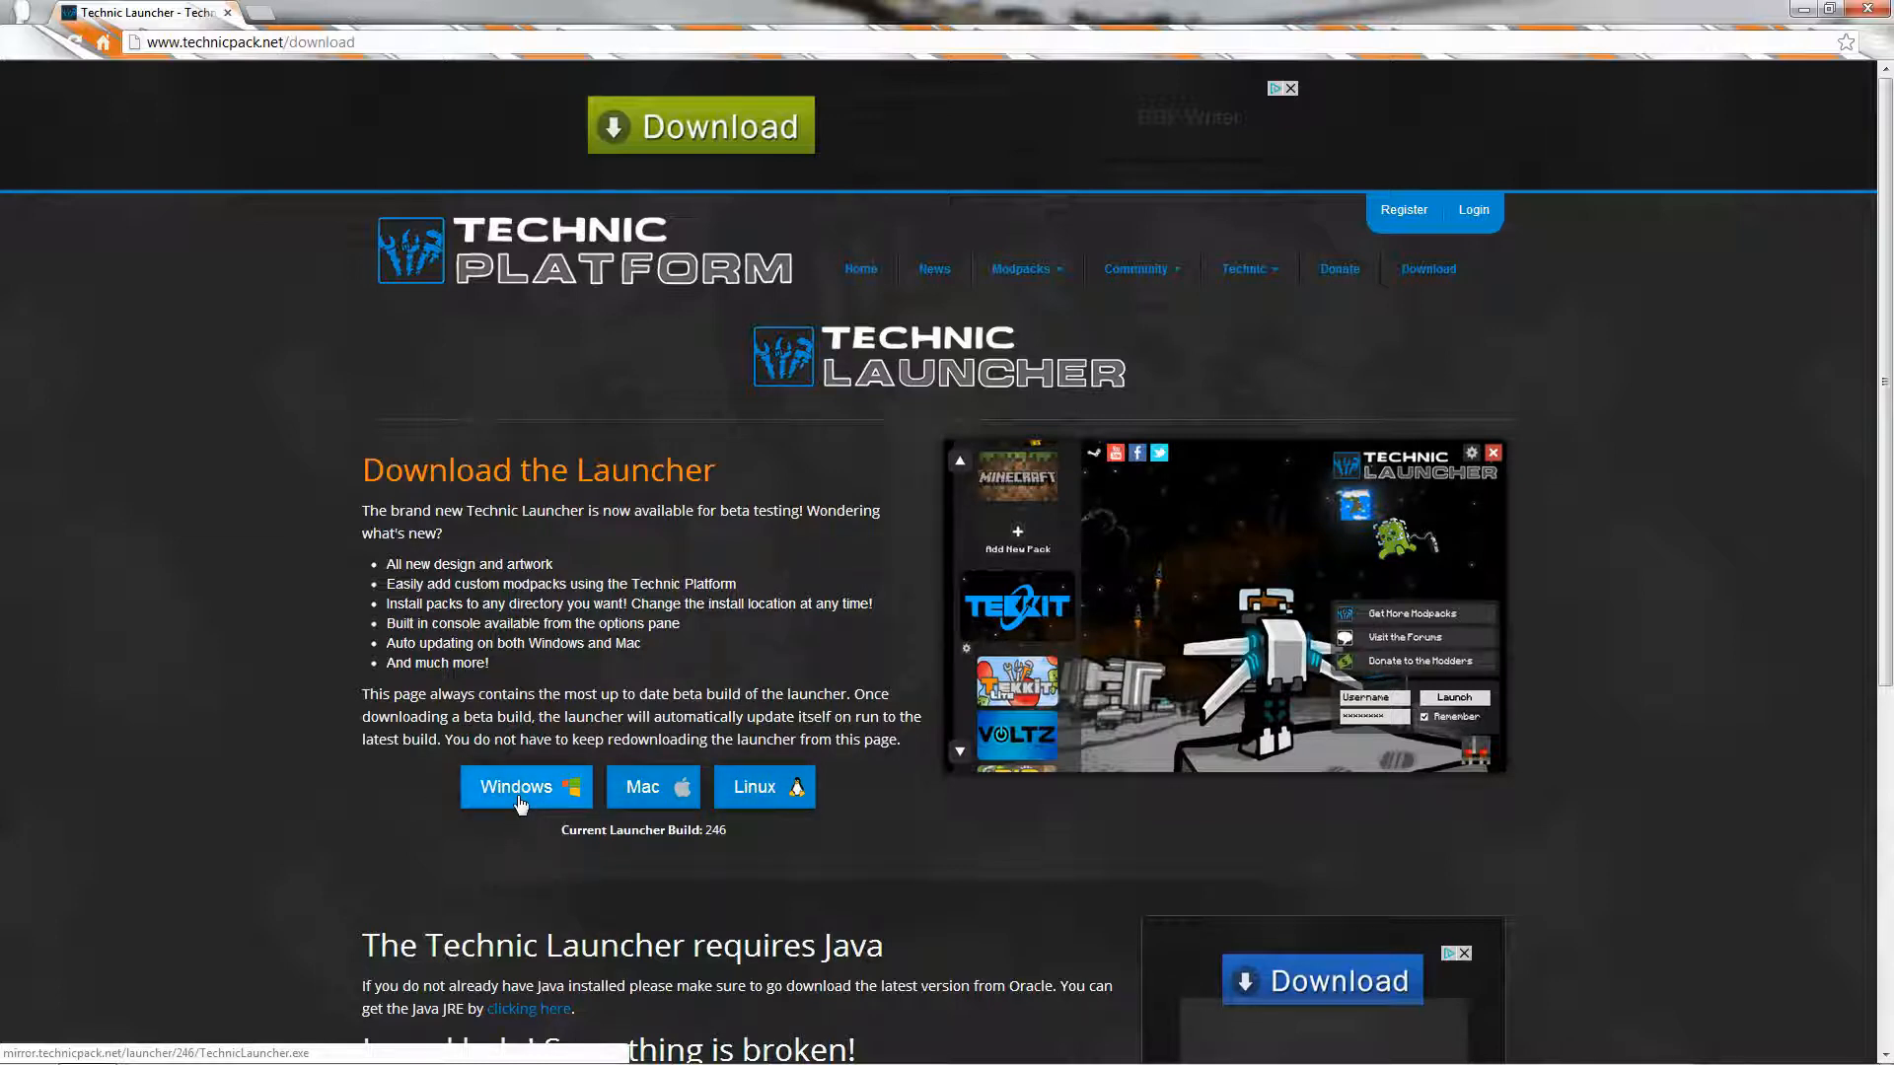
Download the Windows Technic Launcher and install it in the default directory, with asking before opening the file turned off
click(520, 801)
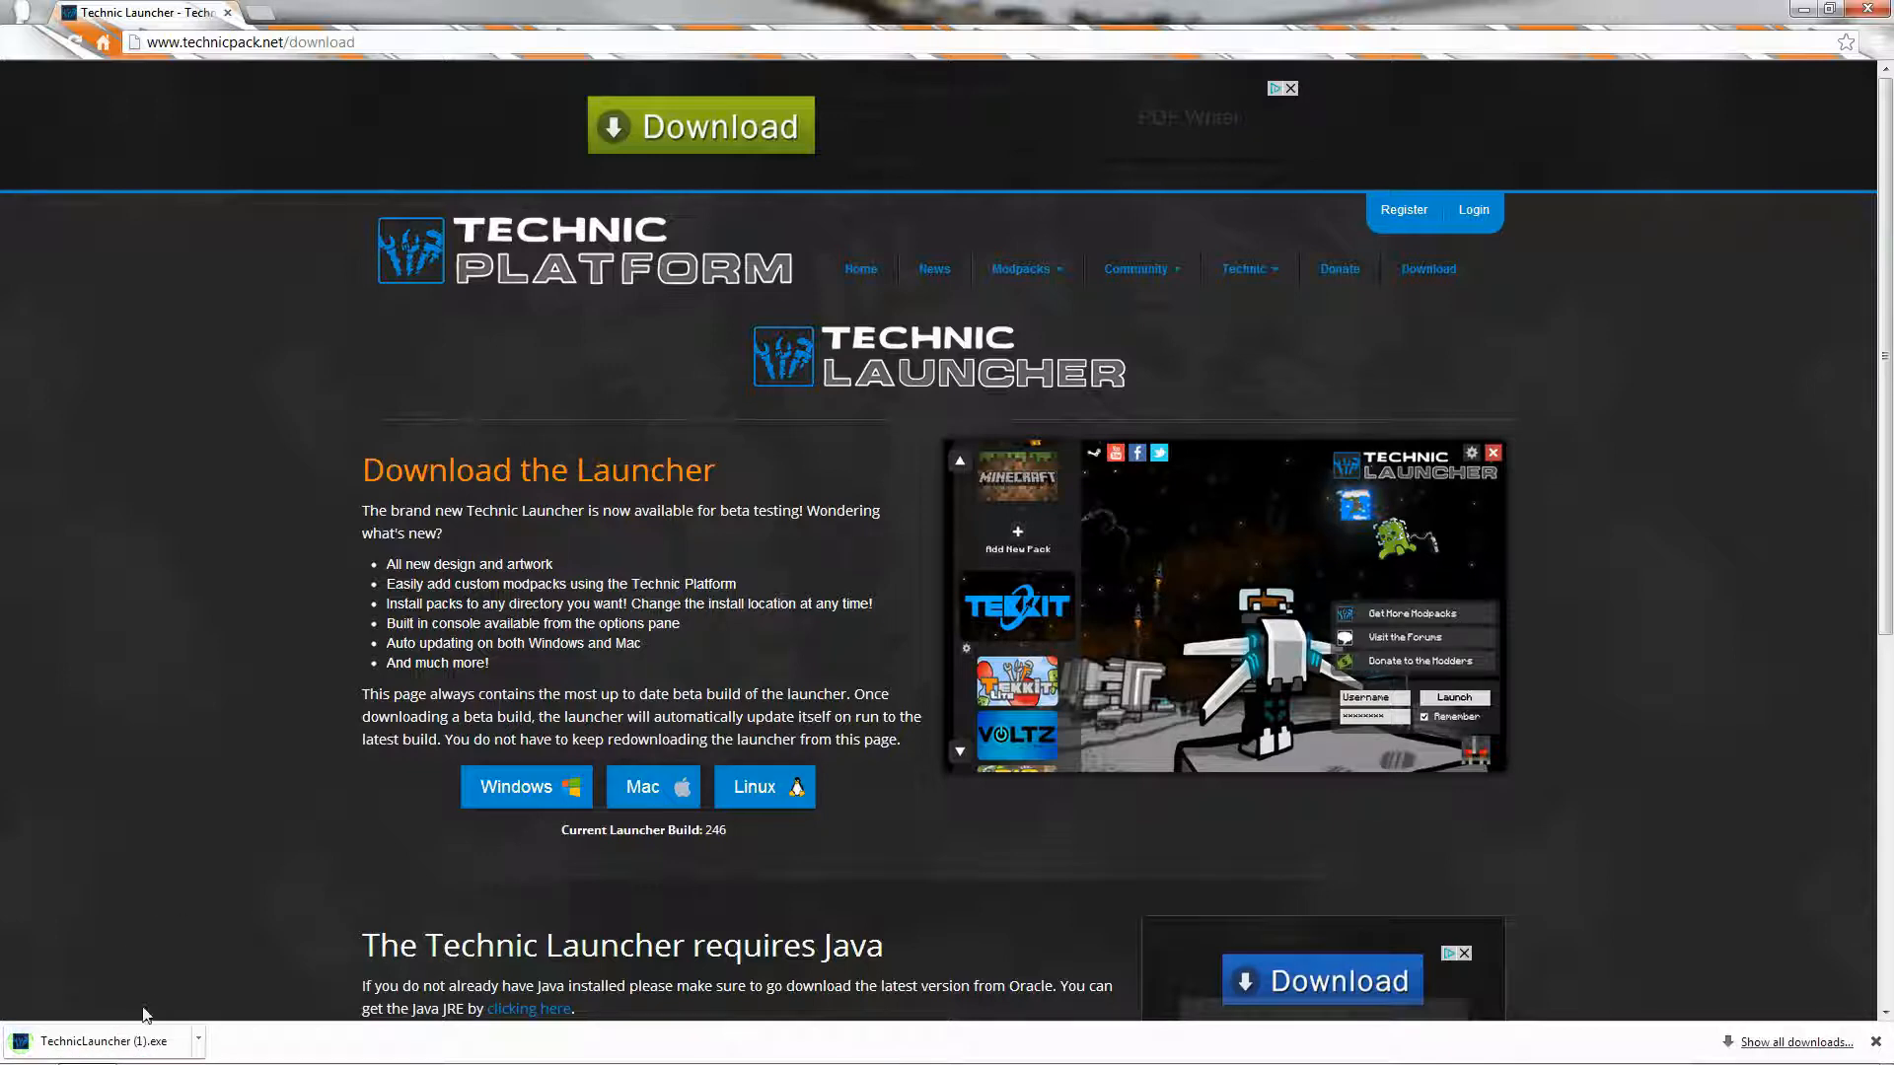
click(99, 1040)
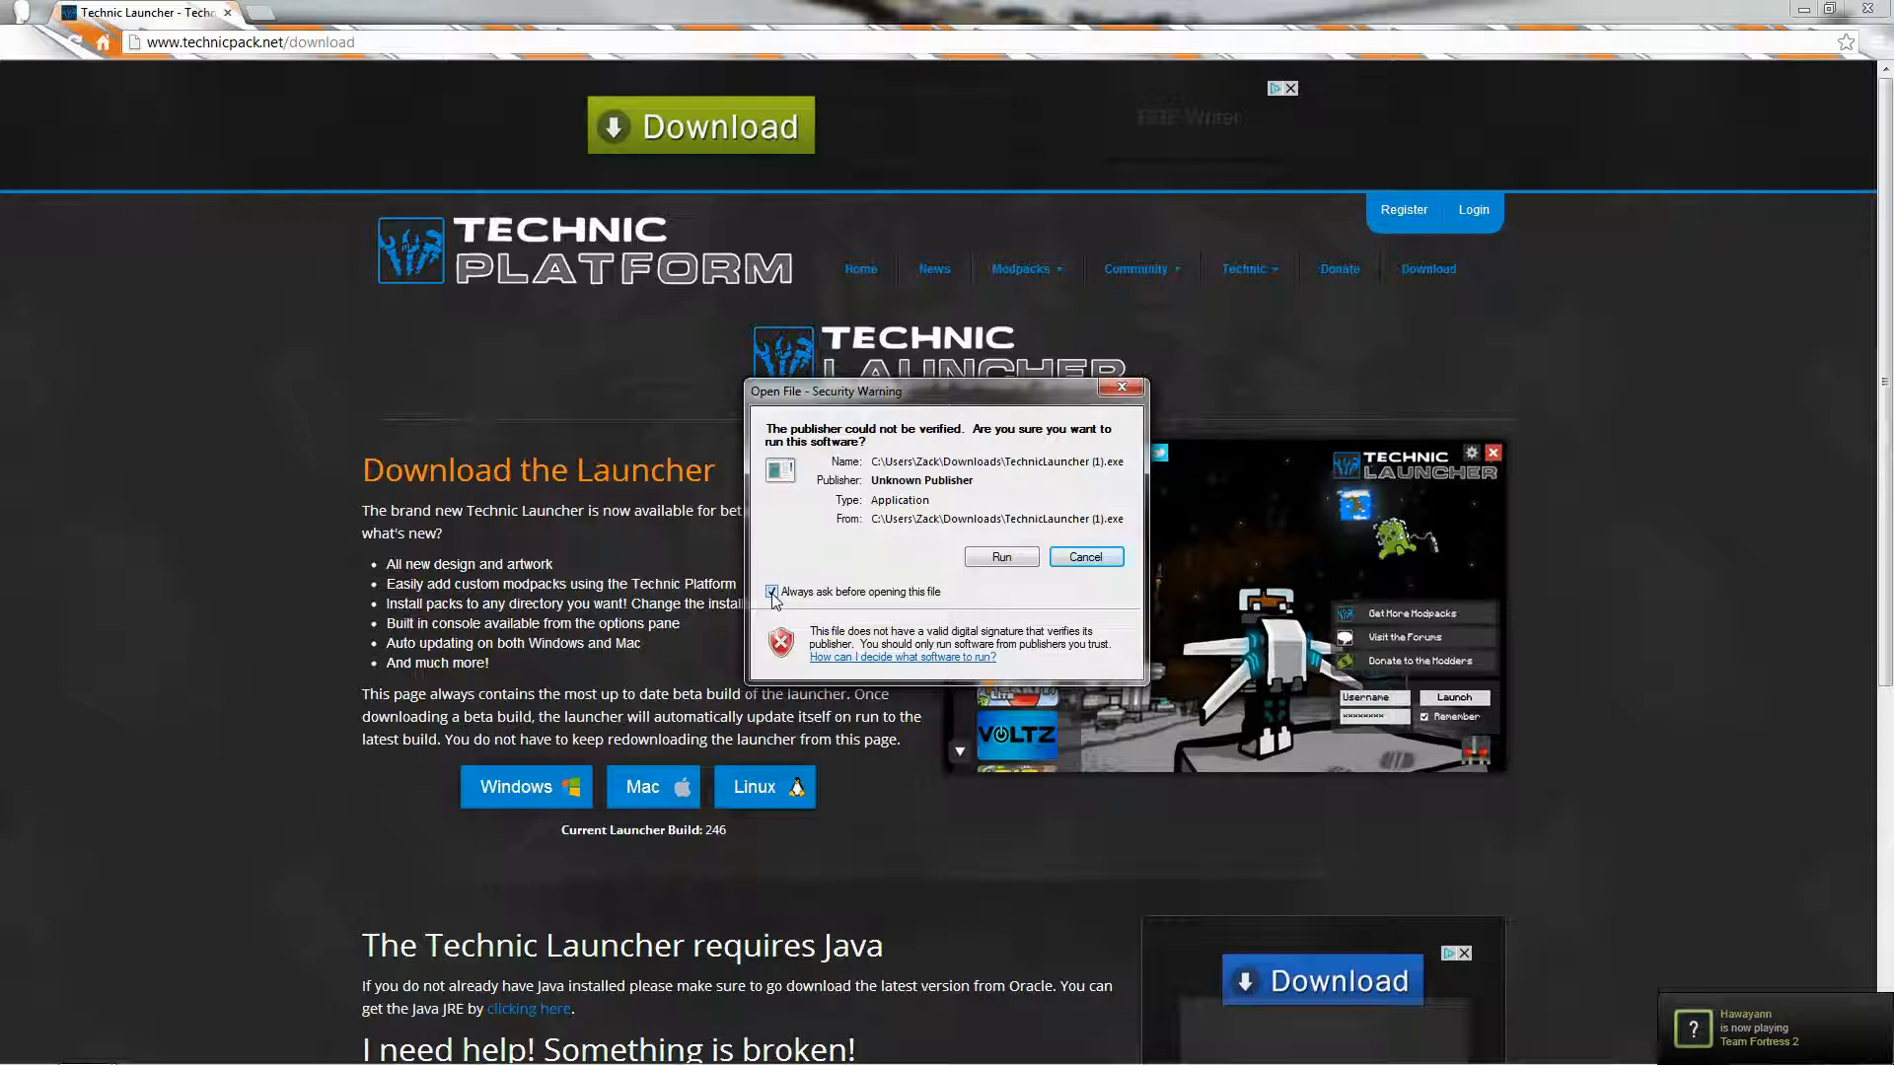
click(771, 593)
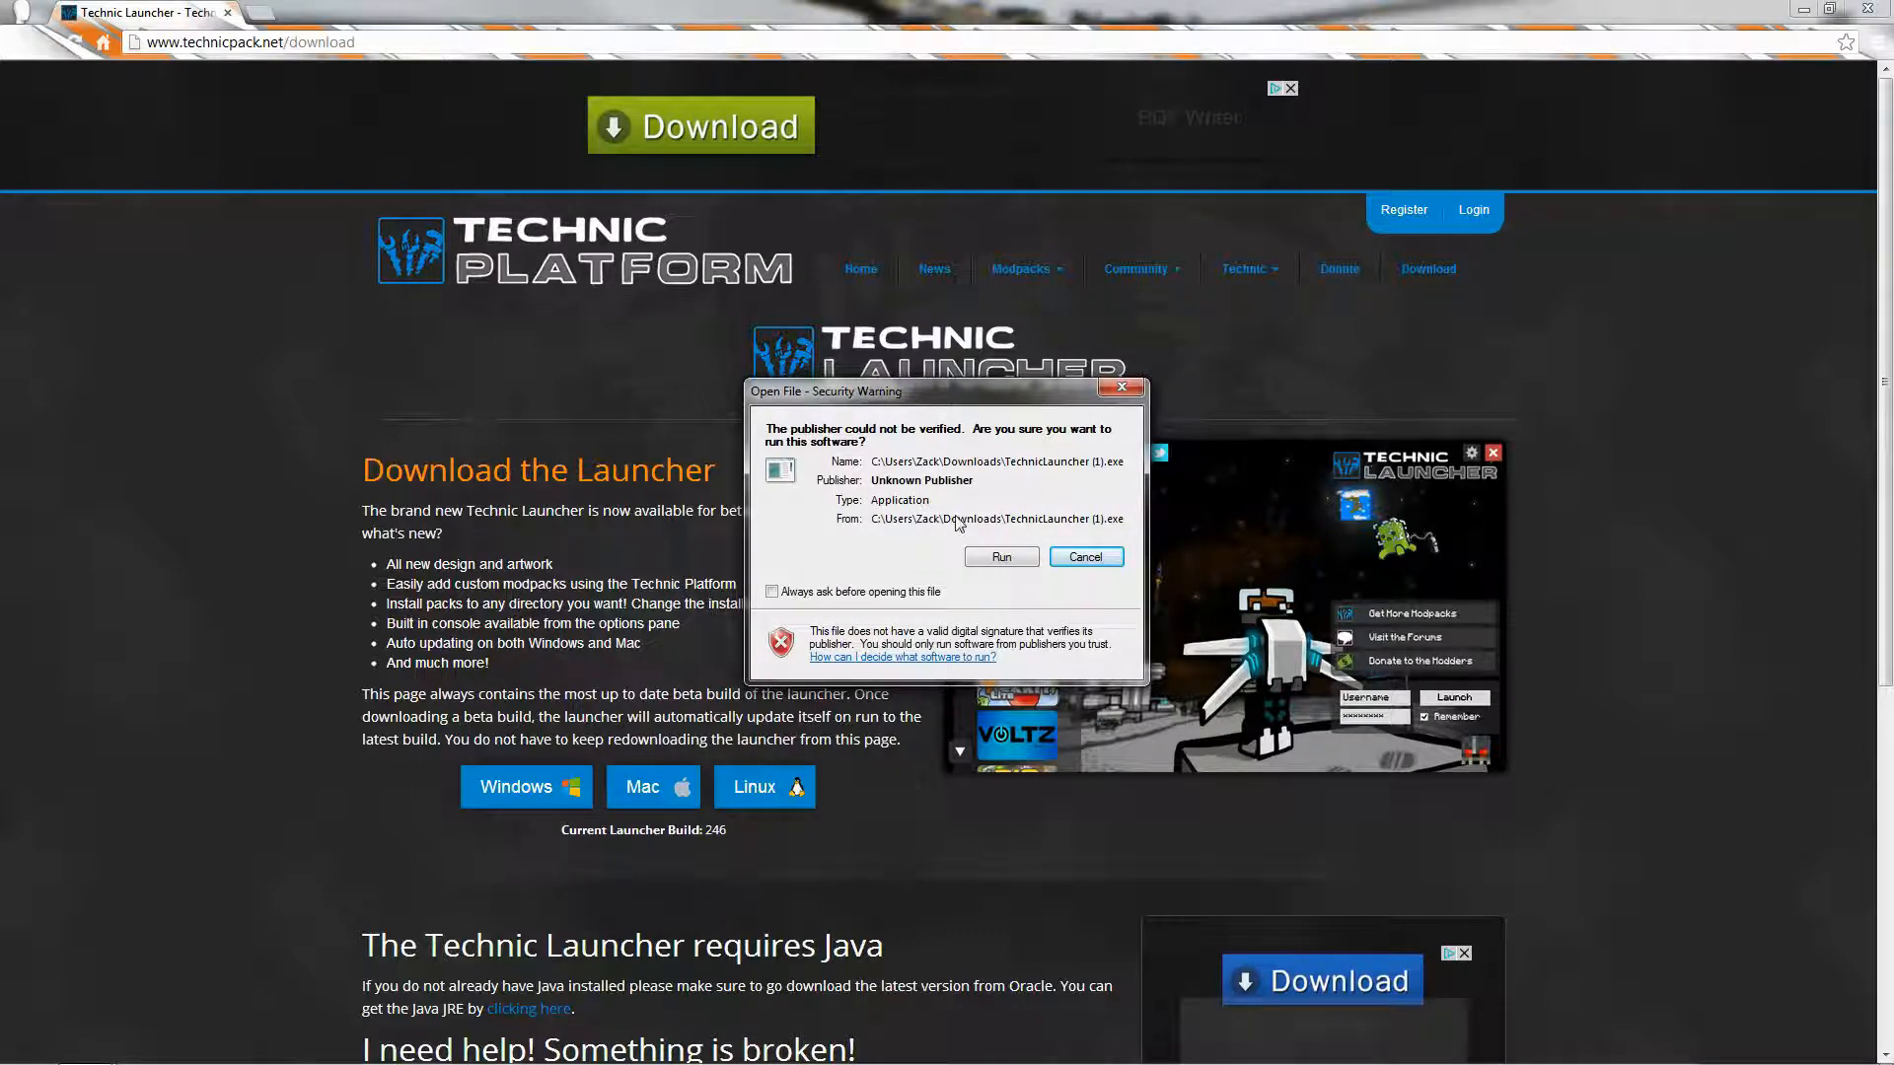
click(1018, 559)
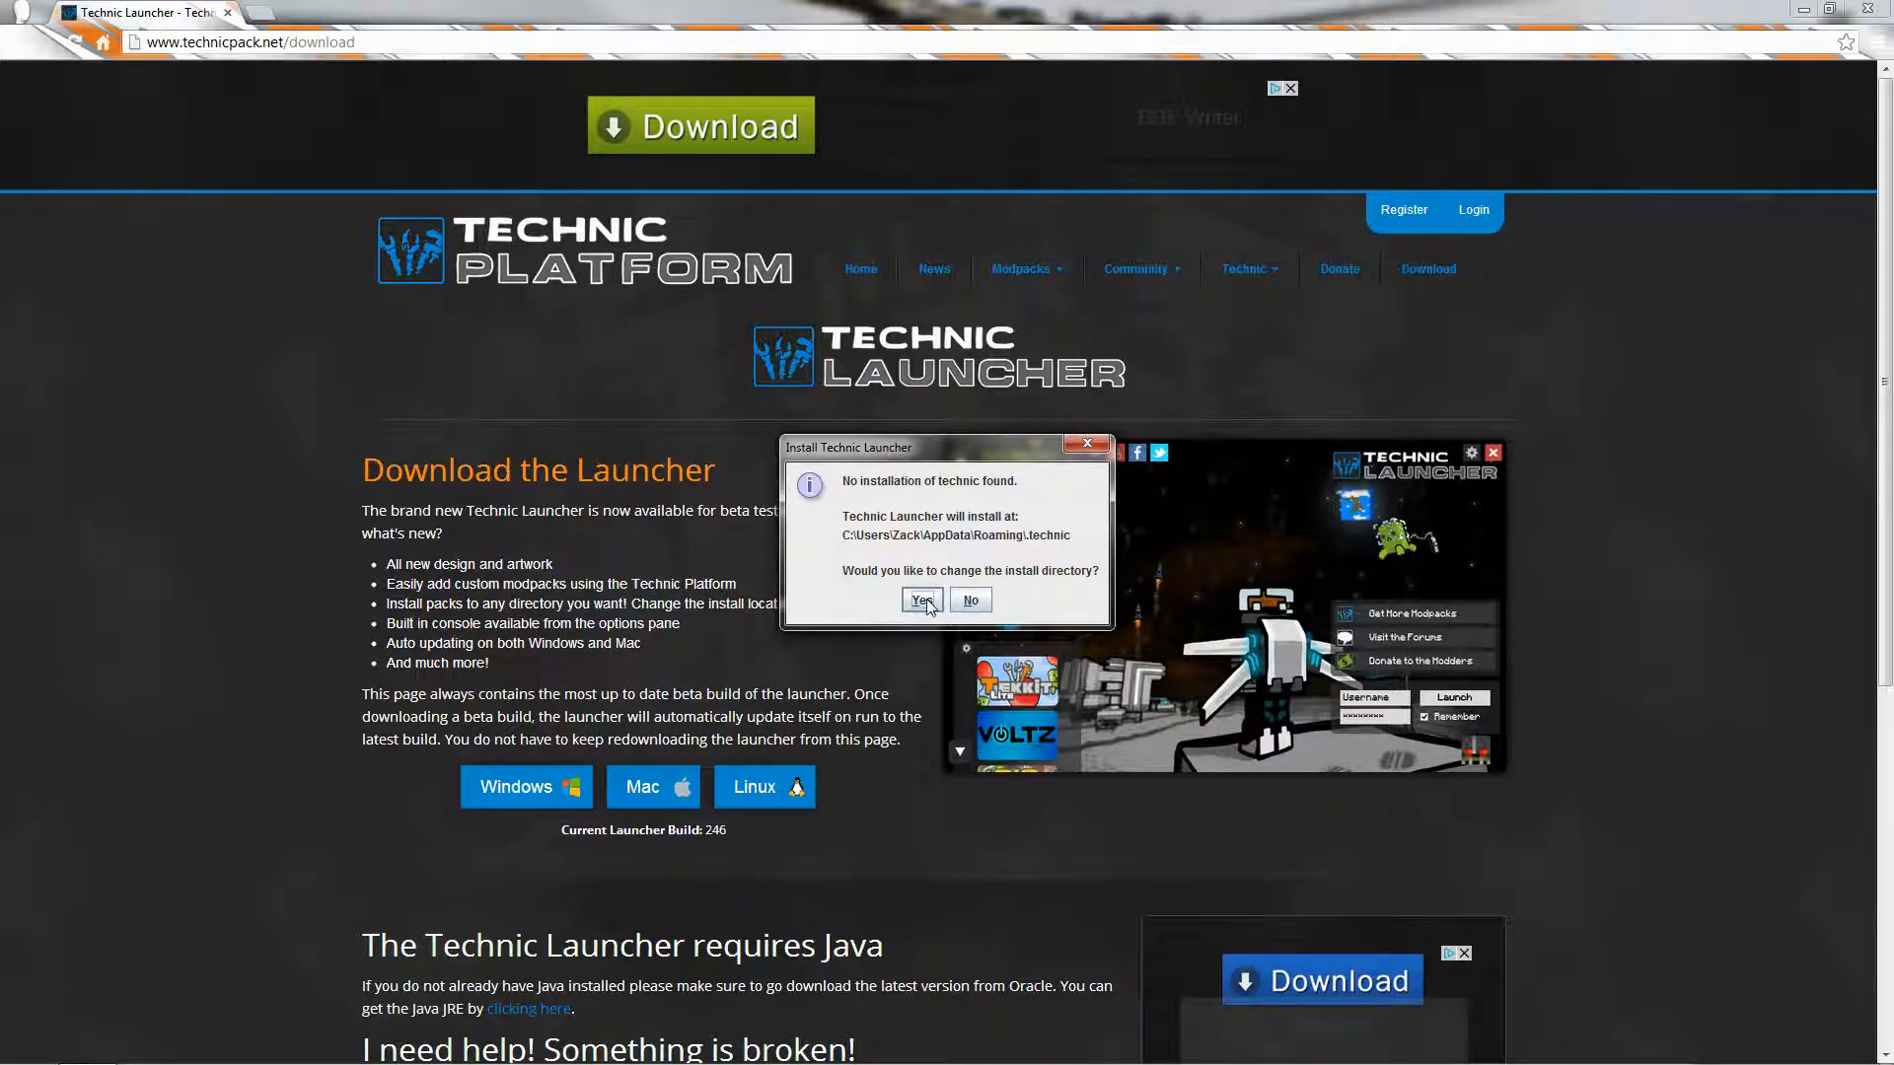
click(970, 602)
click(974, 603)
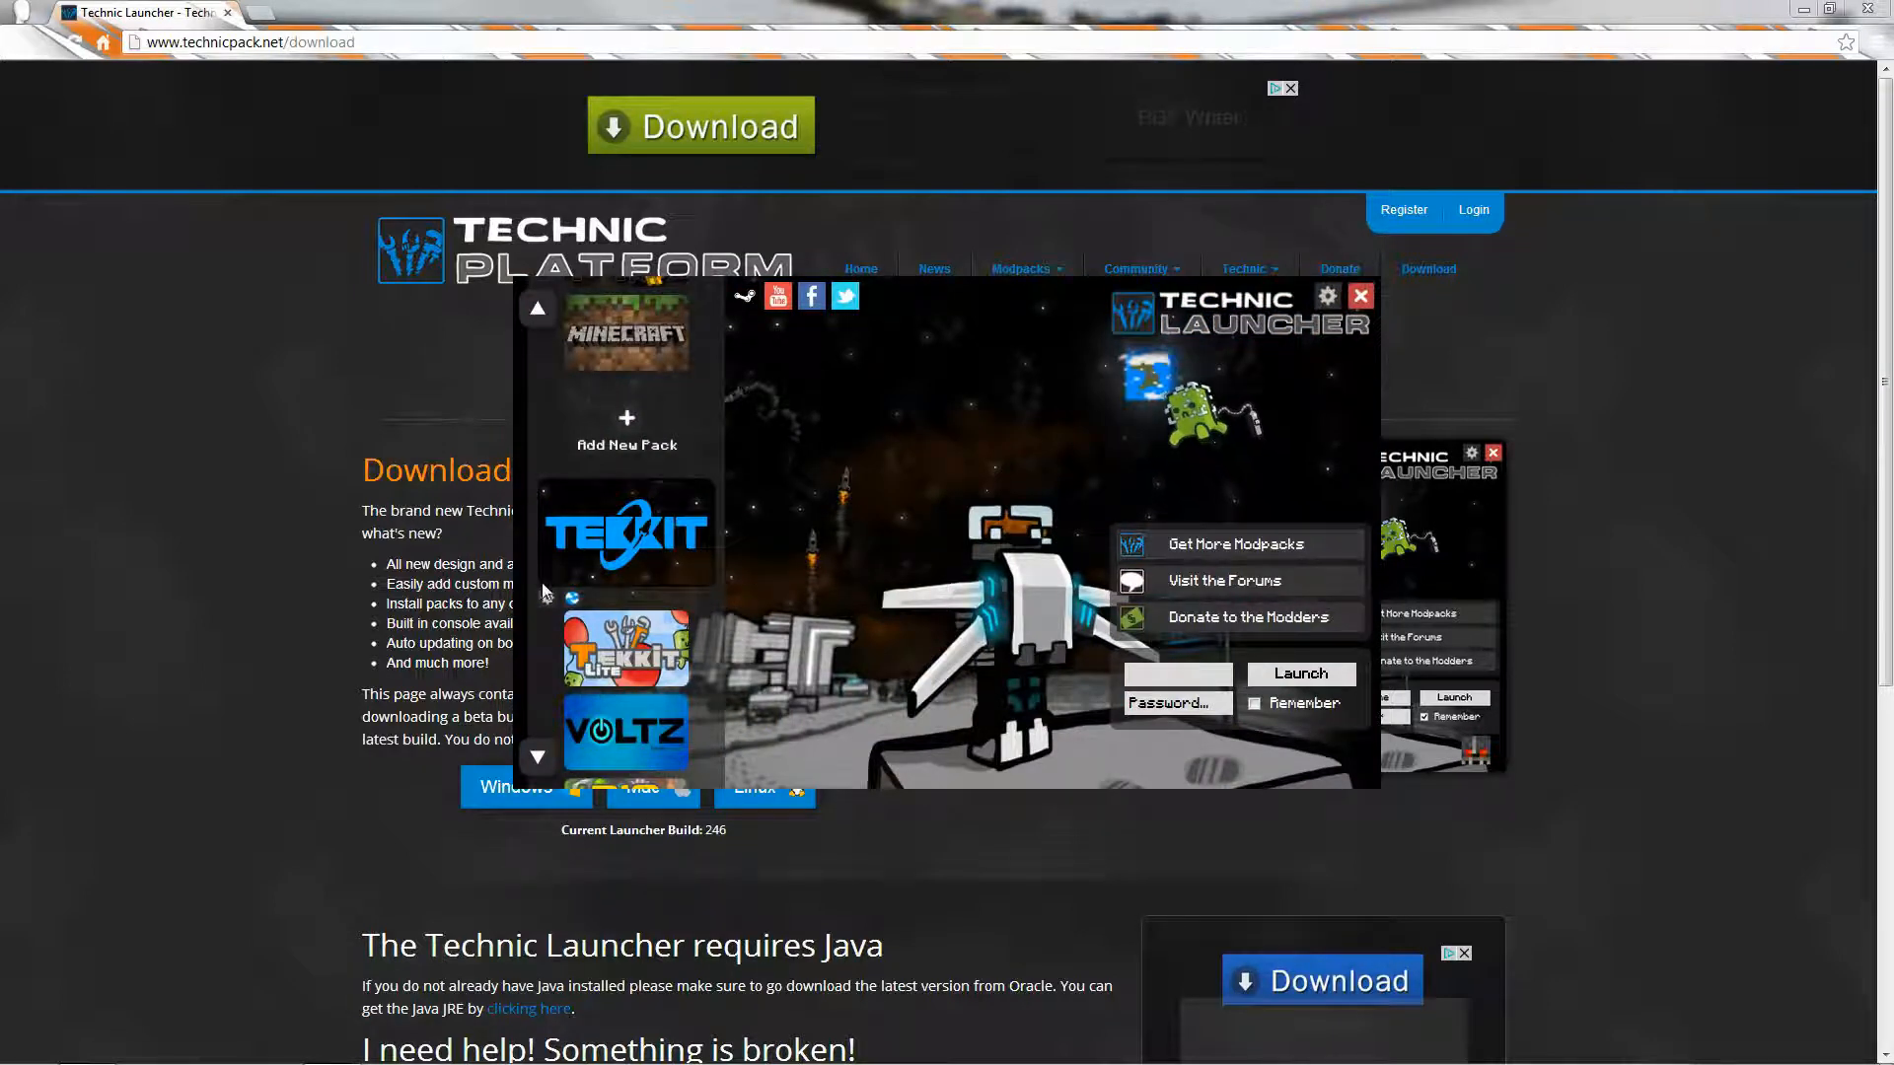
Browse the launcher's modpack list as far as Big Dig and return to Tekkit
scroll(553, 581, down, 2)
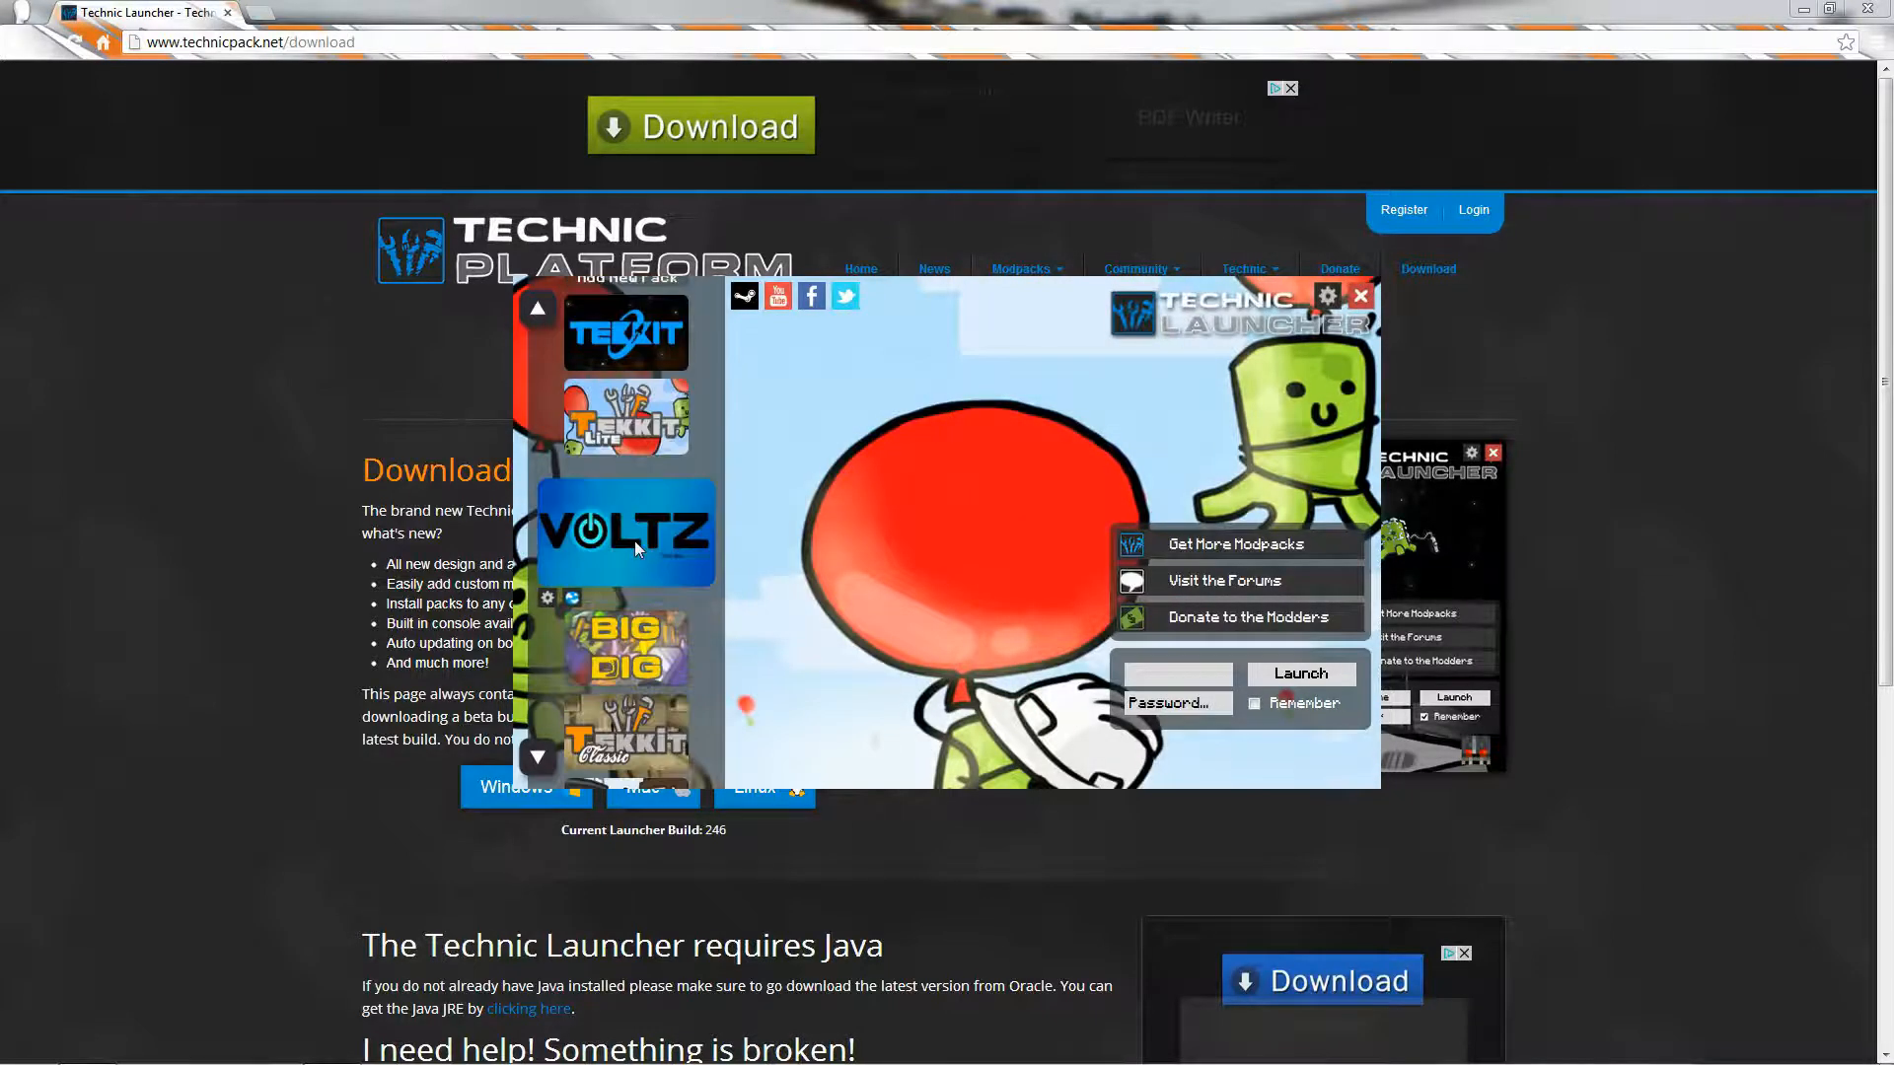
scroll(635, 540, down, 1)
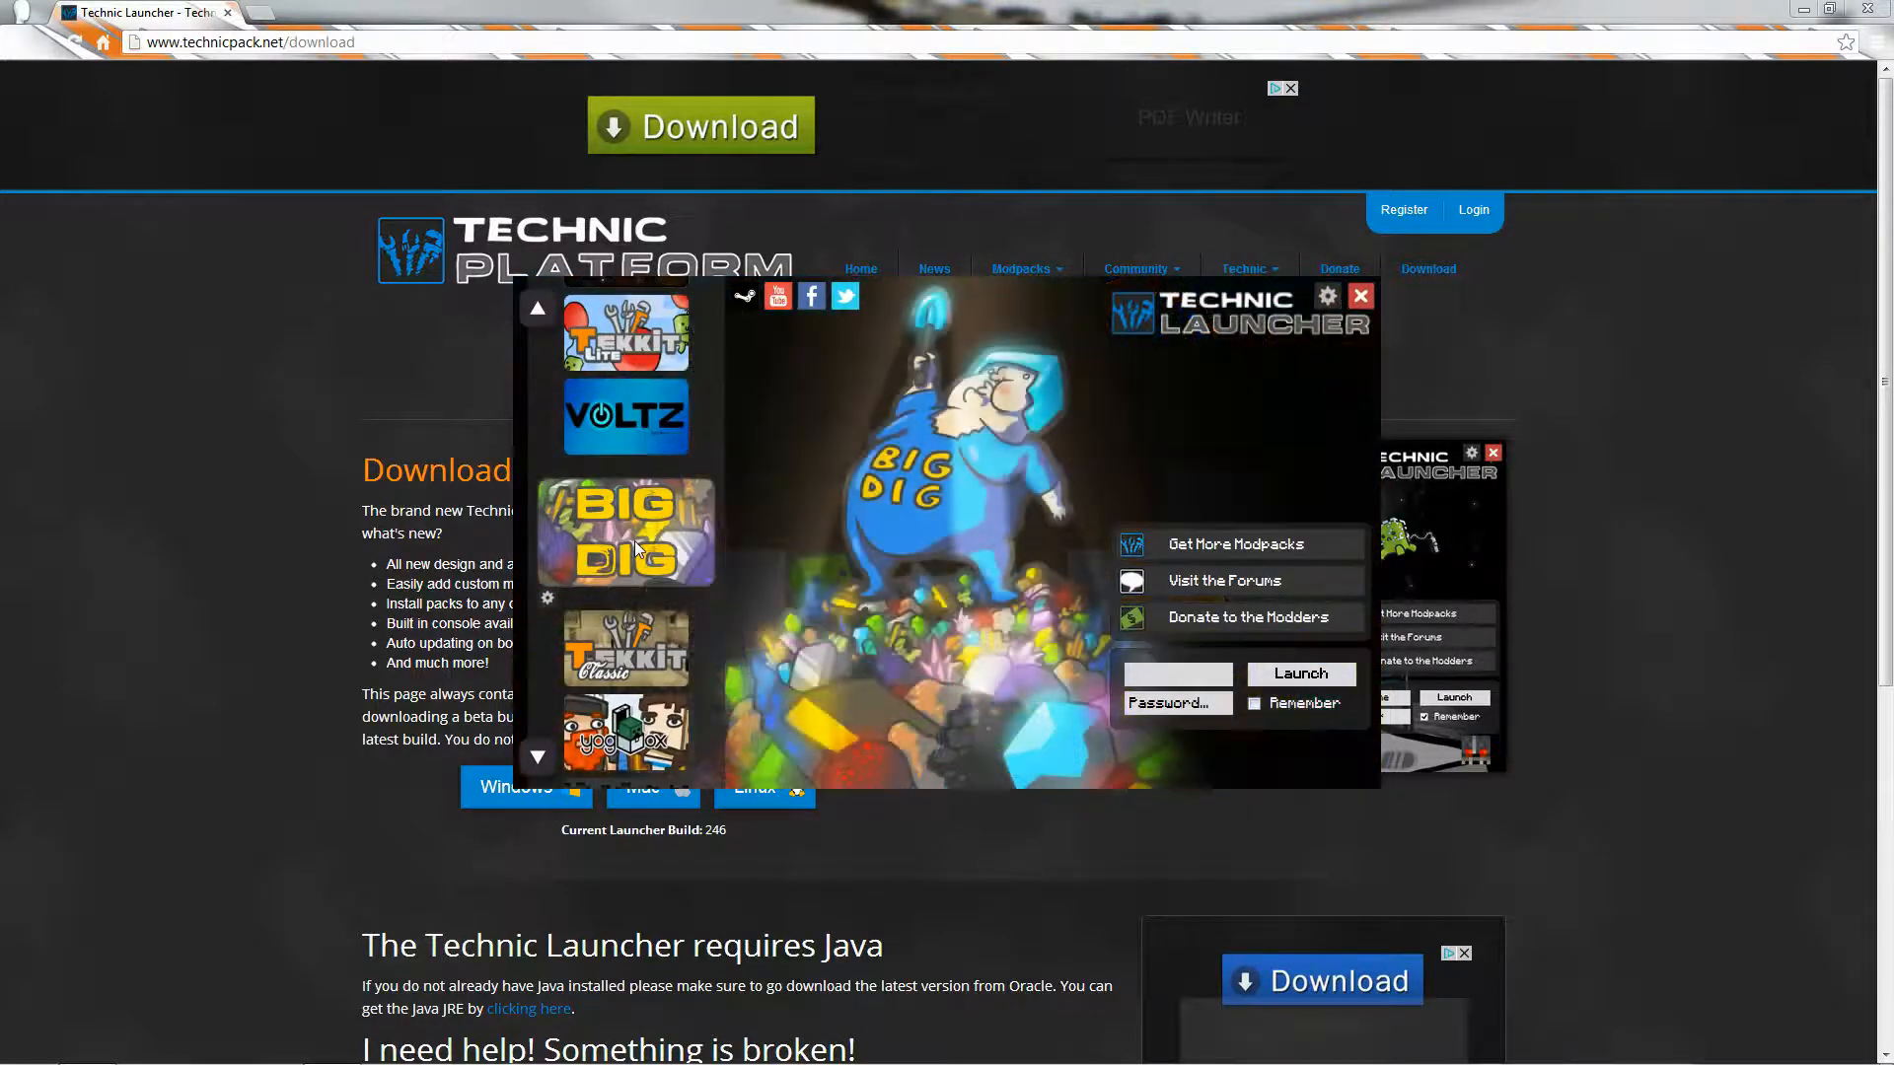
scroll(635, 541, down, 1)
scroll(630, 542, up, 1)
scroll(625, 552, up, 3)
click(1201, 681)
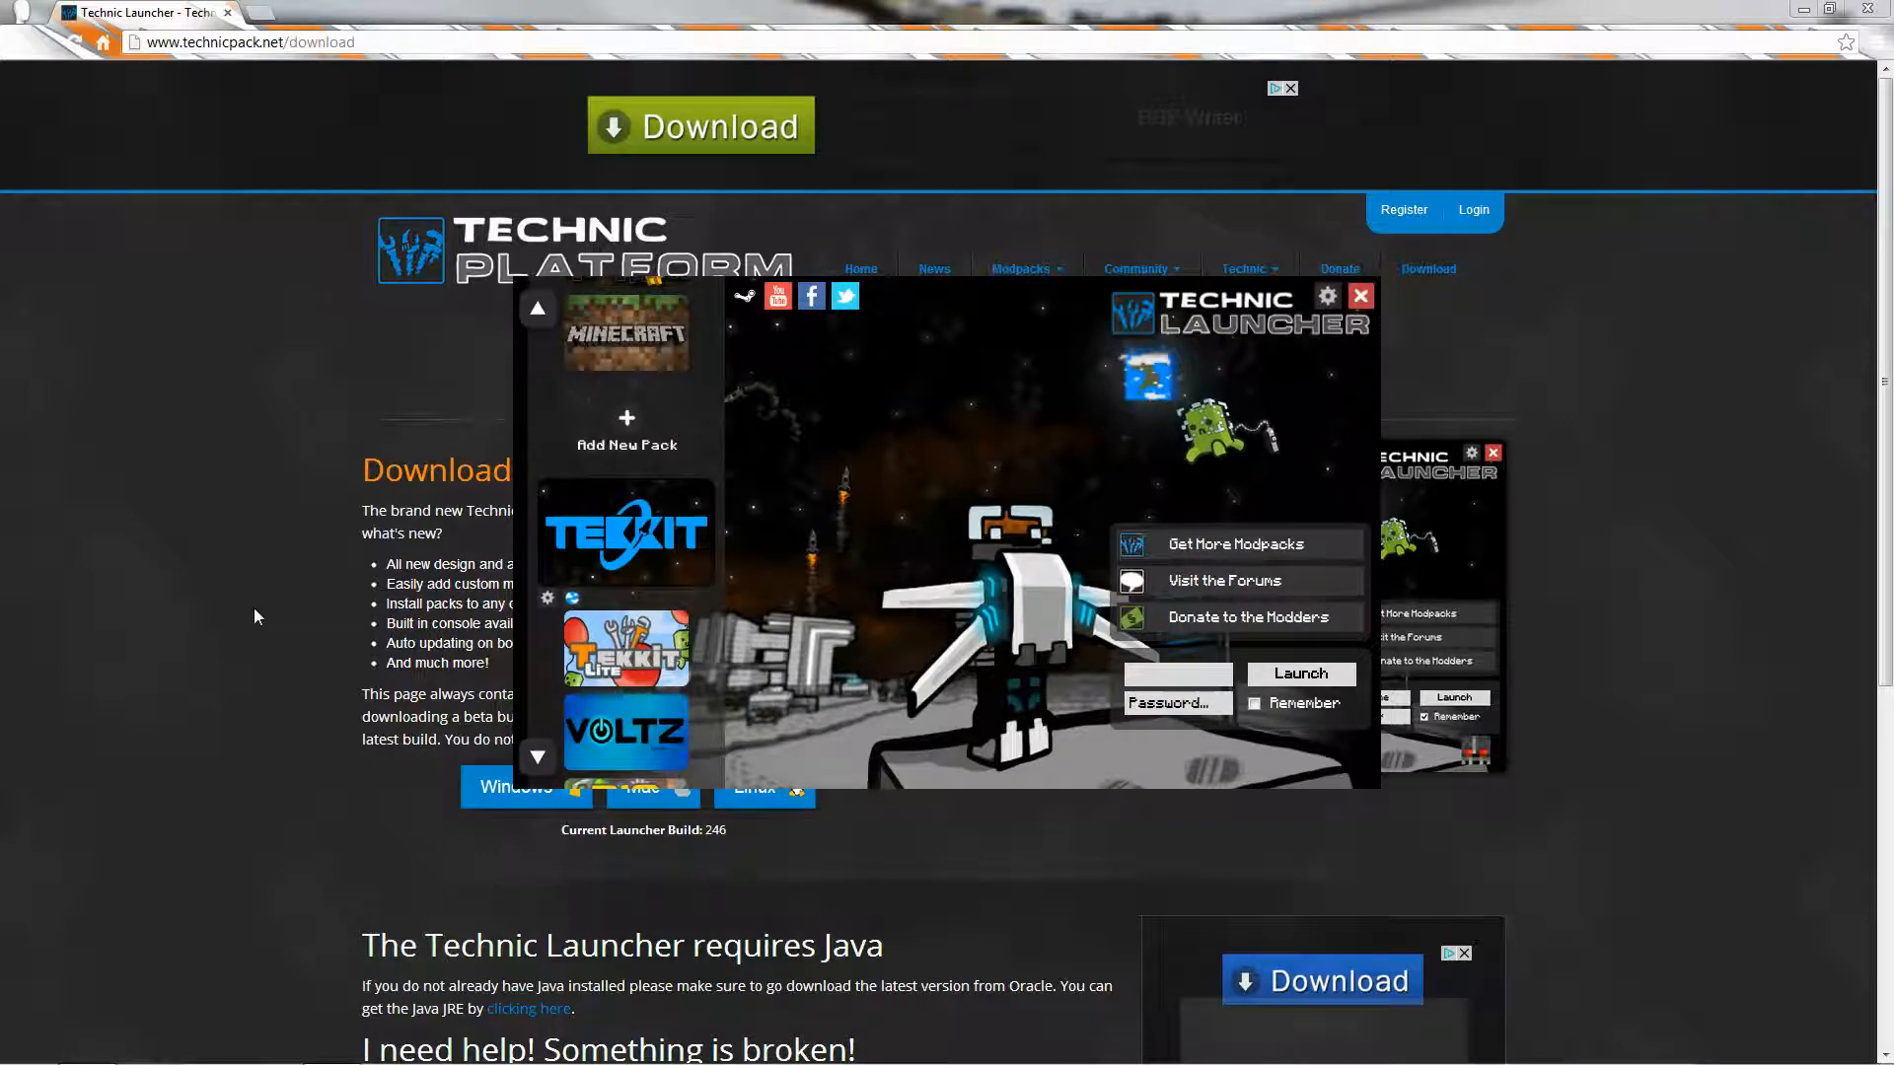
Return to the Technic website and open the Tekkit modpack page from its home page
click(123, 438)
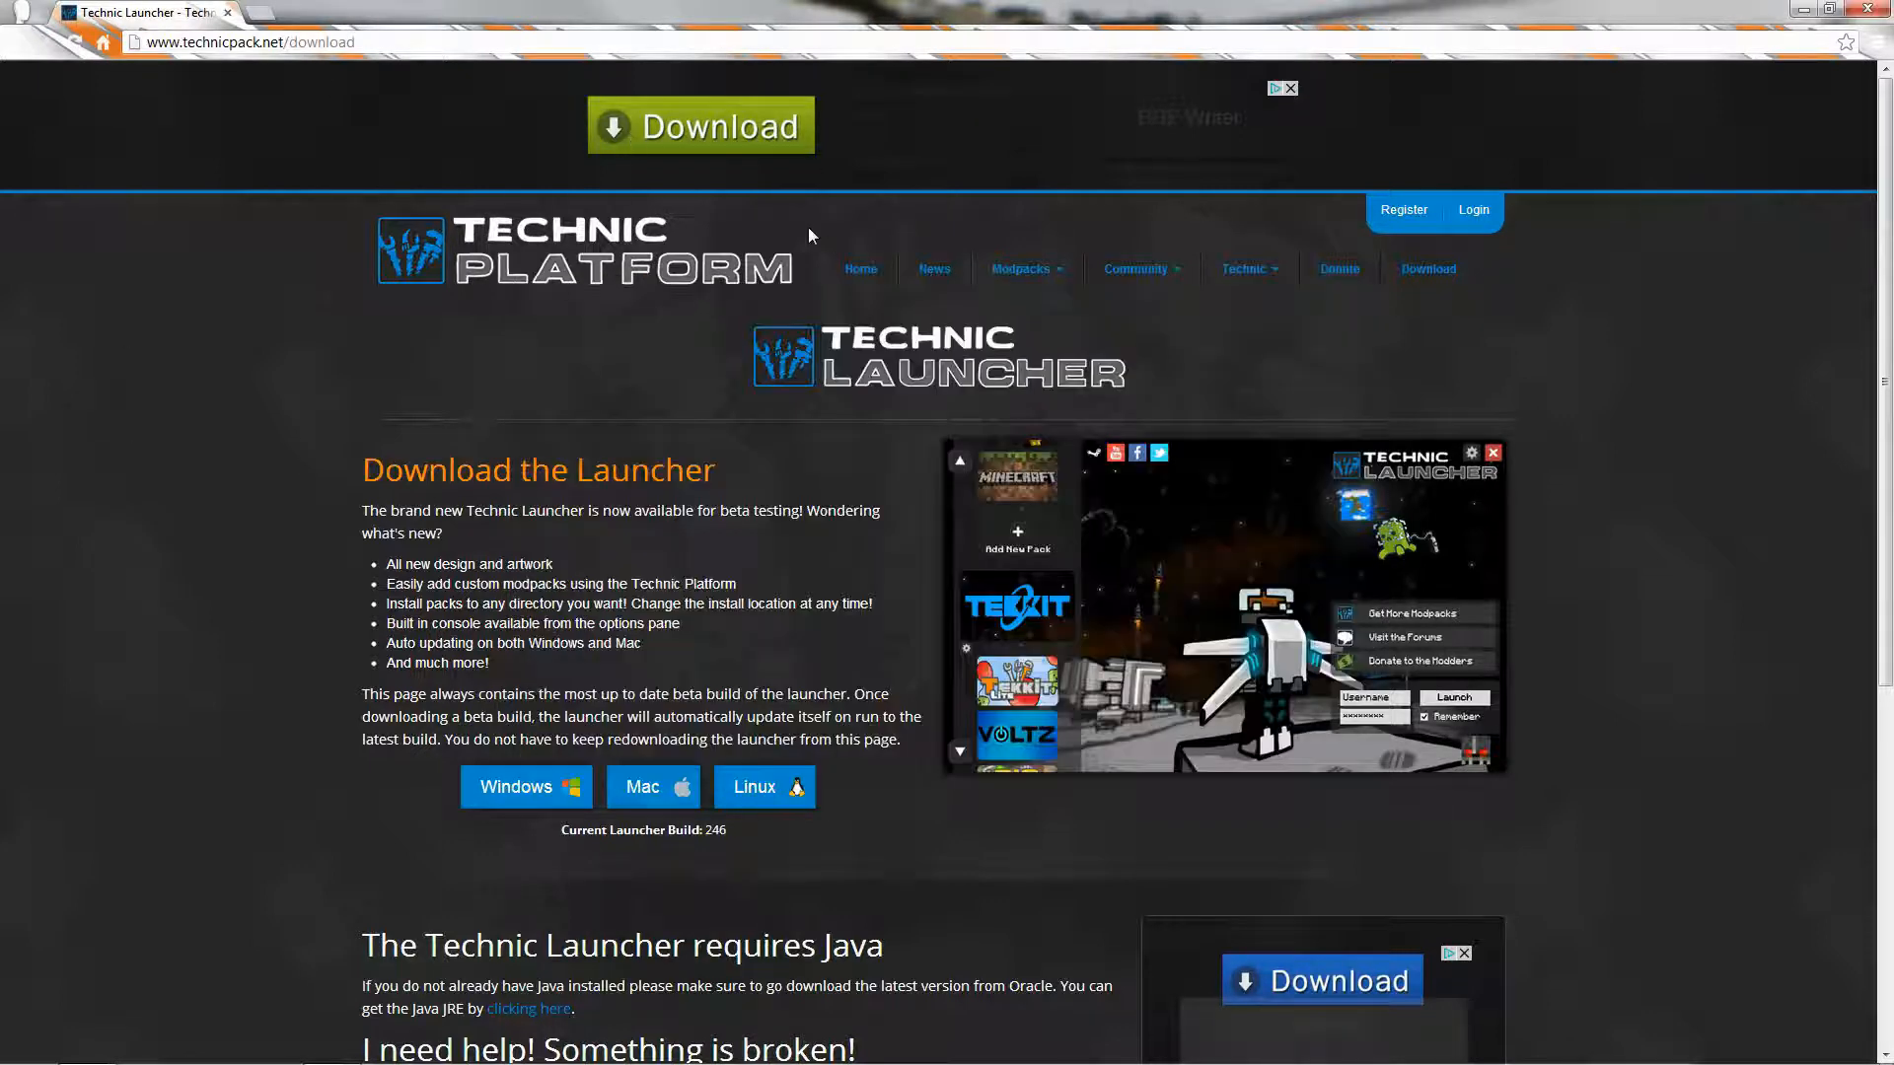
click(501, 259)
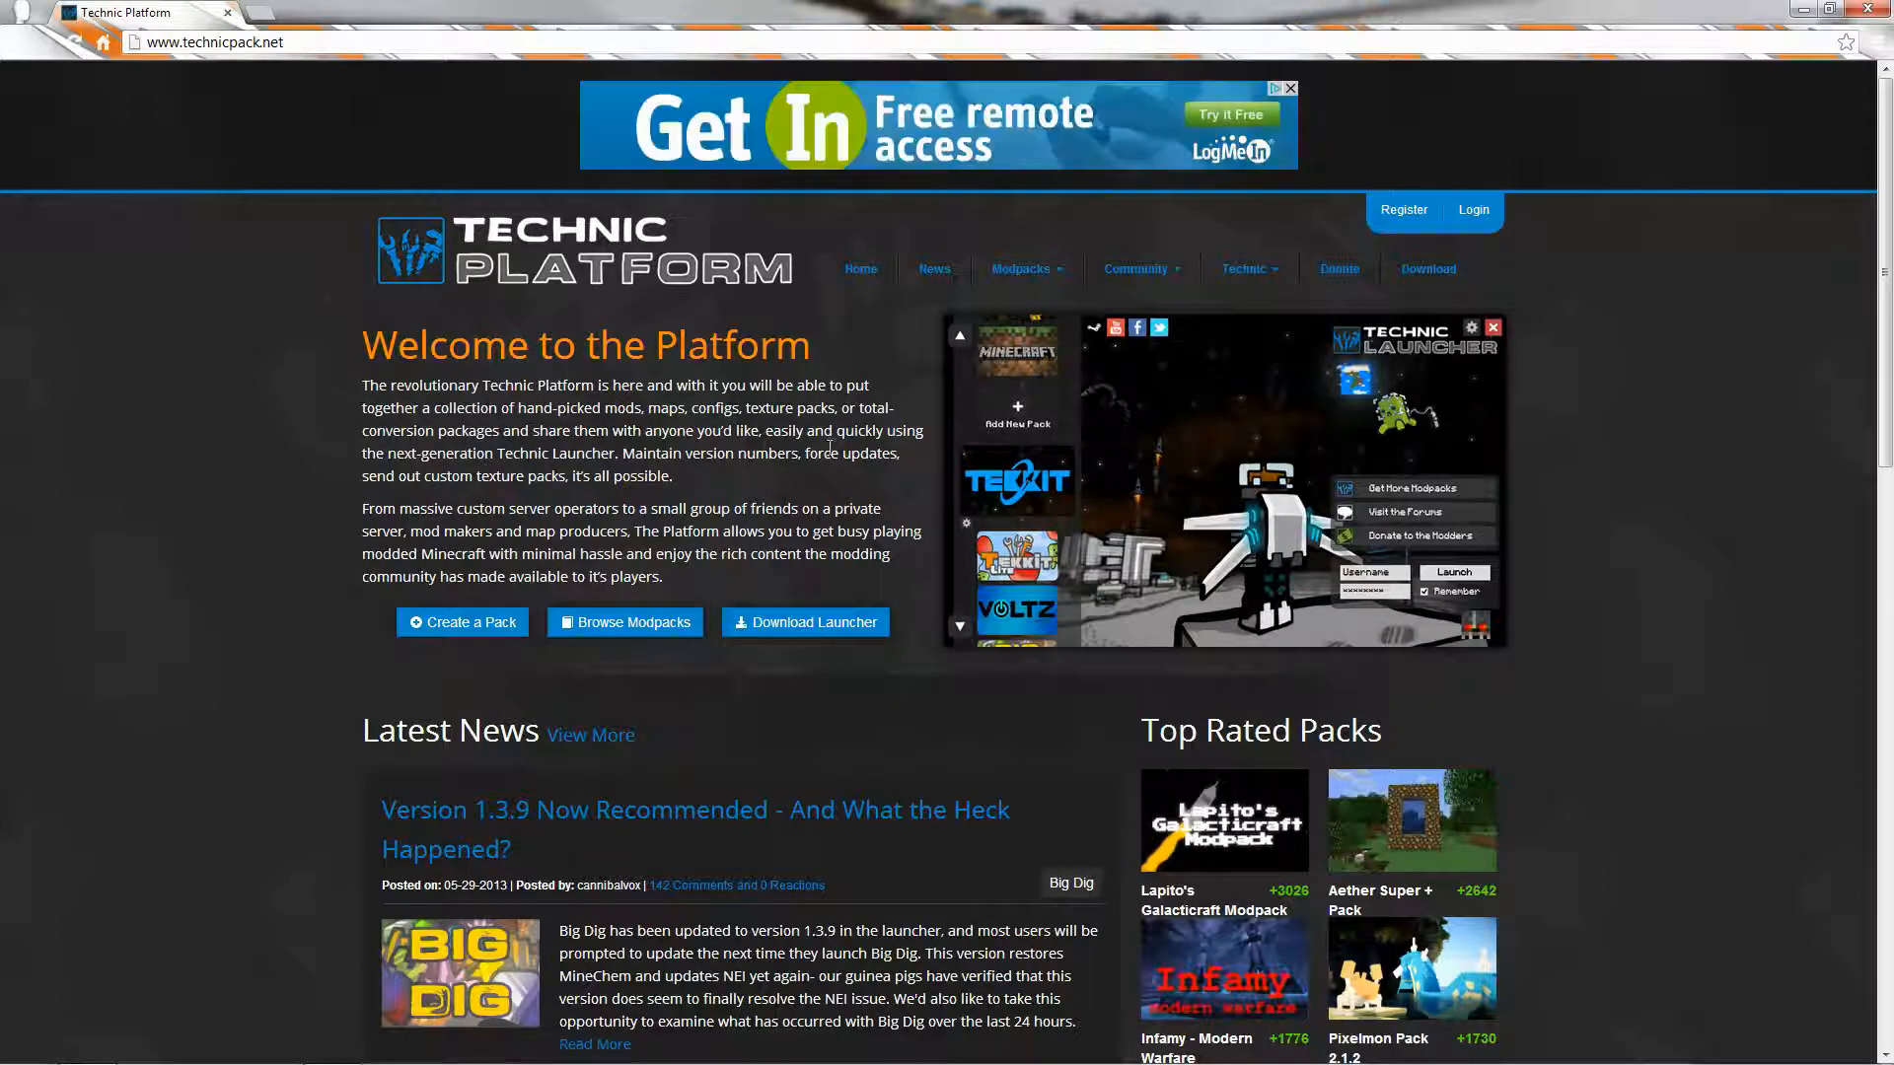
mouse_move(1022, 279)
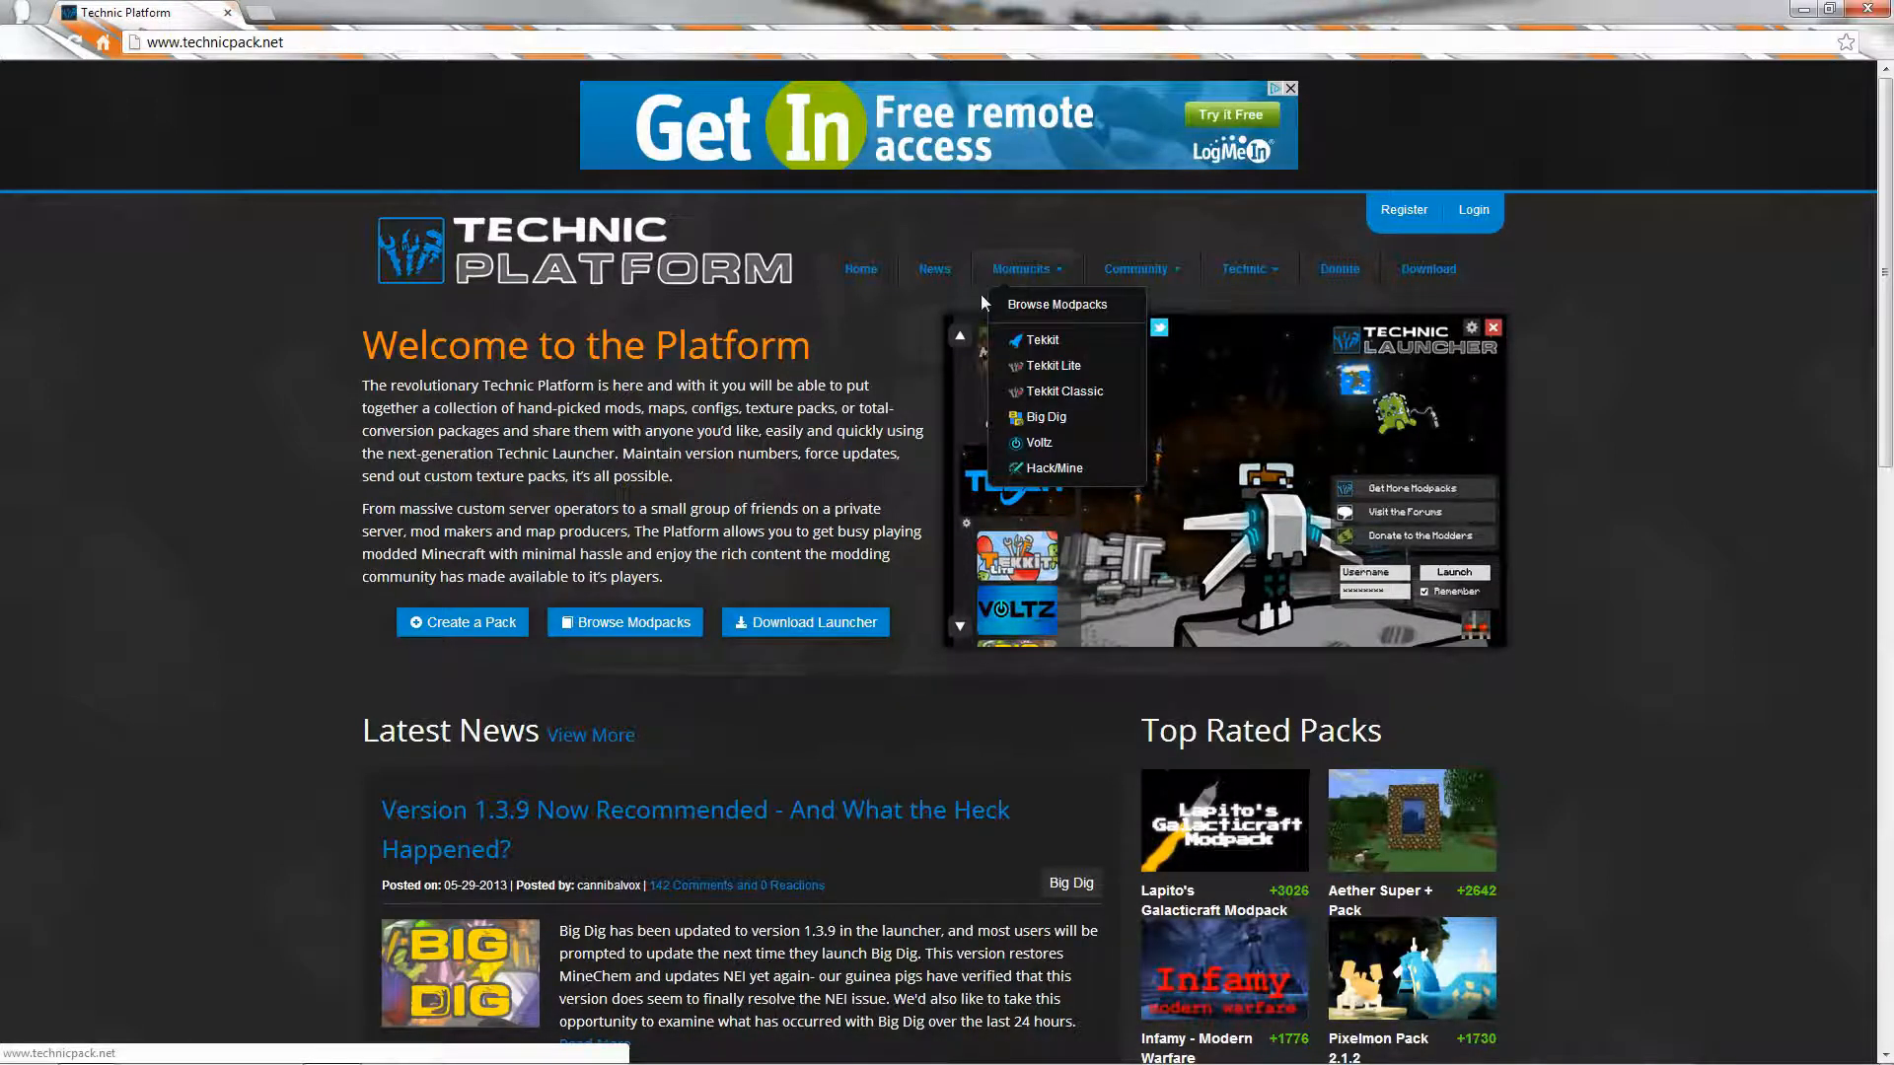
click(1058, 352)
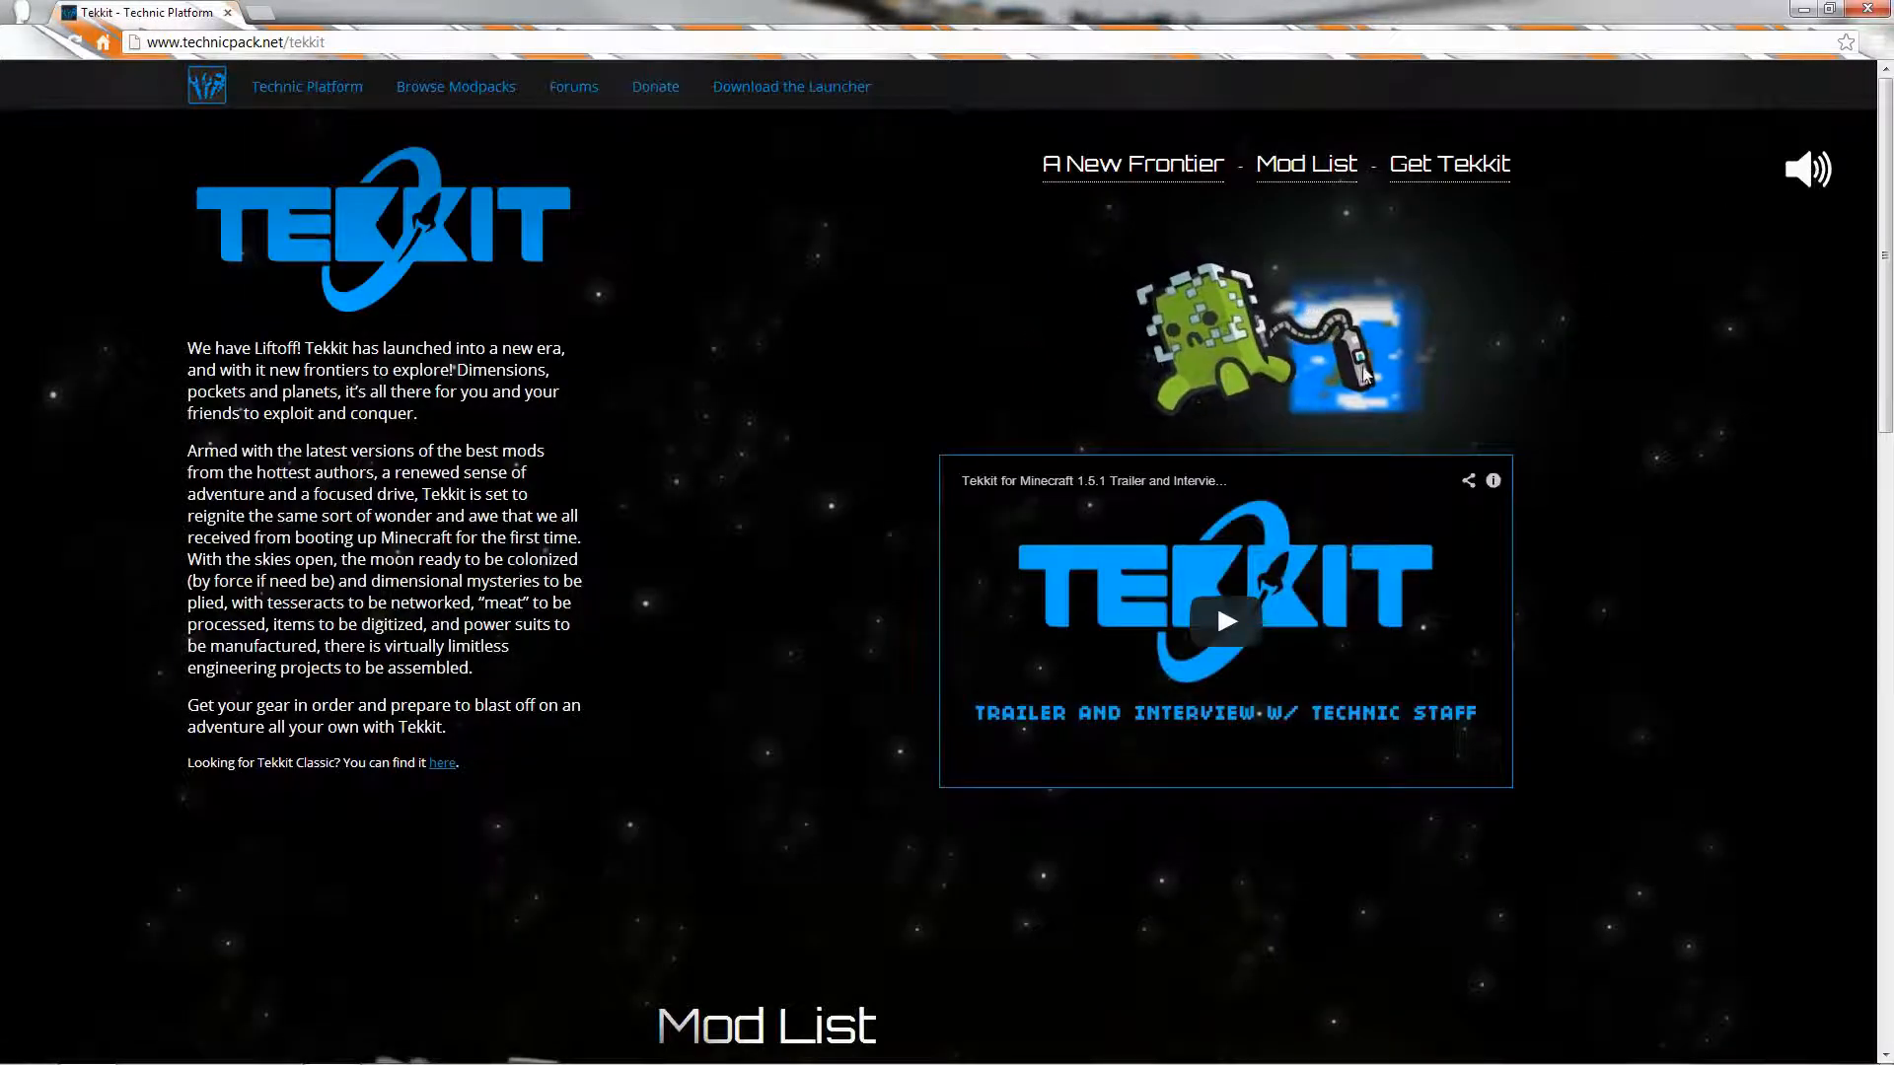
Download the Tekkit 1.0.6 Server from the Get Tekkit section of the page
scroll(760, 477, down, 1)
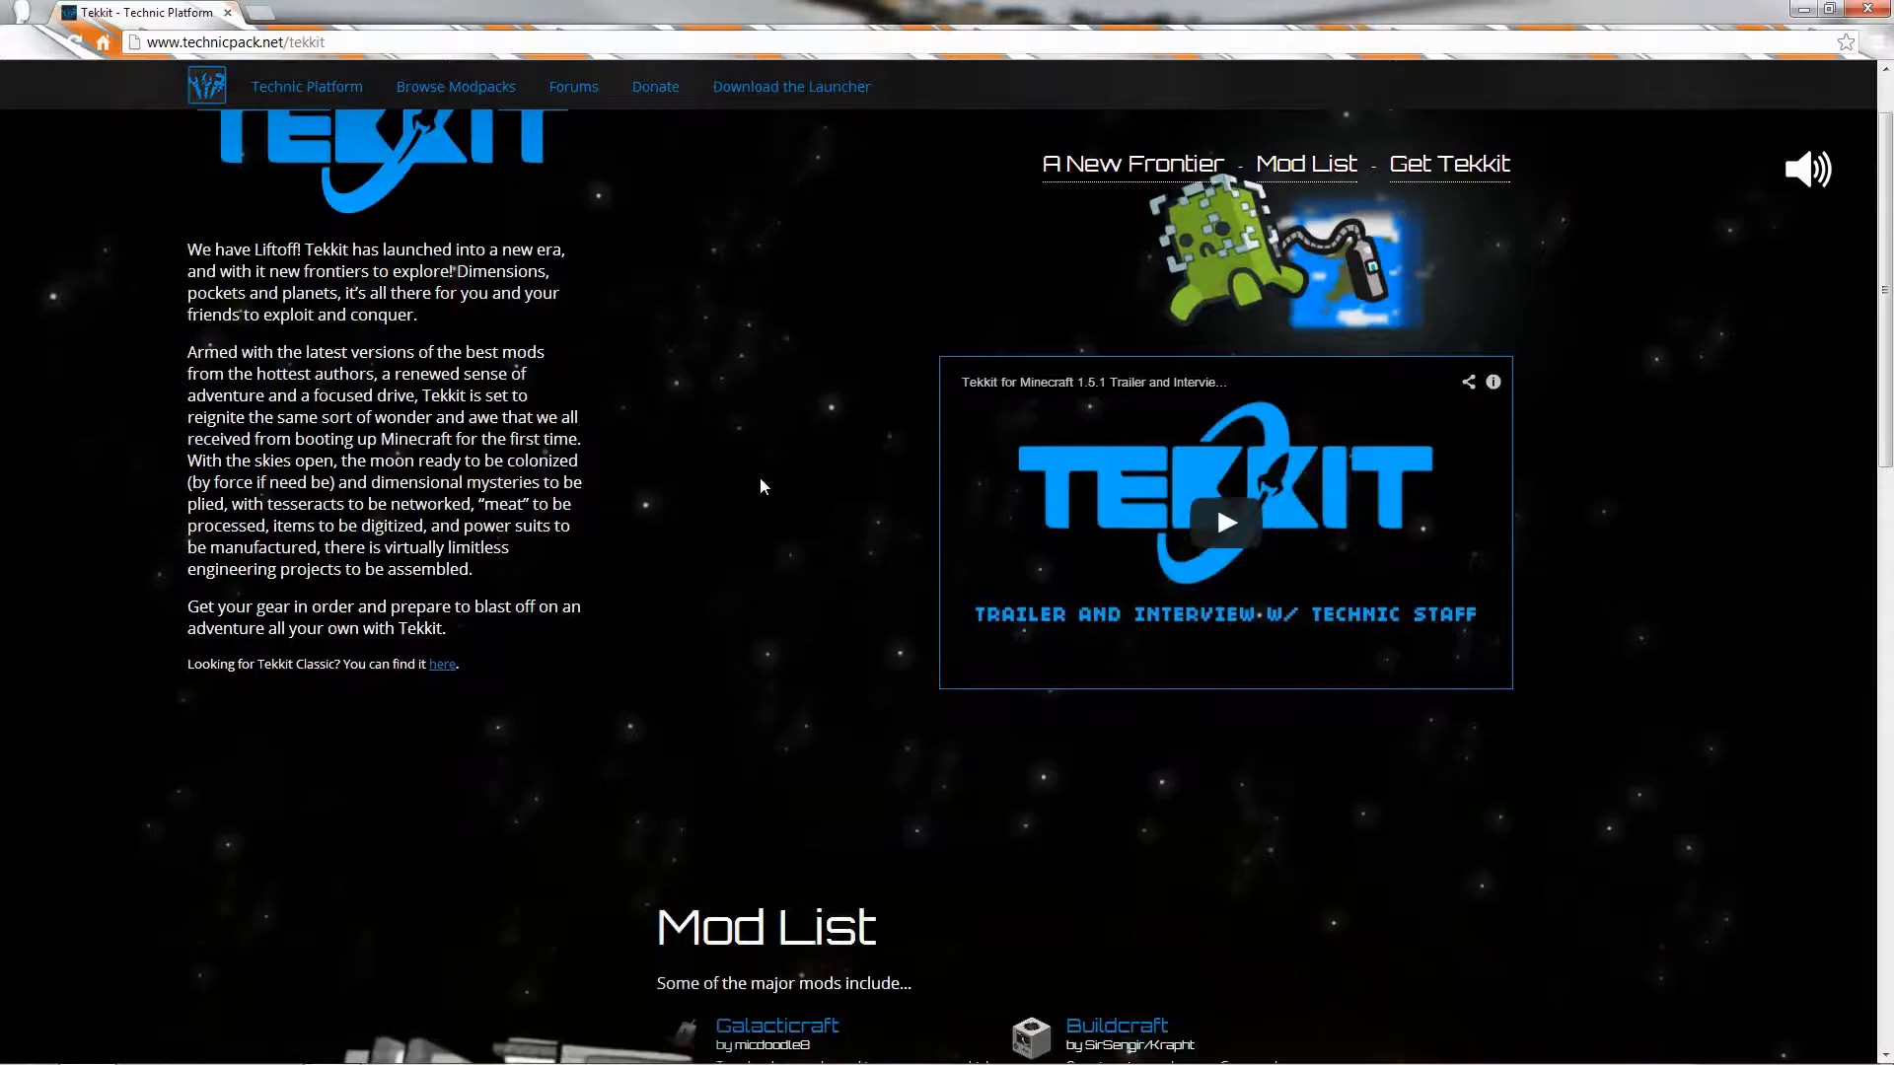
scroll(760, 476, up, 1)
scroll(755, 440, down, 2)
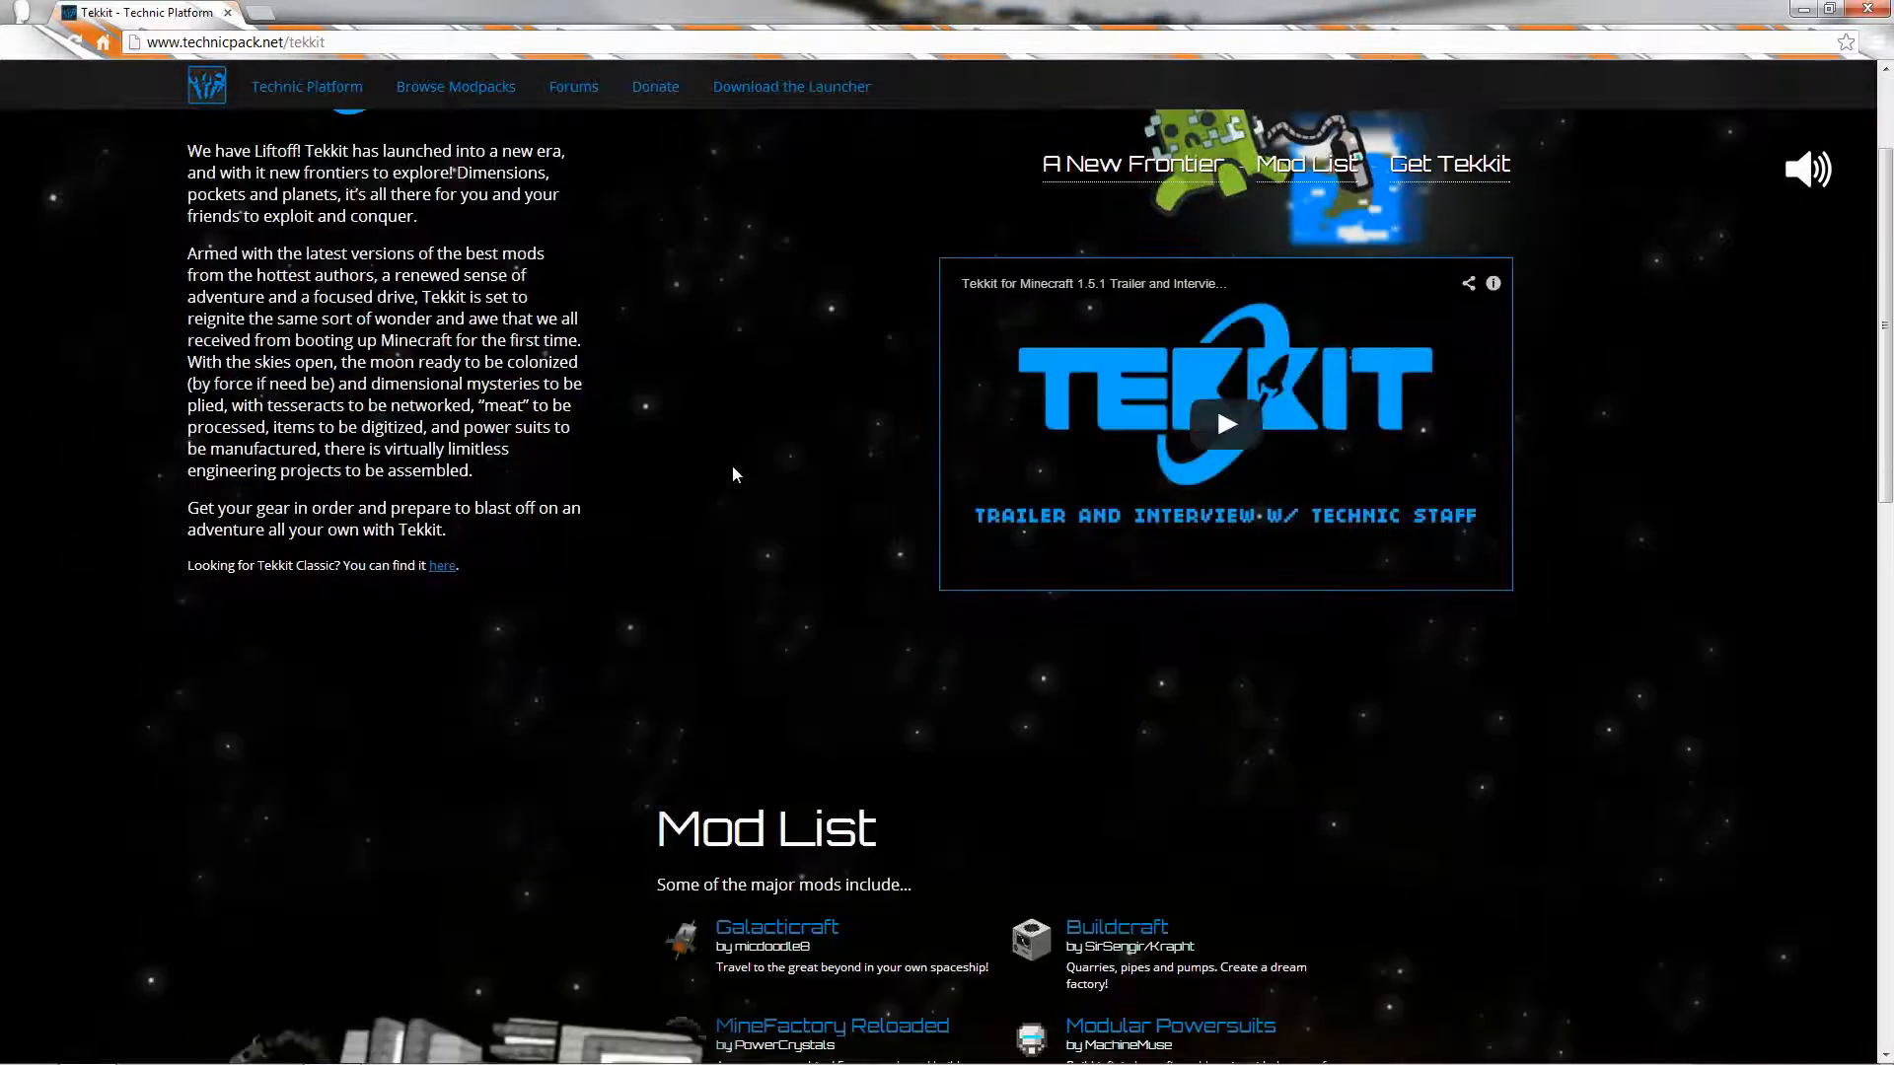
scroll(720, 453, up, 2)
scroll(708, 436, down, 6)
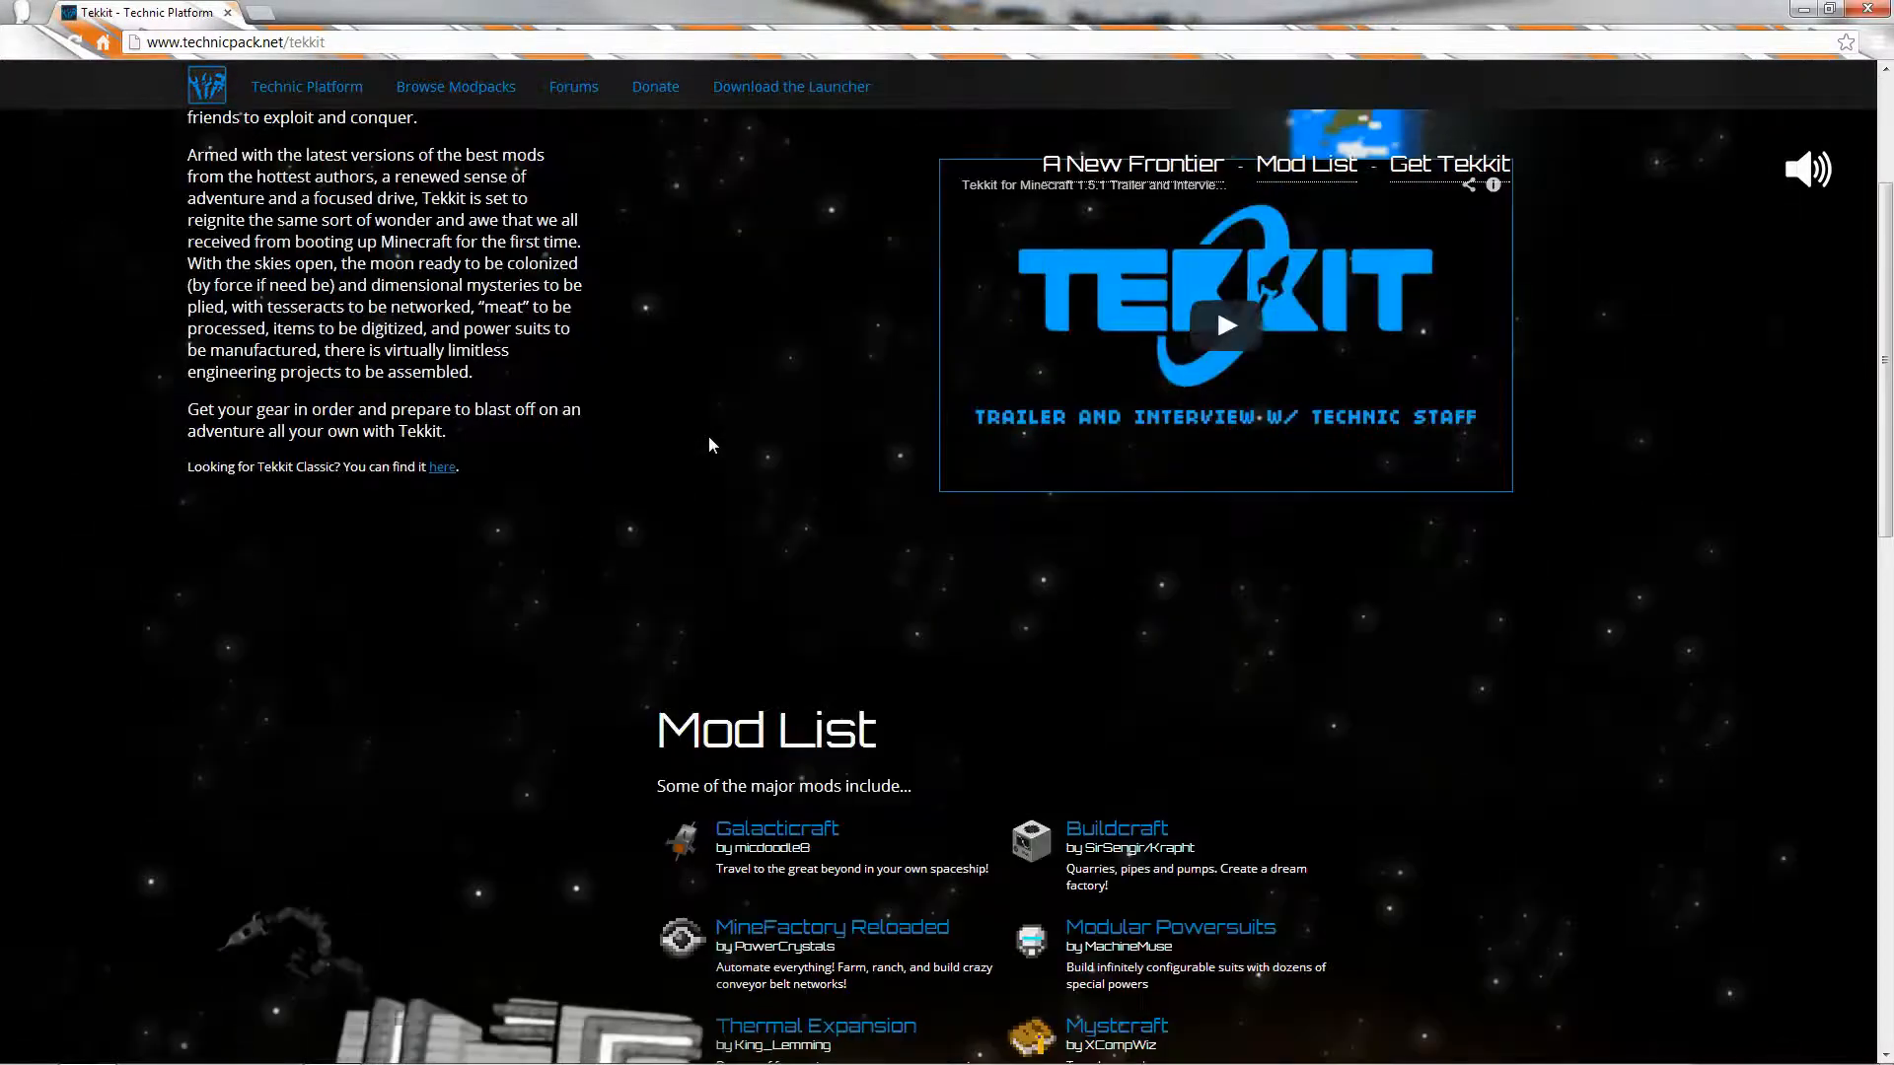
scroll(523, 422, down, 8)
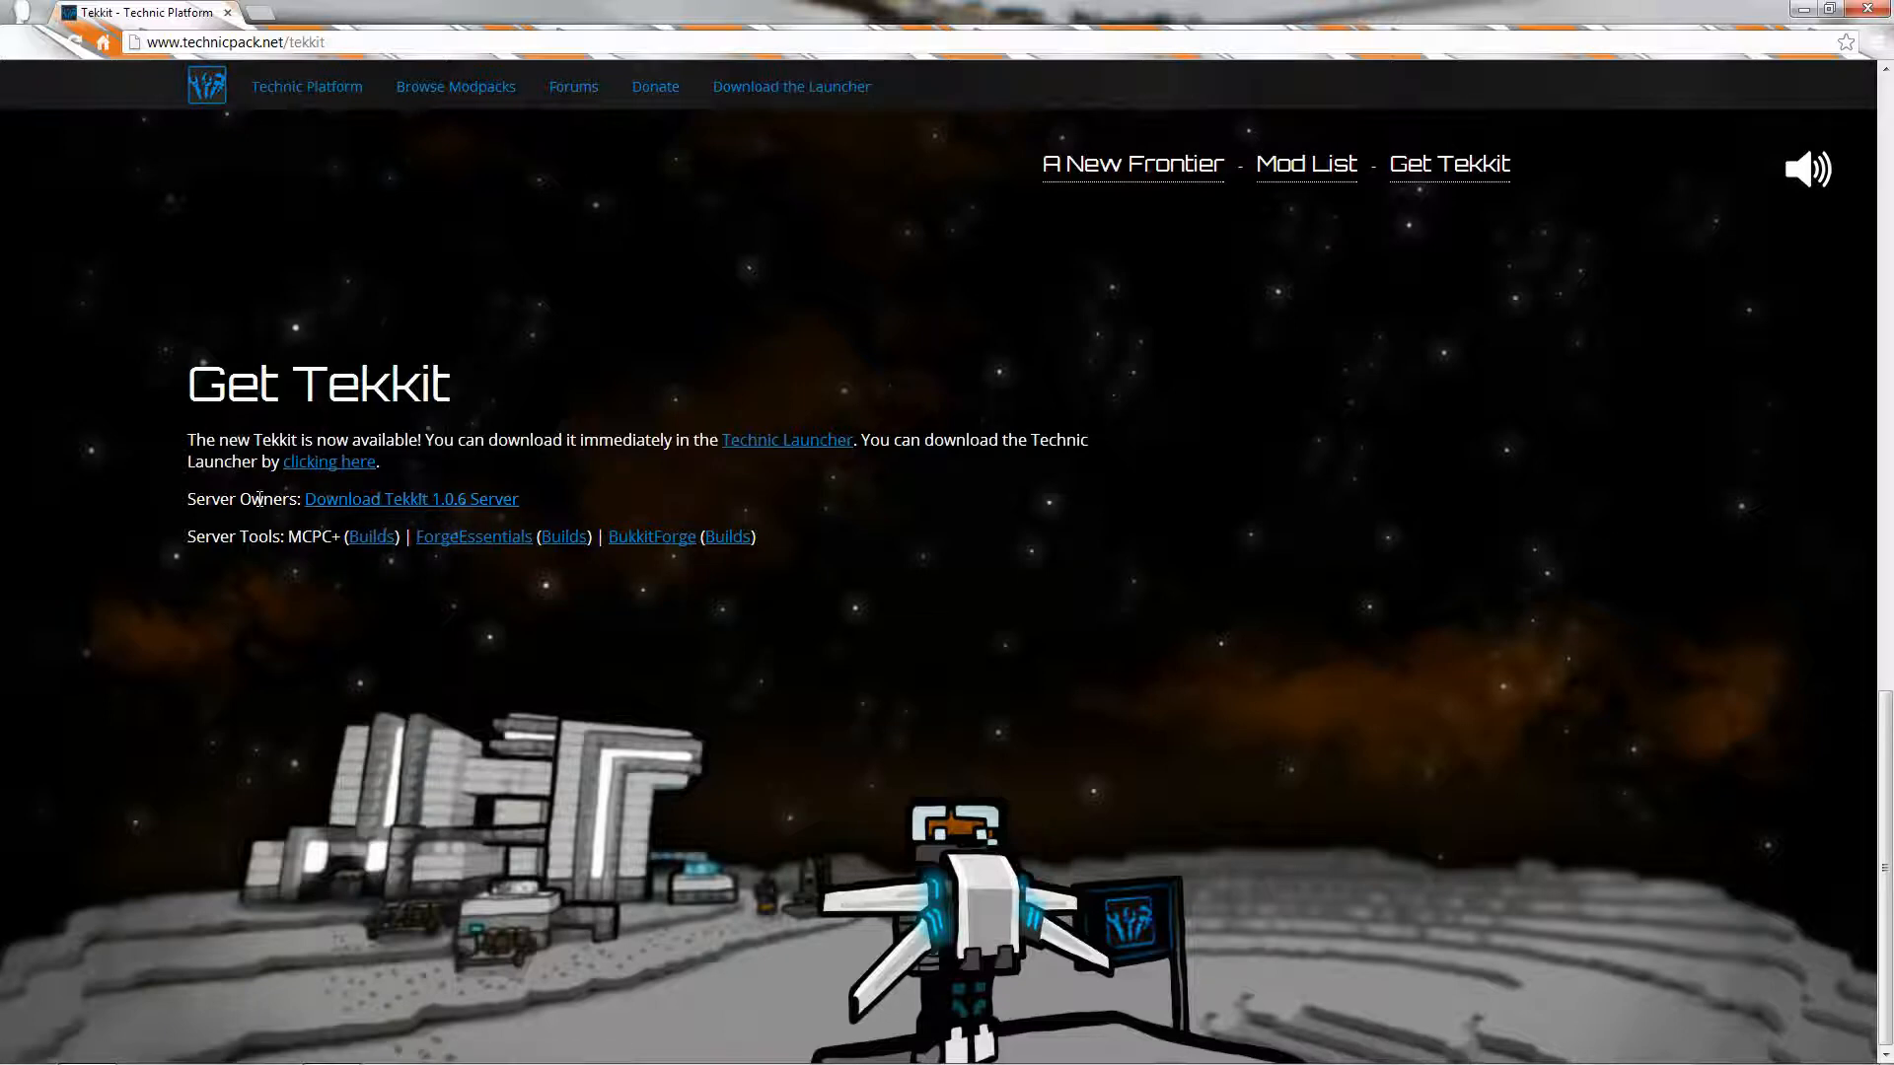
click(336, 501)
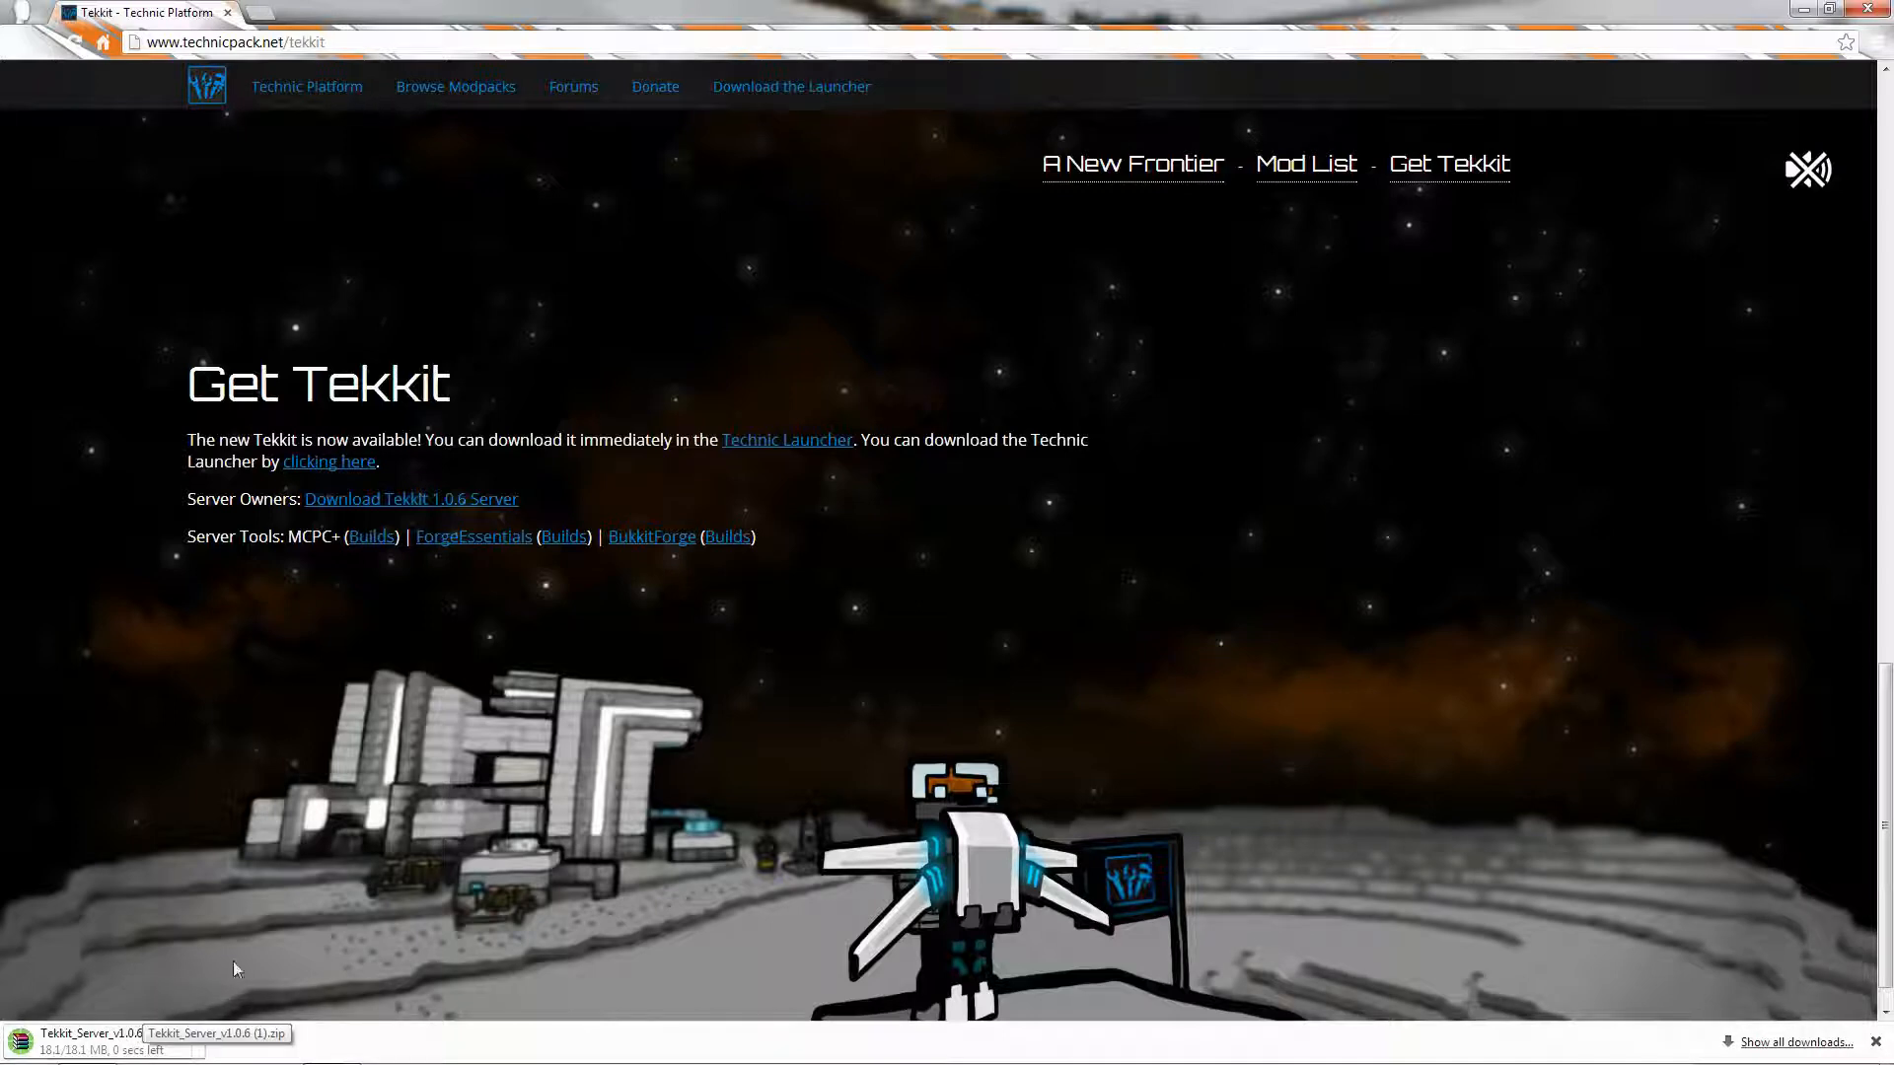
Open the Downloads folder in Windows Explorer and extract Tekkit_Server_v1.0.6 (1).zip into a folder of the same name
click(148, 1046)
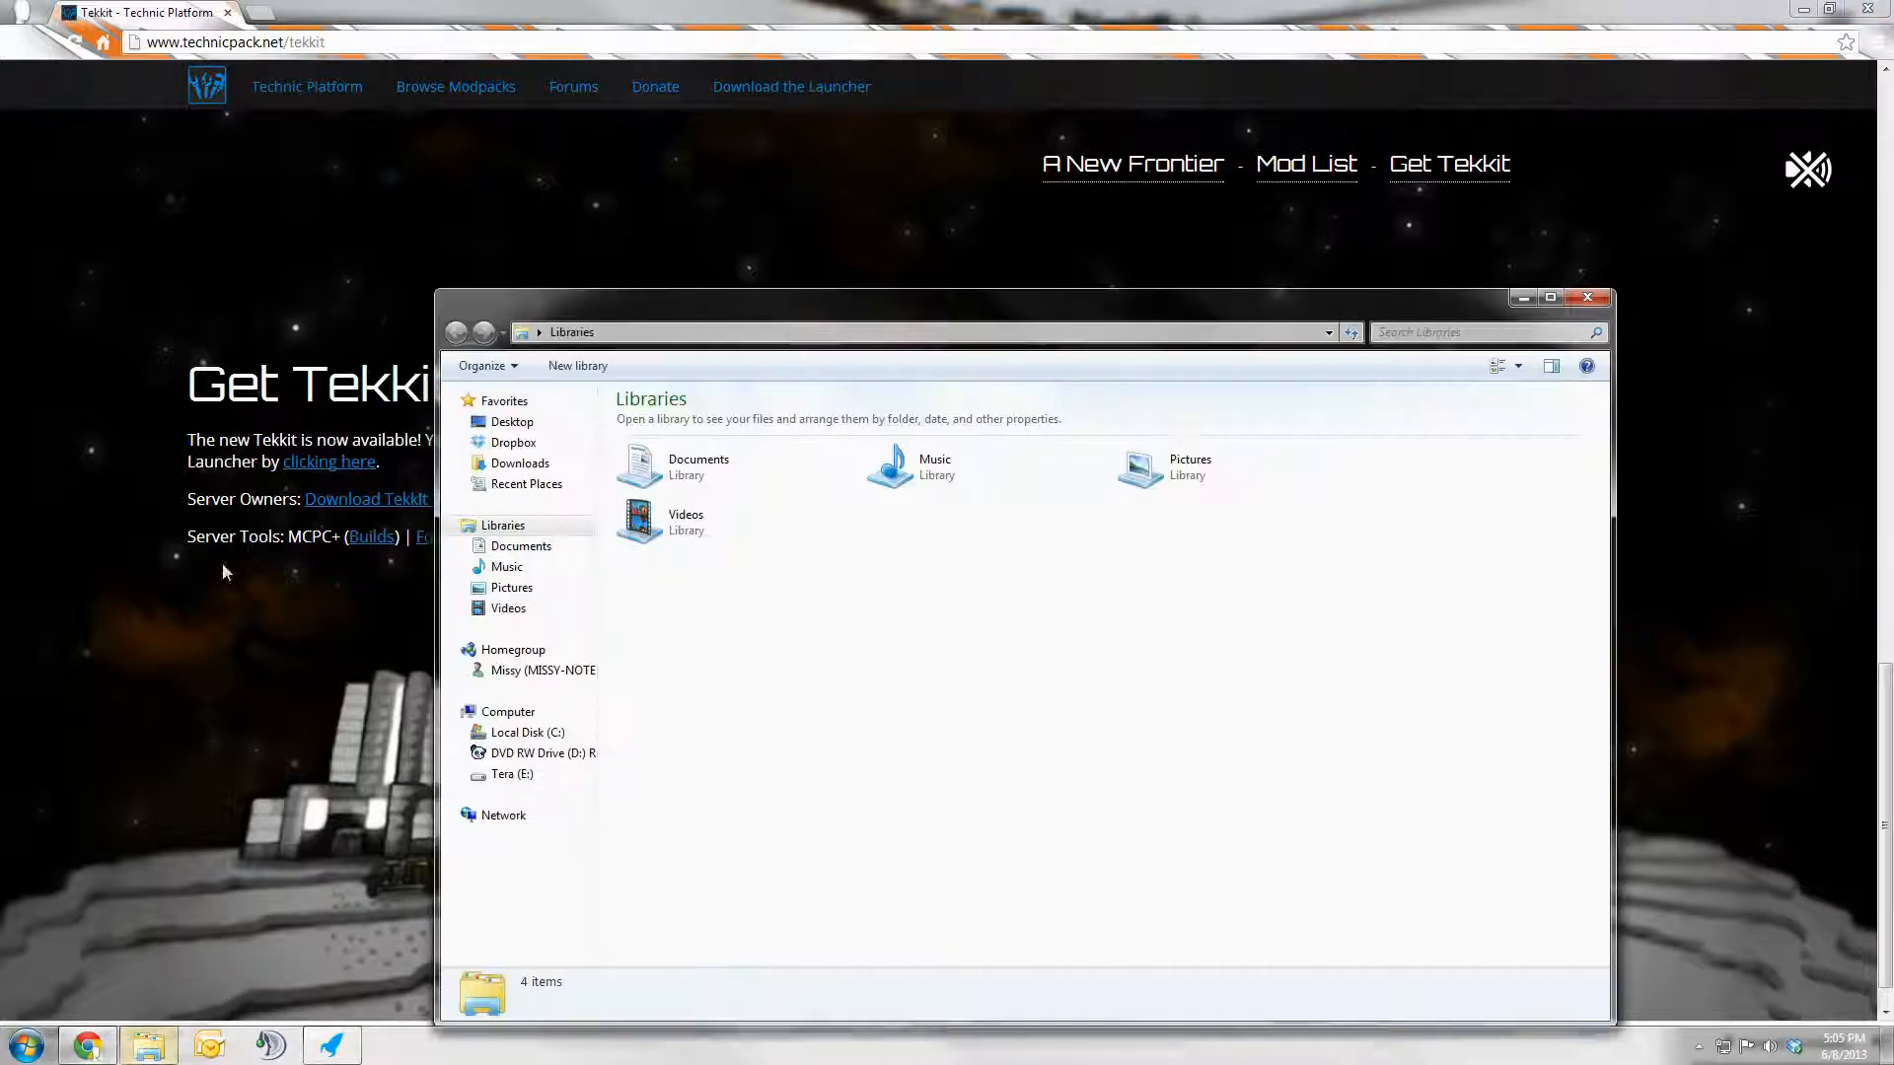
click(520, 464)
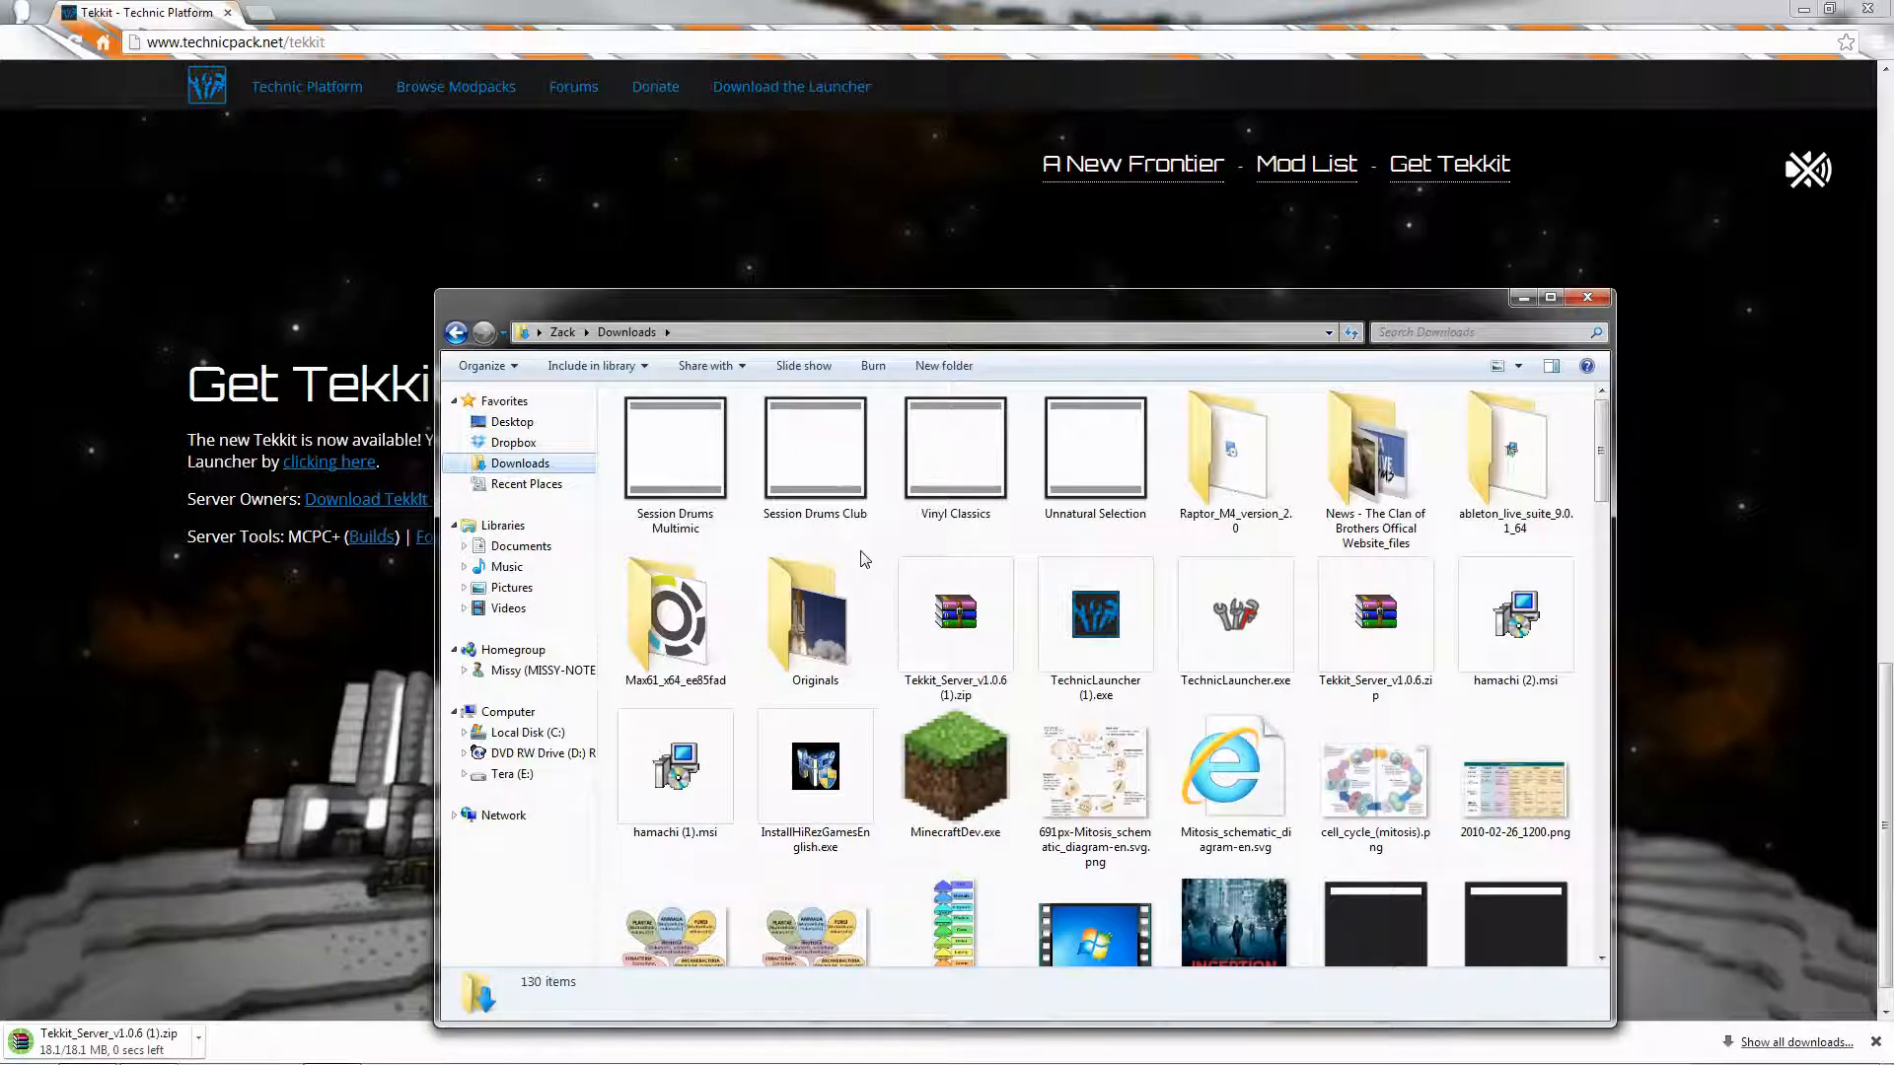
click(1094, 617)
click(1371, 582)
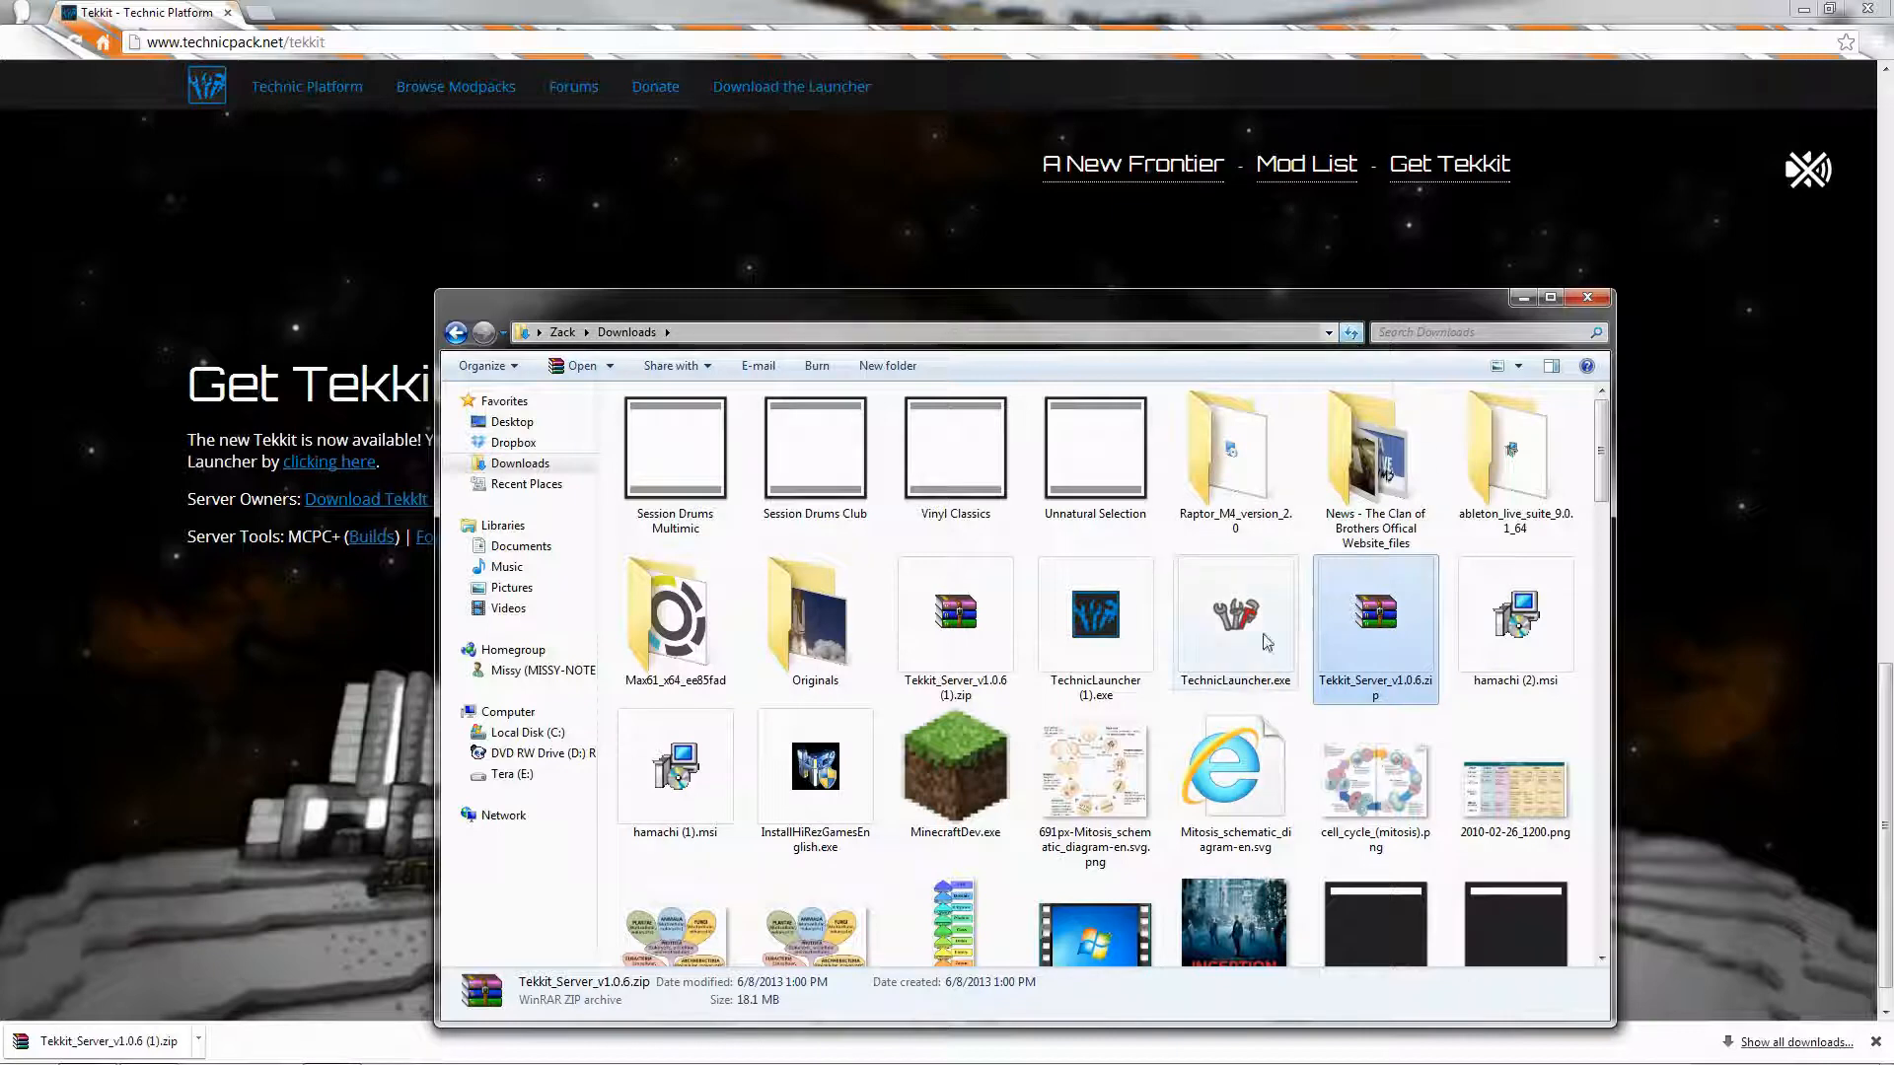
click(1016, 610)
right_click(935, 604)
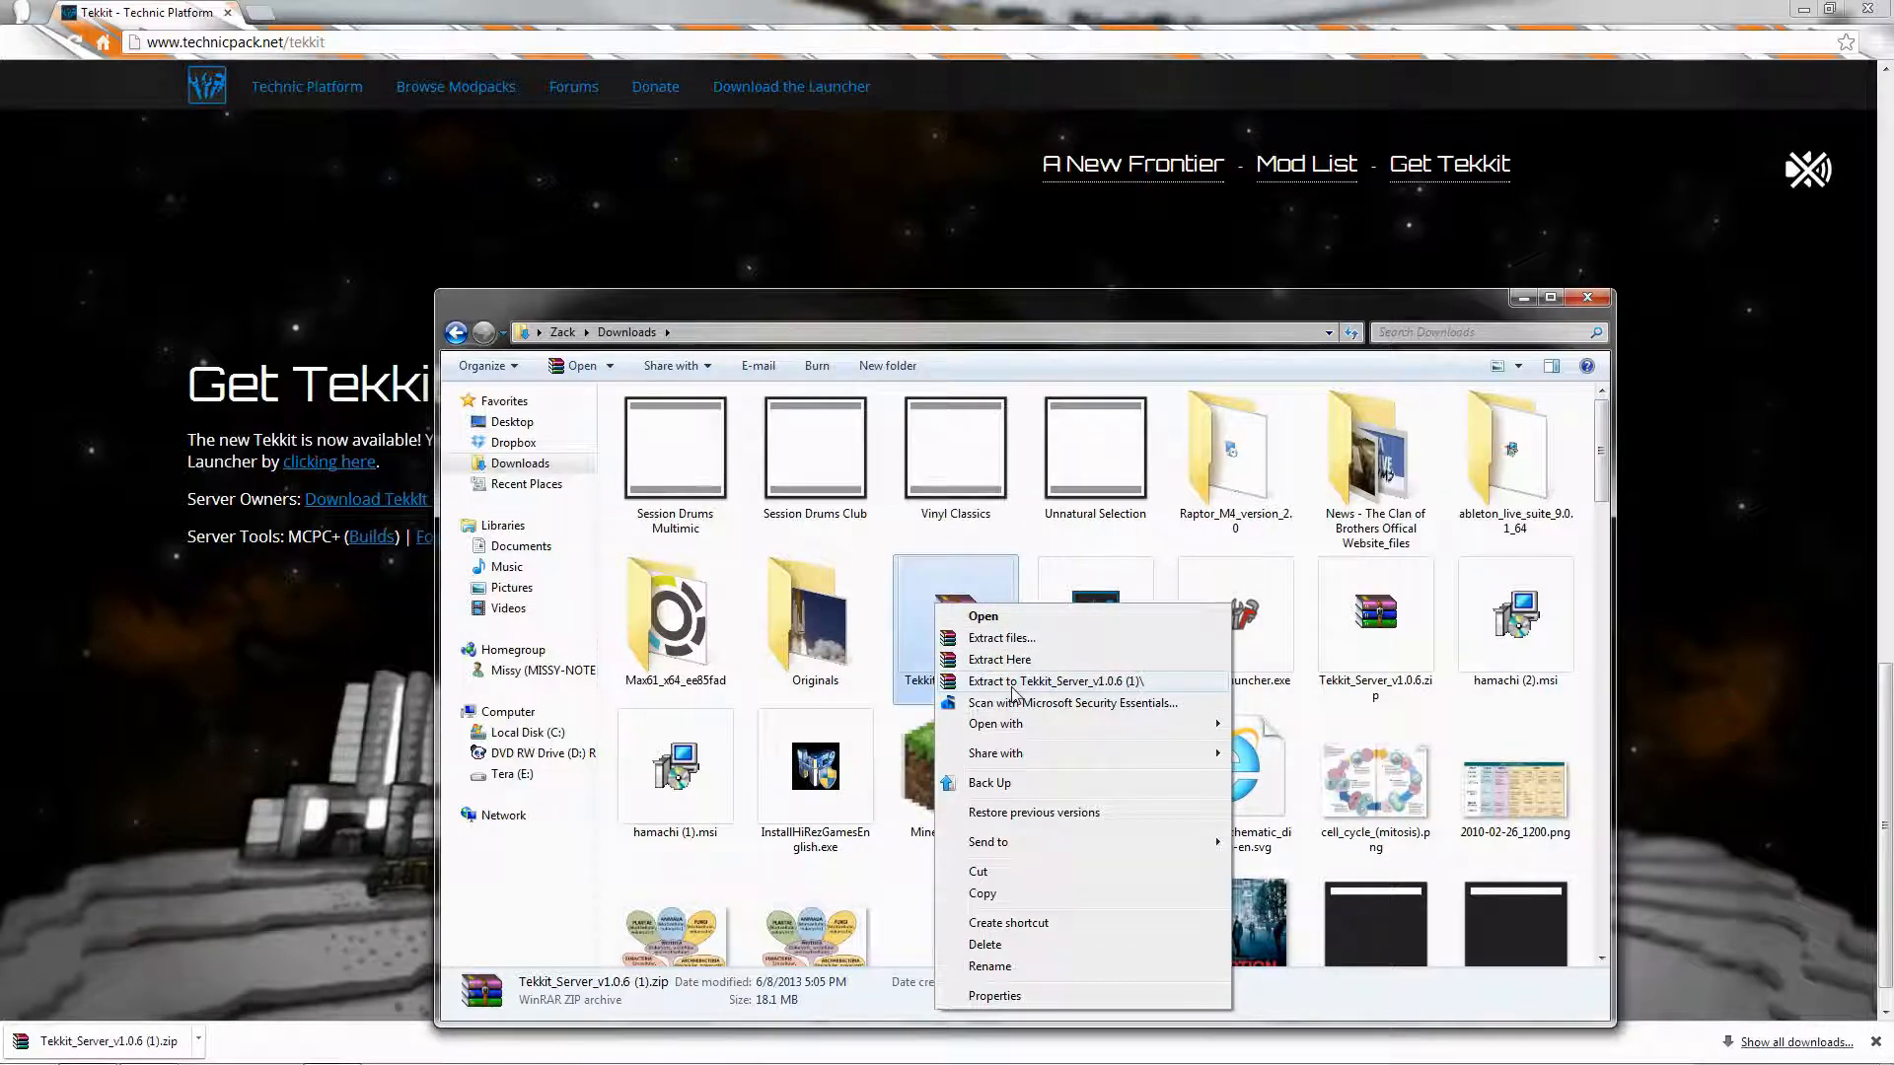
click(1047, 680)
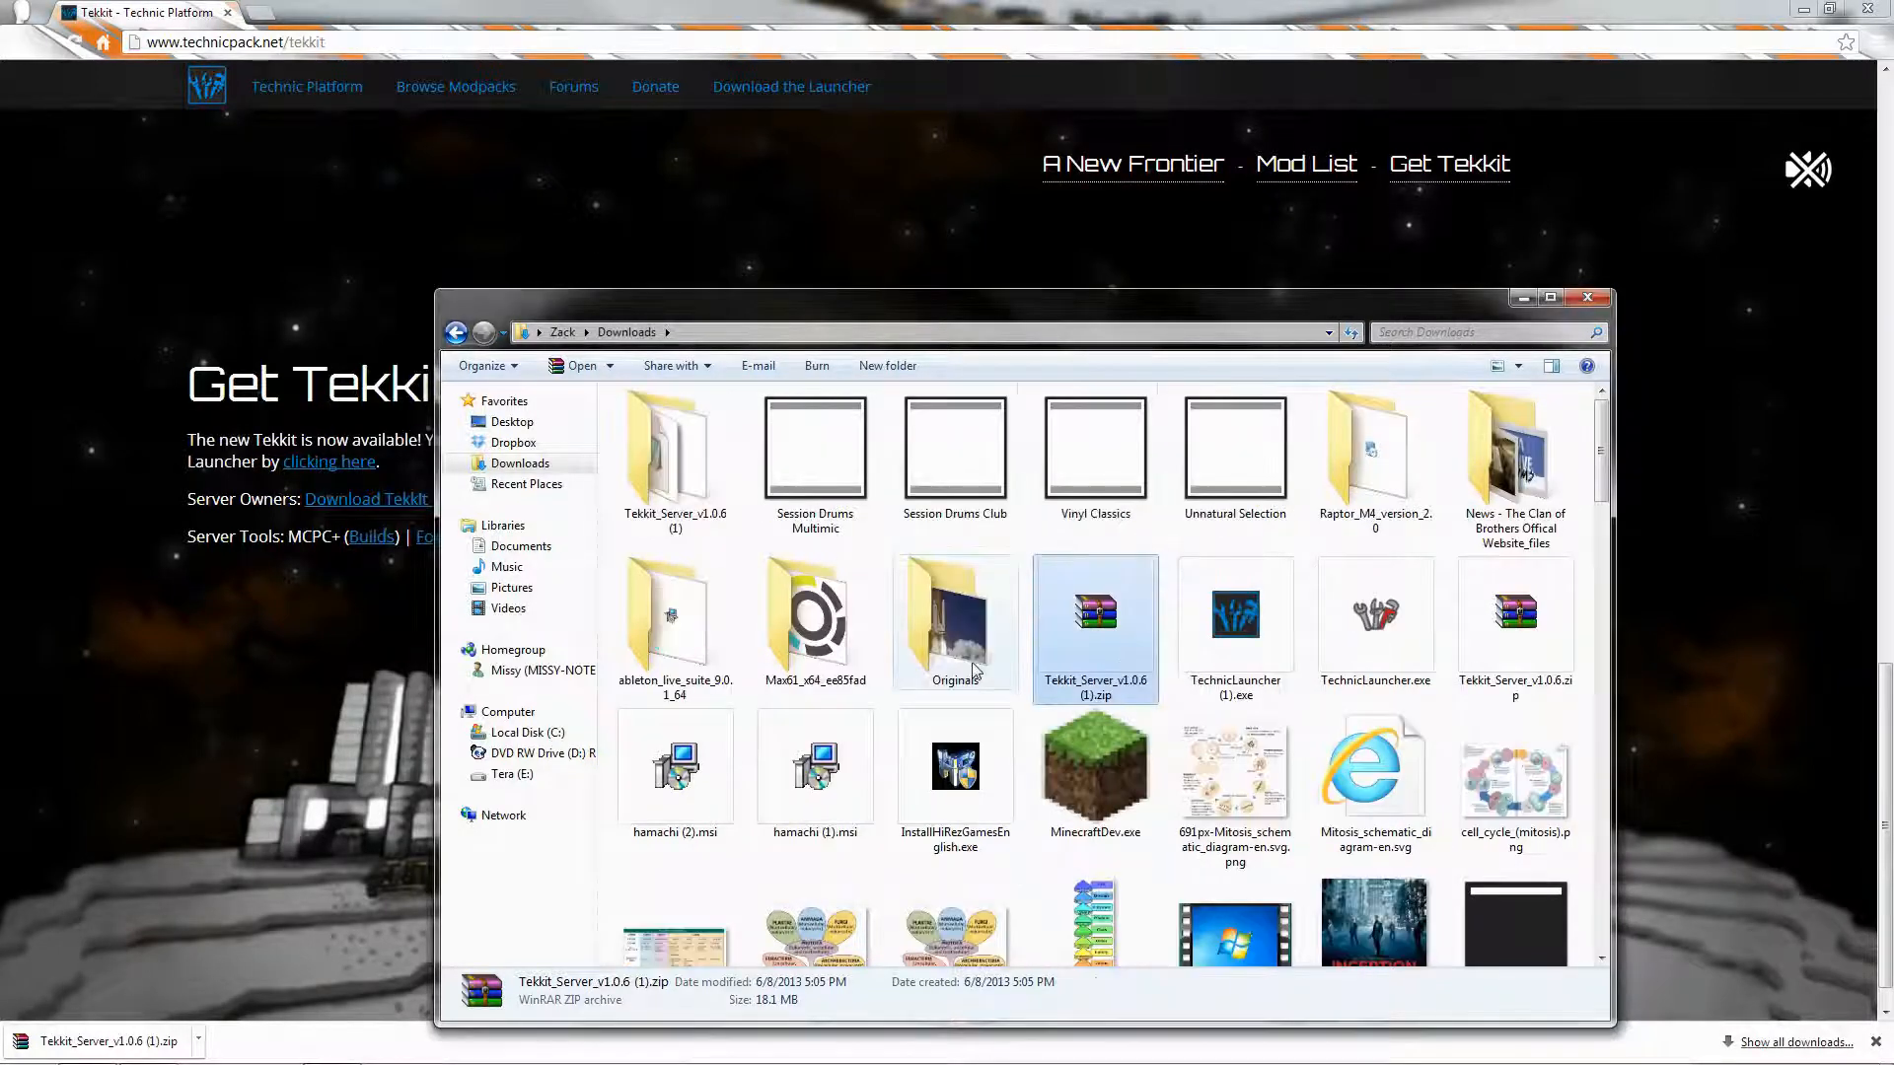
Replace the old Tekkit_Server_v1.0.6 folder in the desktop's Help > Games > Tekkit folder with the extracted Tekkit_Server_v1.0.6 (1) folder
click(707, 501)
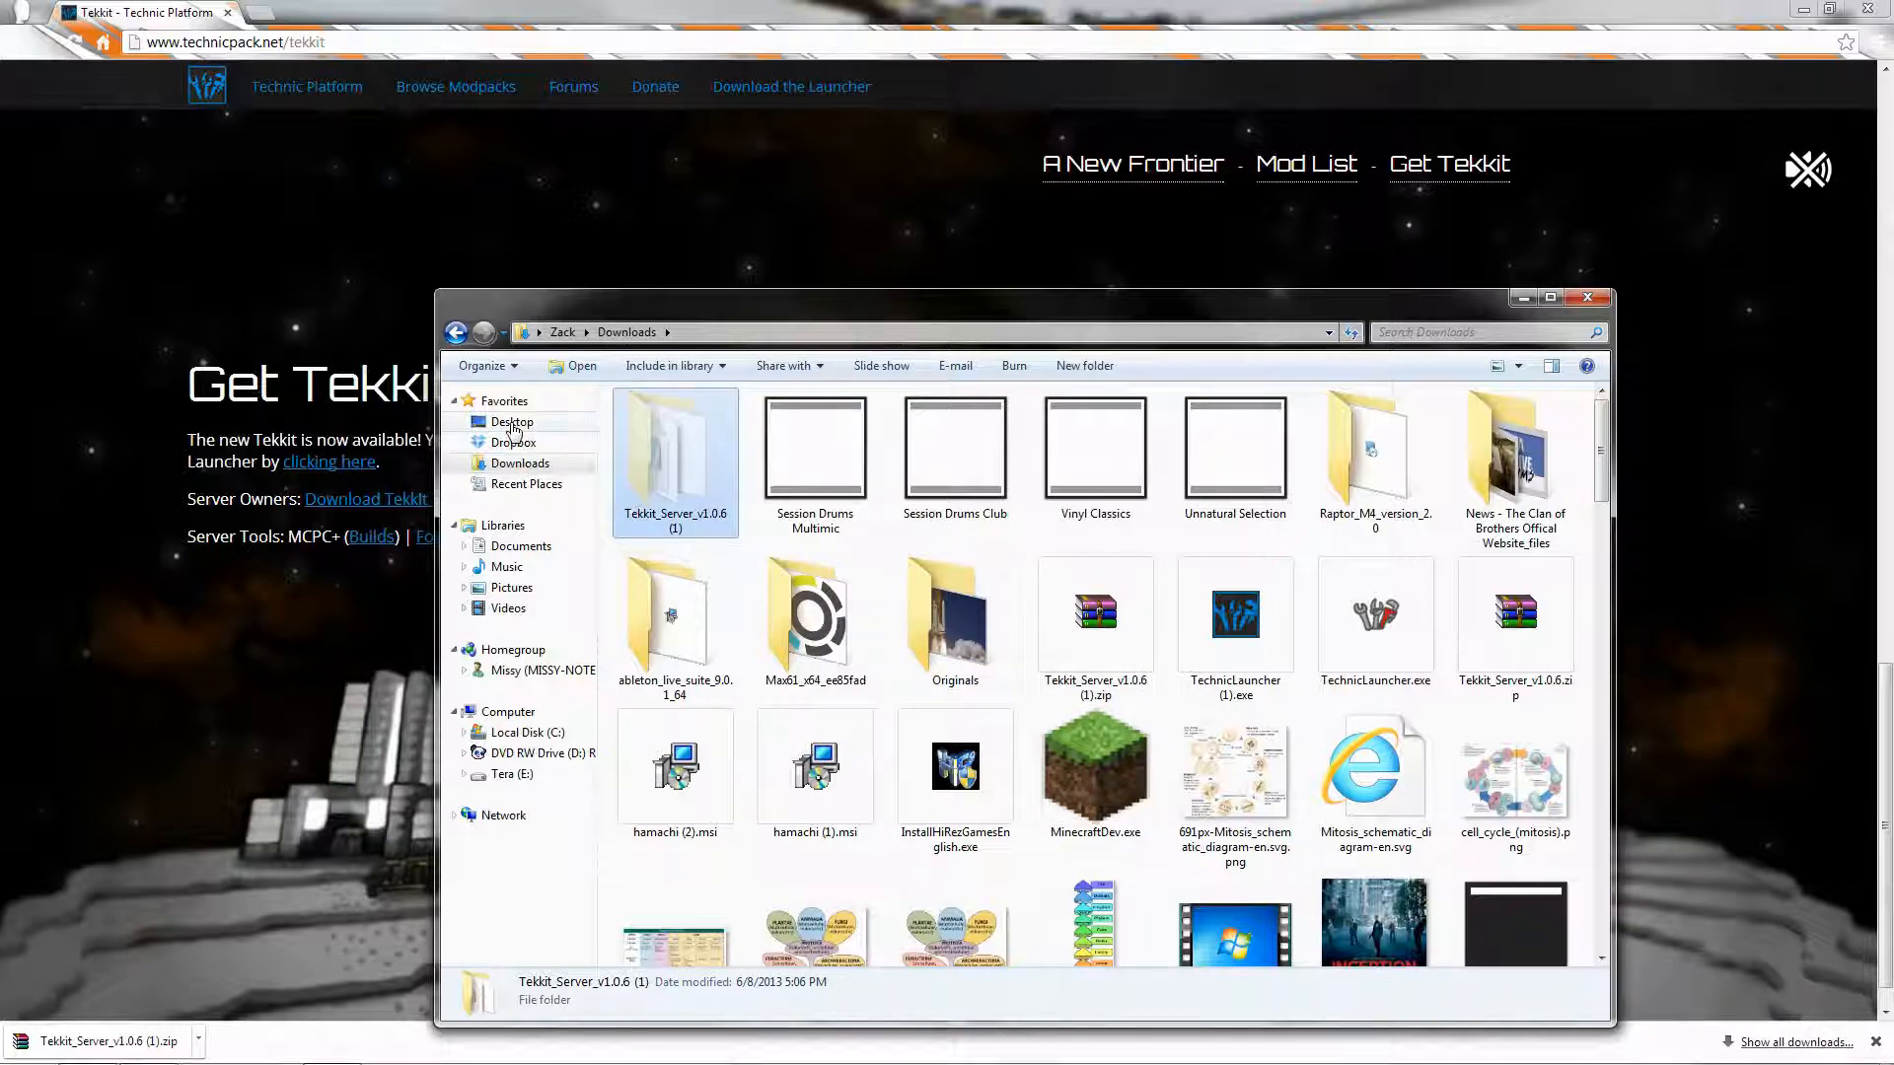
click(512, 422)
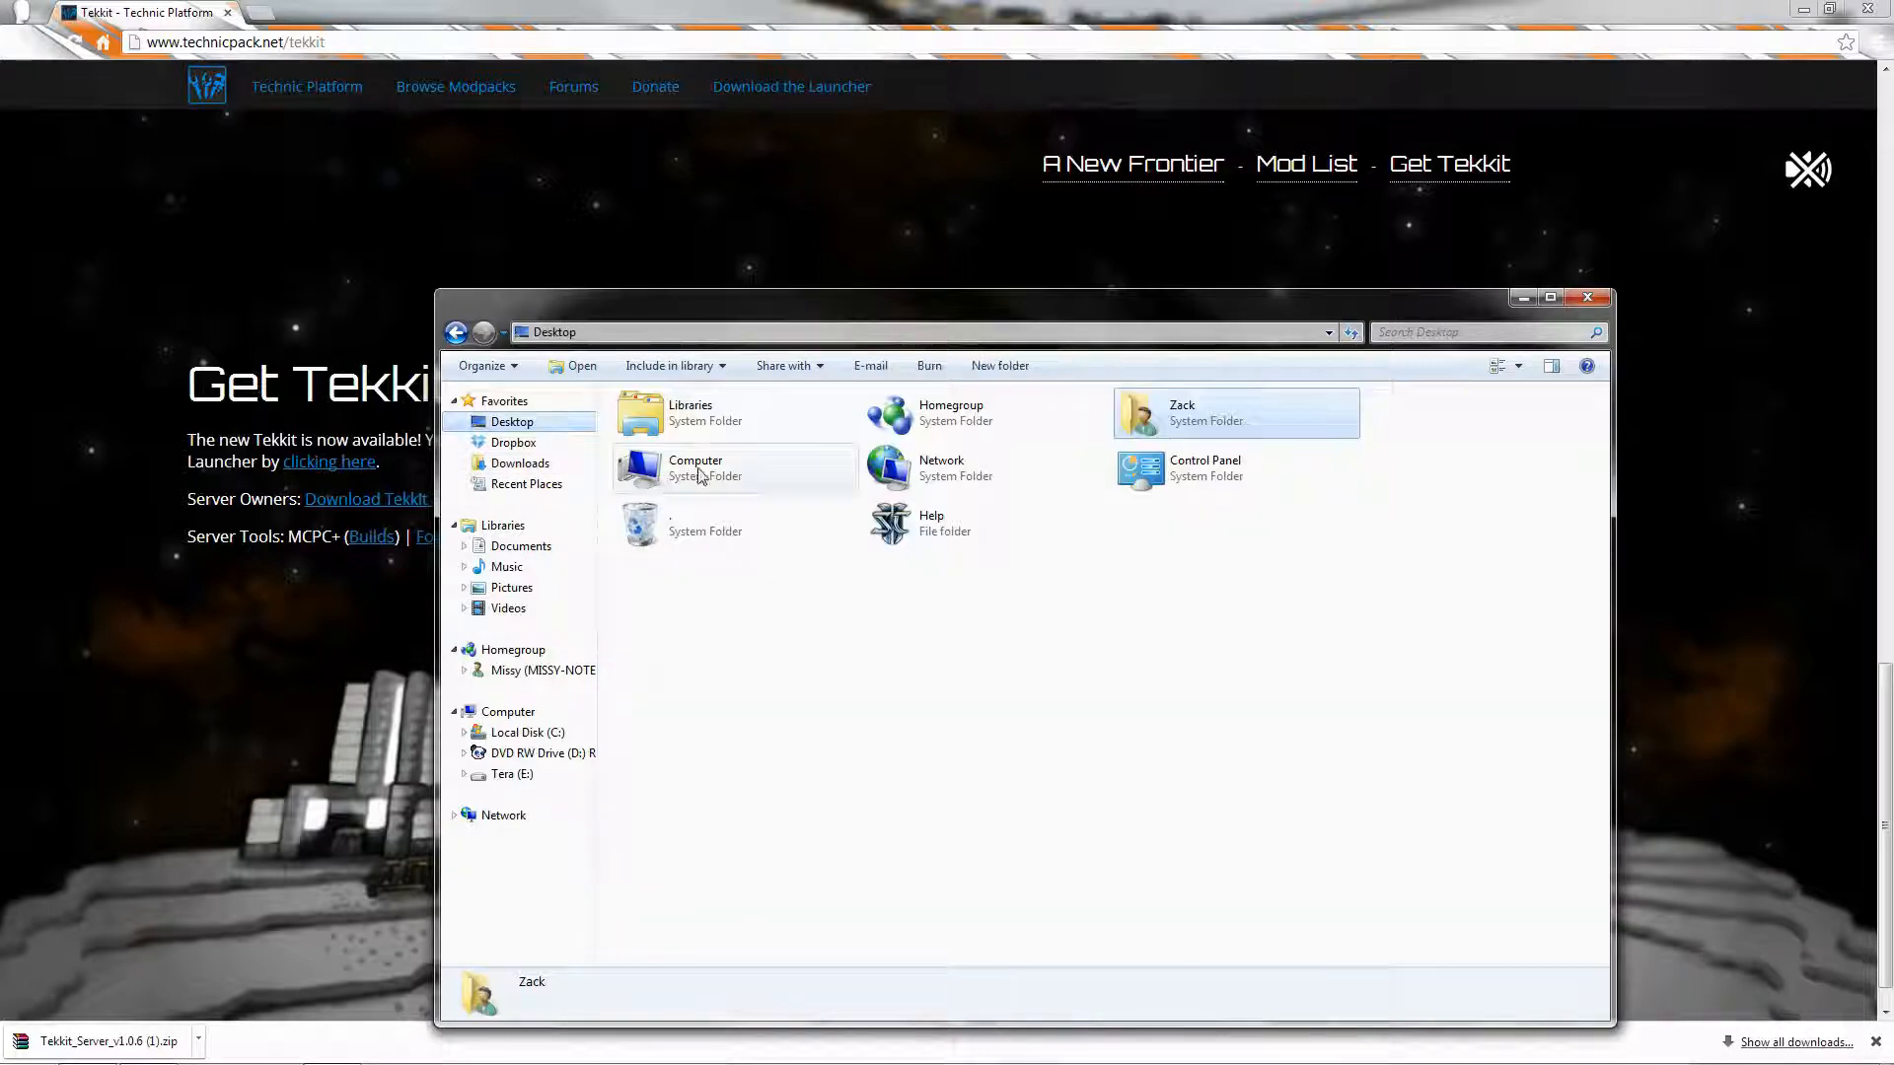
double_click(900, 522)
double_click(690, 444)
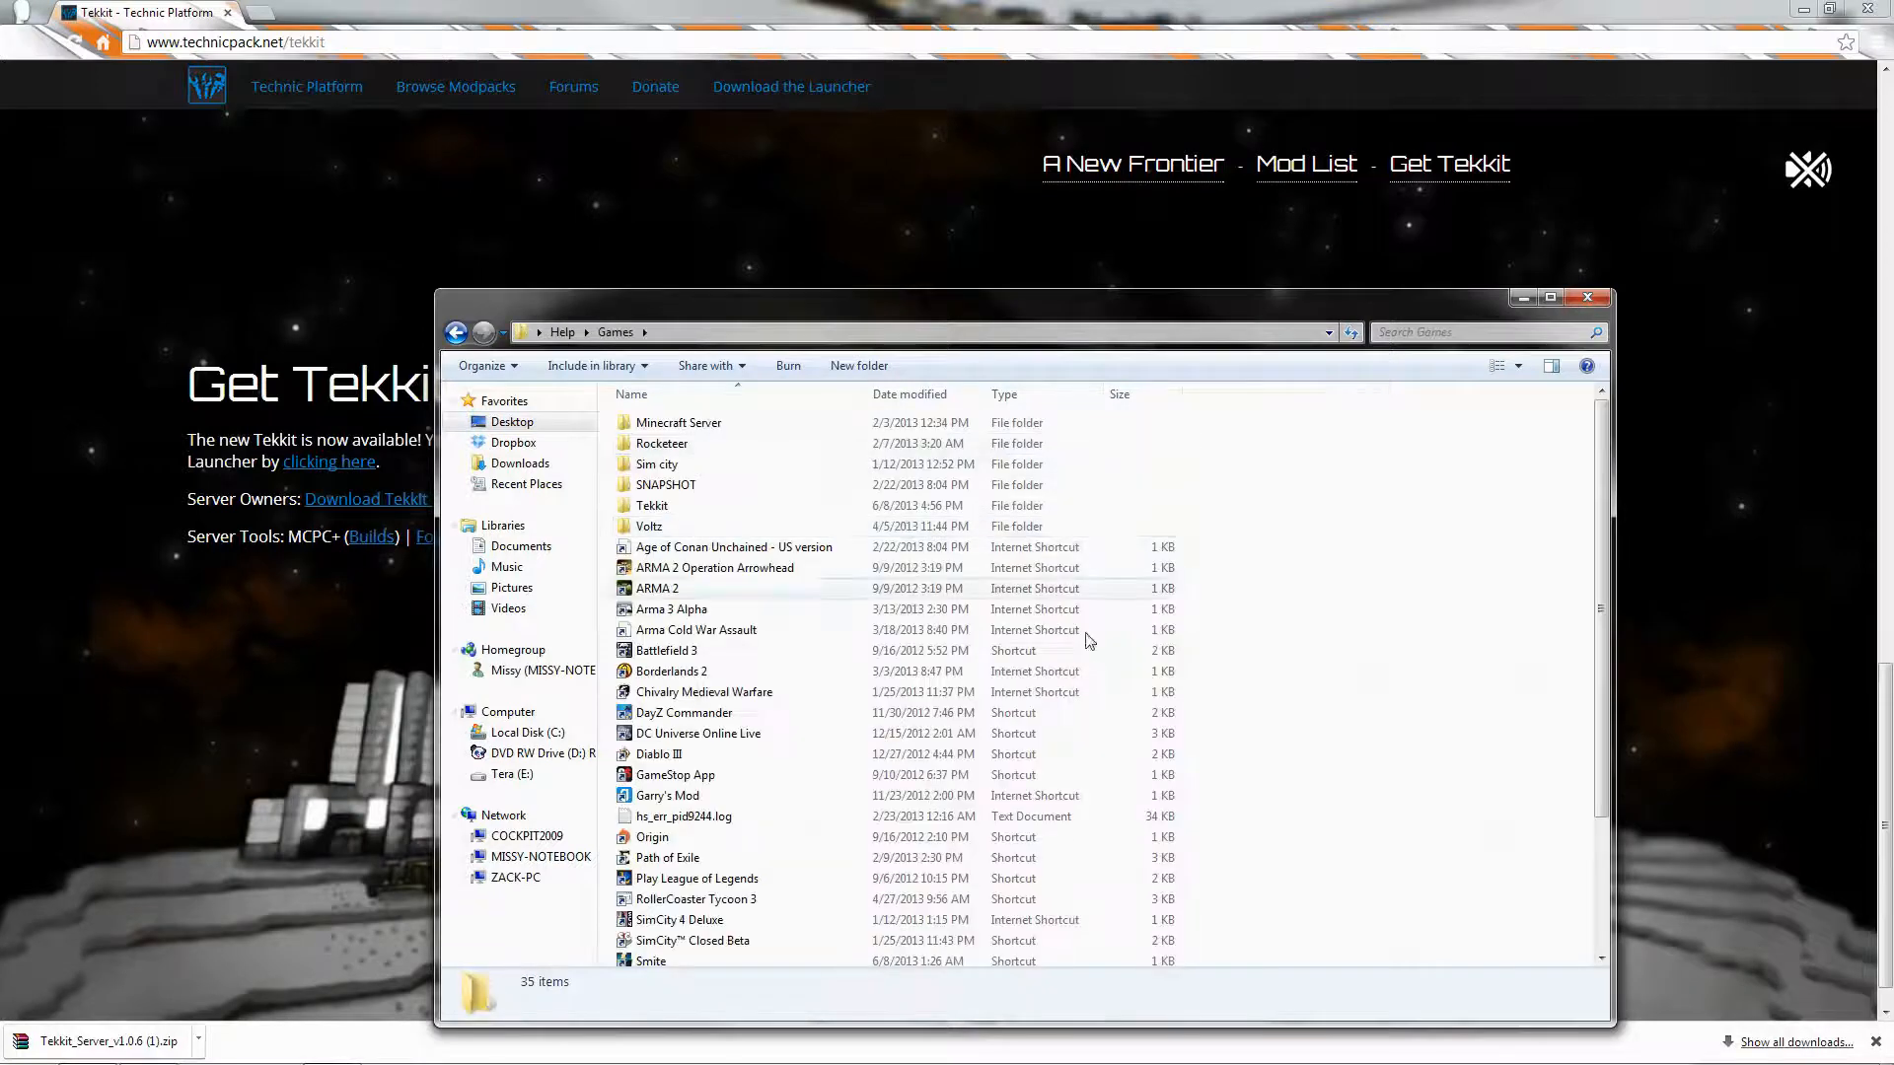
double_click(665, 508)
click(671, 426)
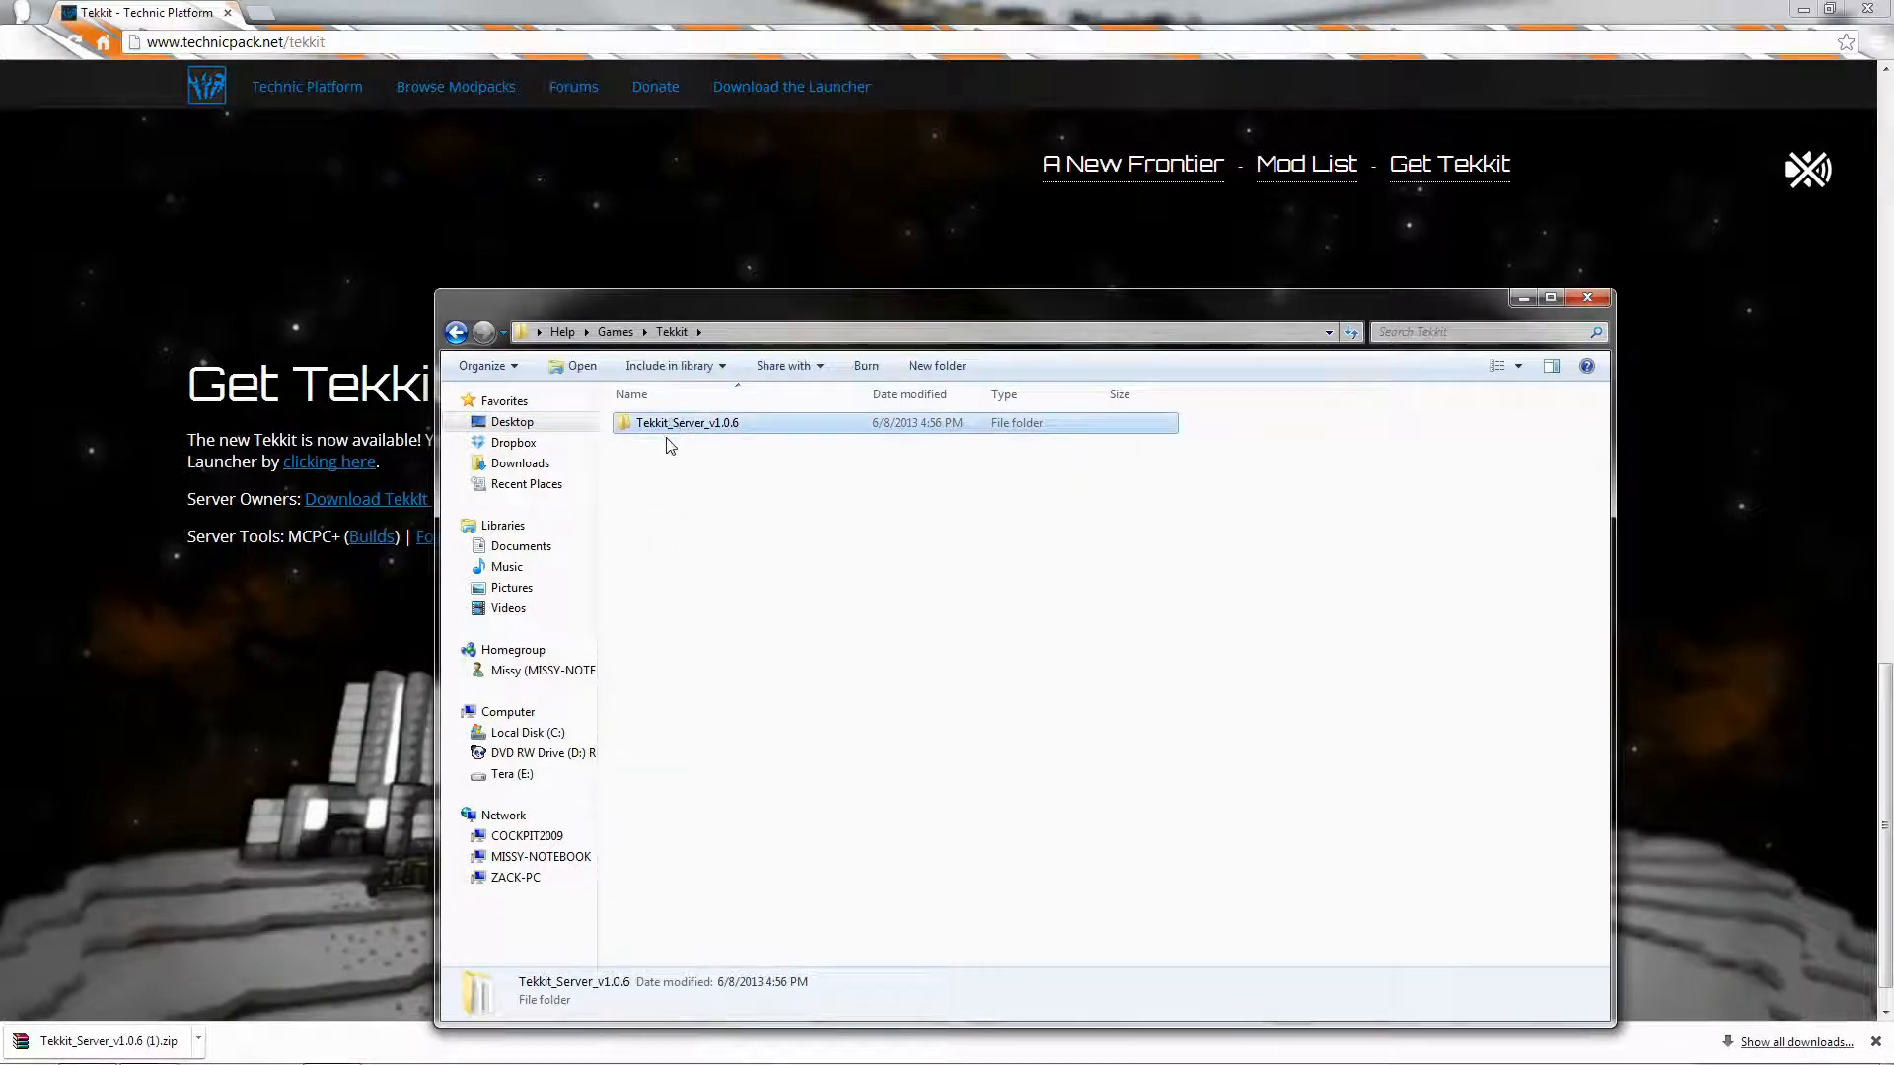
key(Delete)
key(Return)
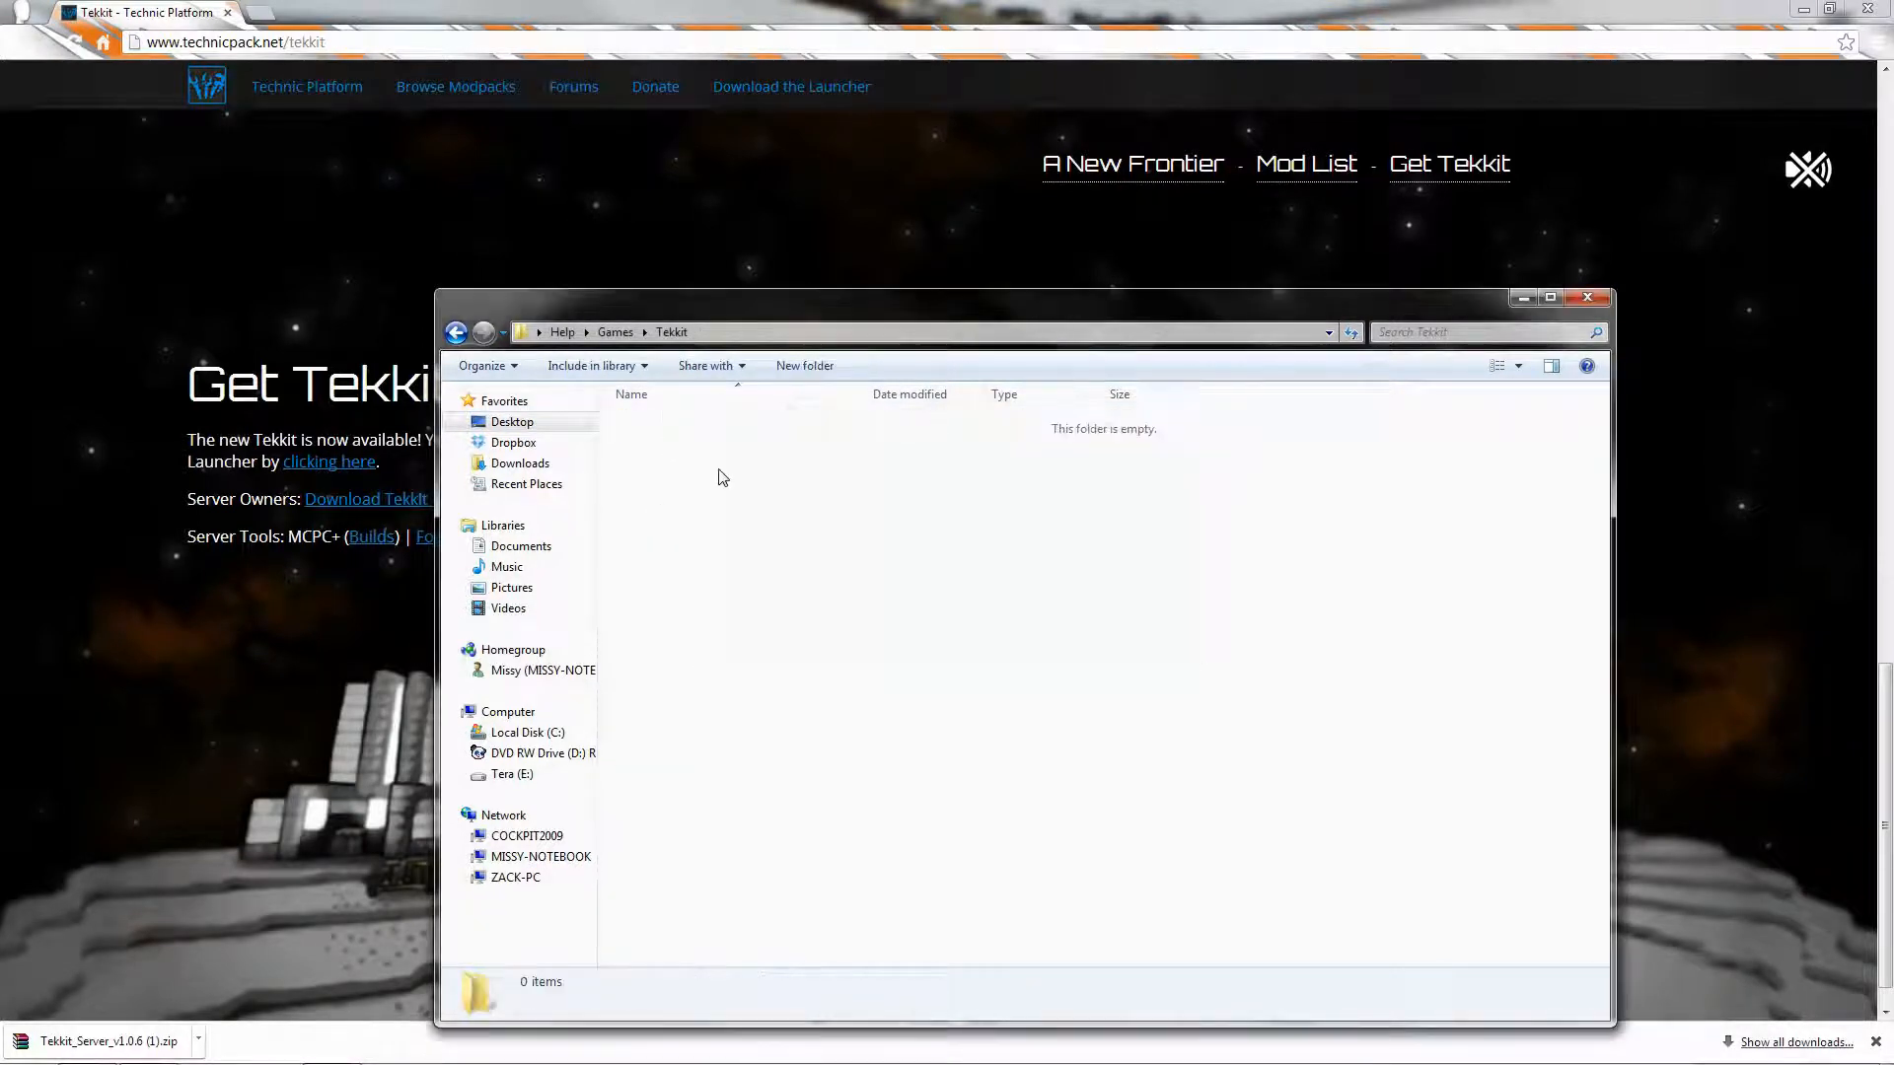
key(ctrl+z)
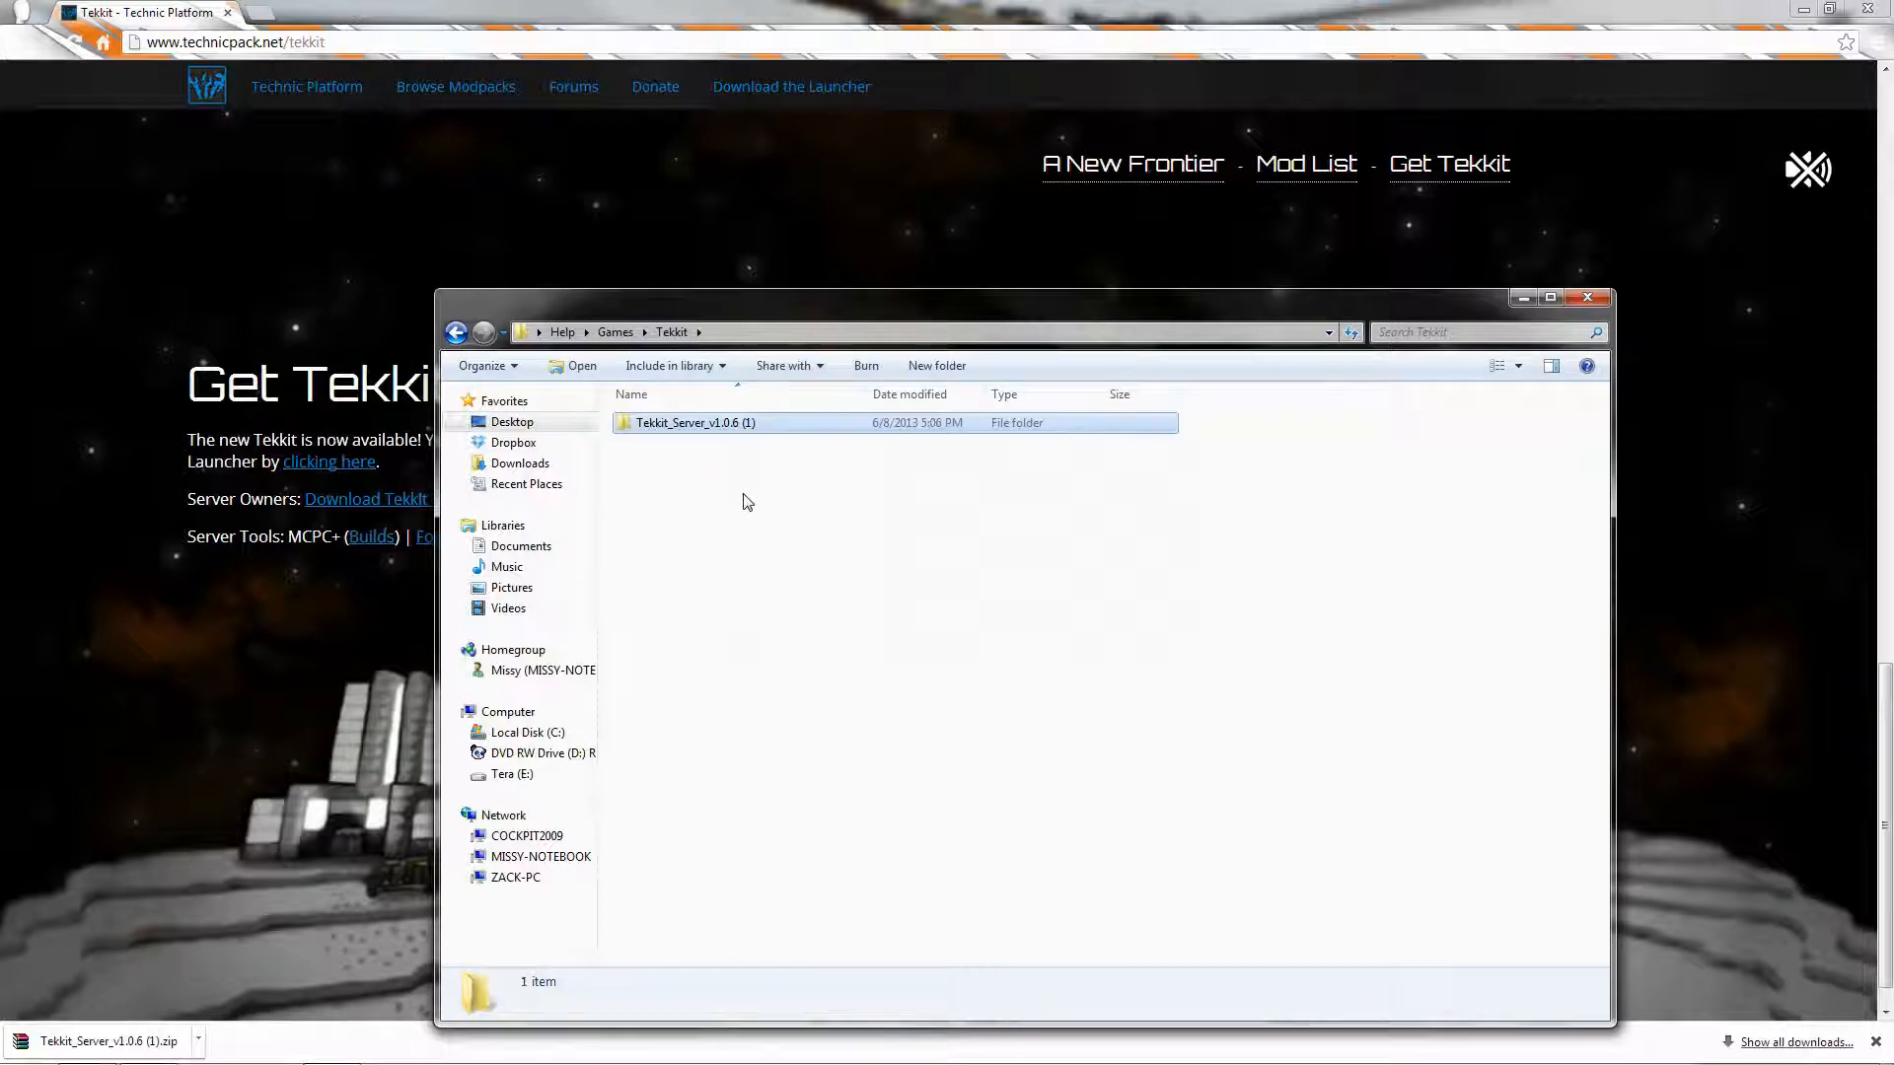
Rename the Tekkit_Server_v1.0.6 (1) folder as Tekkit_Server_v1.0.6 and open it
click(695, 426)
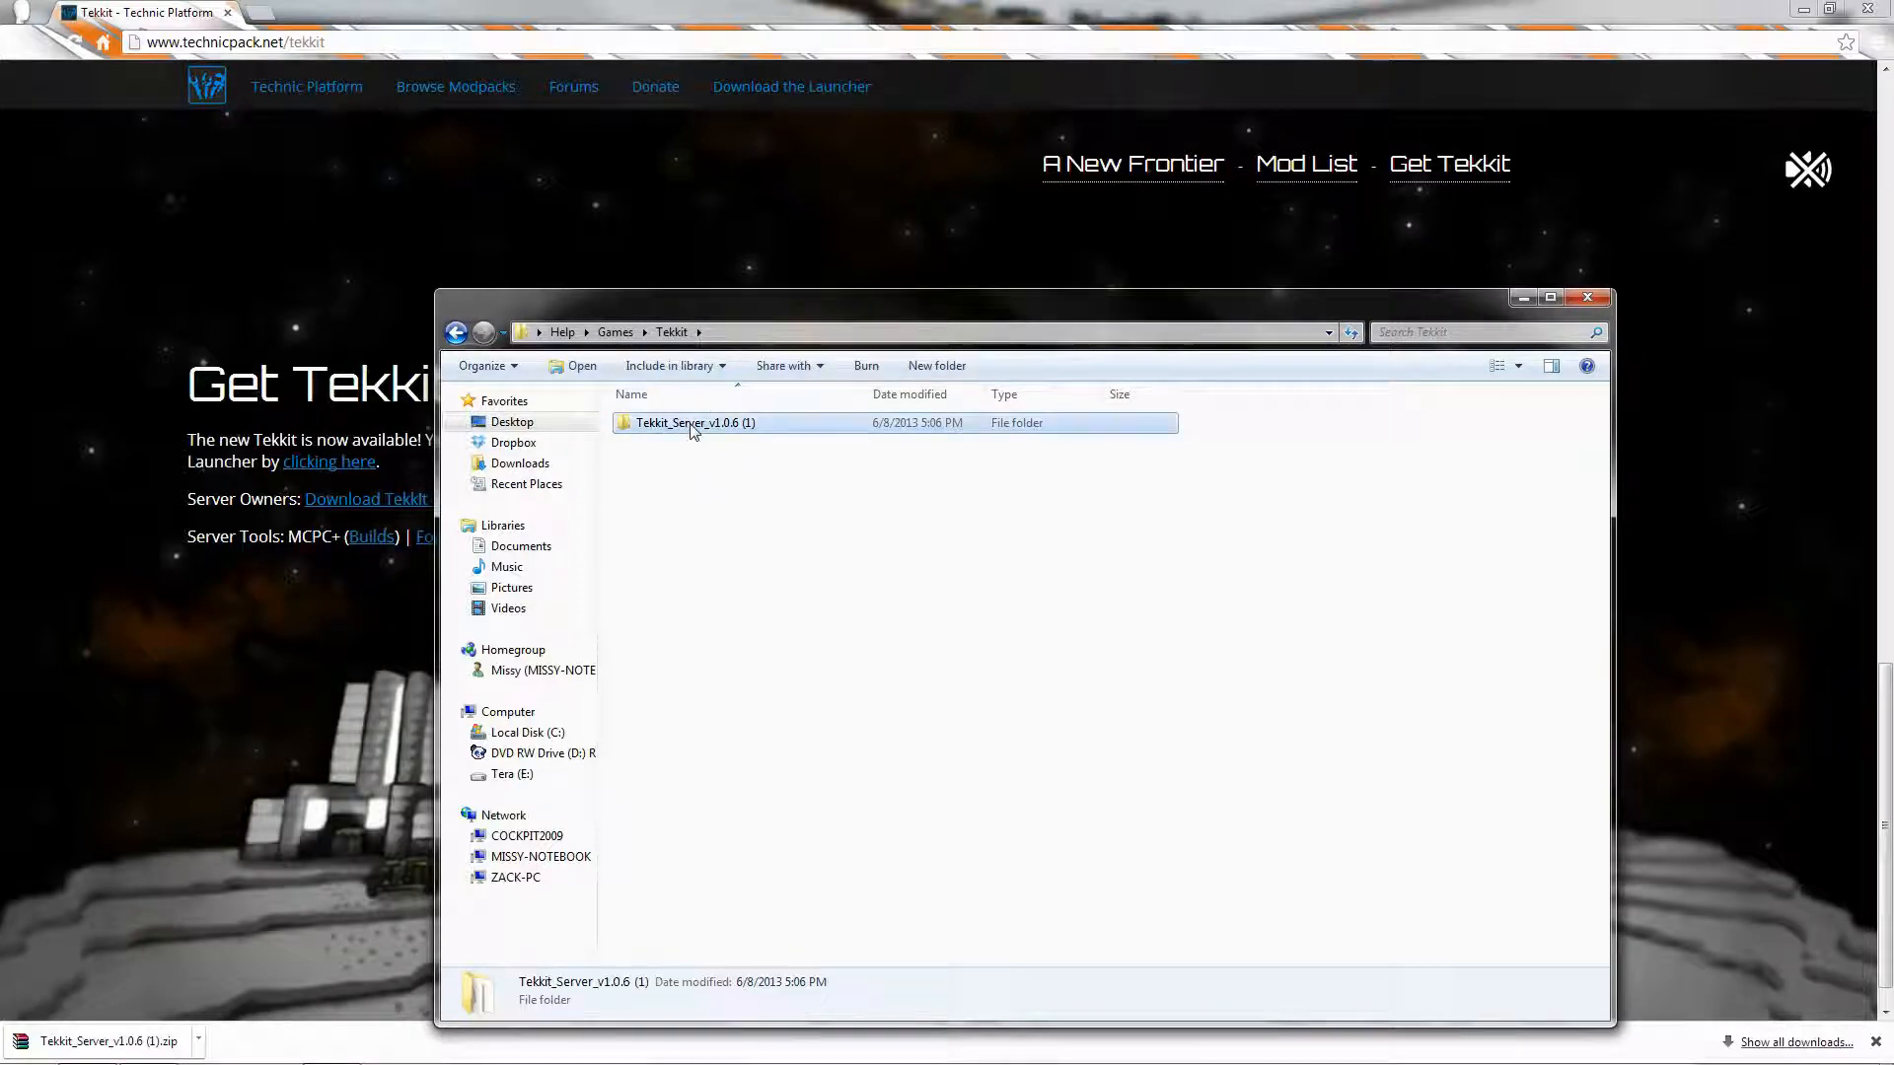
right_click(697, 428)
click(804, 848)
key(End)
key(BackSpace)
key(BackSpace)
key(BackSpace)
key(BackSpace)
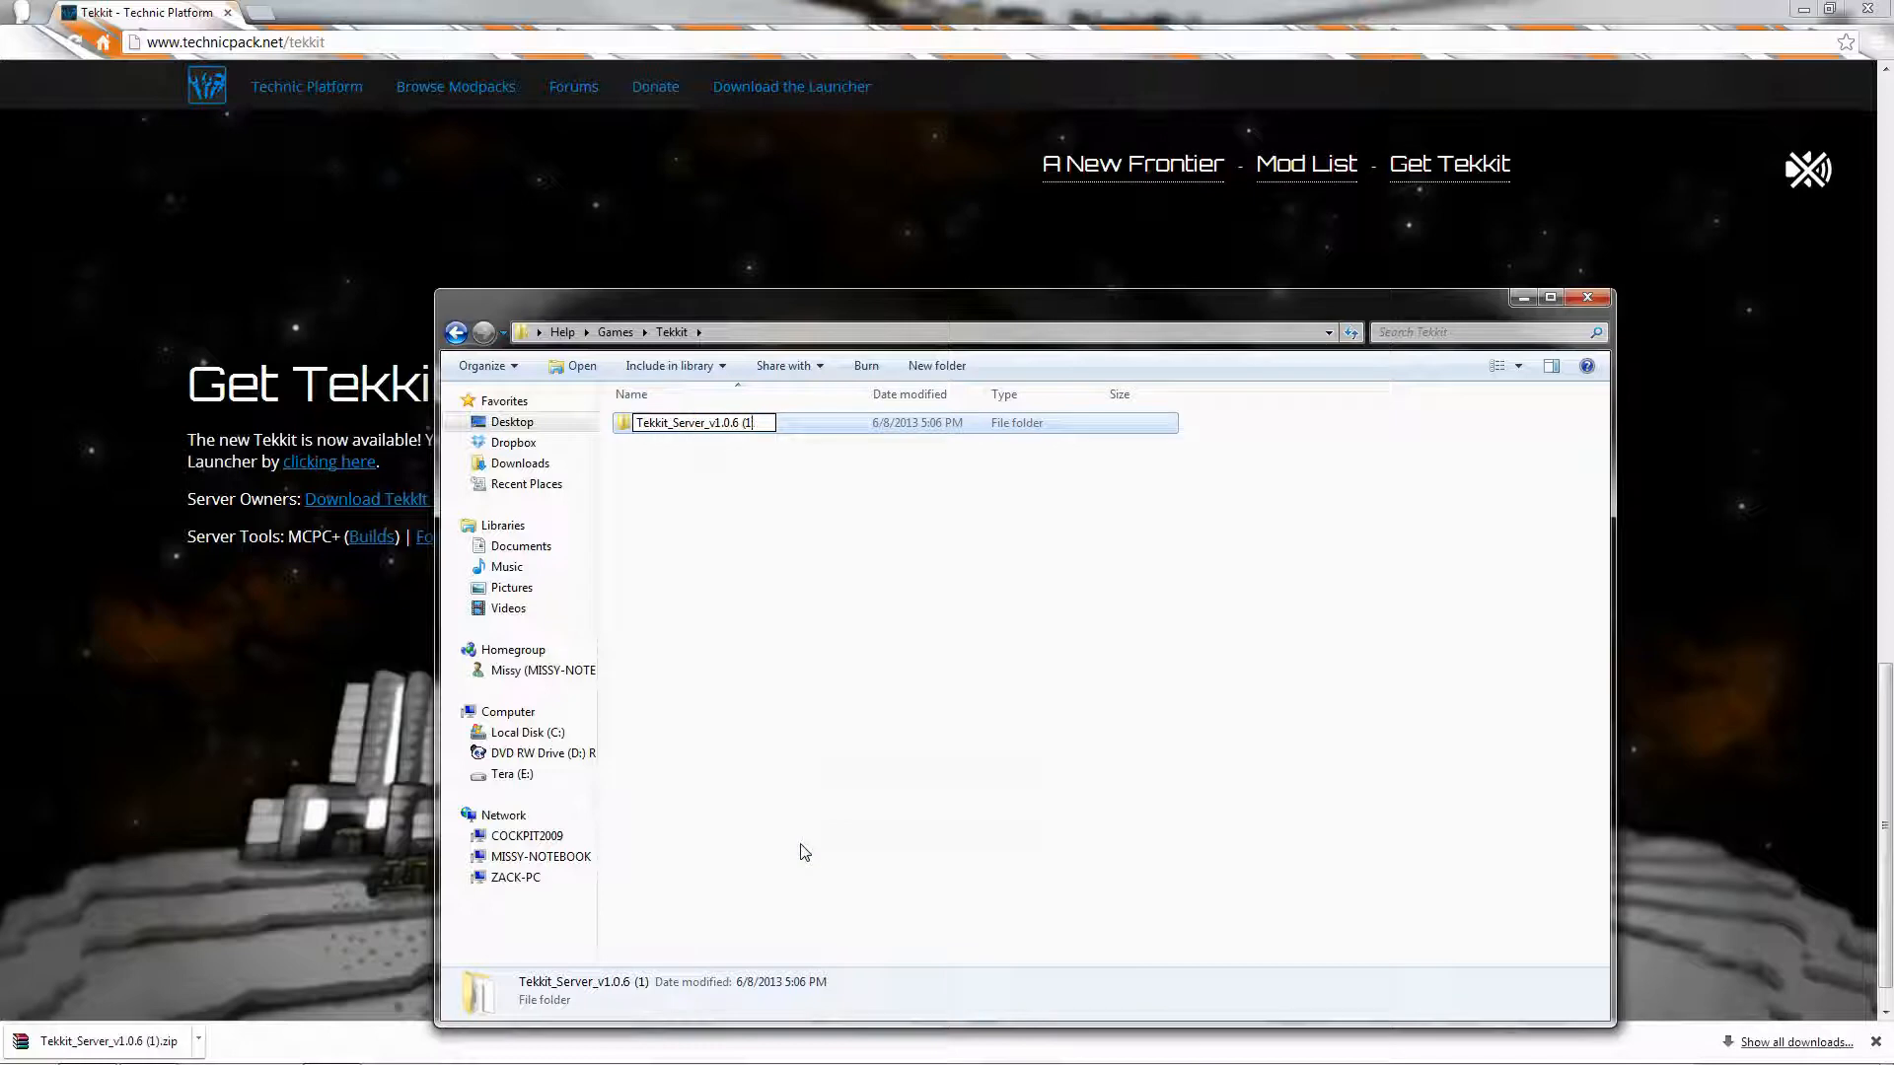
key(Return)
click(663, 516)
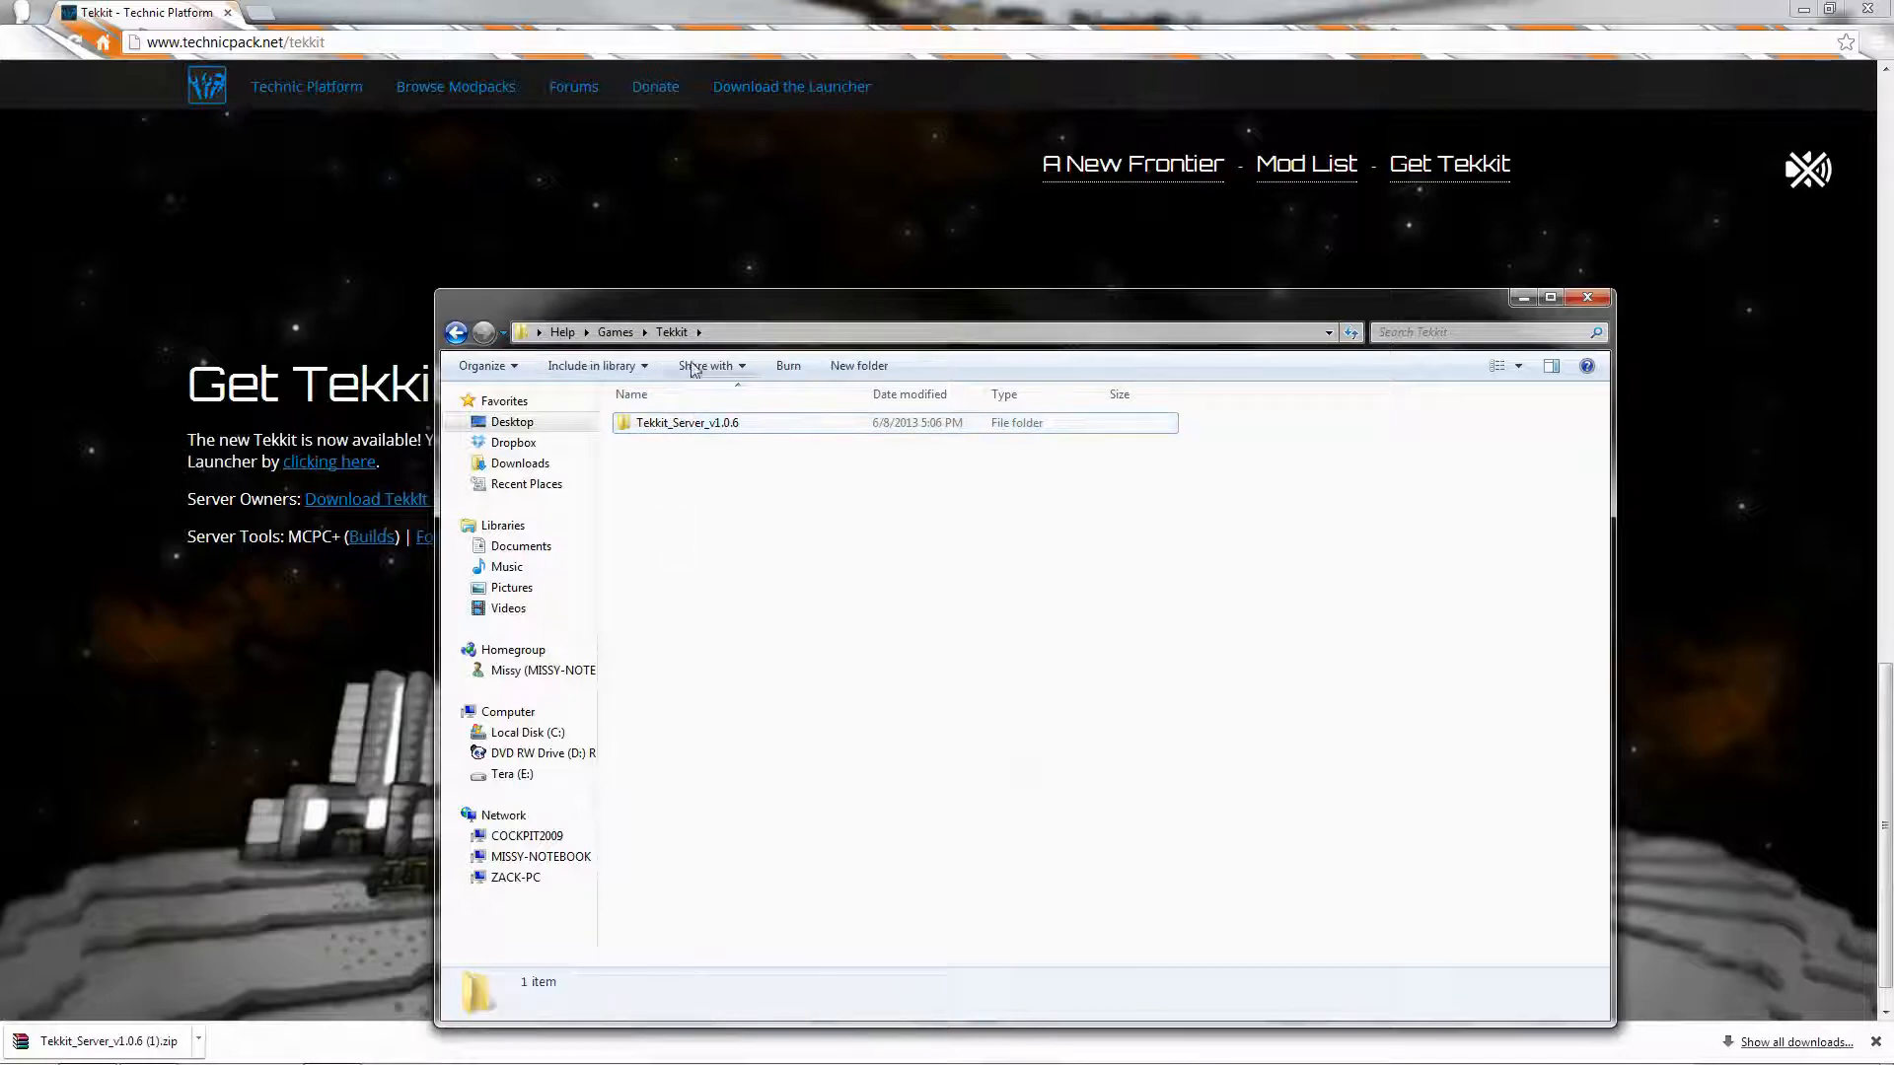
double_click(743, 424)
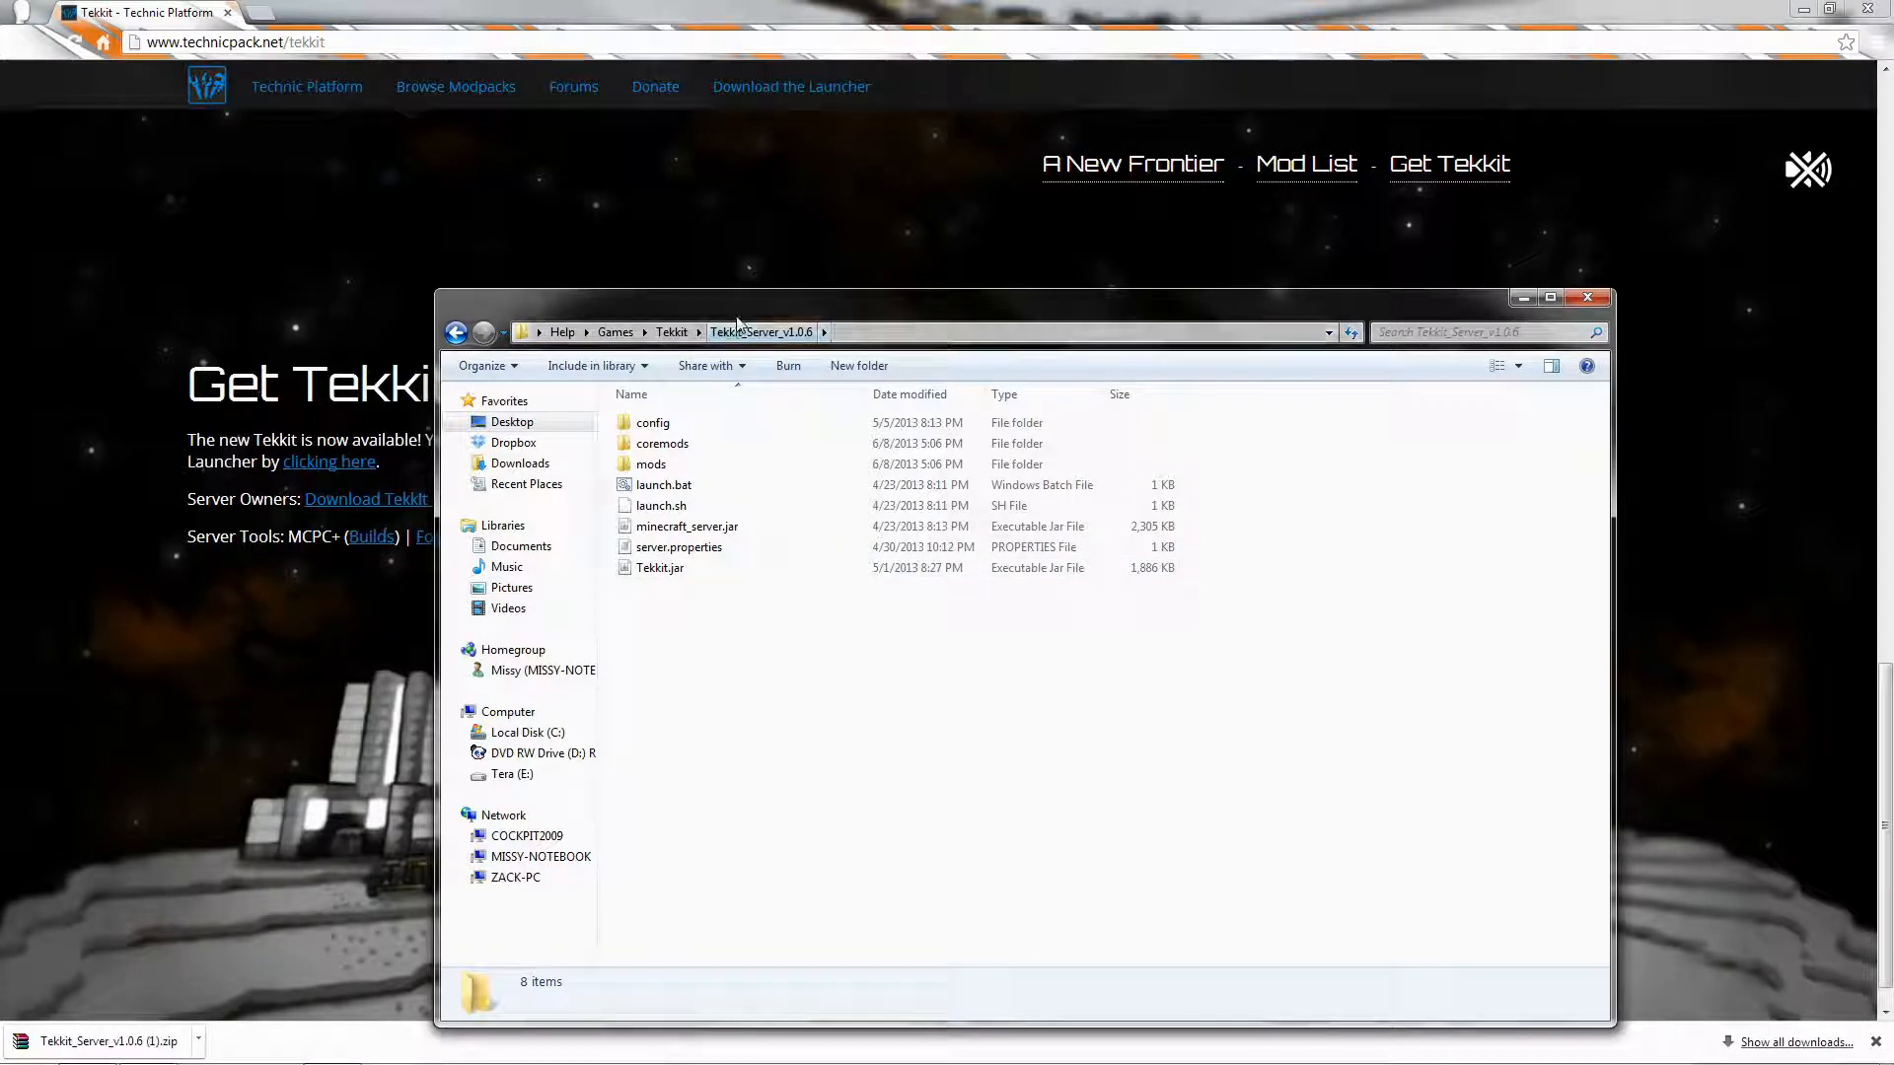
Switch to the Chrome browser and go to google.com
click(365, 12)
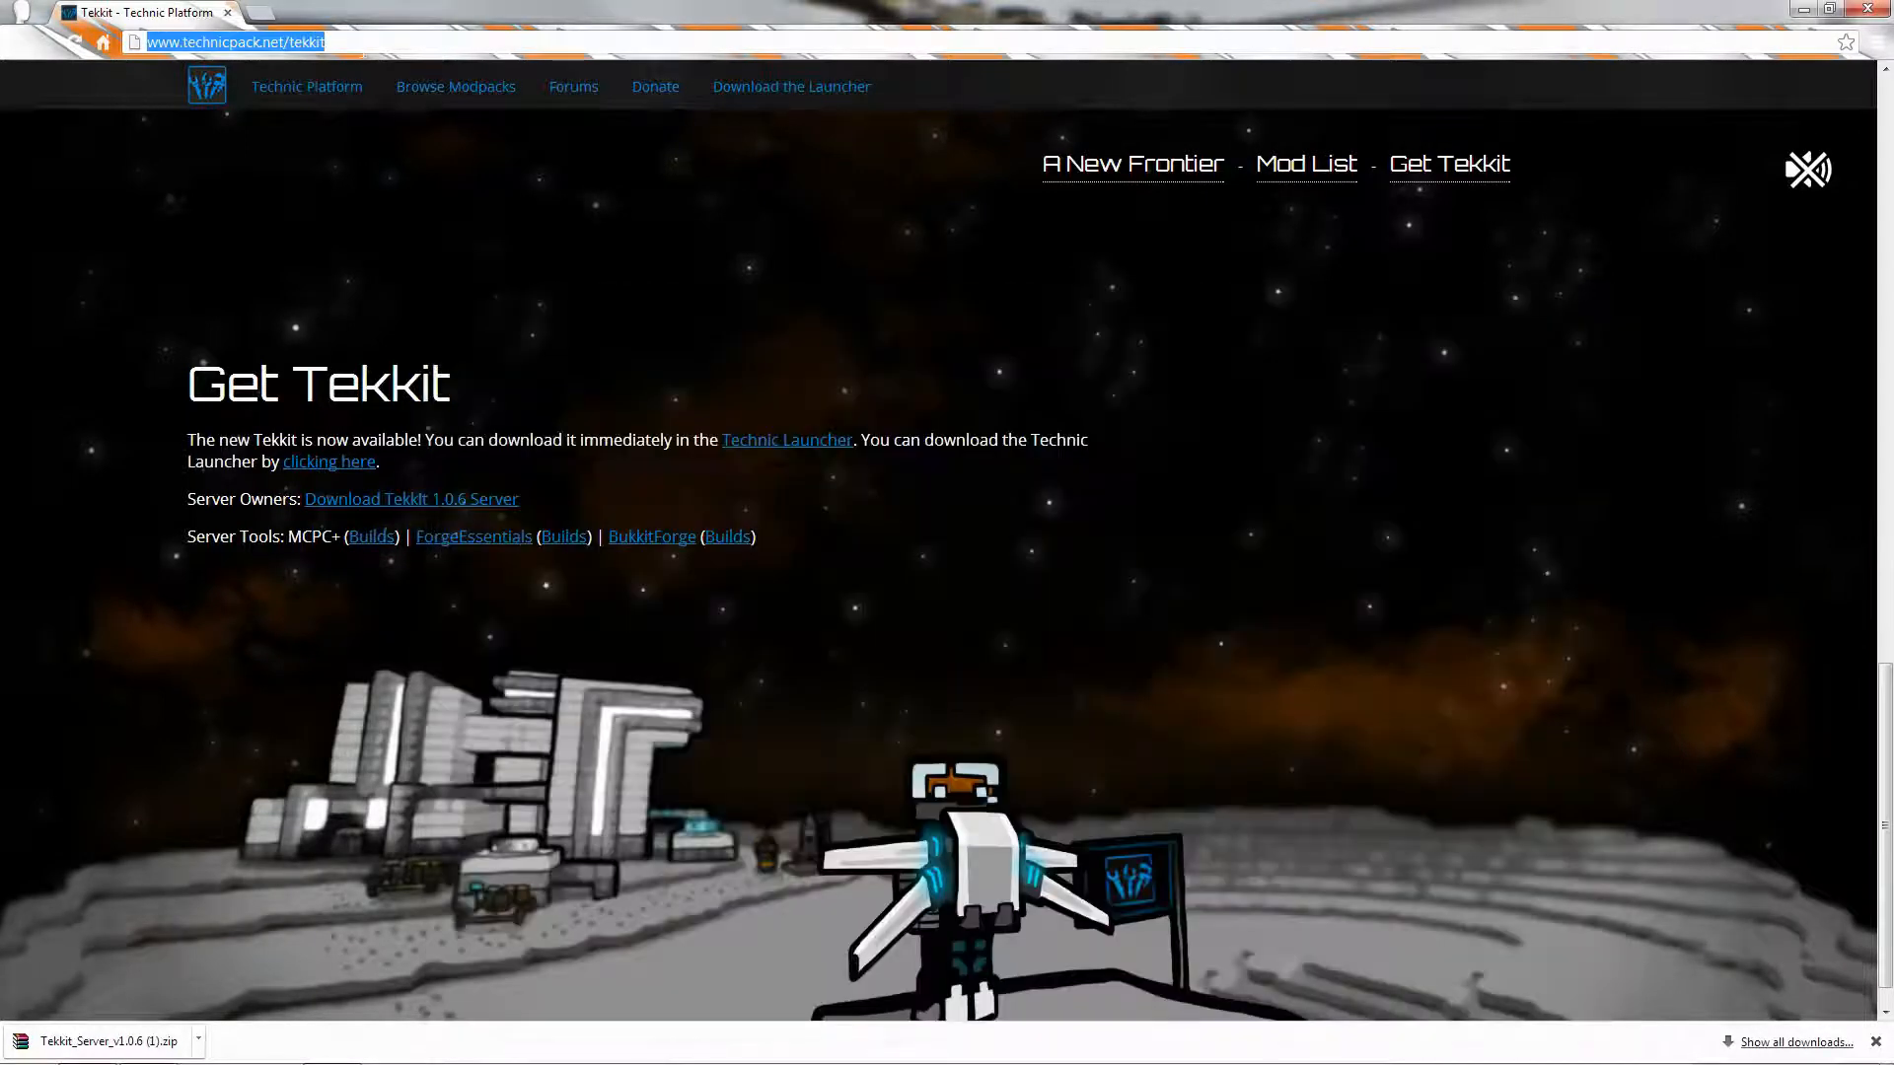
key(BackSpace)
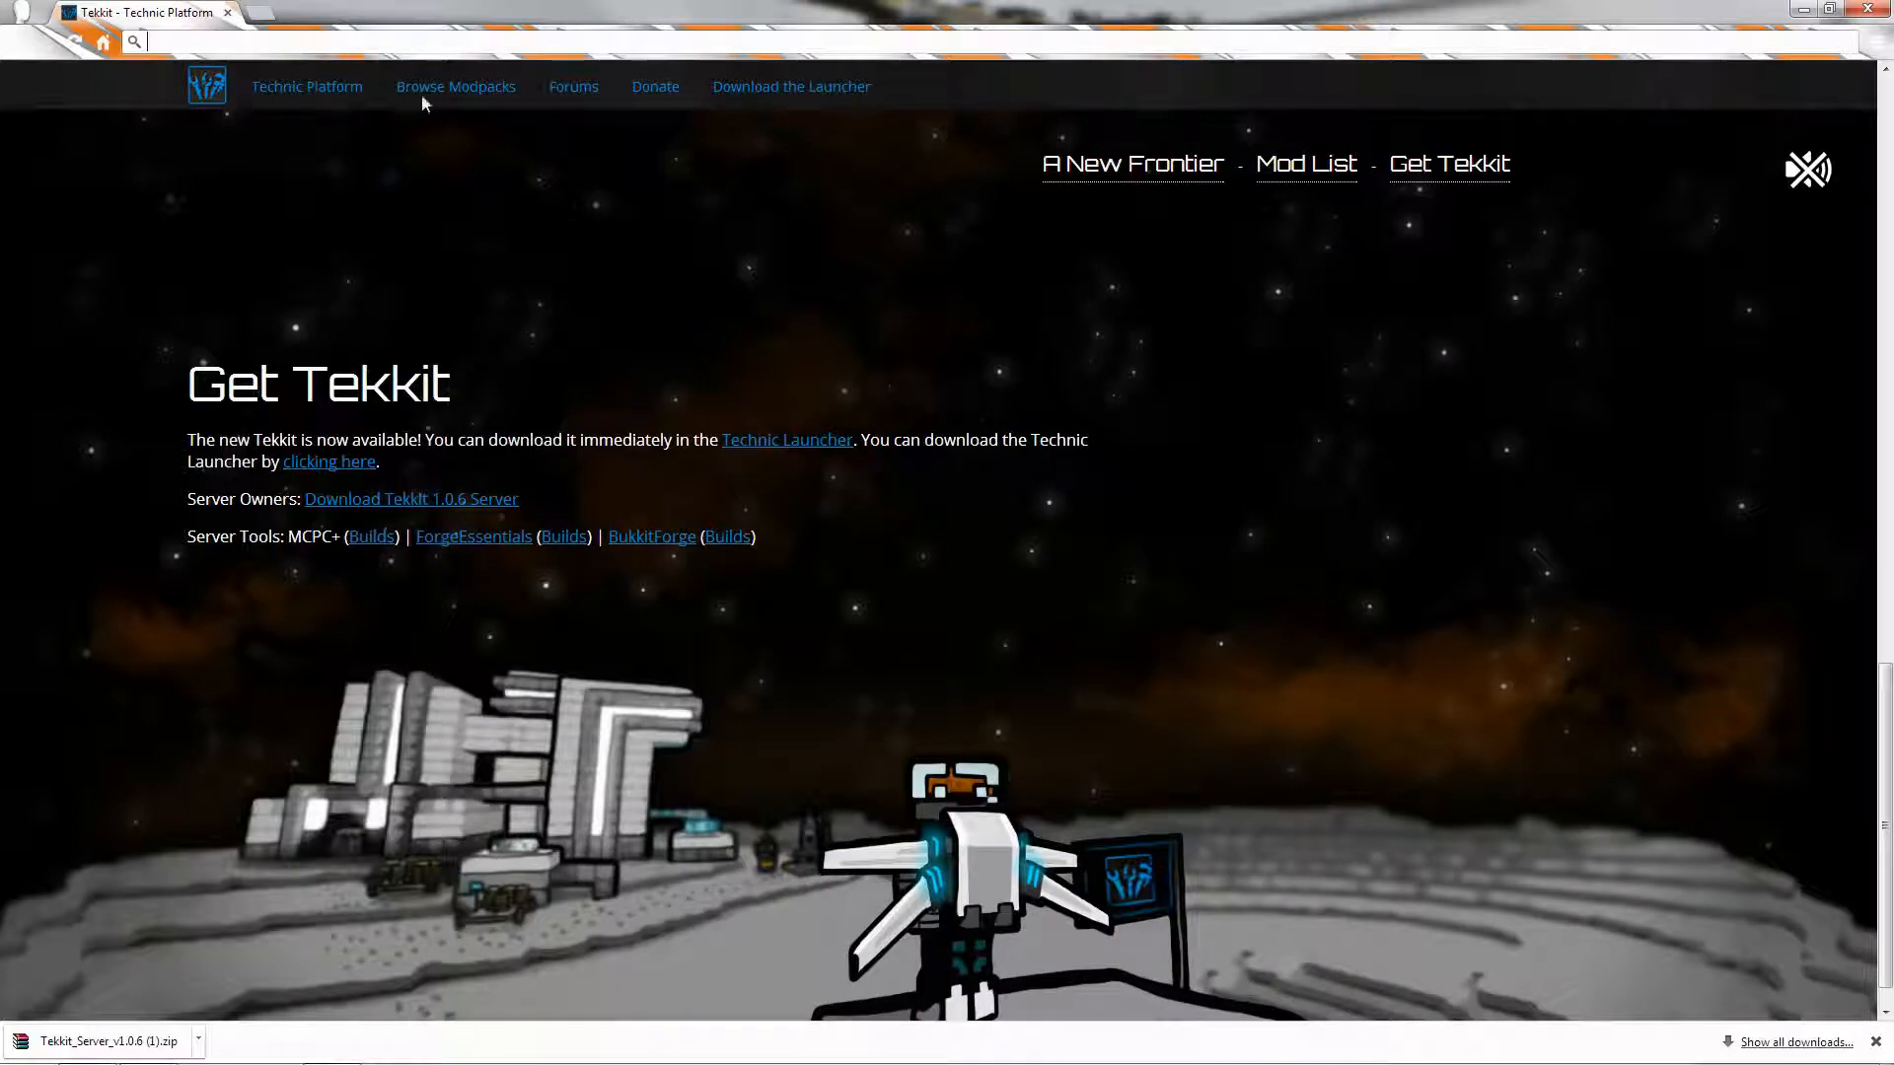
text(google.com)
key(Return)
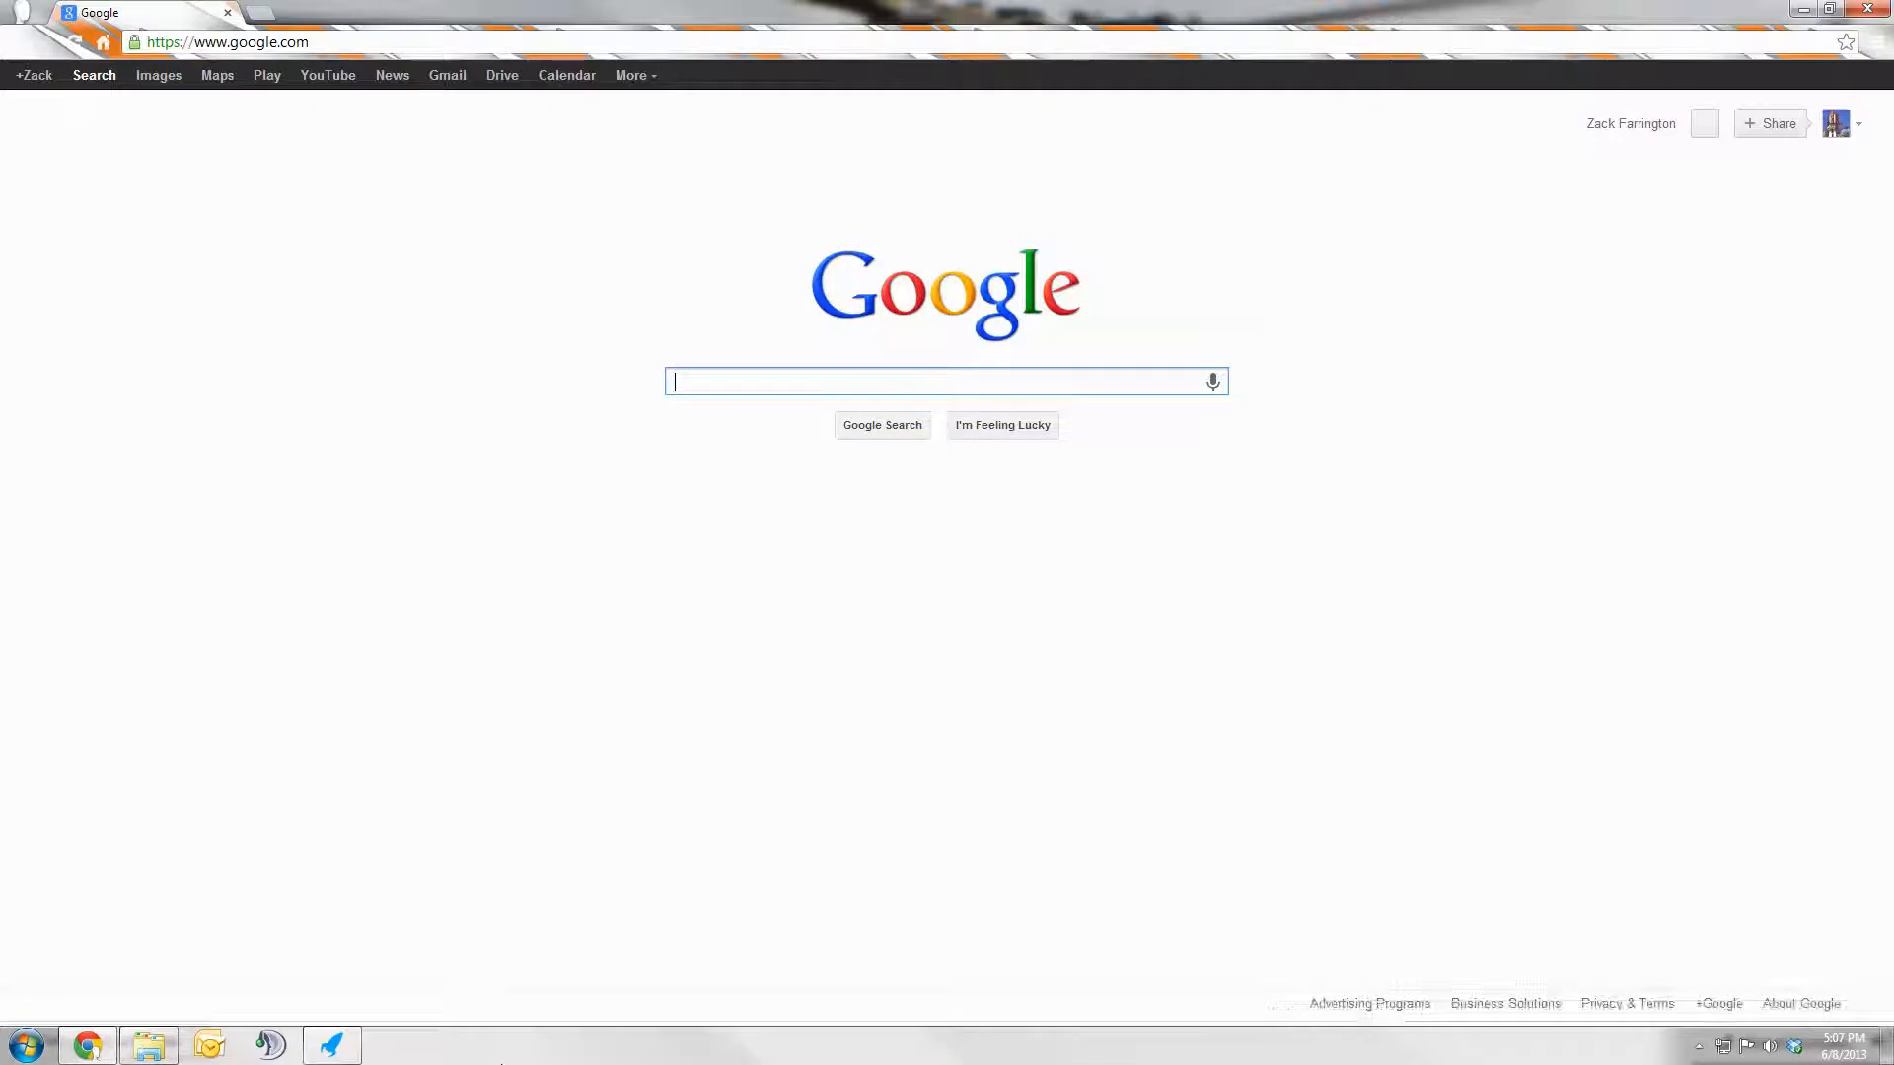
Search Google for hamachi and download the unmanaged Windows installer from the LogMeIn Hamachi download page
text(hamachi)
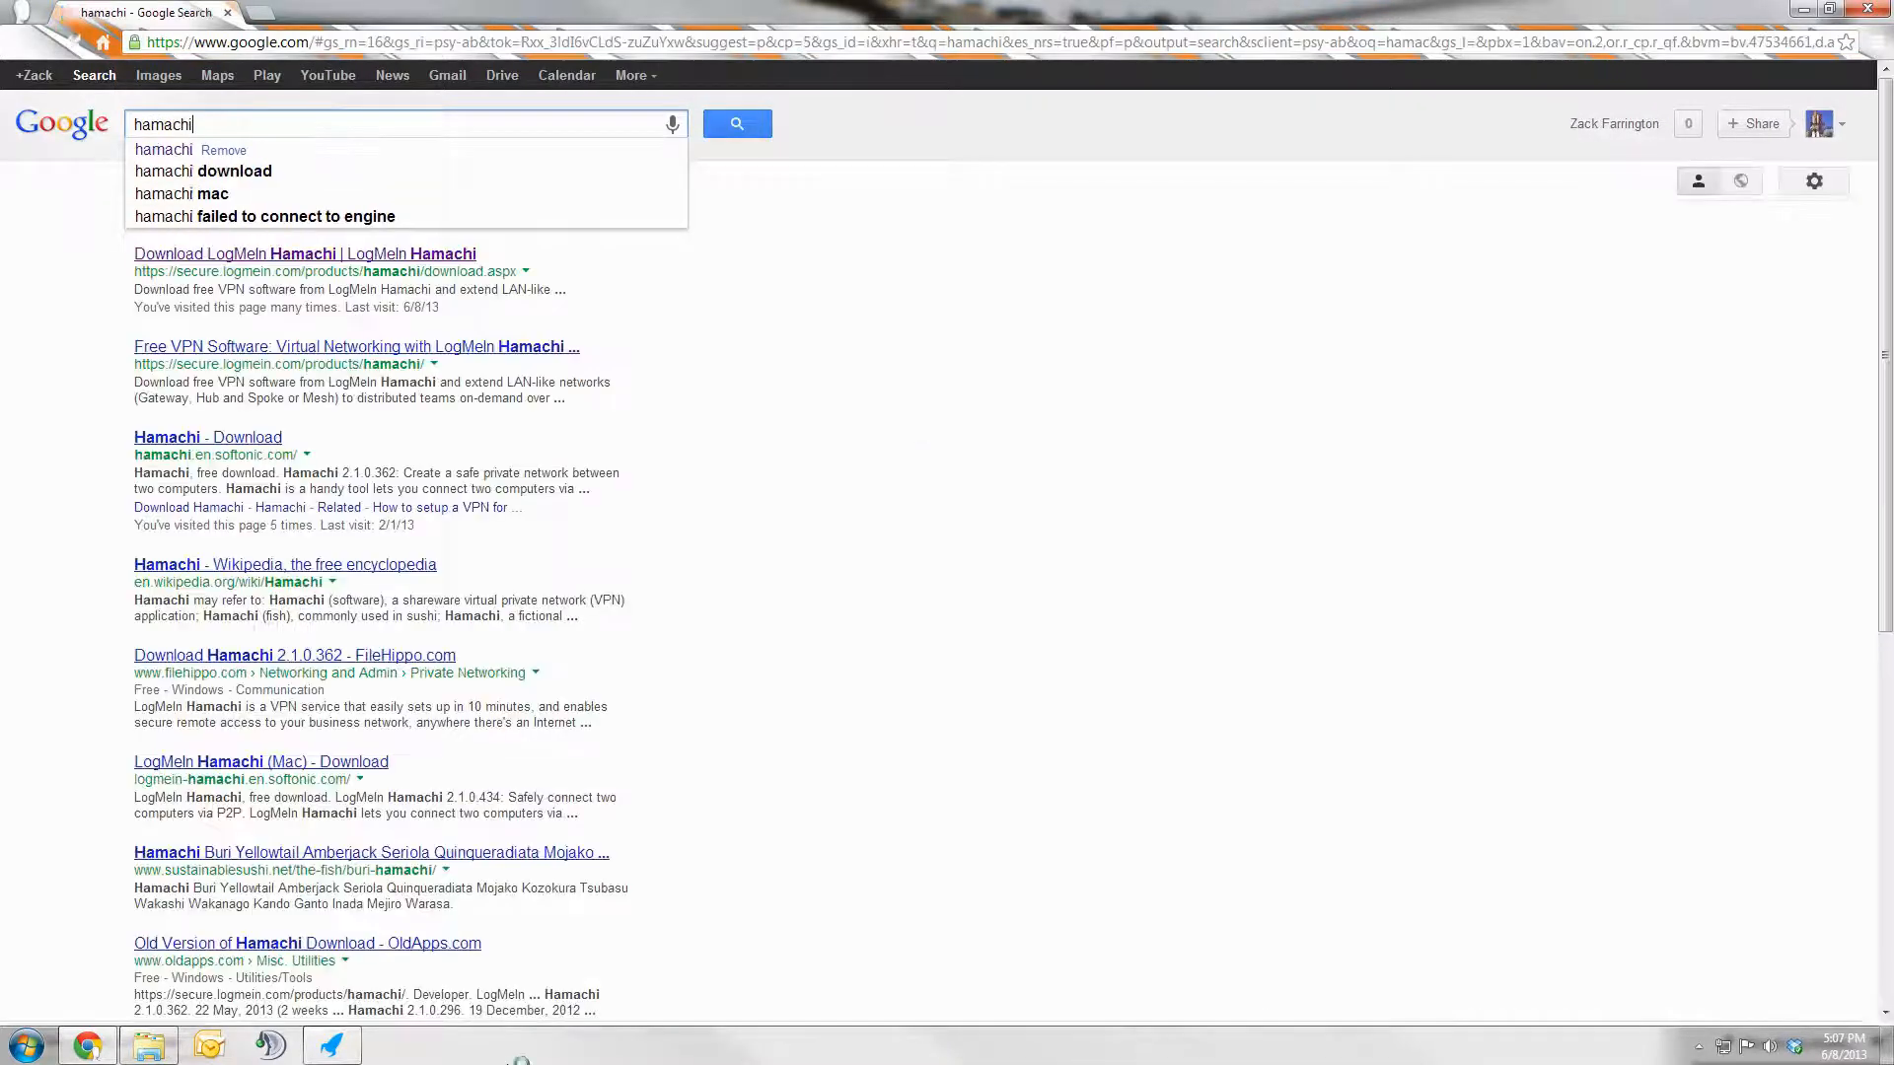
key(Return)
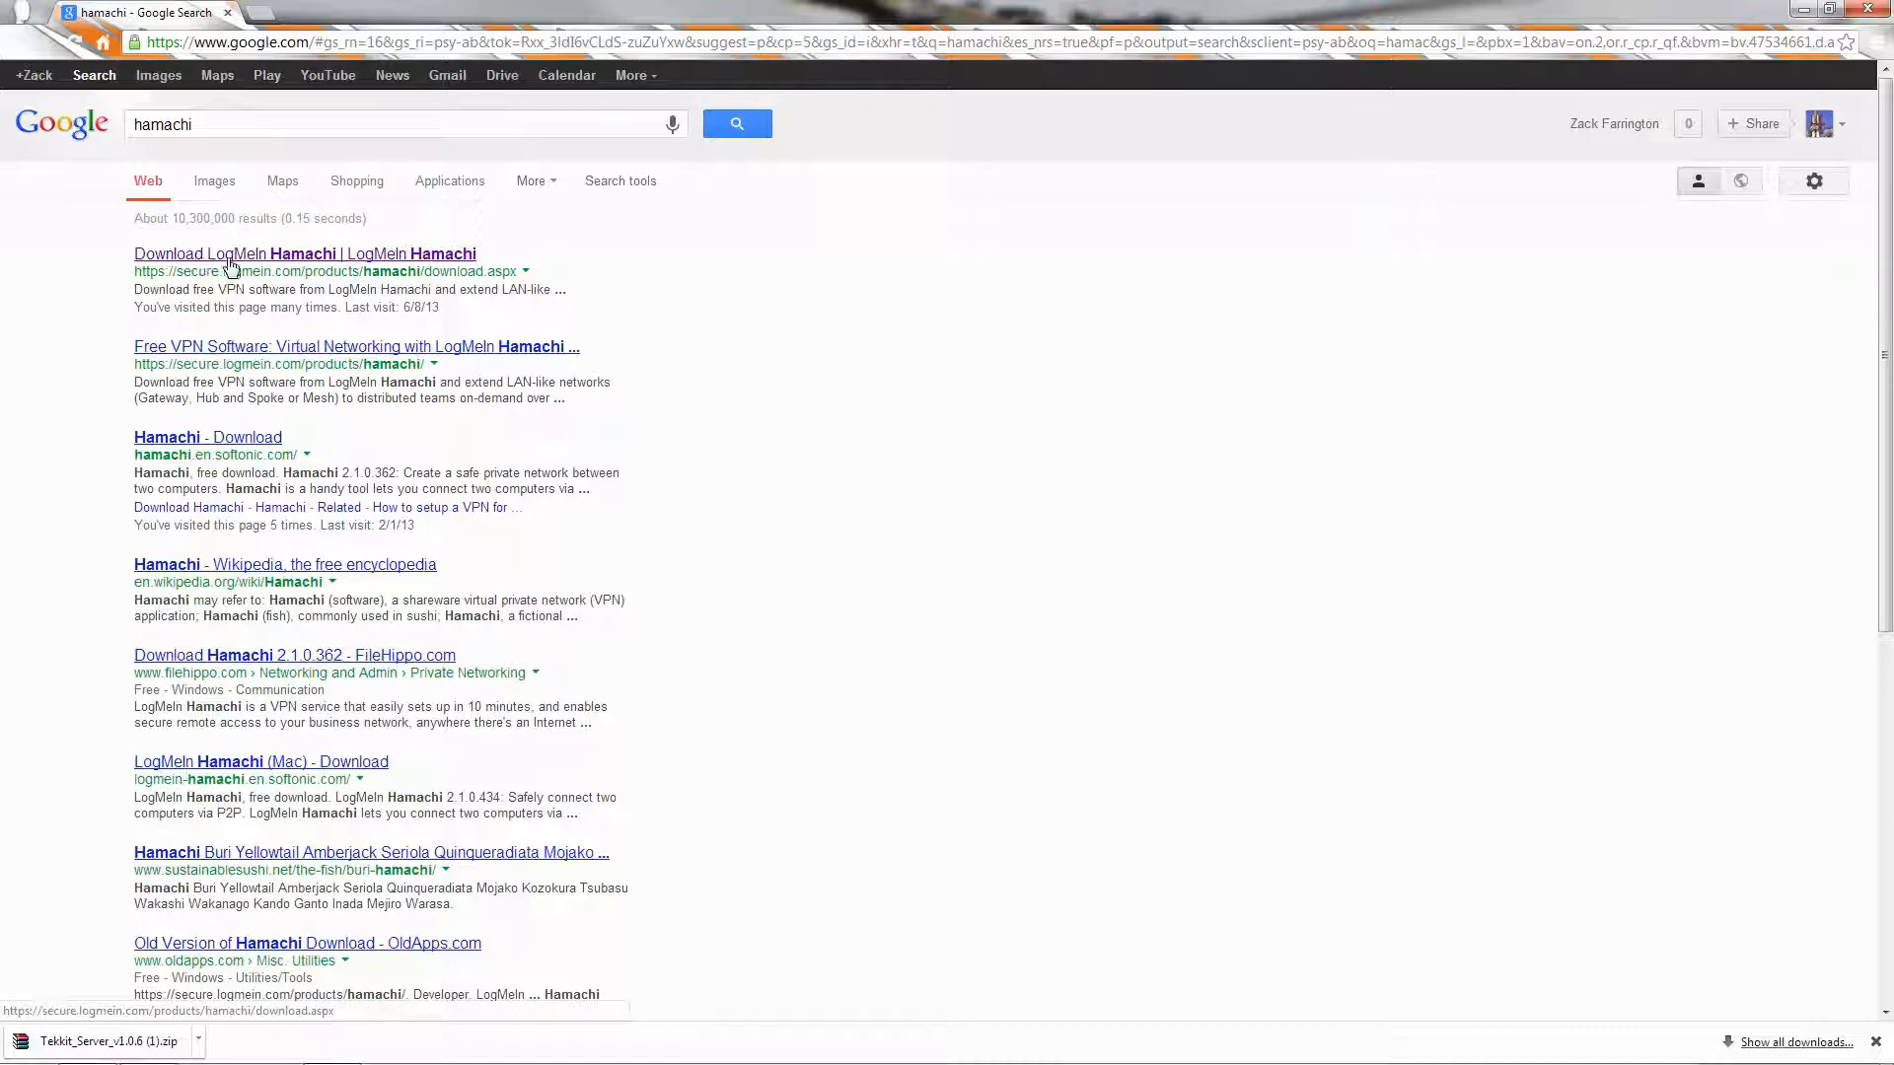
click(279, 254)
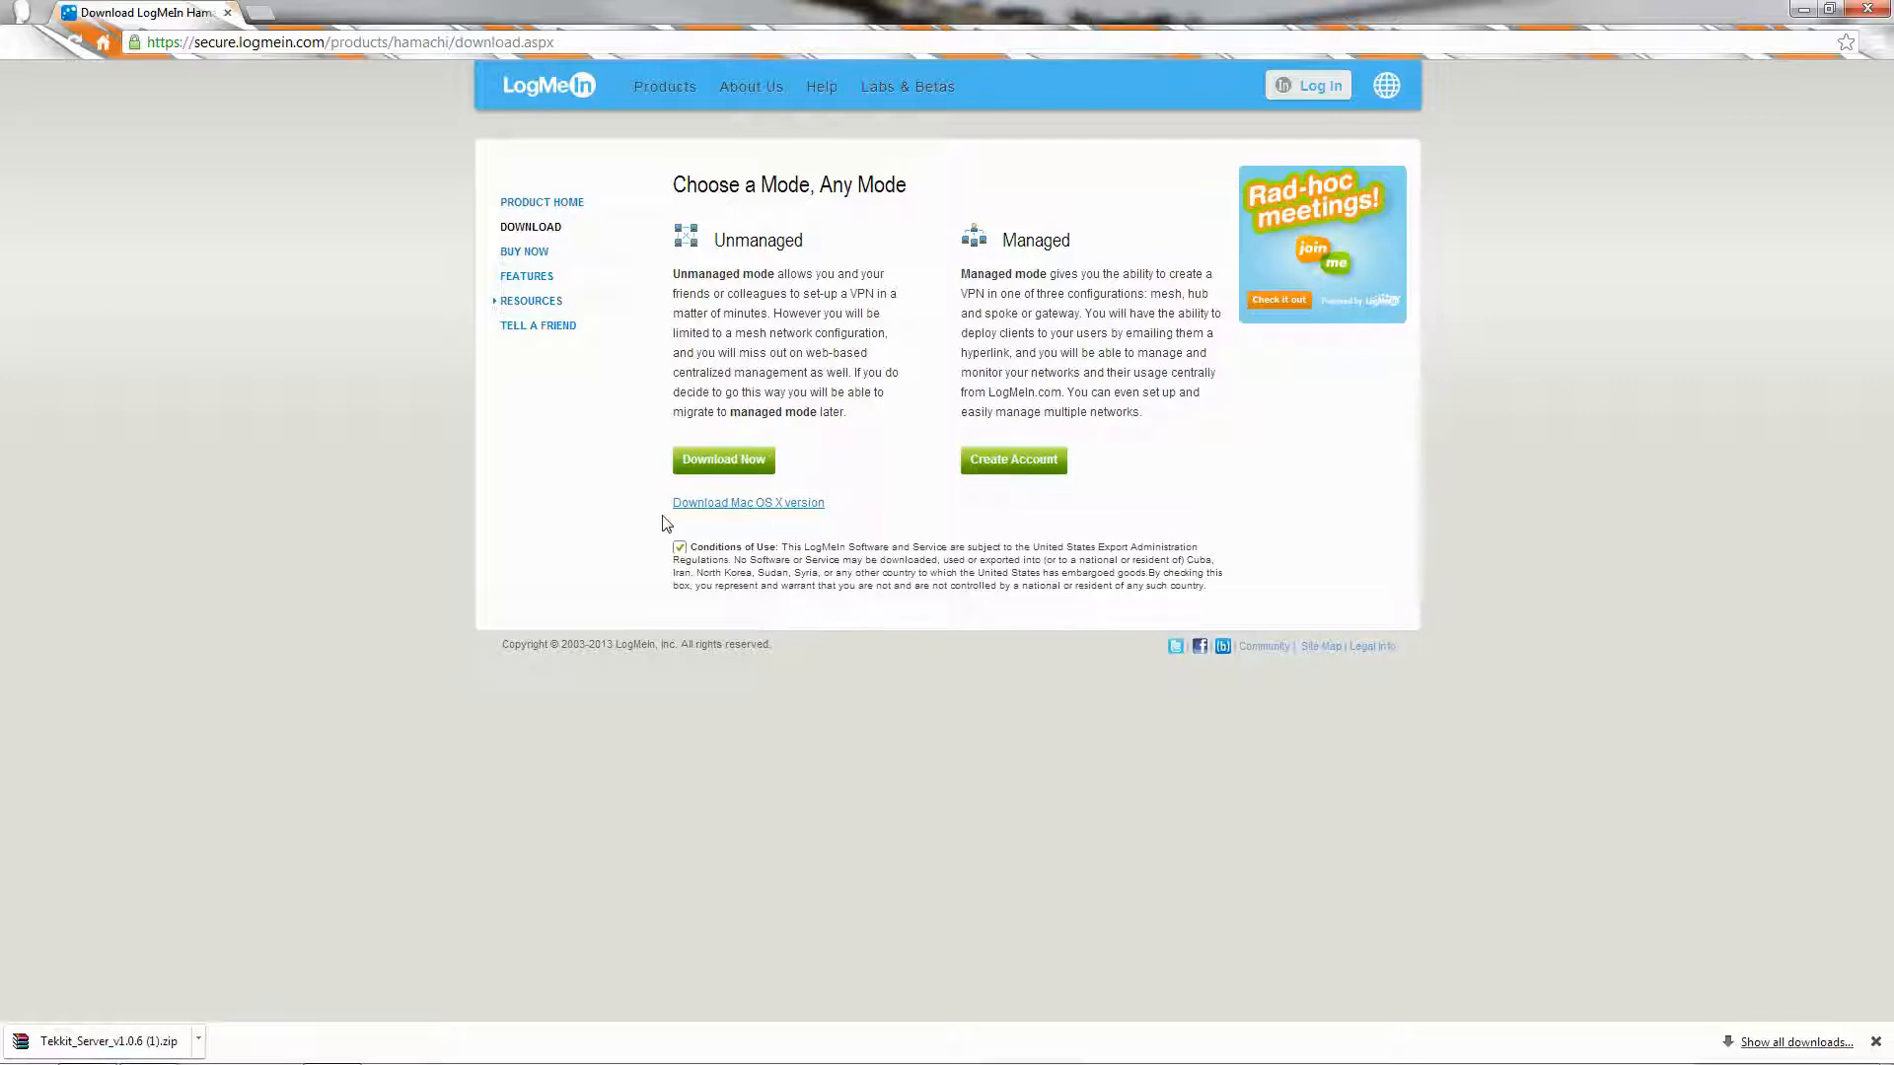
click(724, 468)
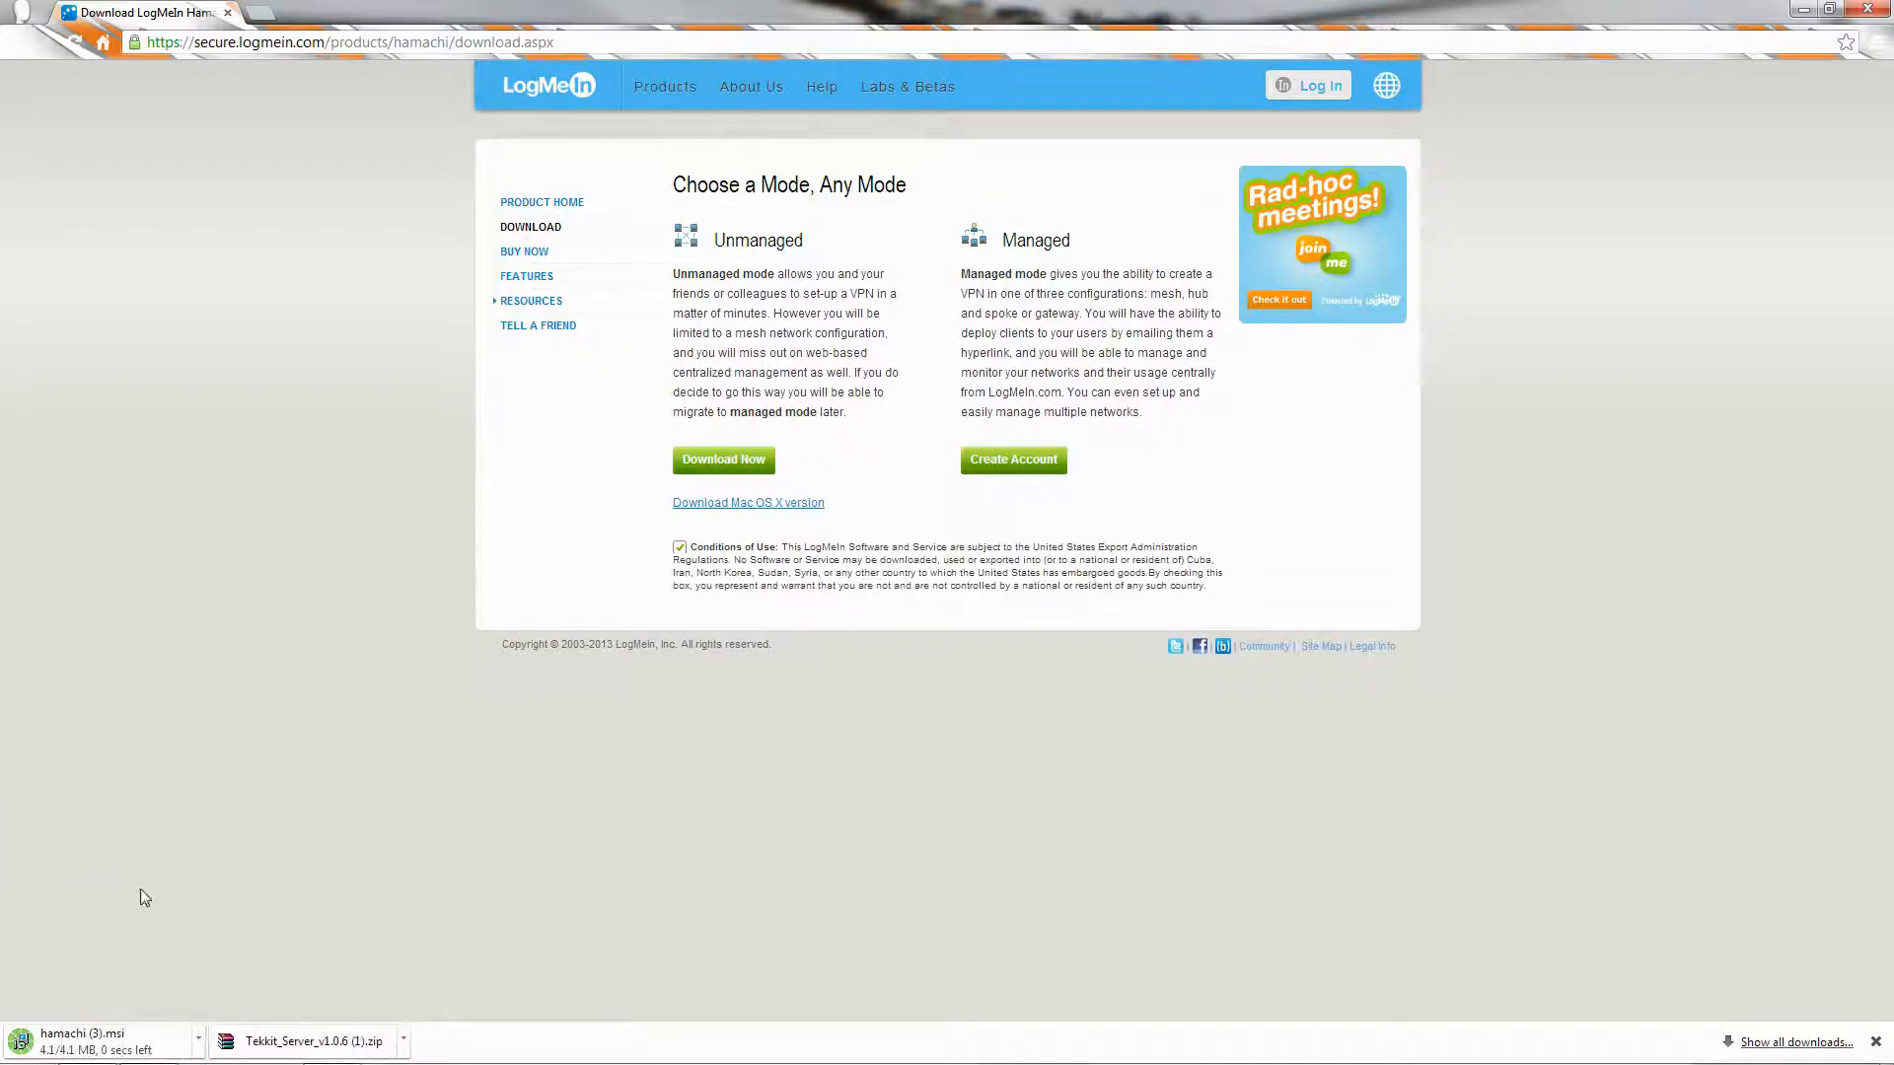
Run hamachi (3).msi and start uninstalling the currently installed Hamachi with all user settings removed
click(131, 1043)
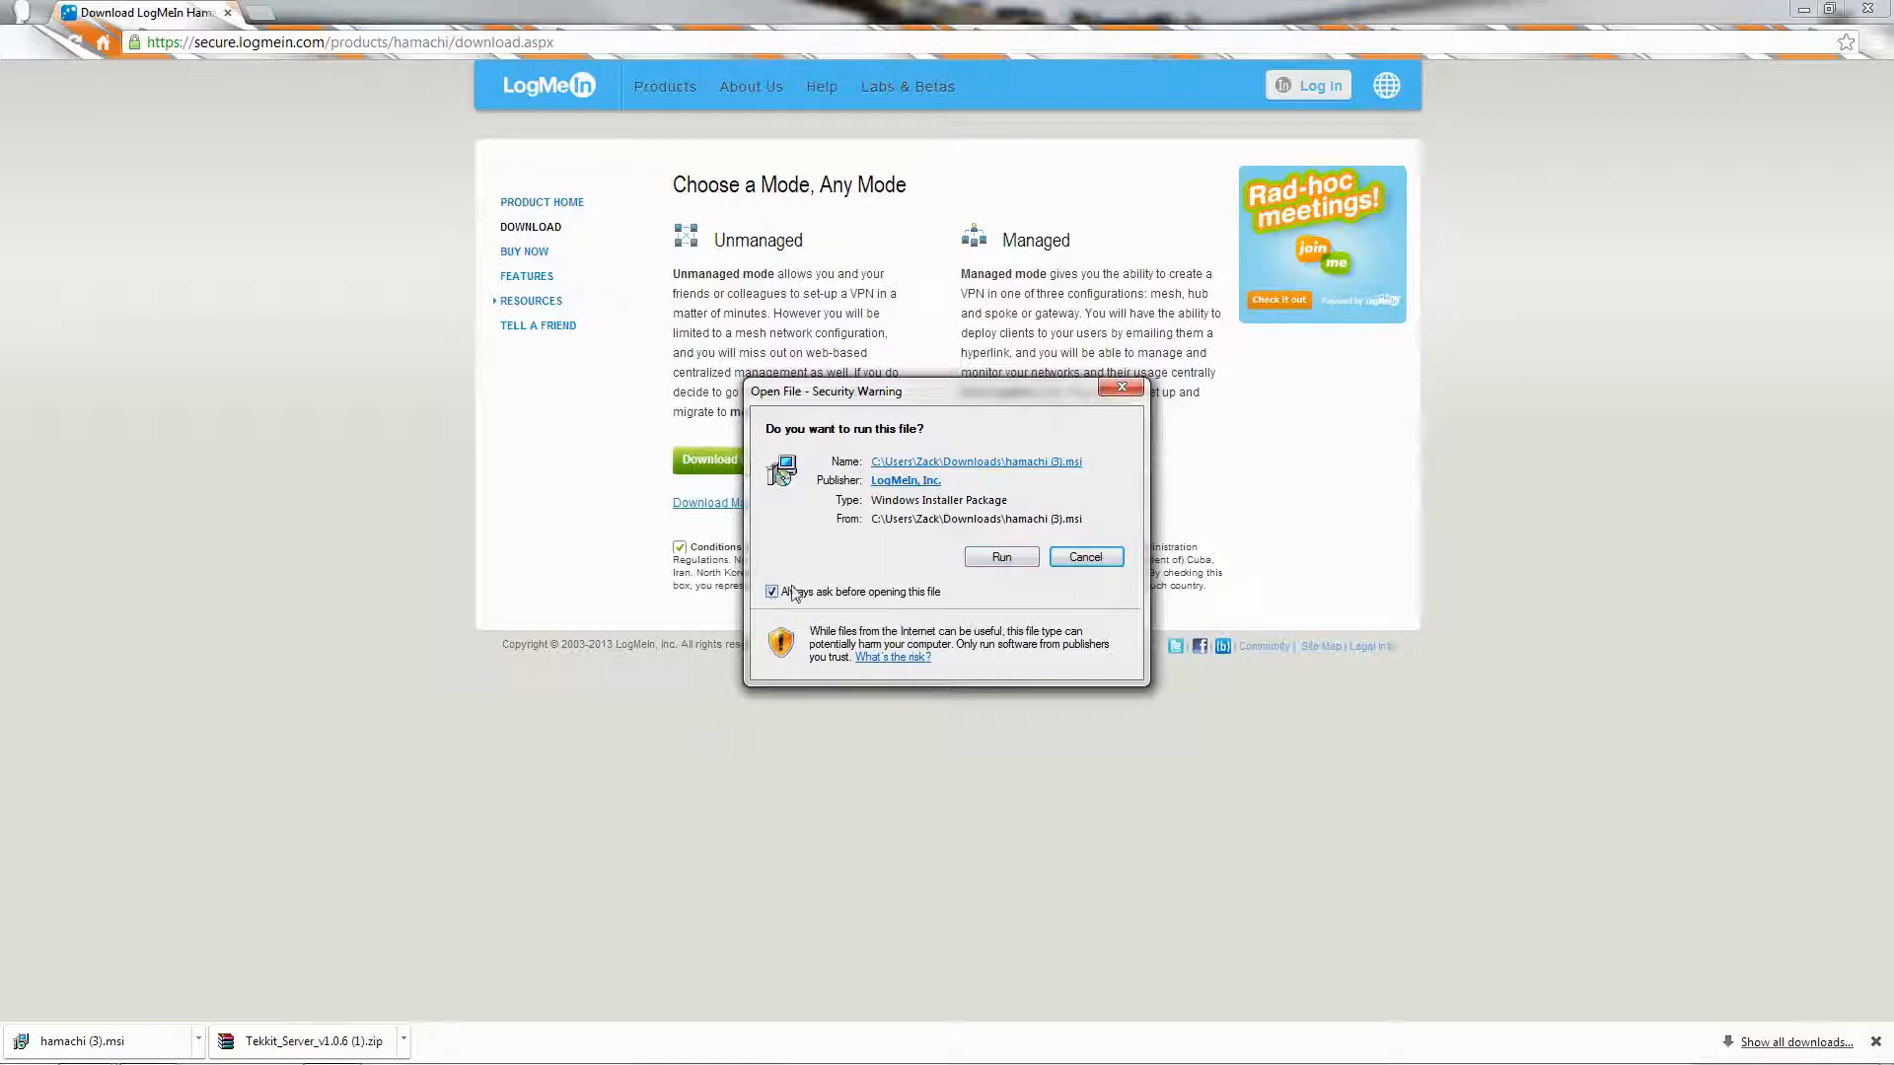
click(971, 560)
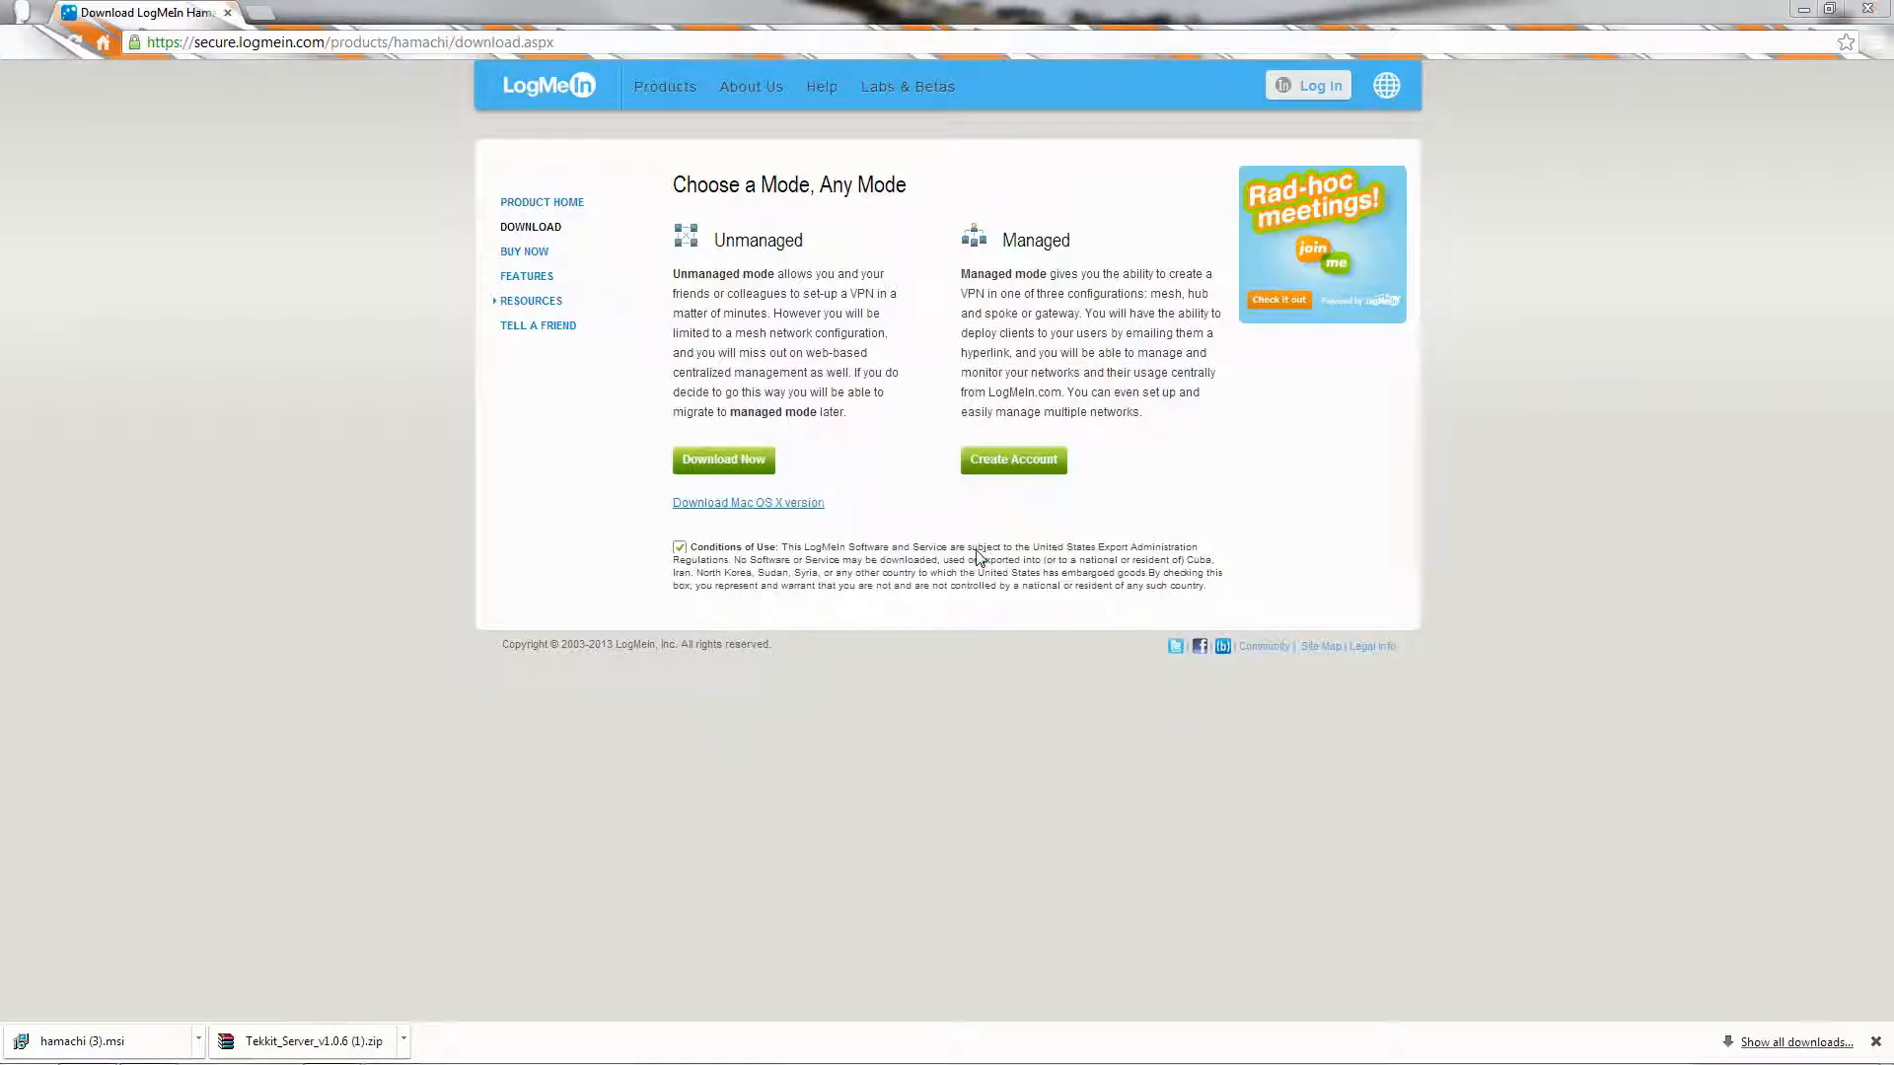
click(1016, 698)
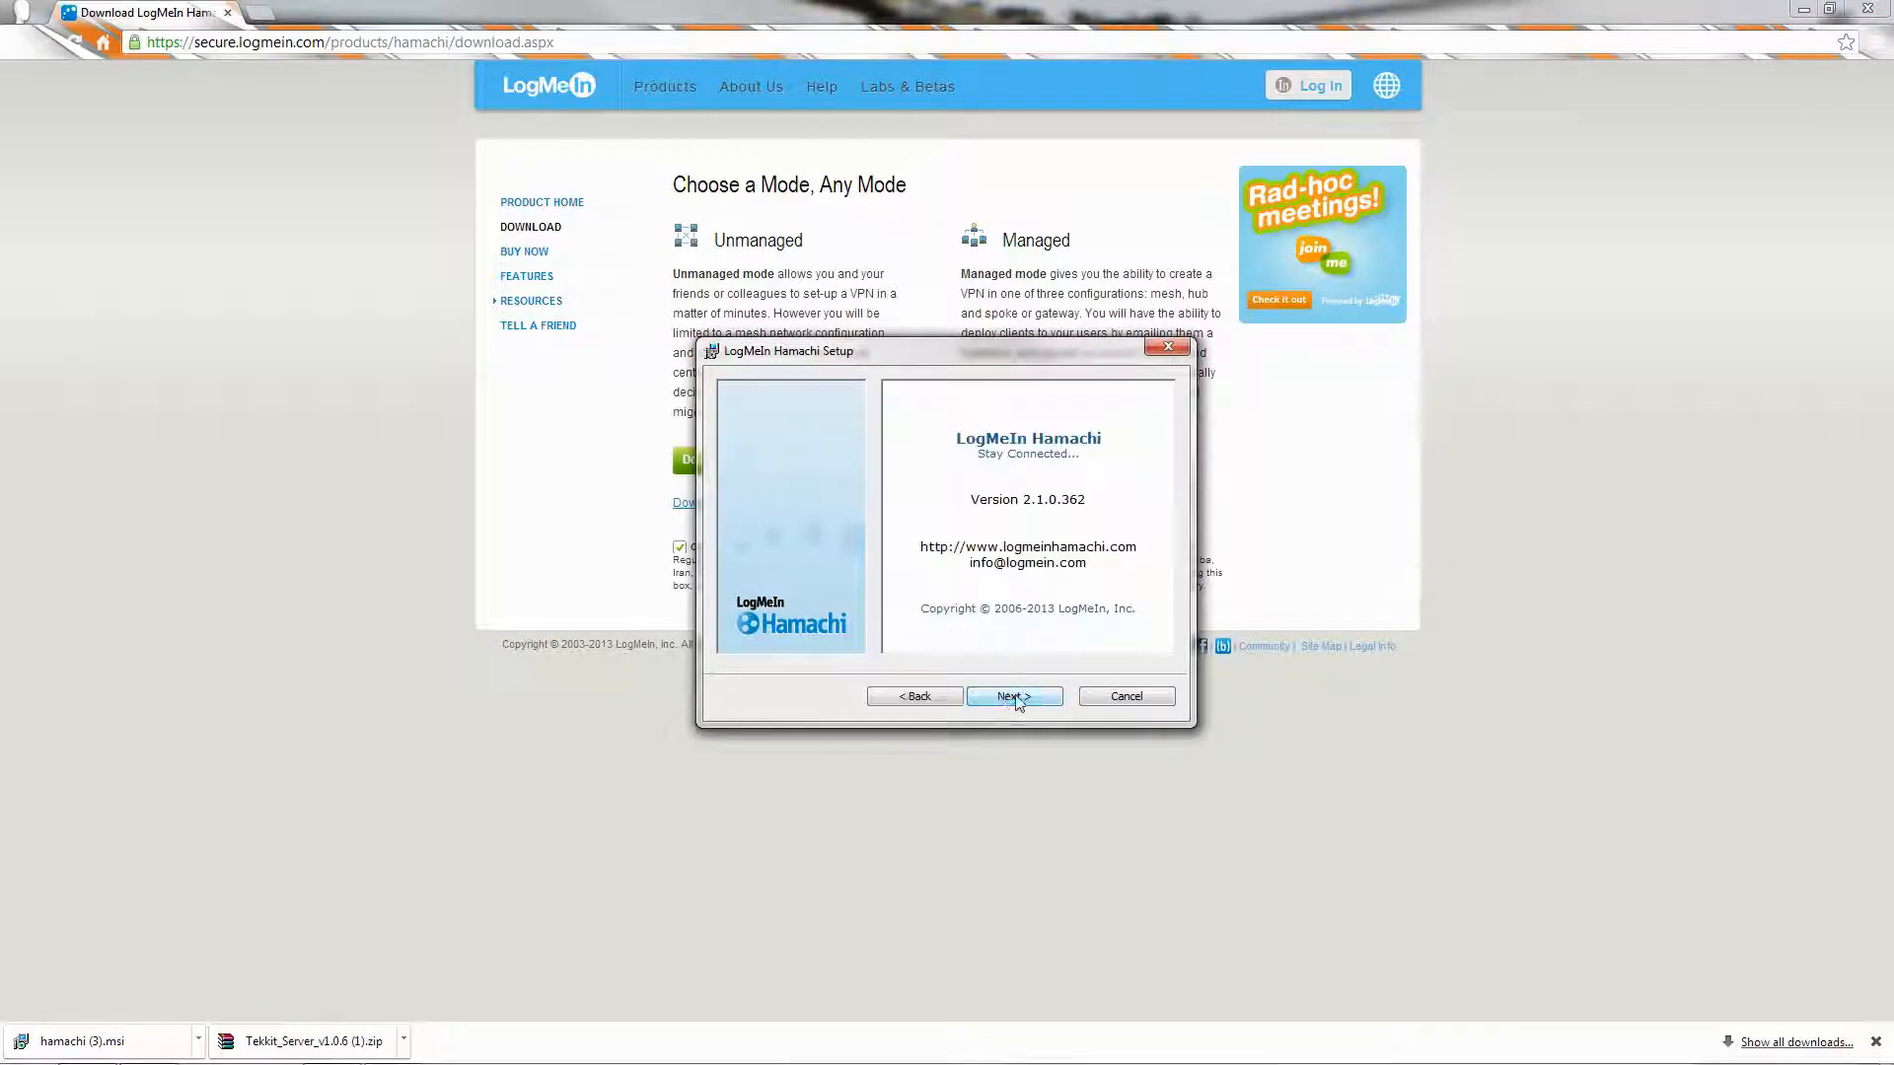
click(1008, 700)
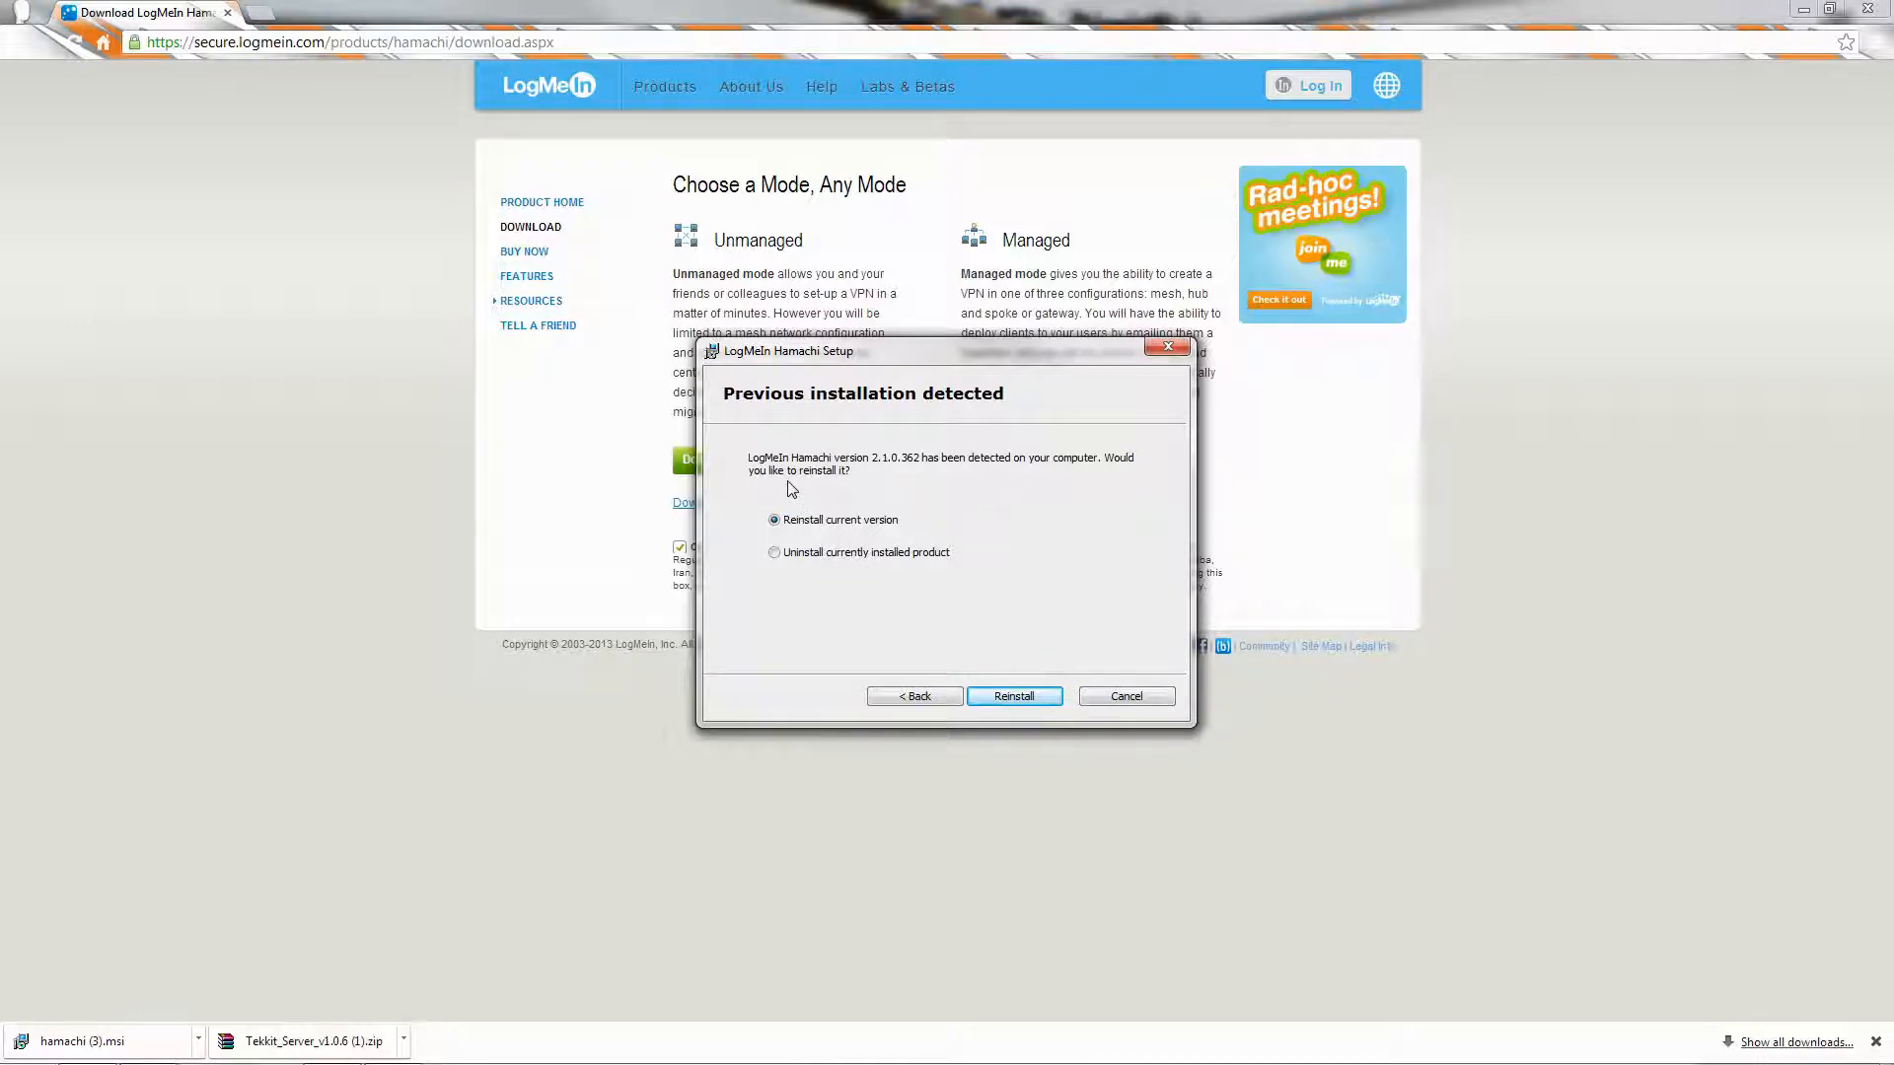
click(775, 555)
click(1008, 699)
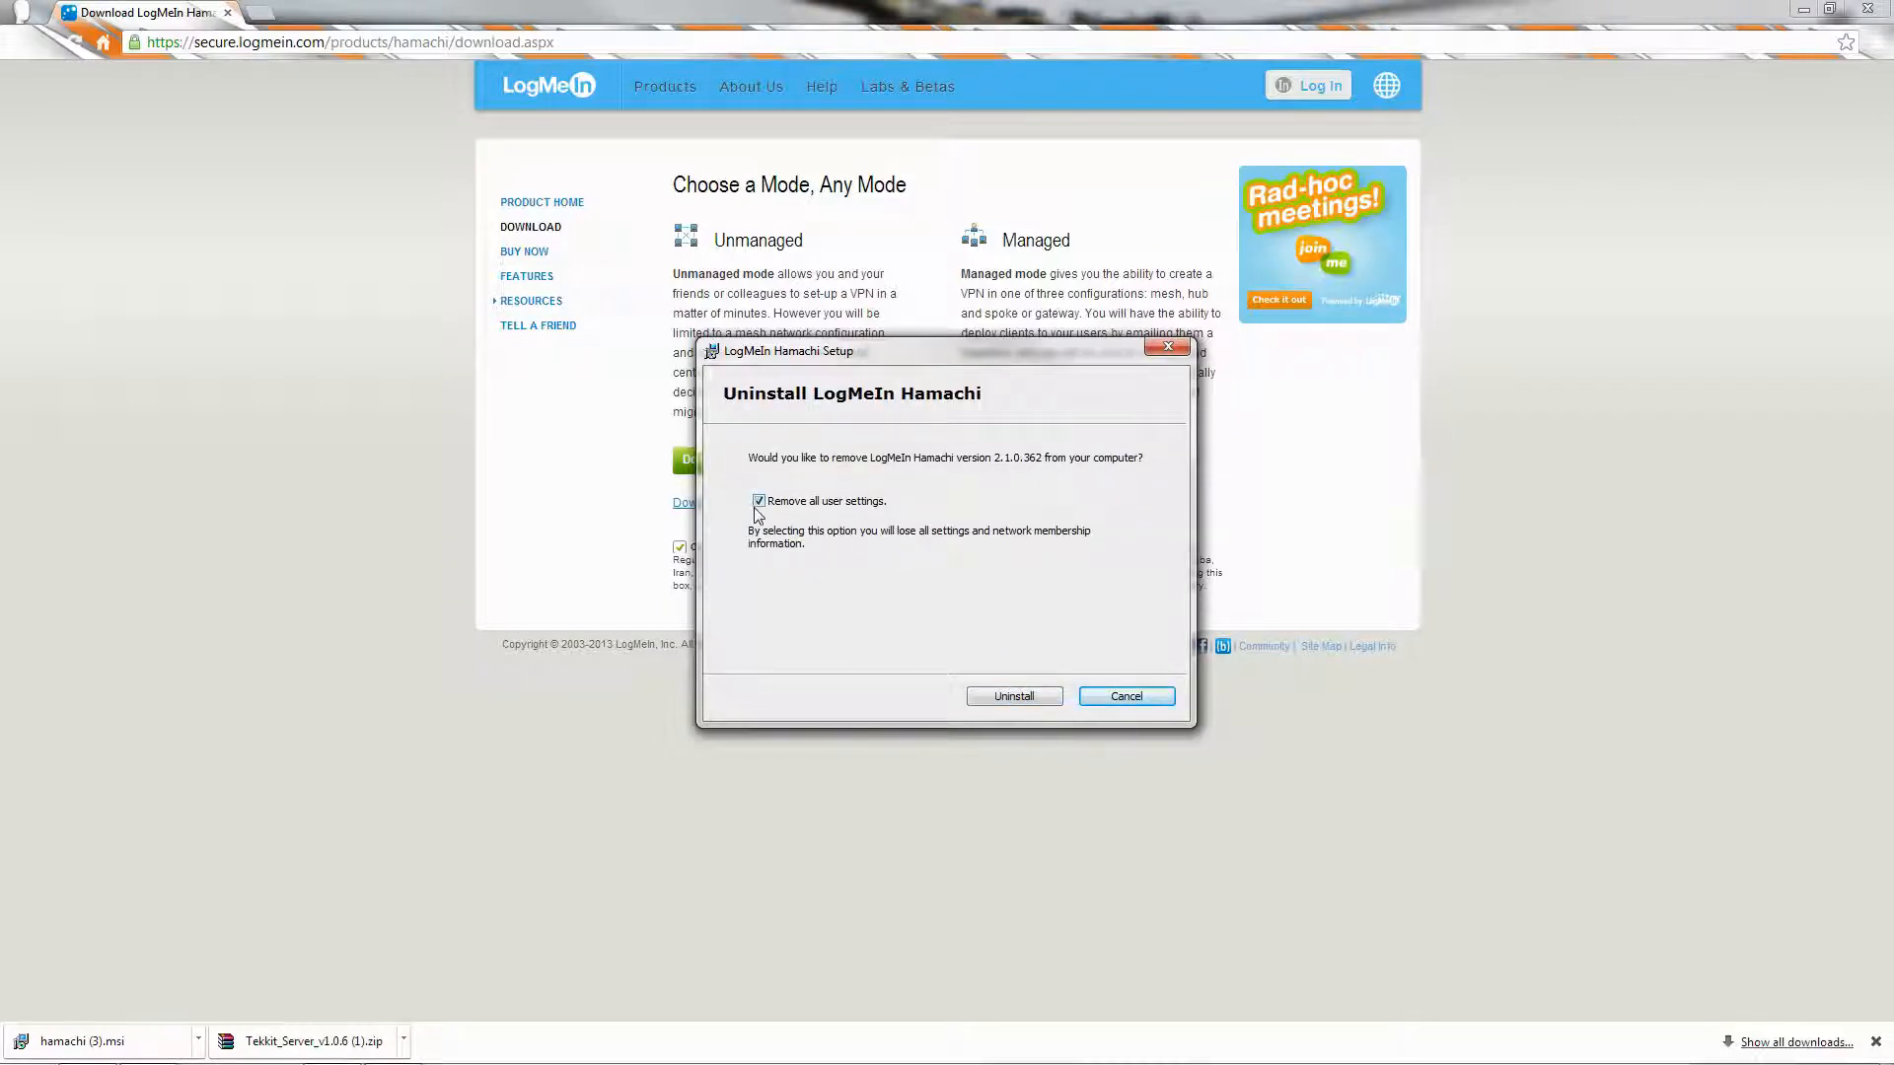
click(994, 697)
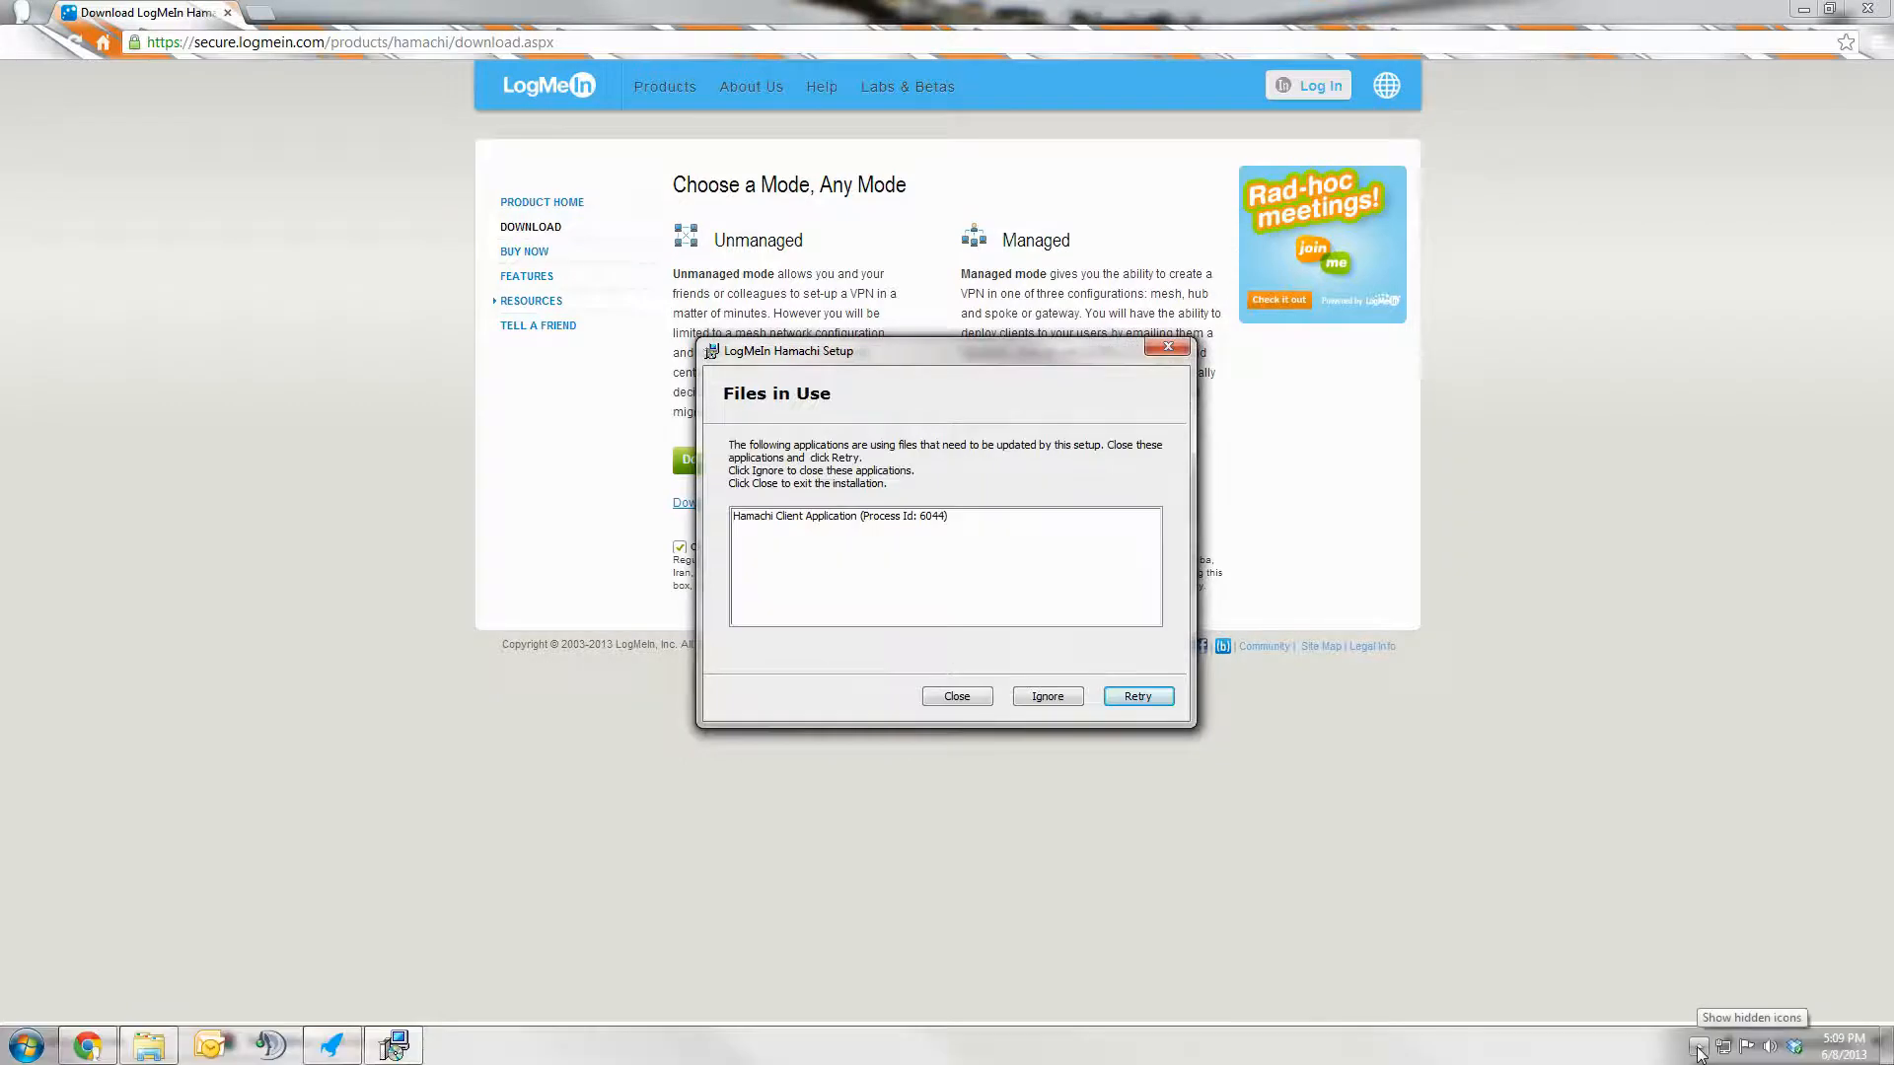
Shut down the running Hamachi client and retry the uninstall in LogMeIn Hamachi Setup
click(1697, 1047)
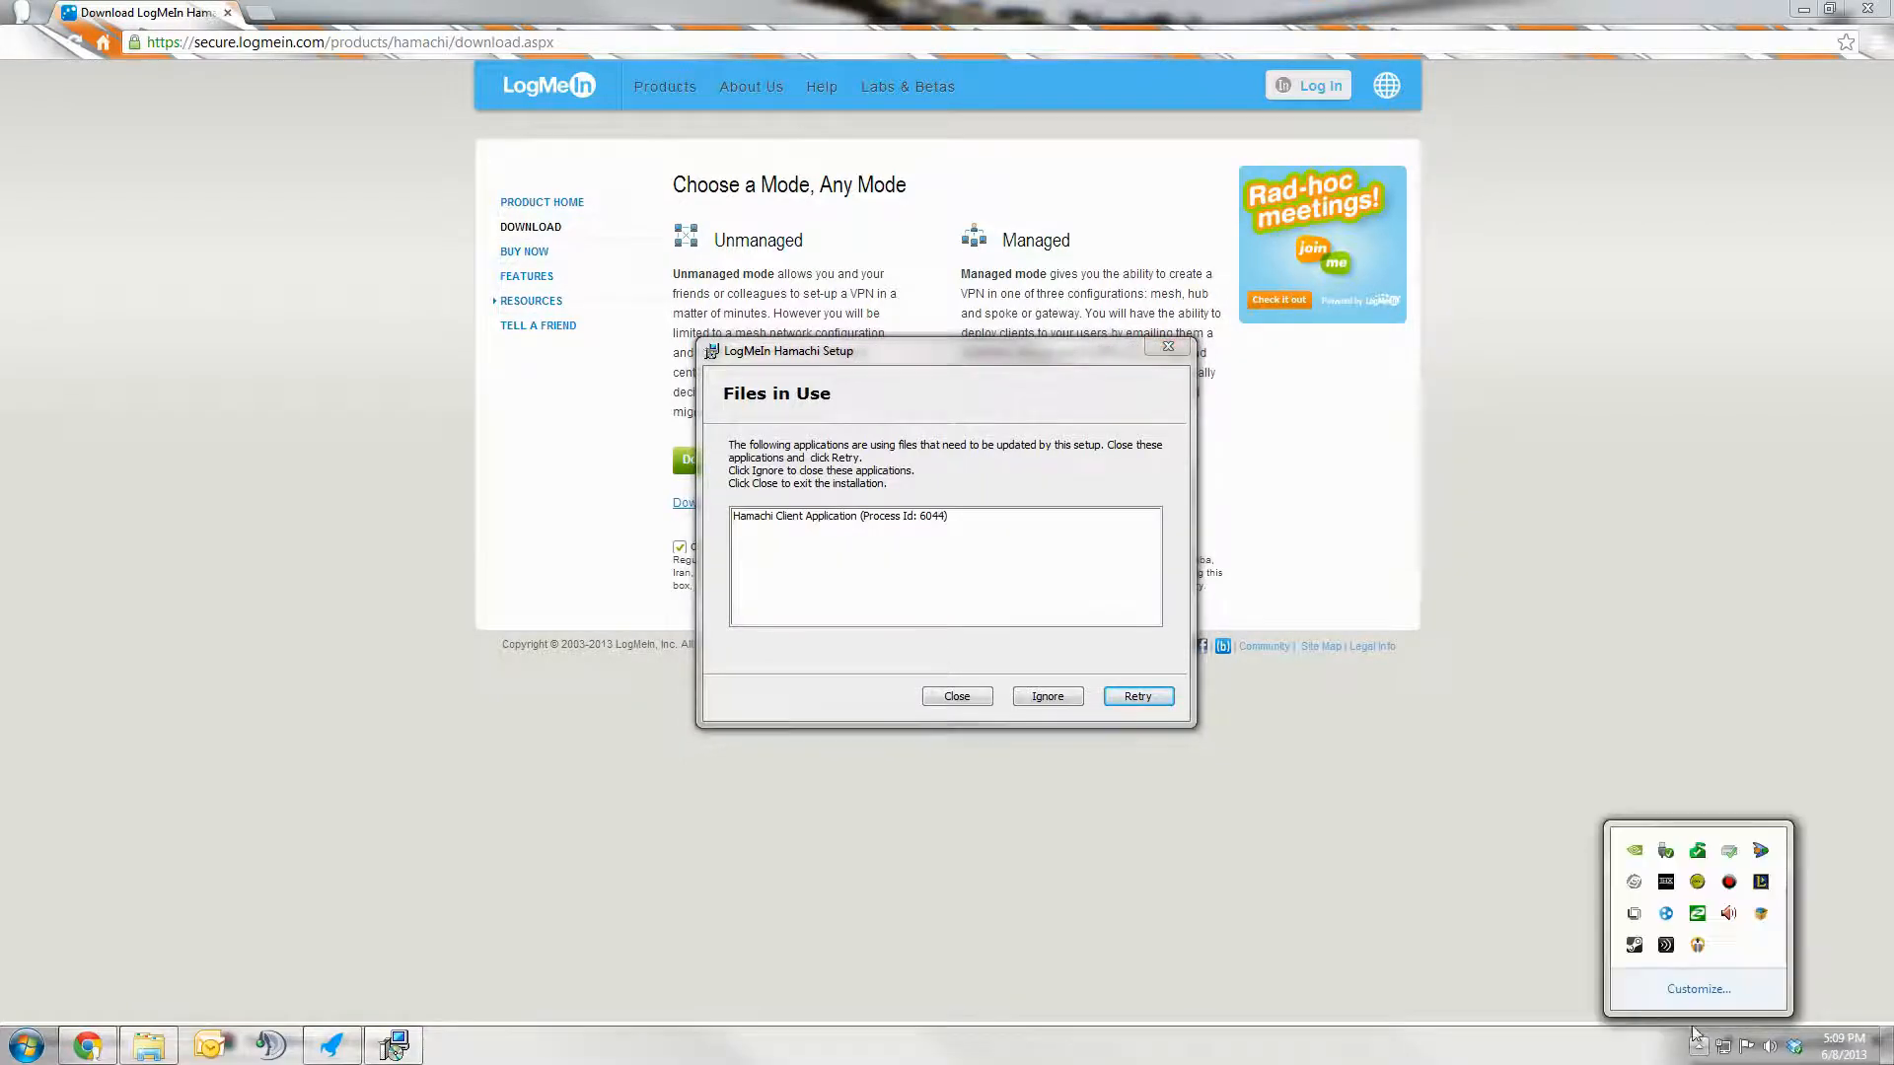
right_click(1664, 915)
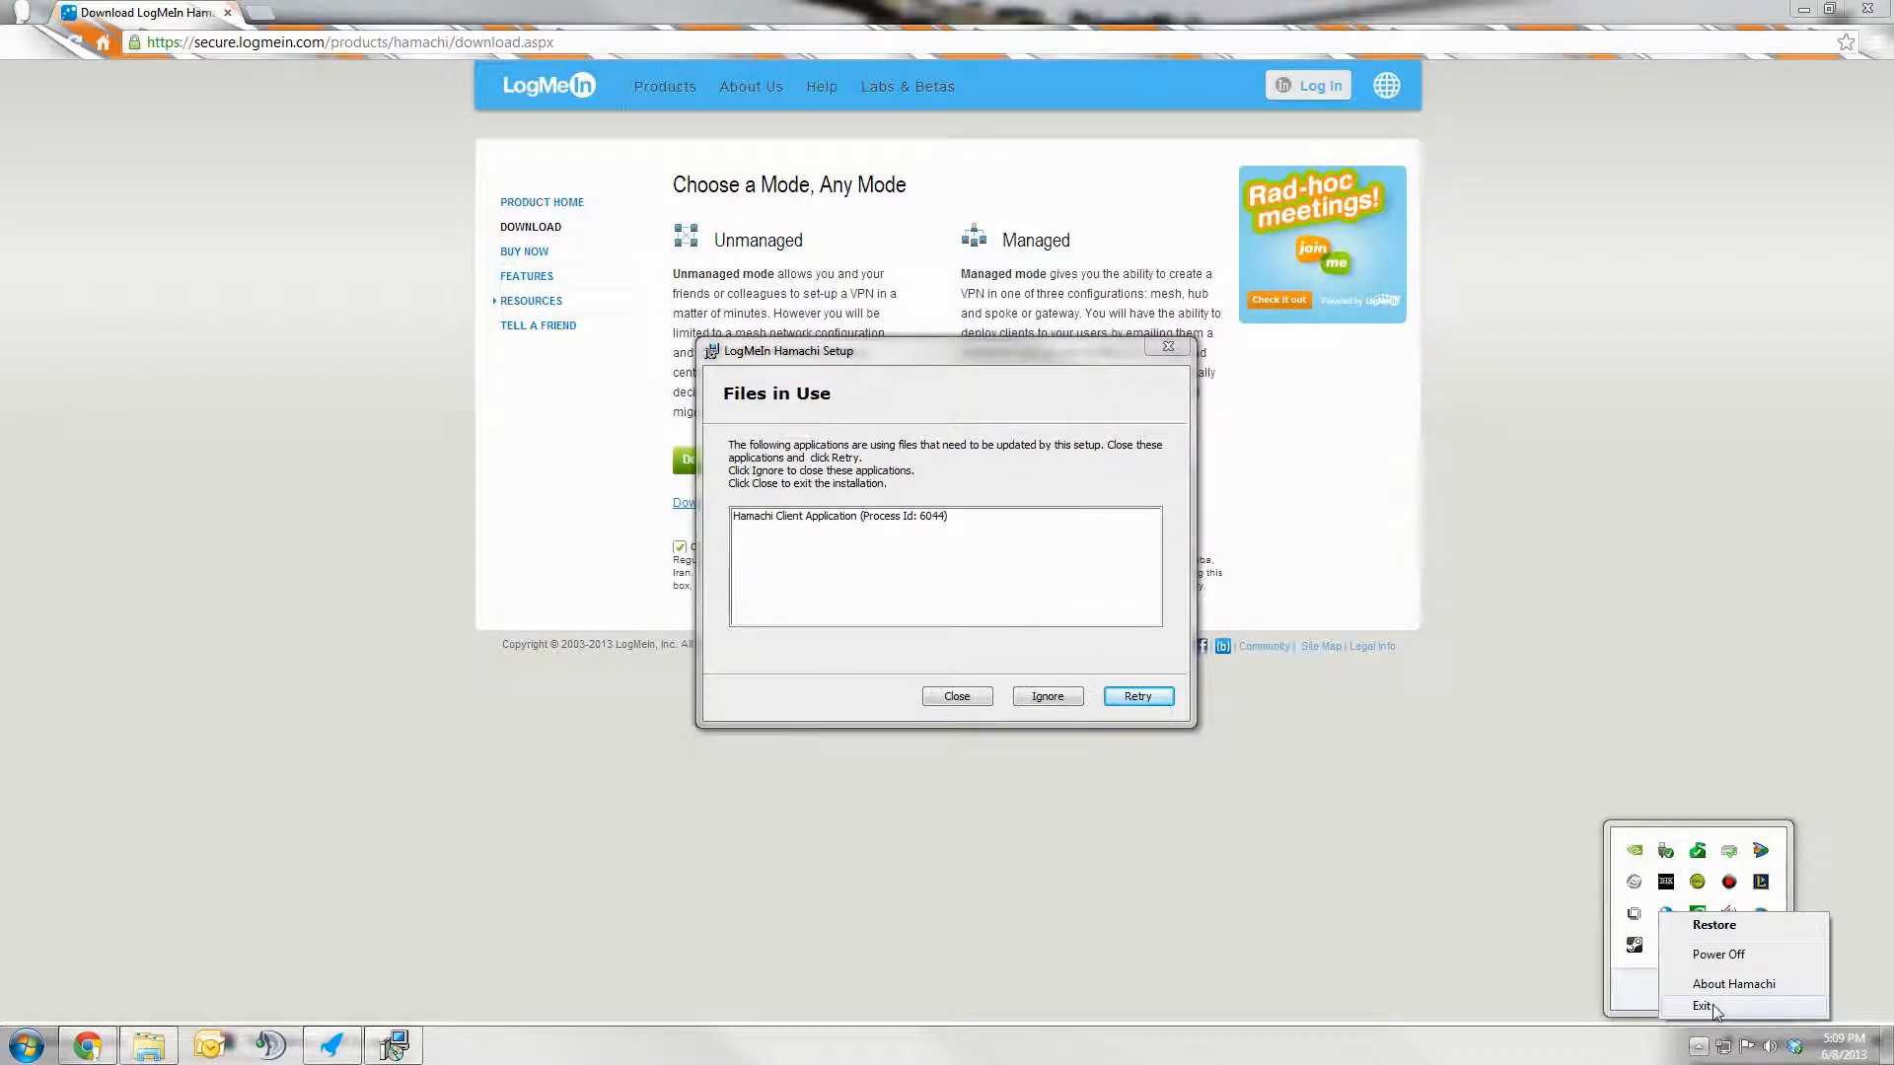
click(1718, 957)
click(1426, 884)
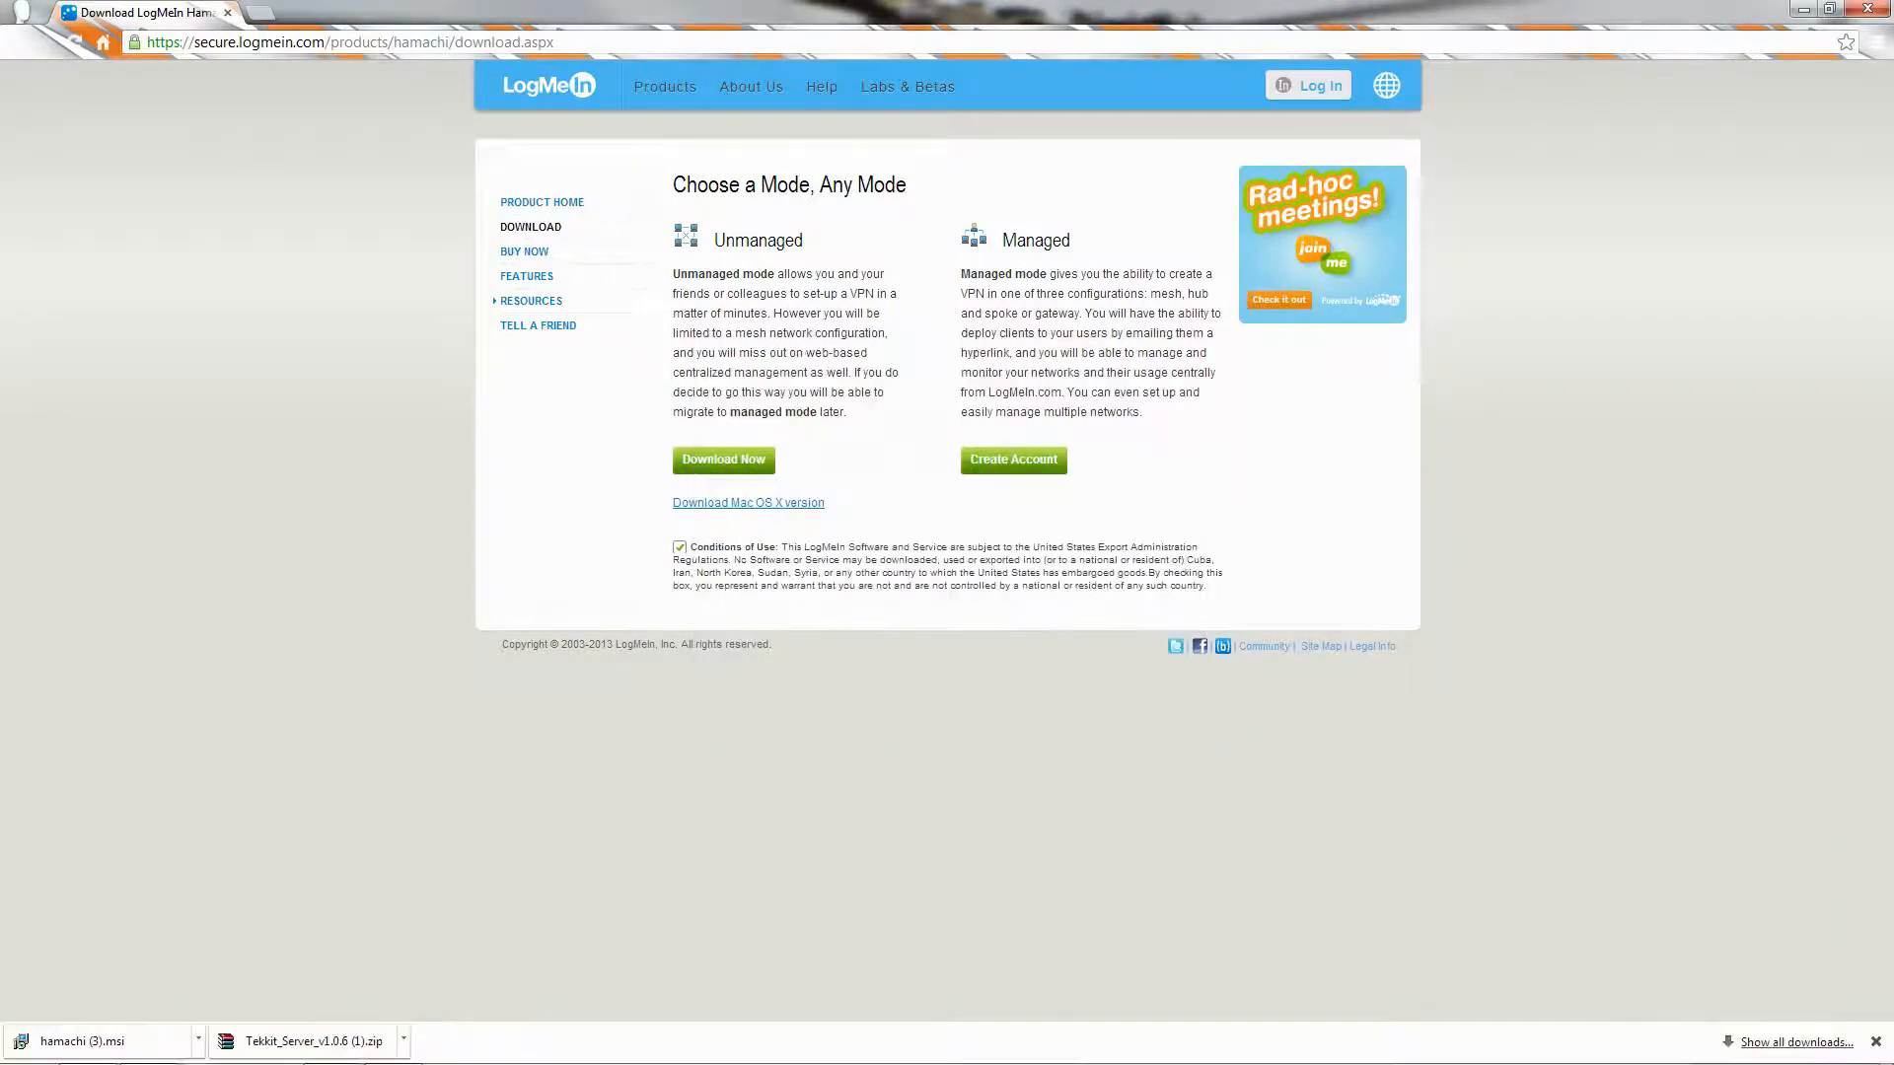
click(395, 1045)
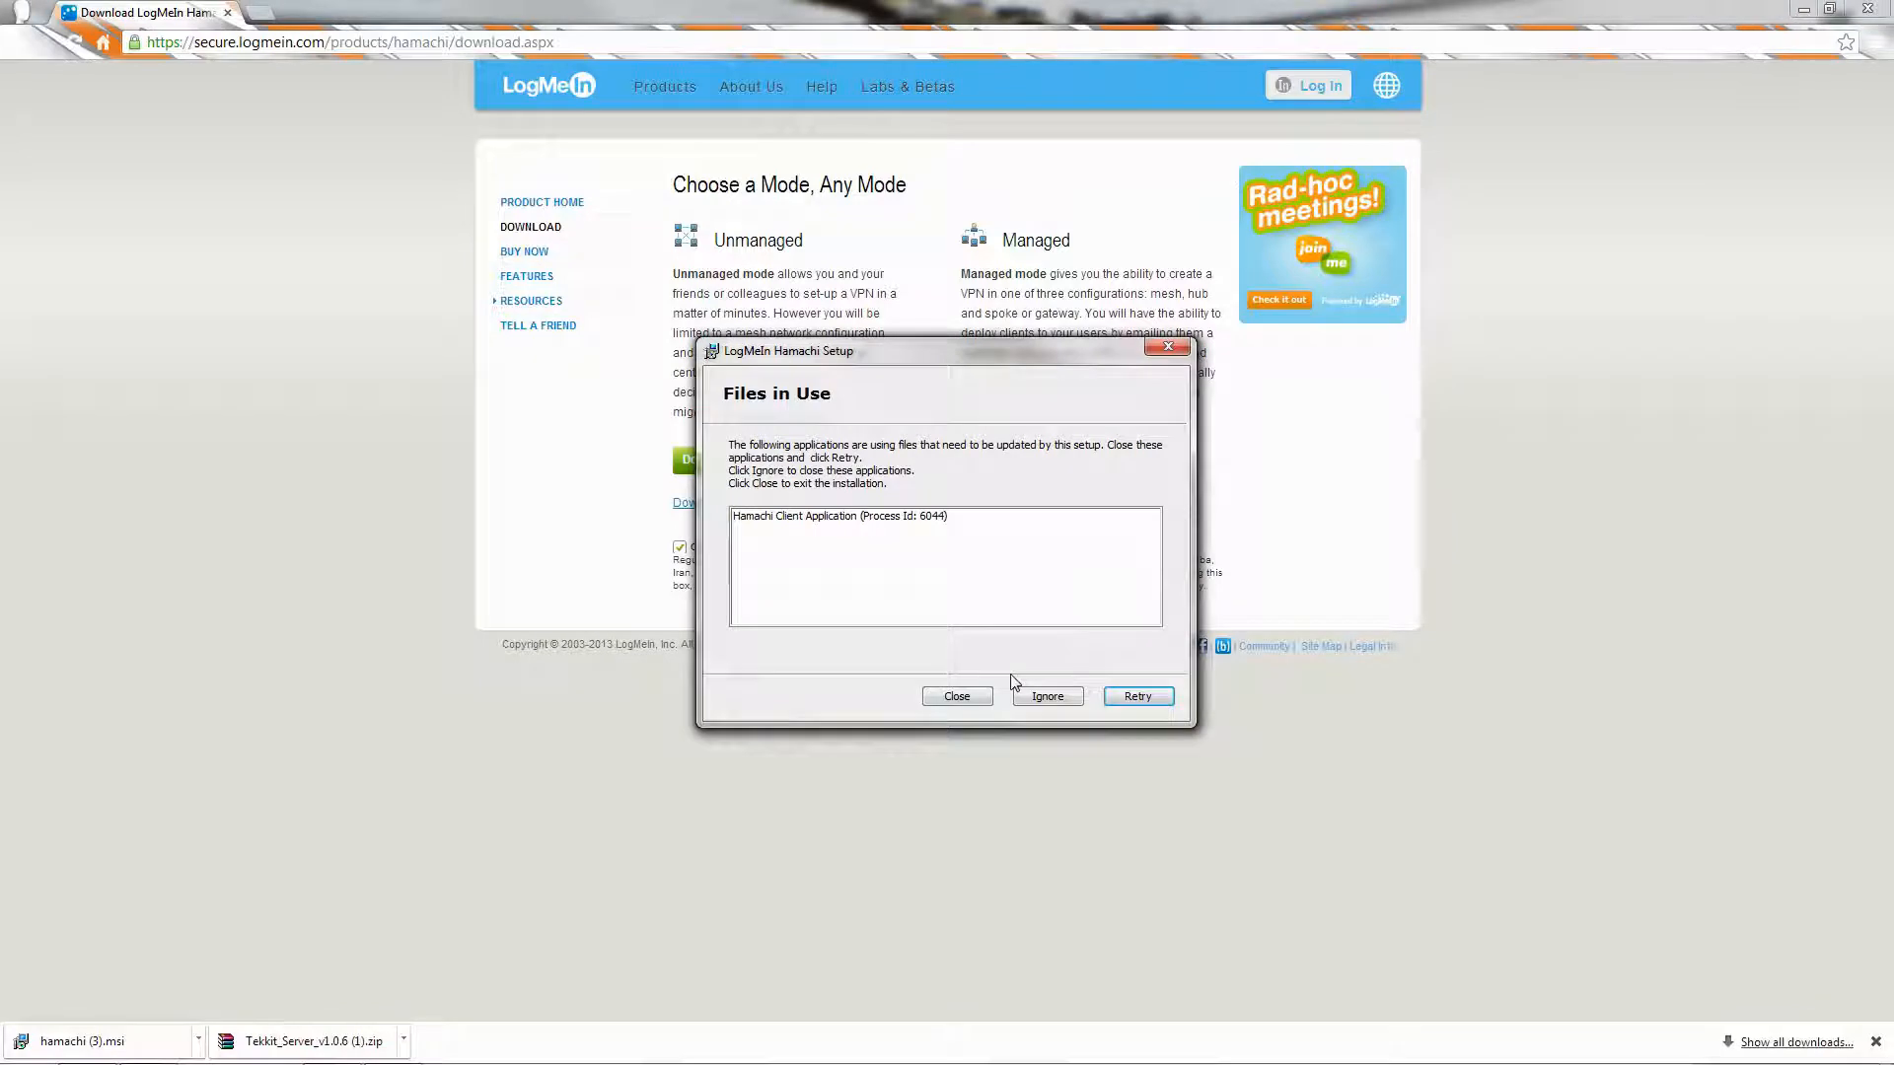
click(1137, 697)
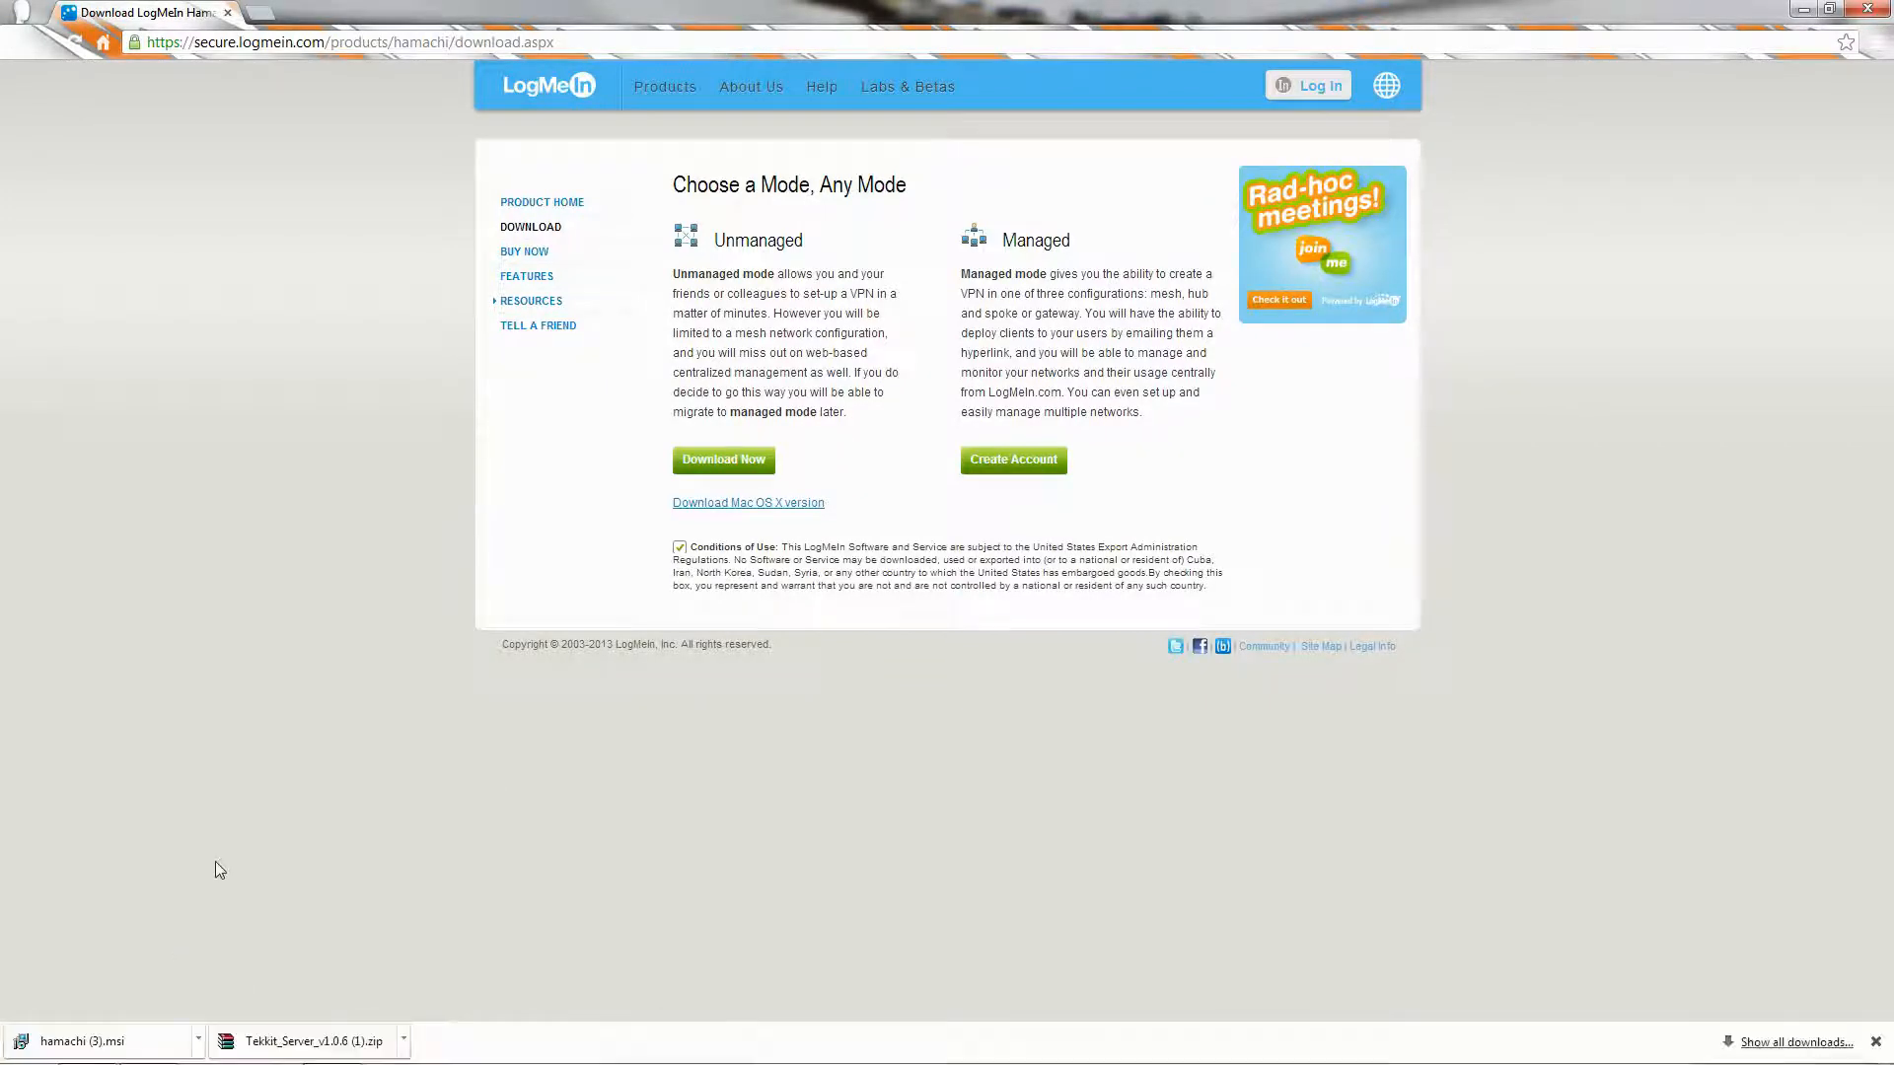
Run hamachi (3).msi again and install LogMeIn Hamachi in English with the default install options, launching it on completion
click(98, 1040)
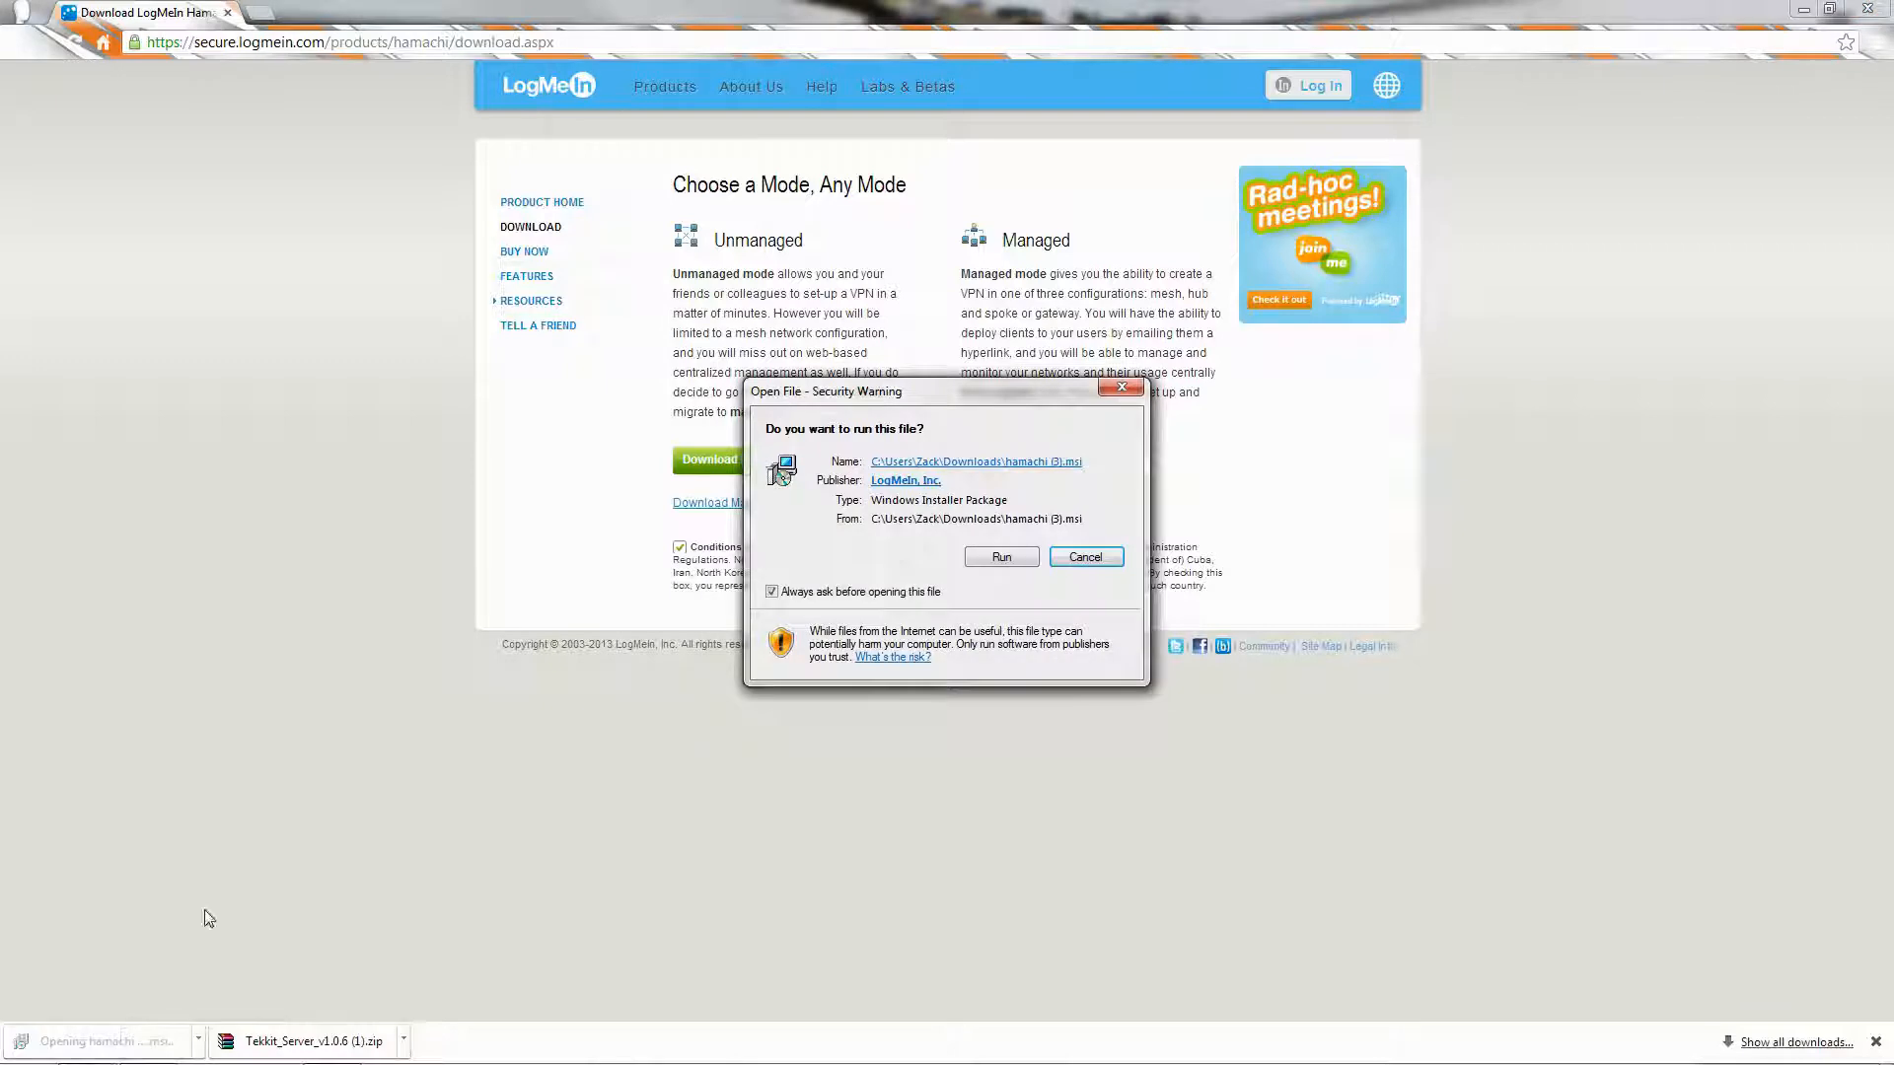
click(1001, 558)
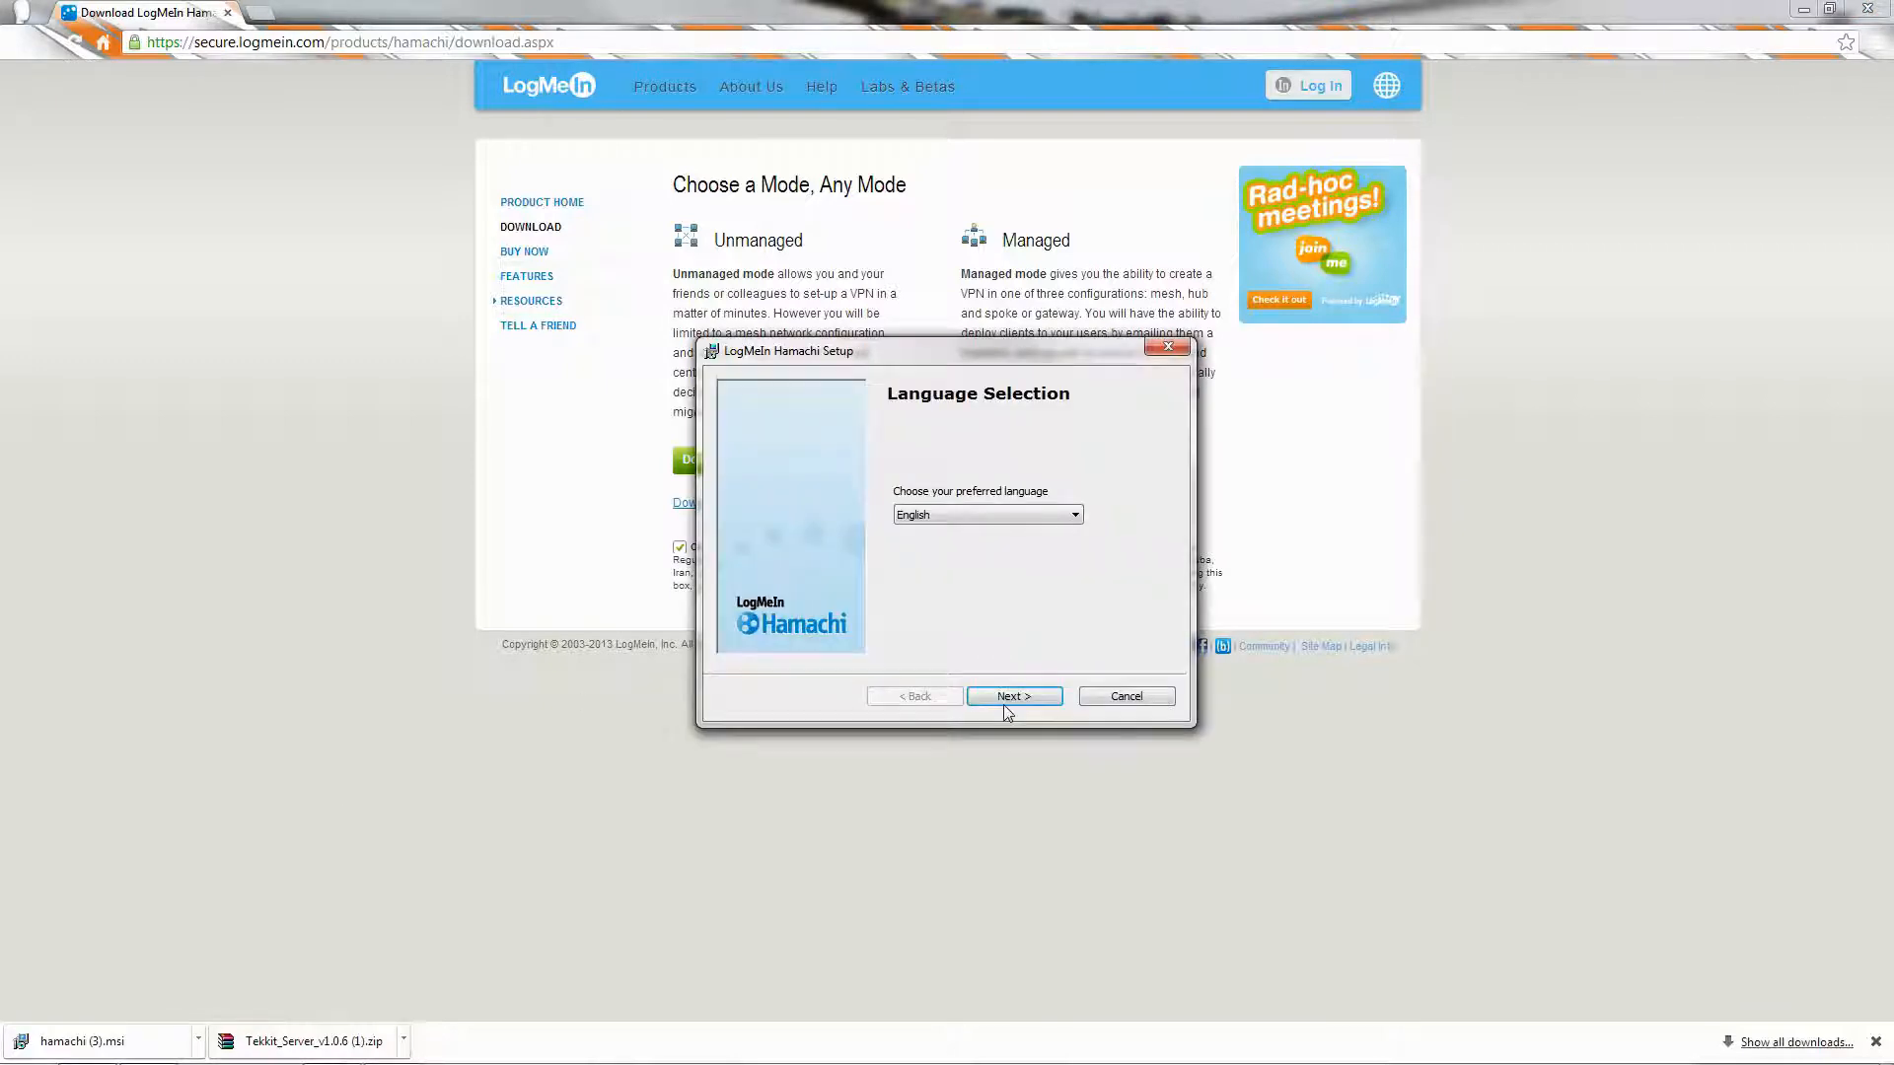
click(1002, 698)
click(1002, 698)
click(999, 698)
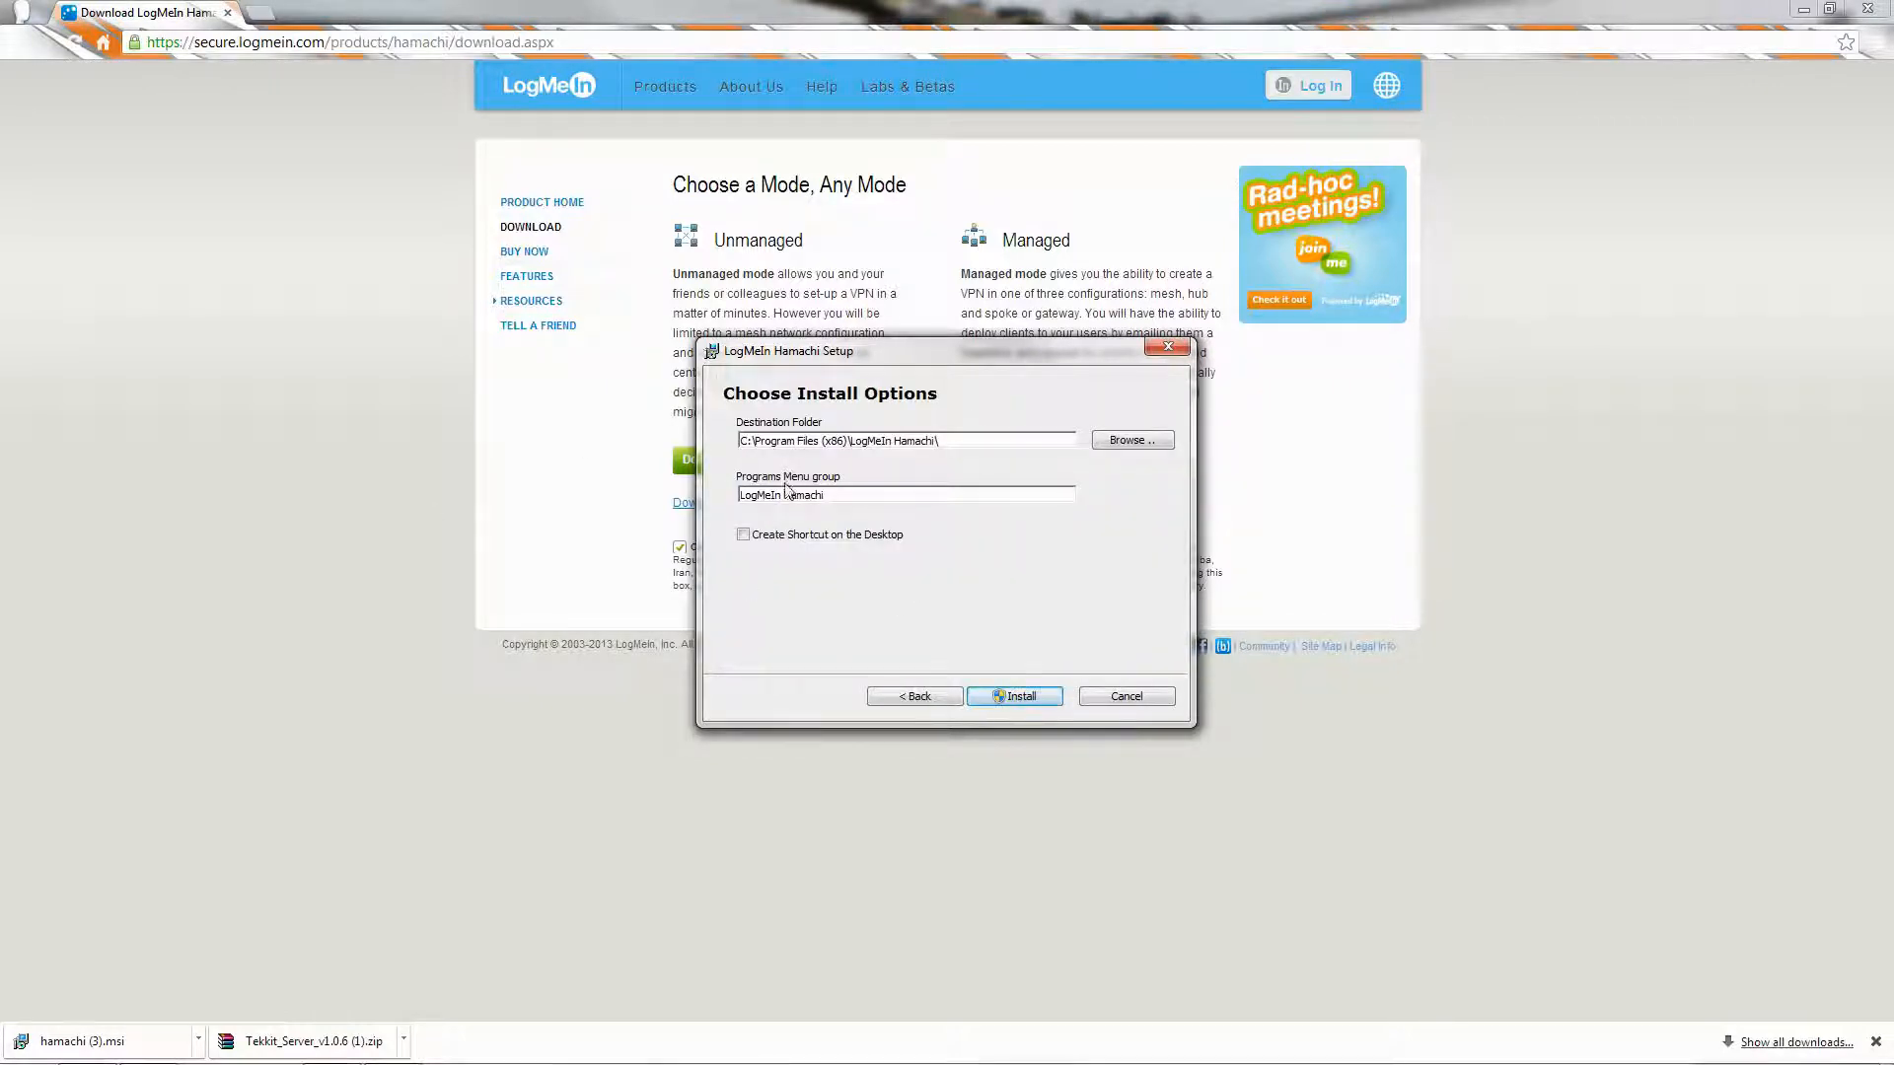
click(1006, 696)
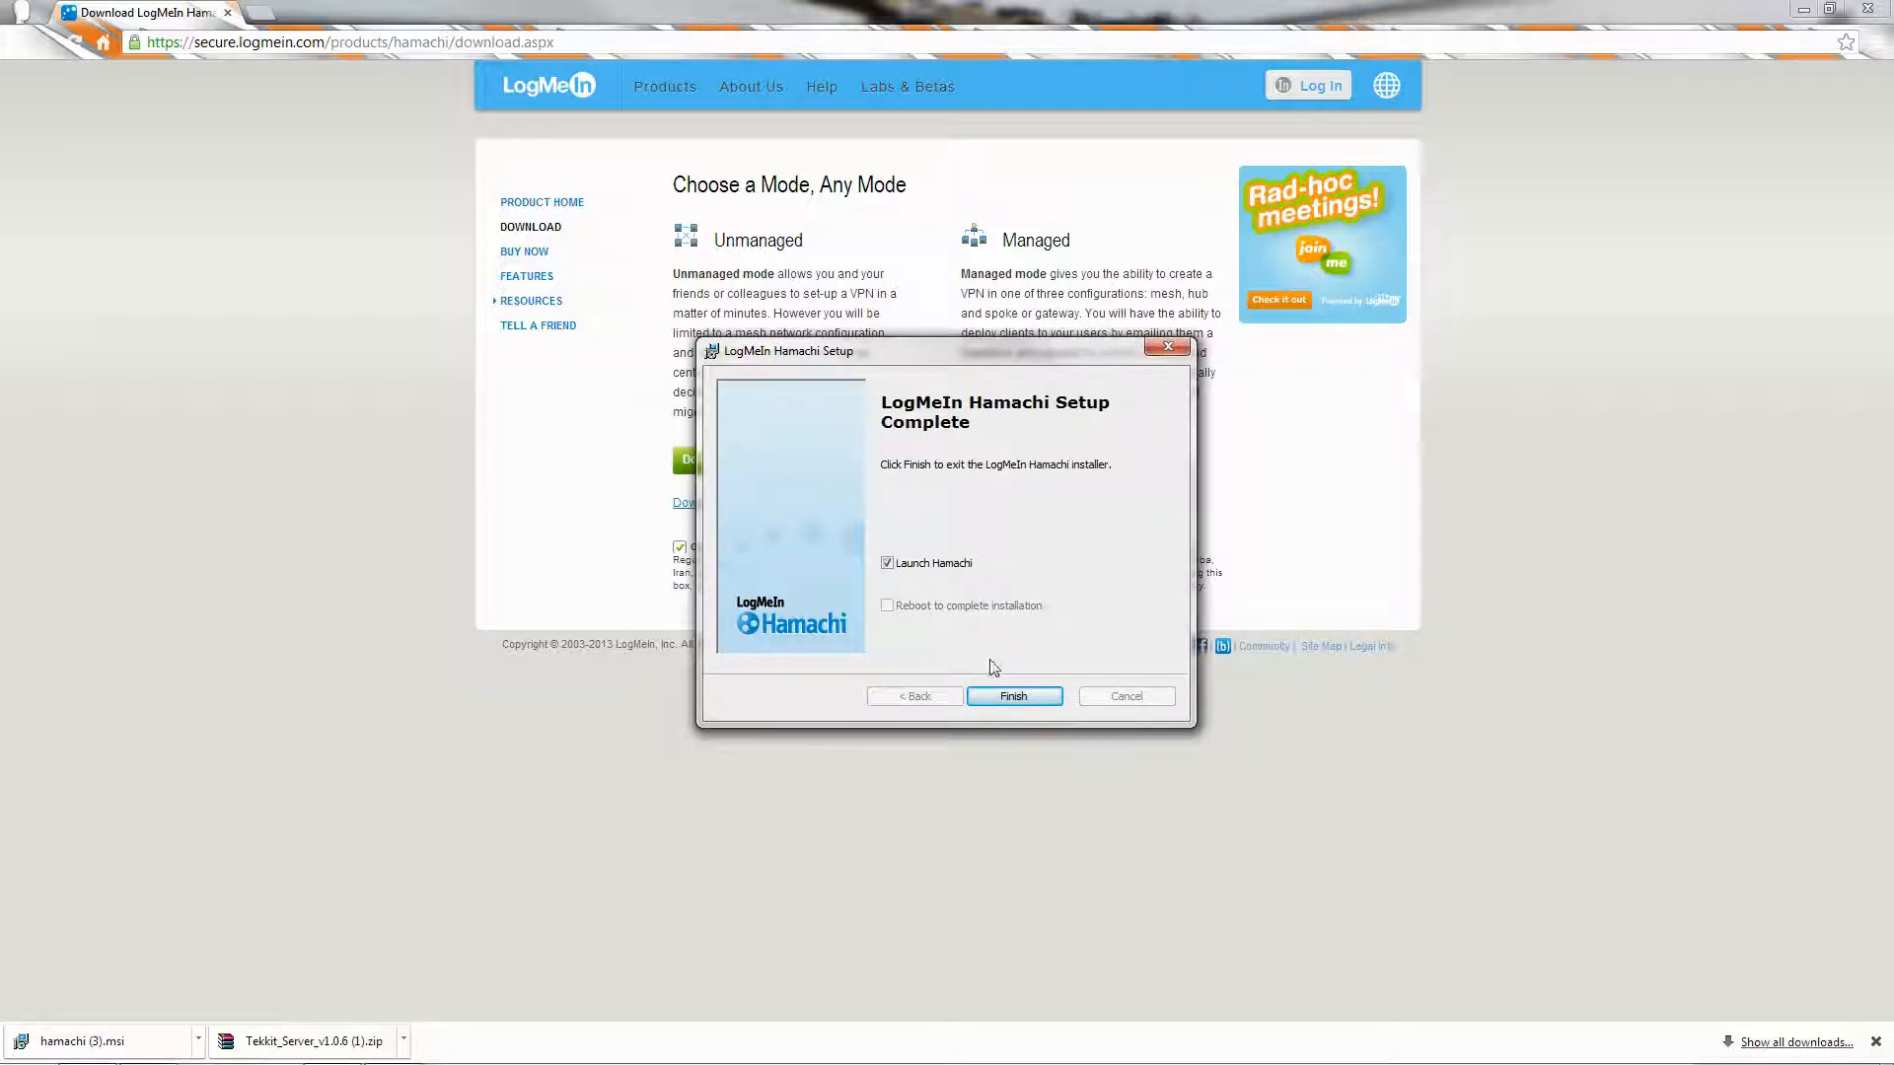
click(996, 696)
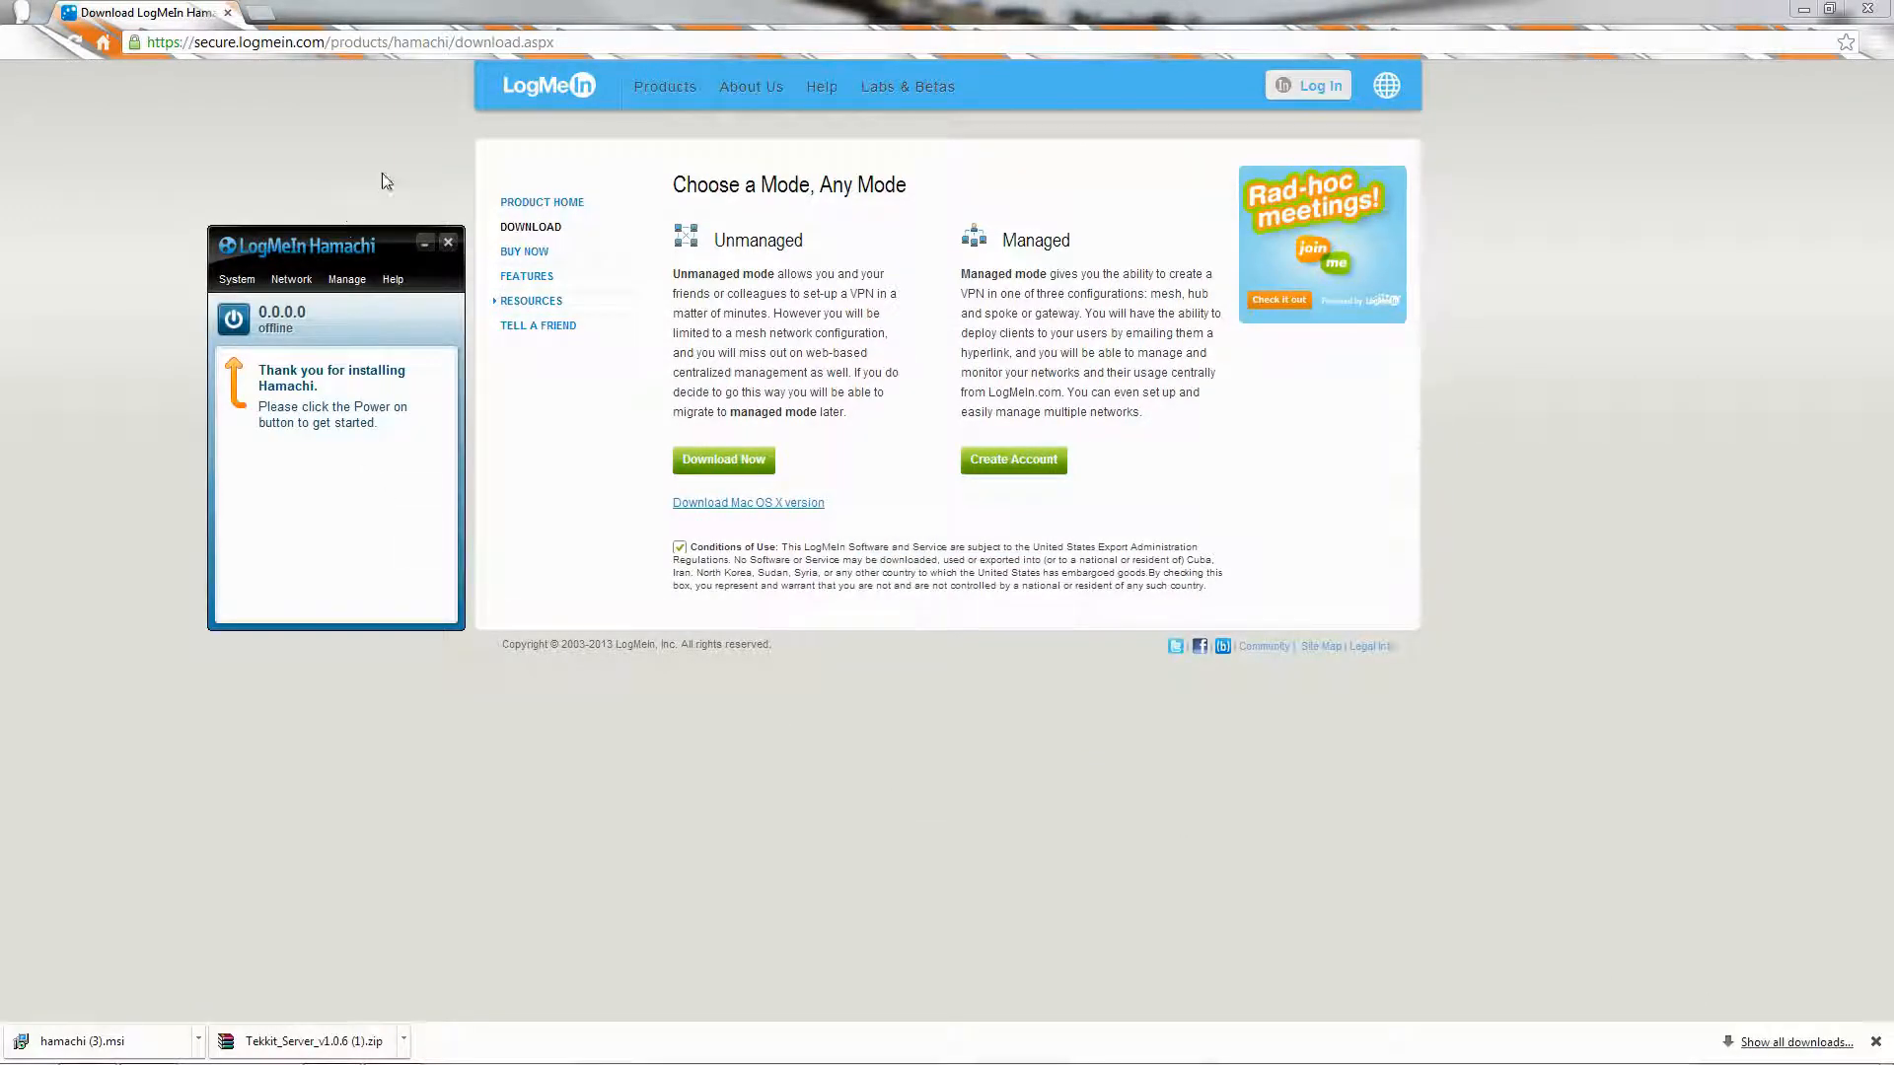
Power on Hamachi and register this client under the name Rocket
click(232, 319)
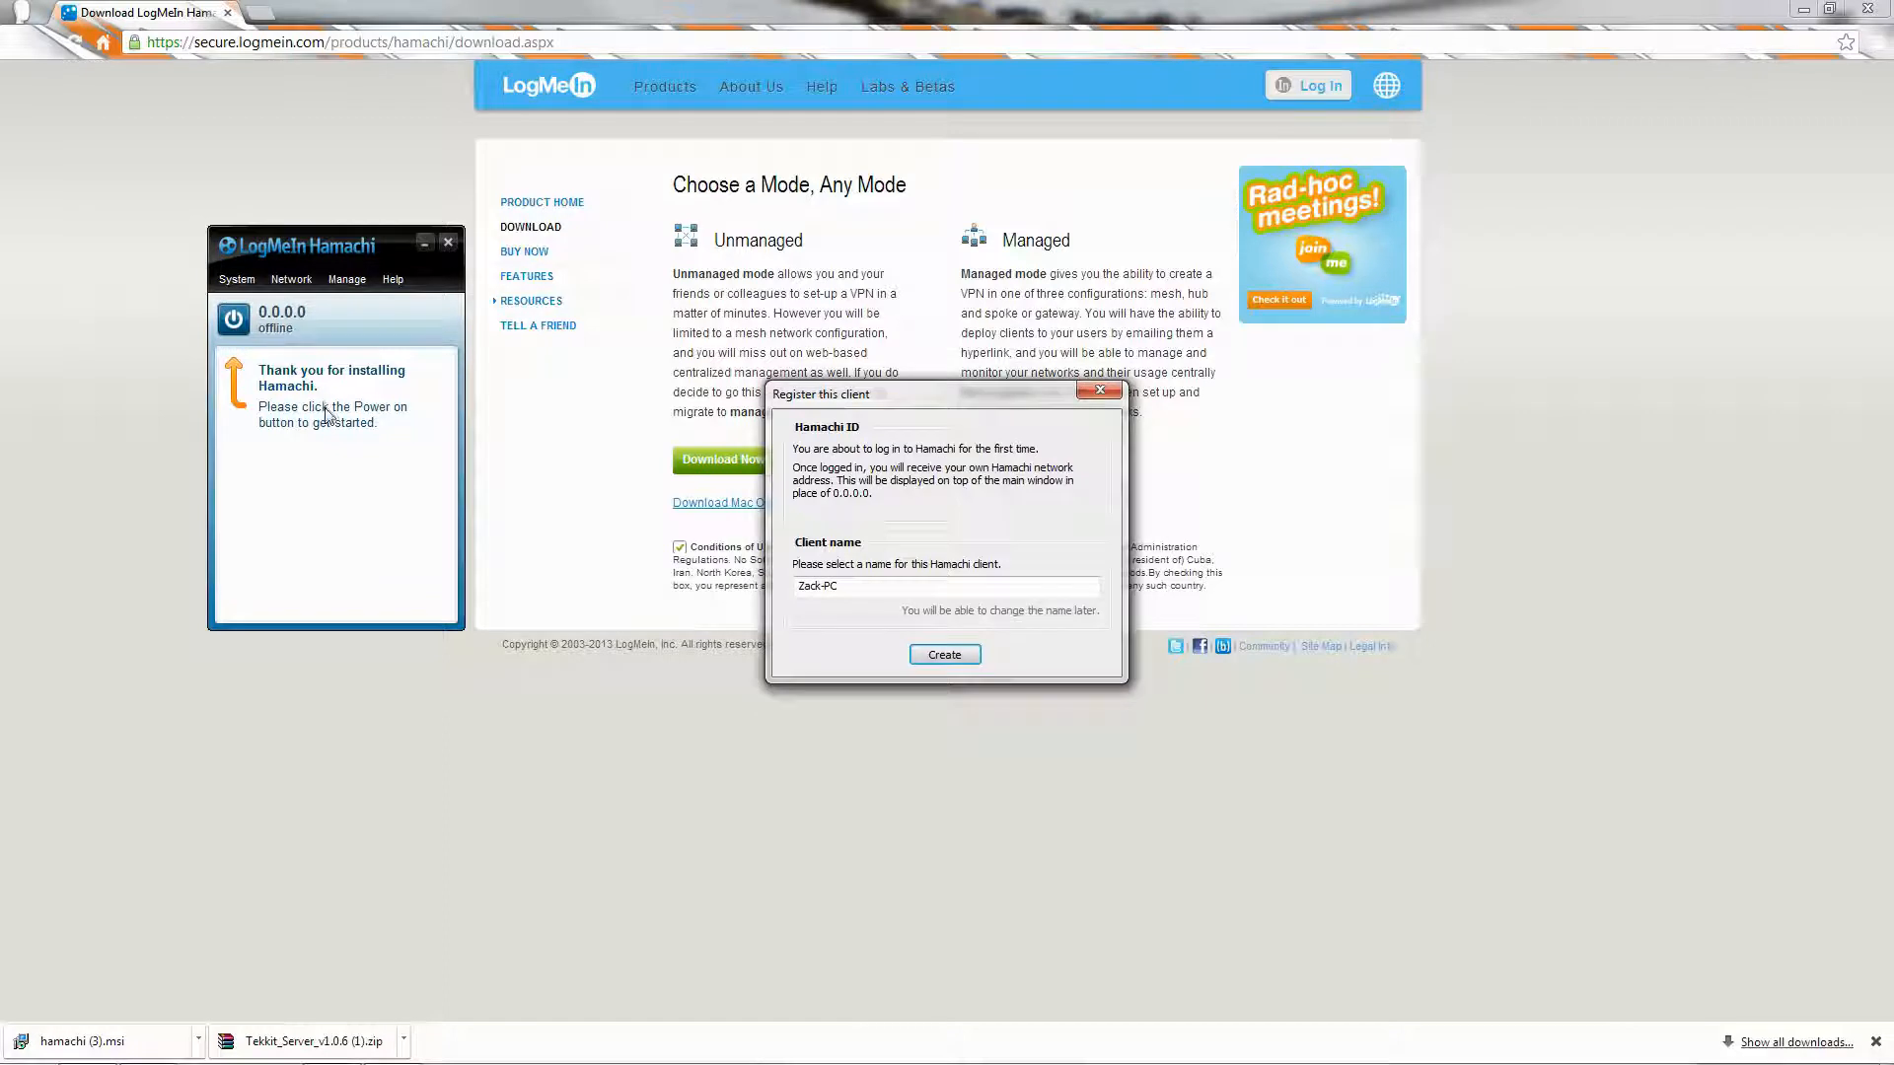
key(BackSpace)
key(BackSpace)
key(BackSpace)
key(BackSpace)
key(BackSpace)
key(BackSpace)
key(BackSpace)
text(Random)
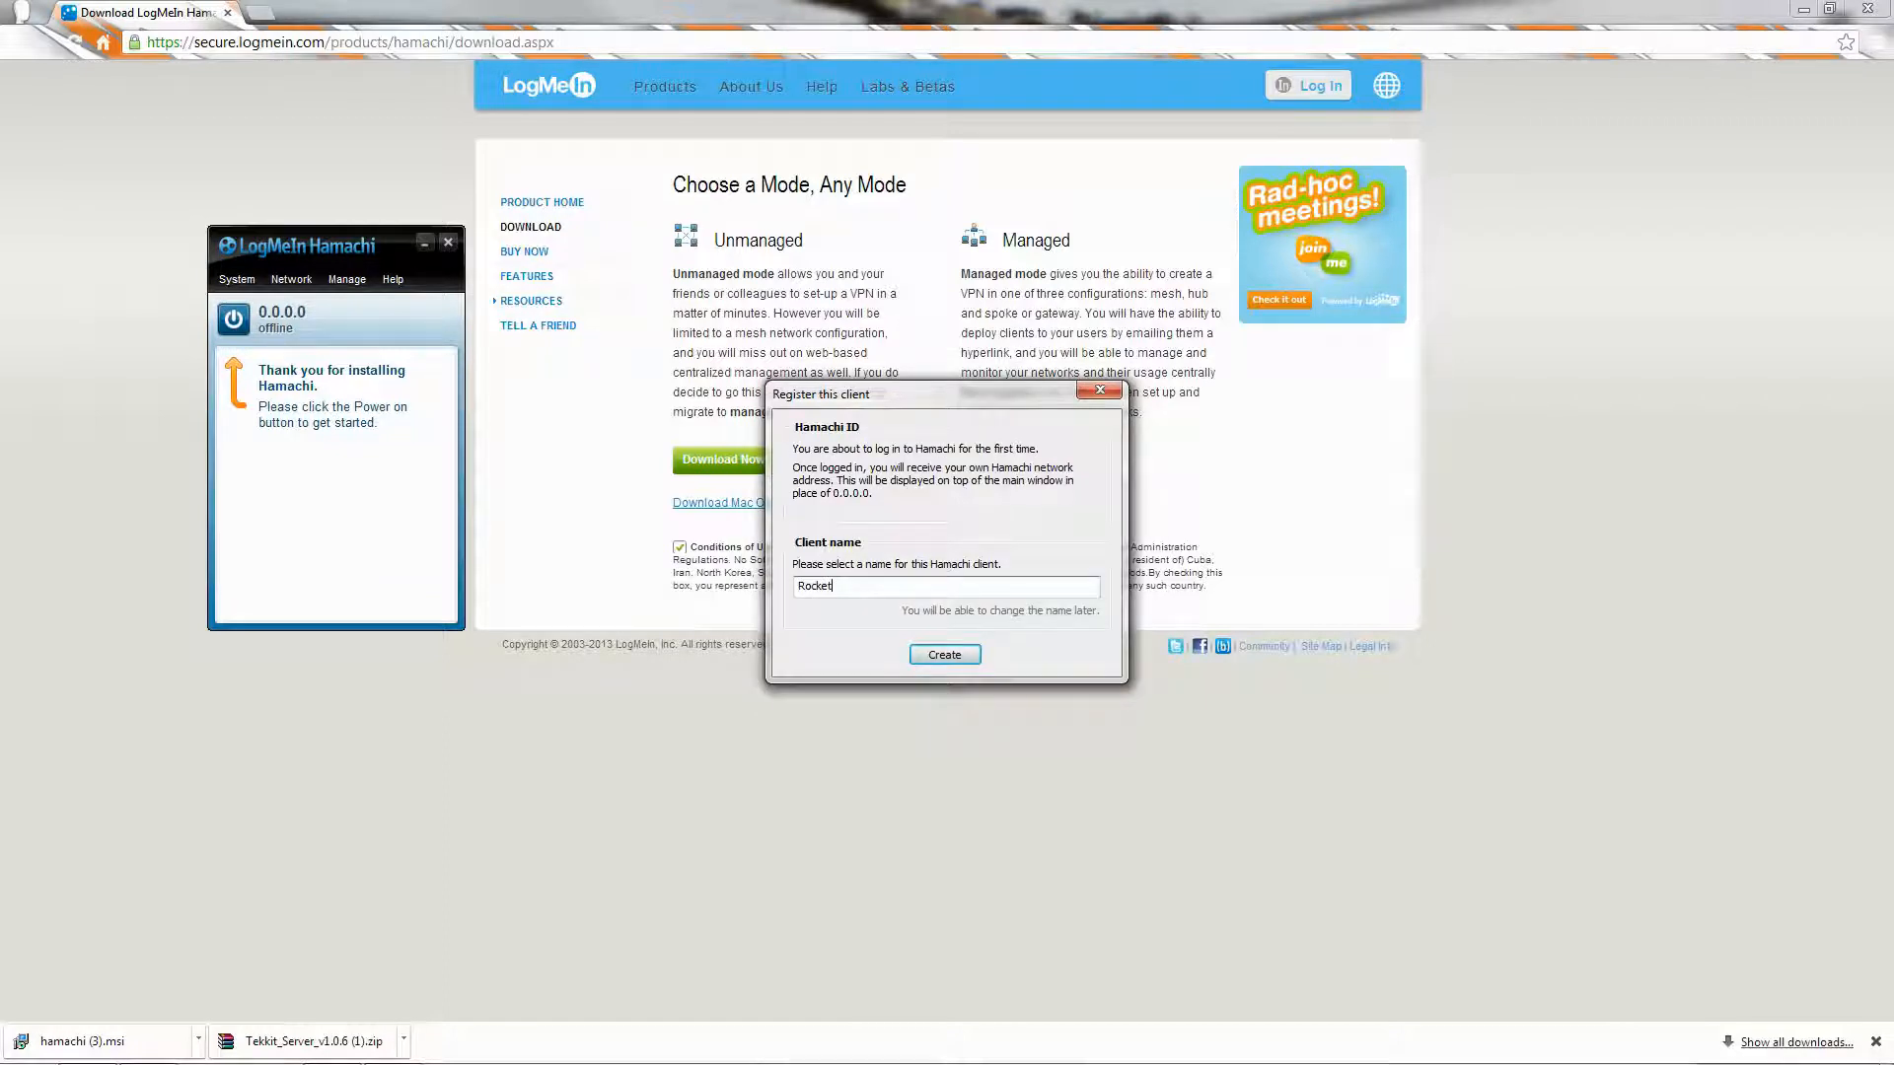
key(Return)
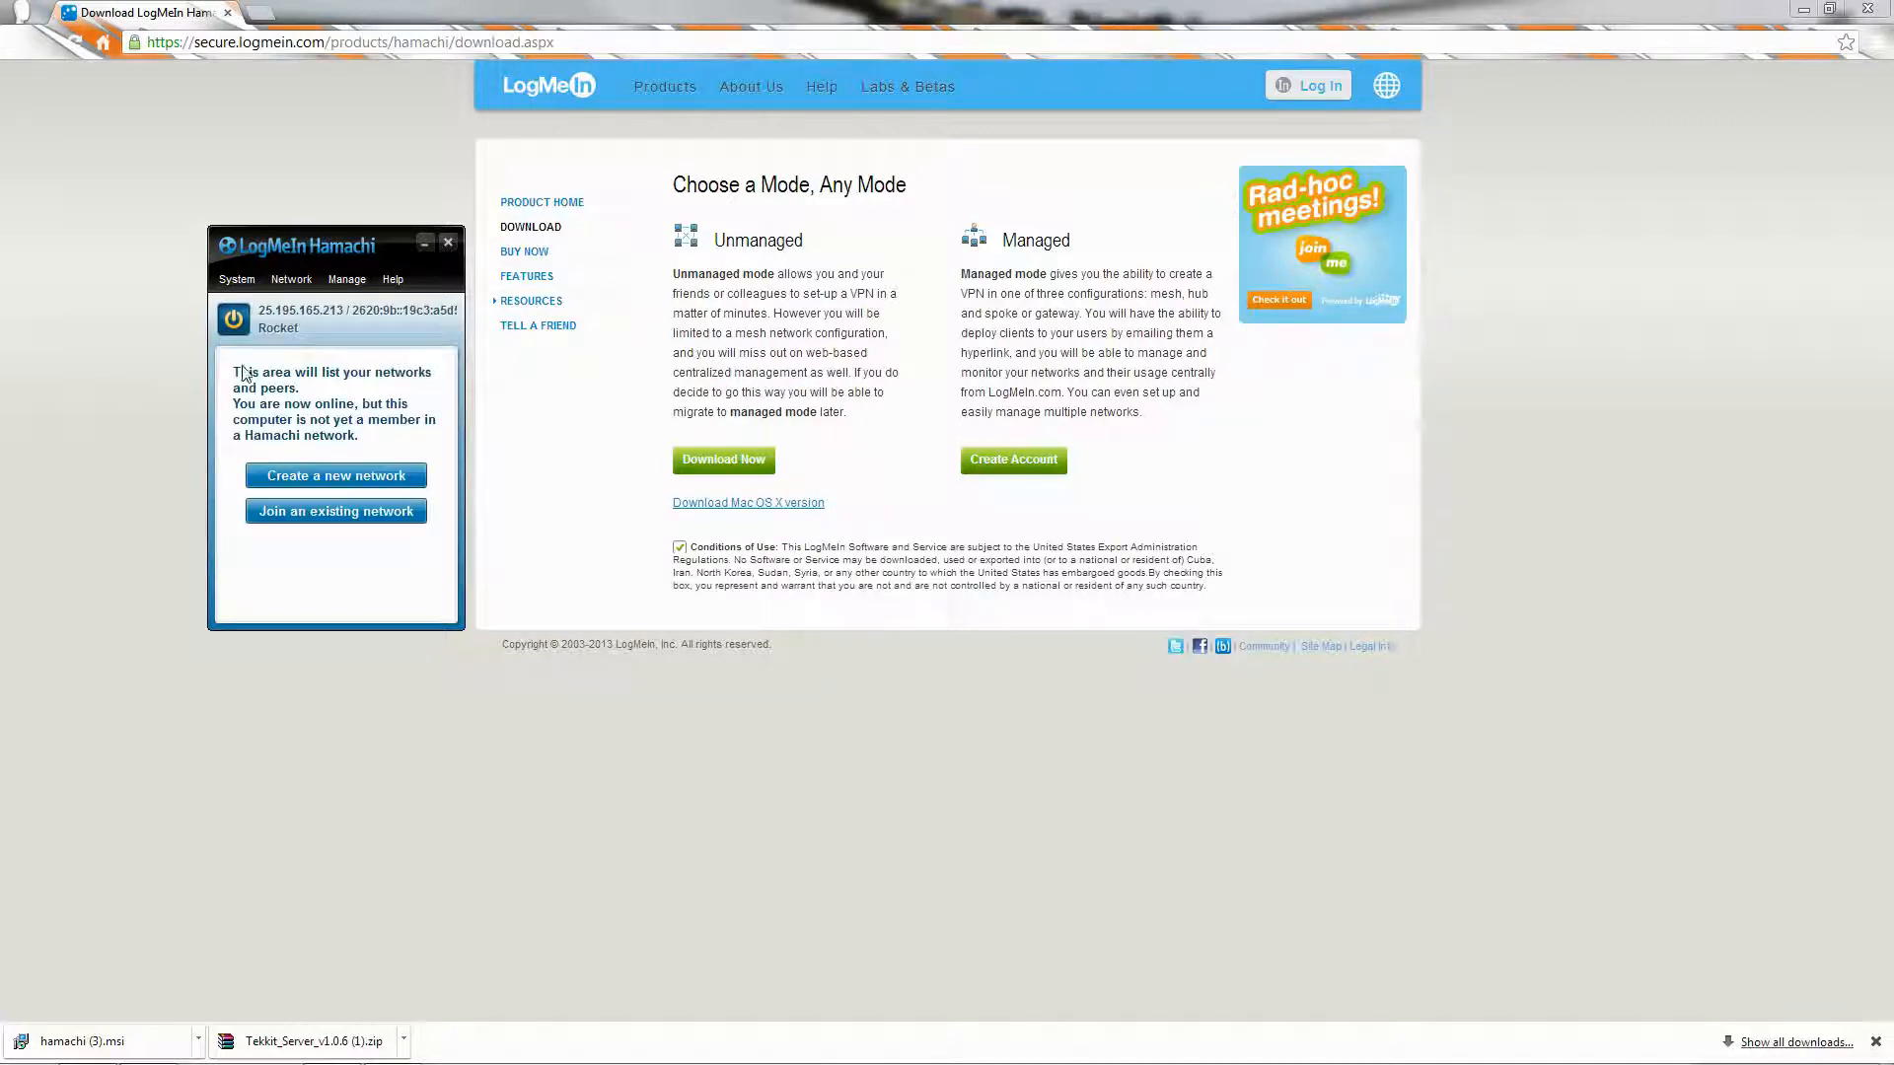
Try to create a client-owned Hamachi network with the ID Rocket2013, entering and confirming the network password
click(336, 477)
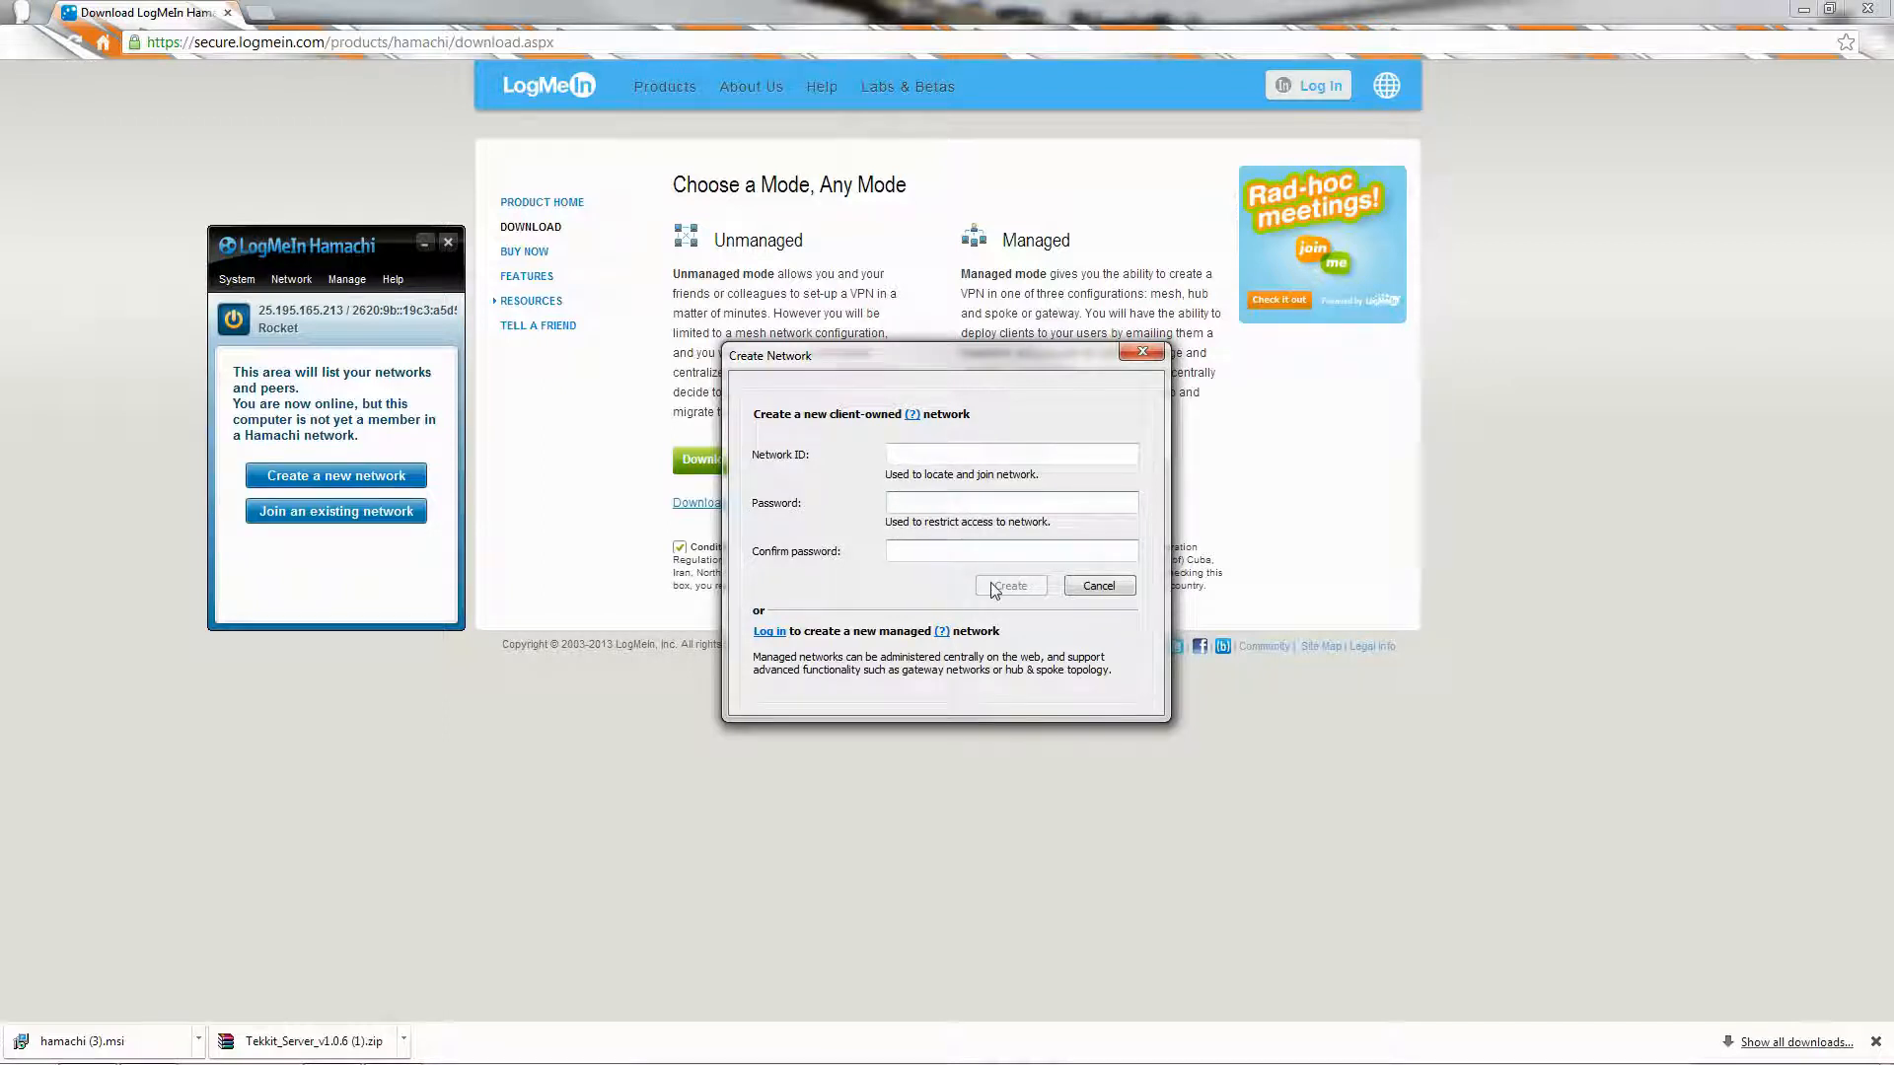
text(••)
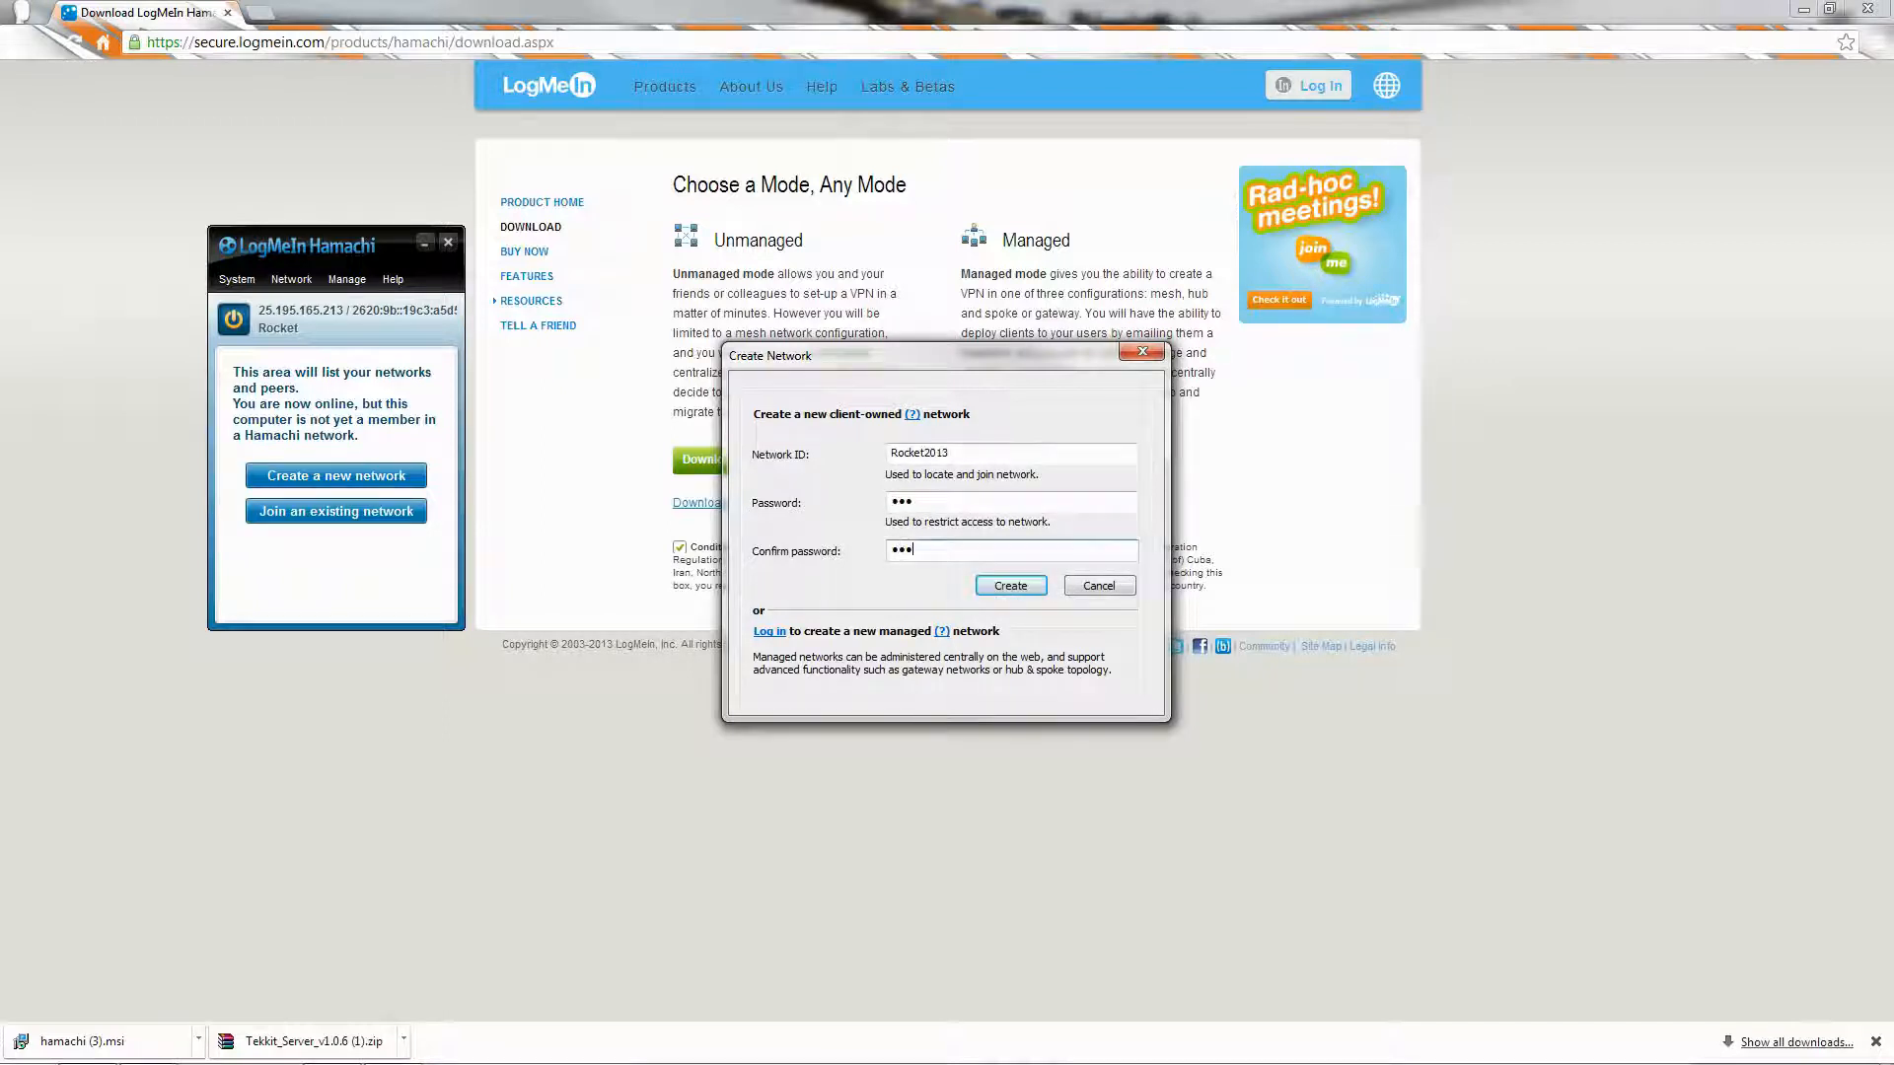
key(Return)
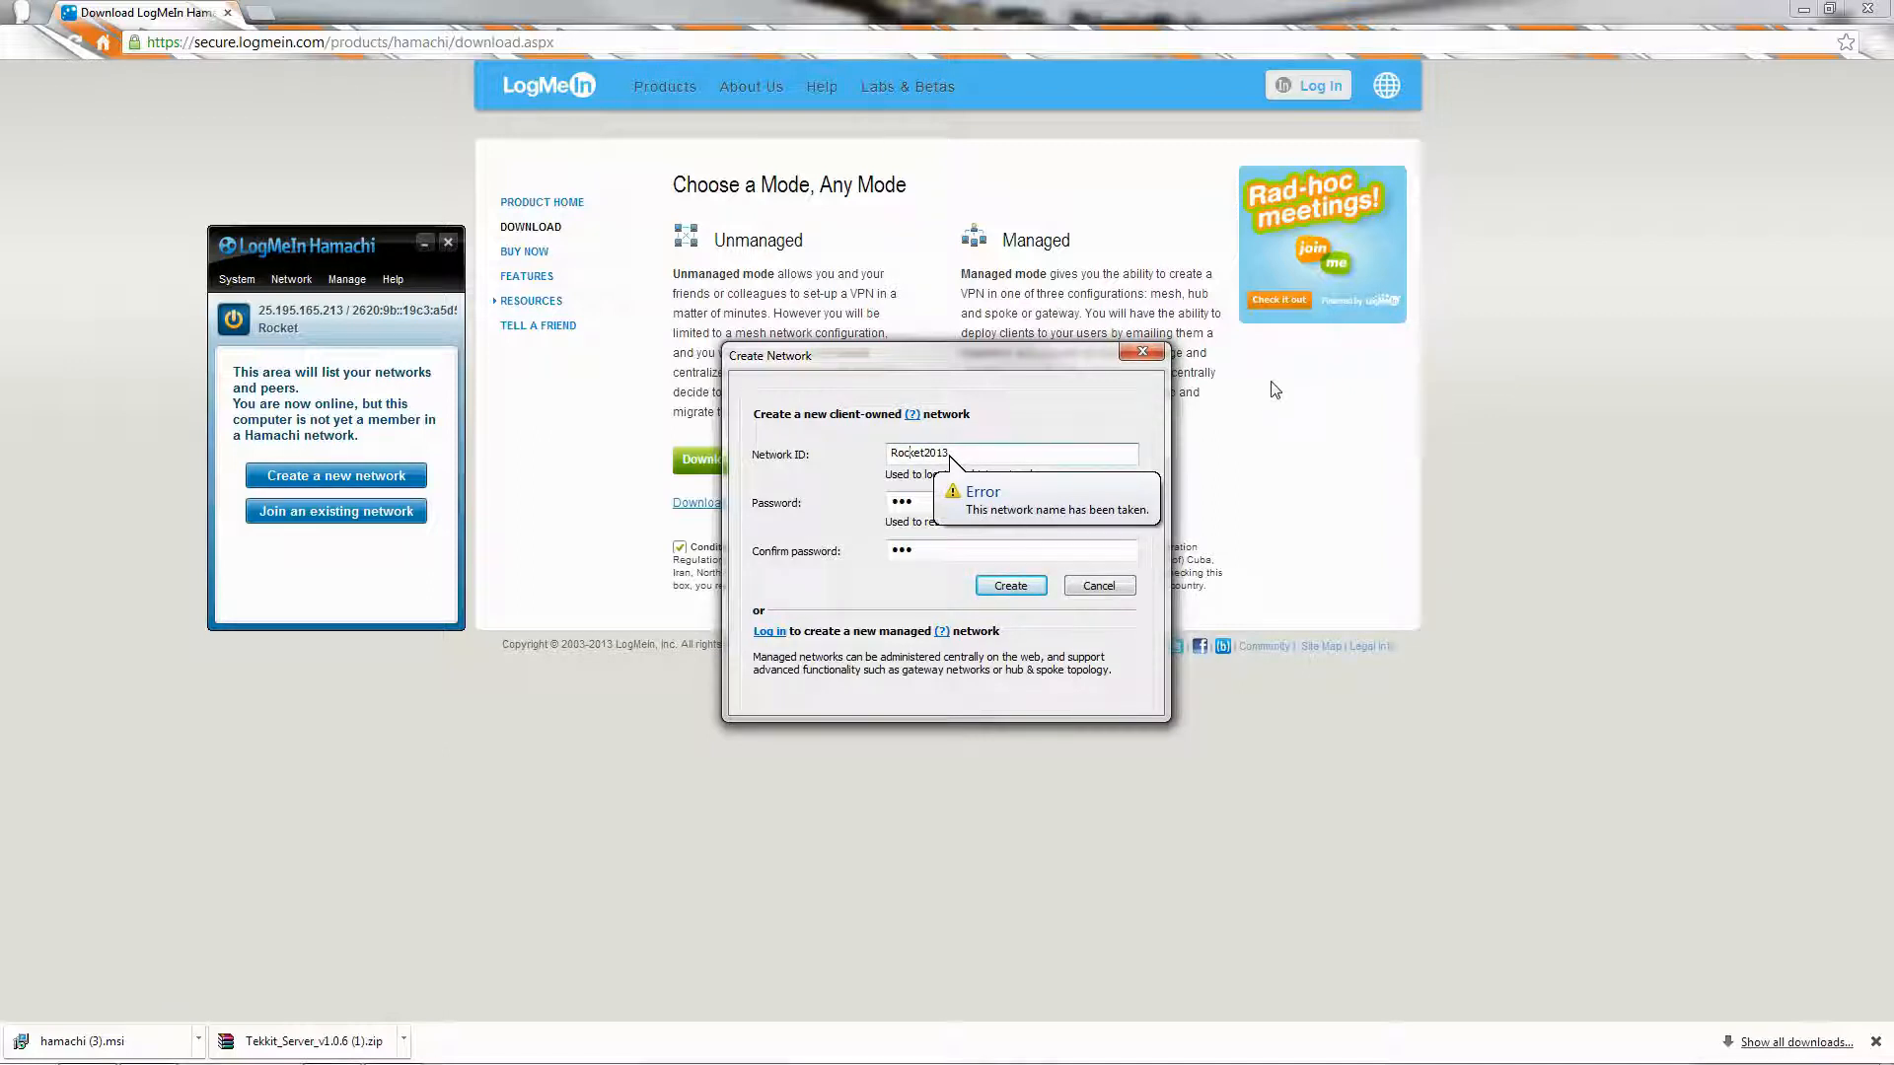
Change the Network ID to FreakinRocket2013 and create the network
key(Home)
text(Freakin)
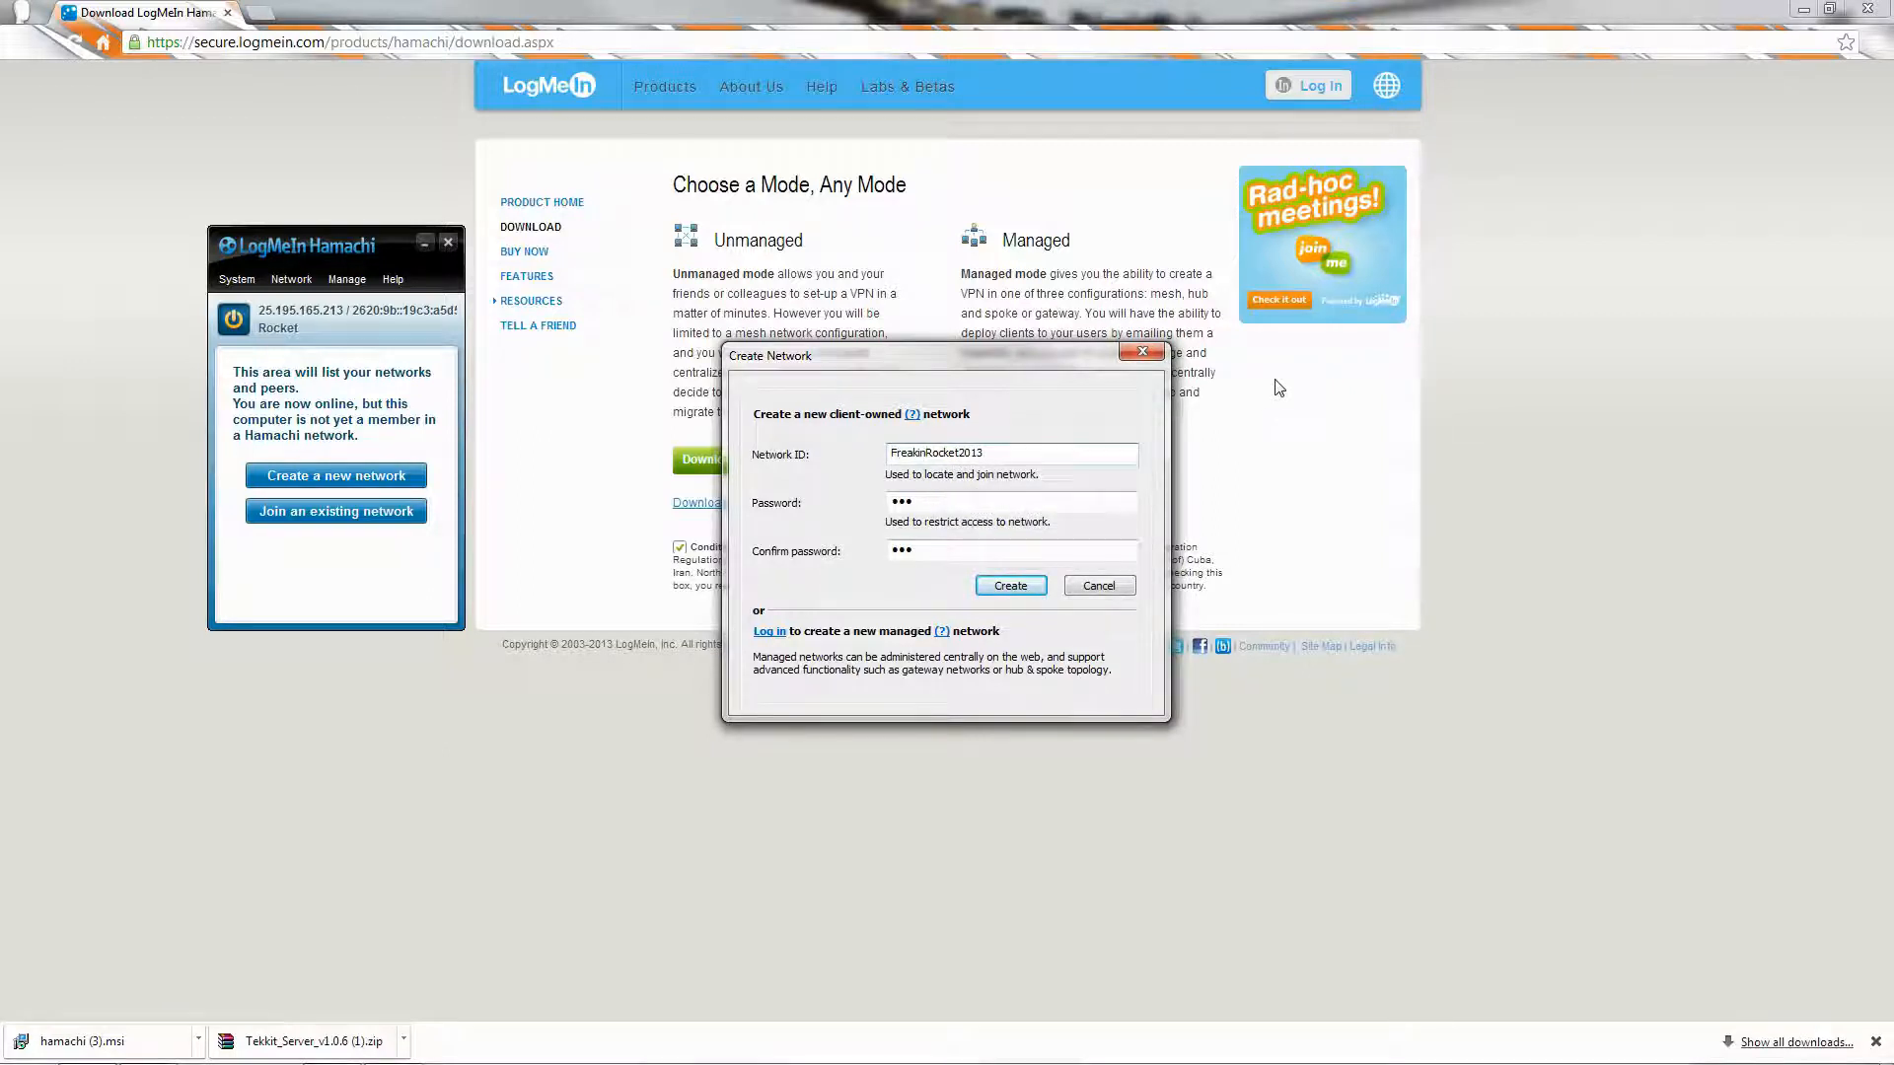
key(Return)
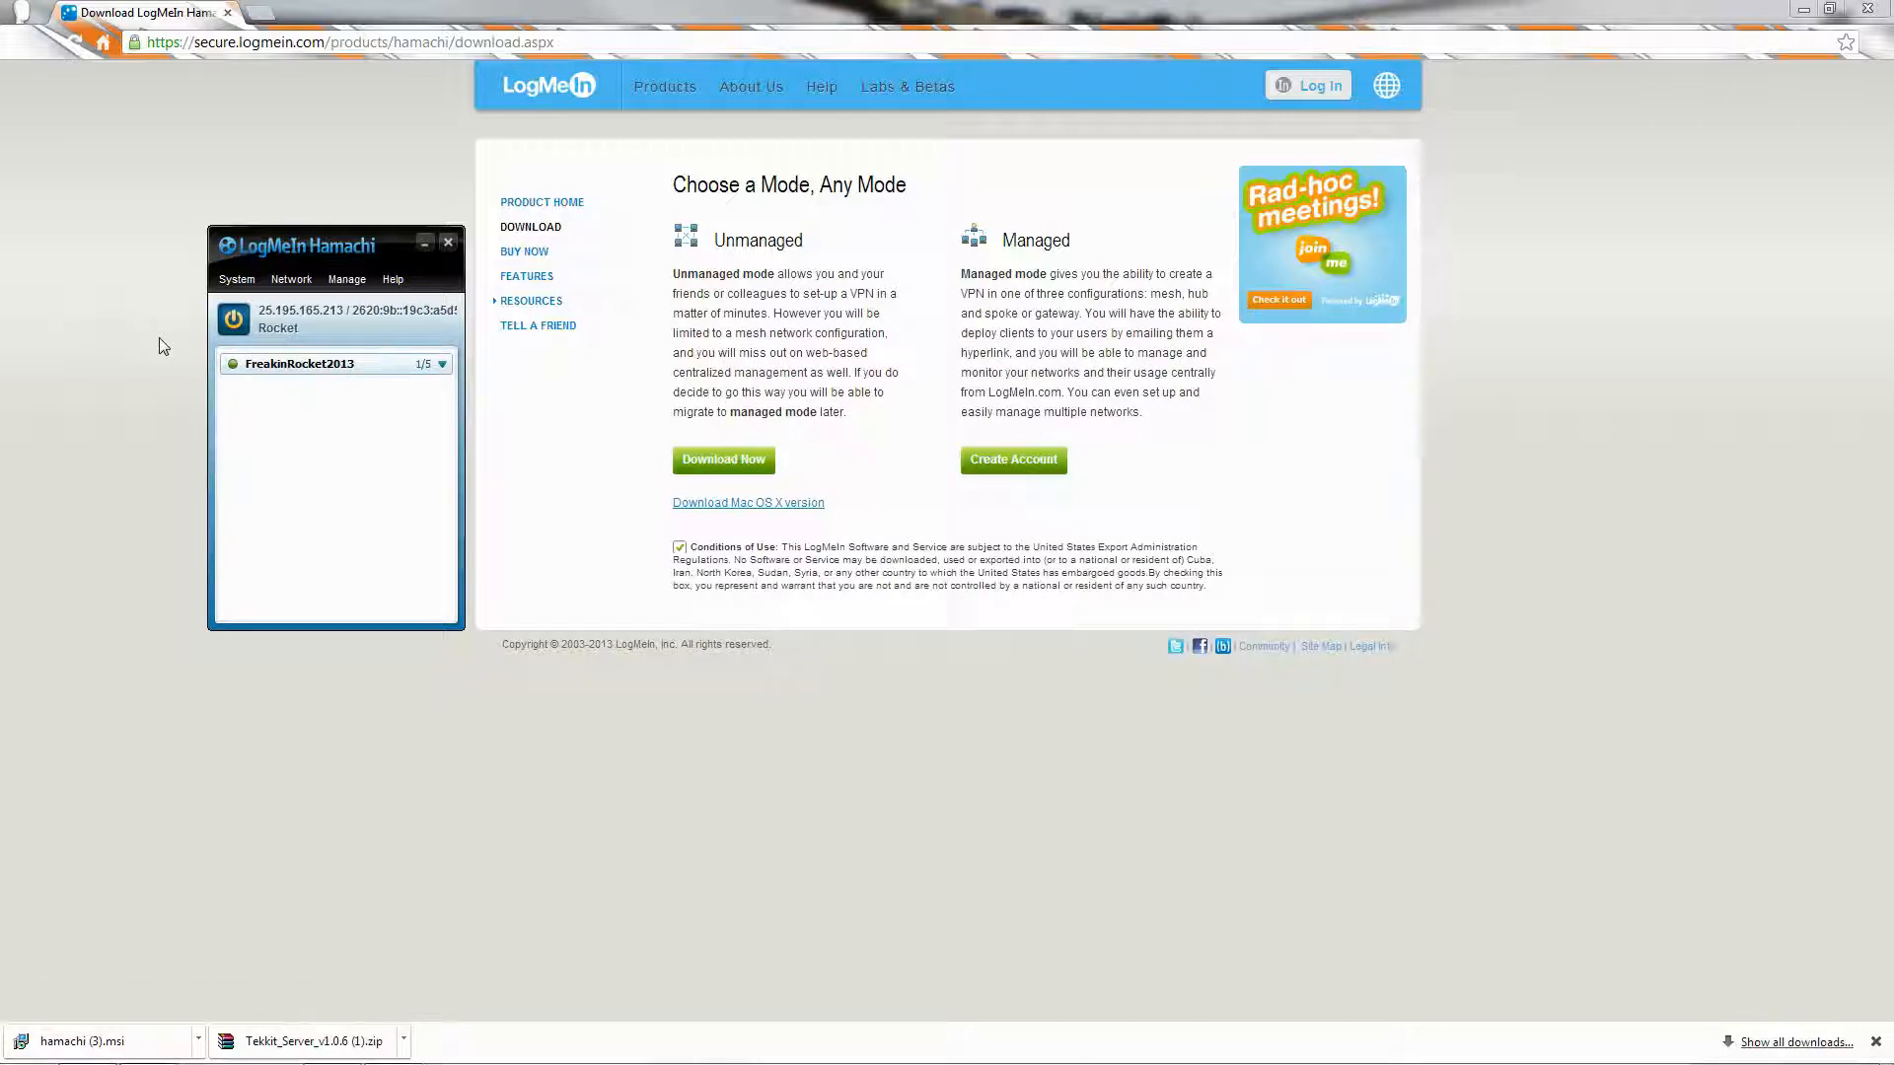
Select the FreakinRocket2013 network and copy this client's IPv4 address from Hamachi
click(445, 366)
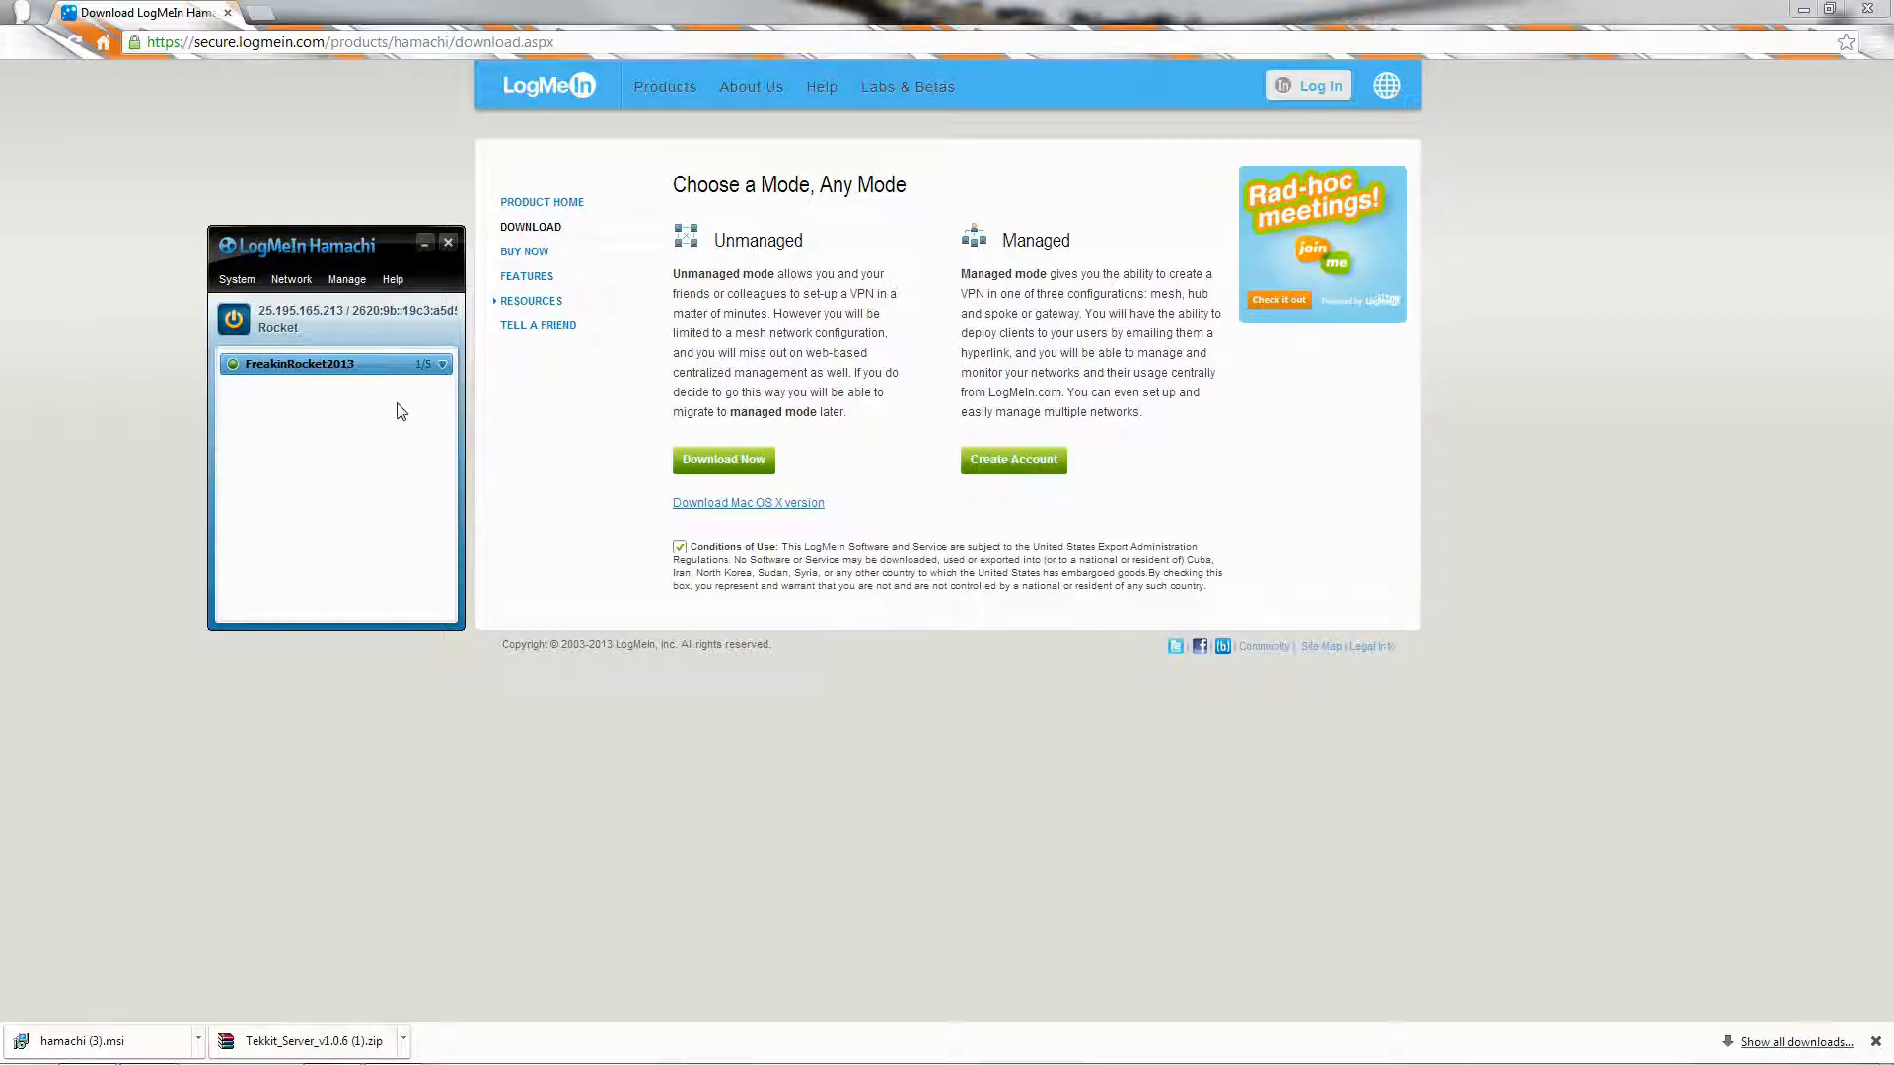
click(313, 312)
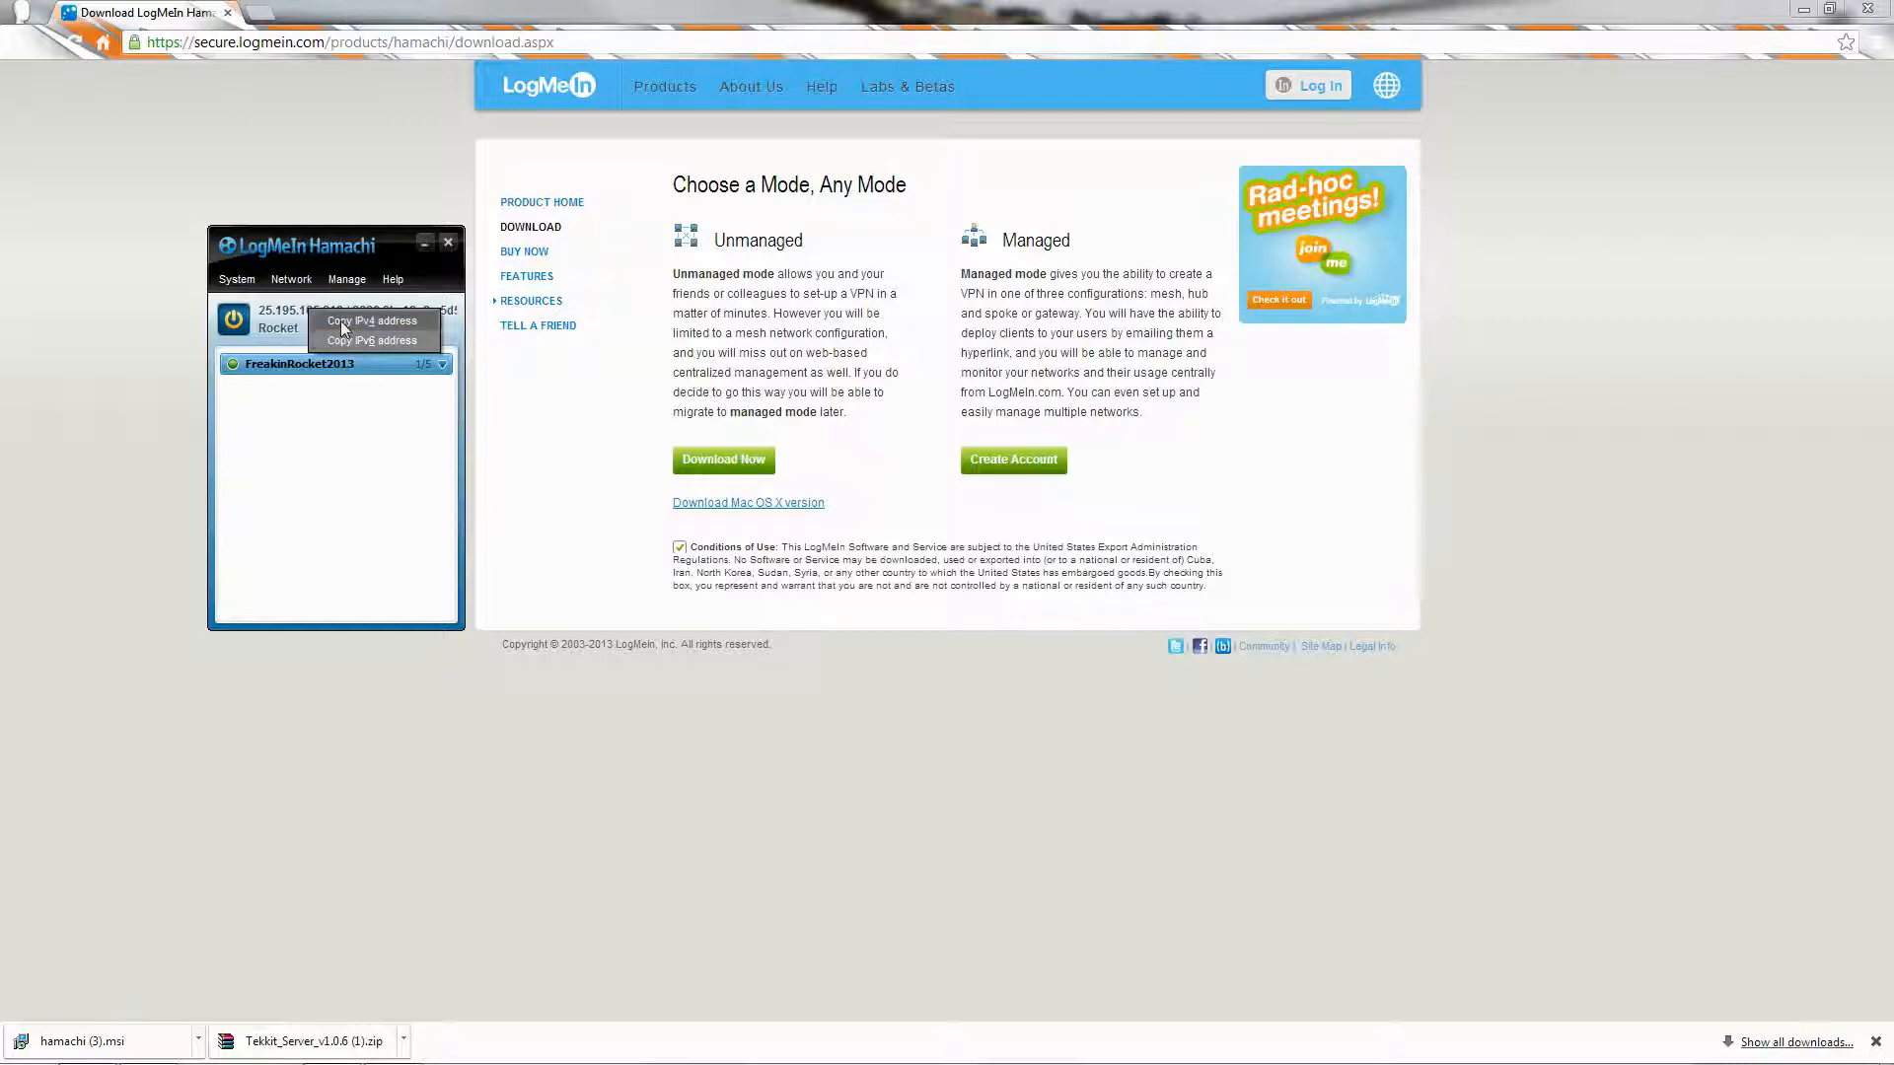
click(344, 324)
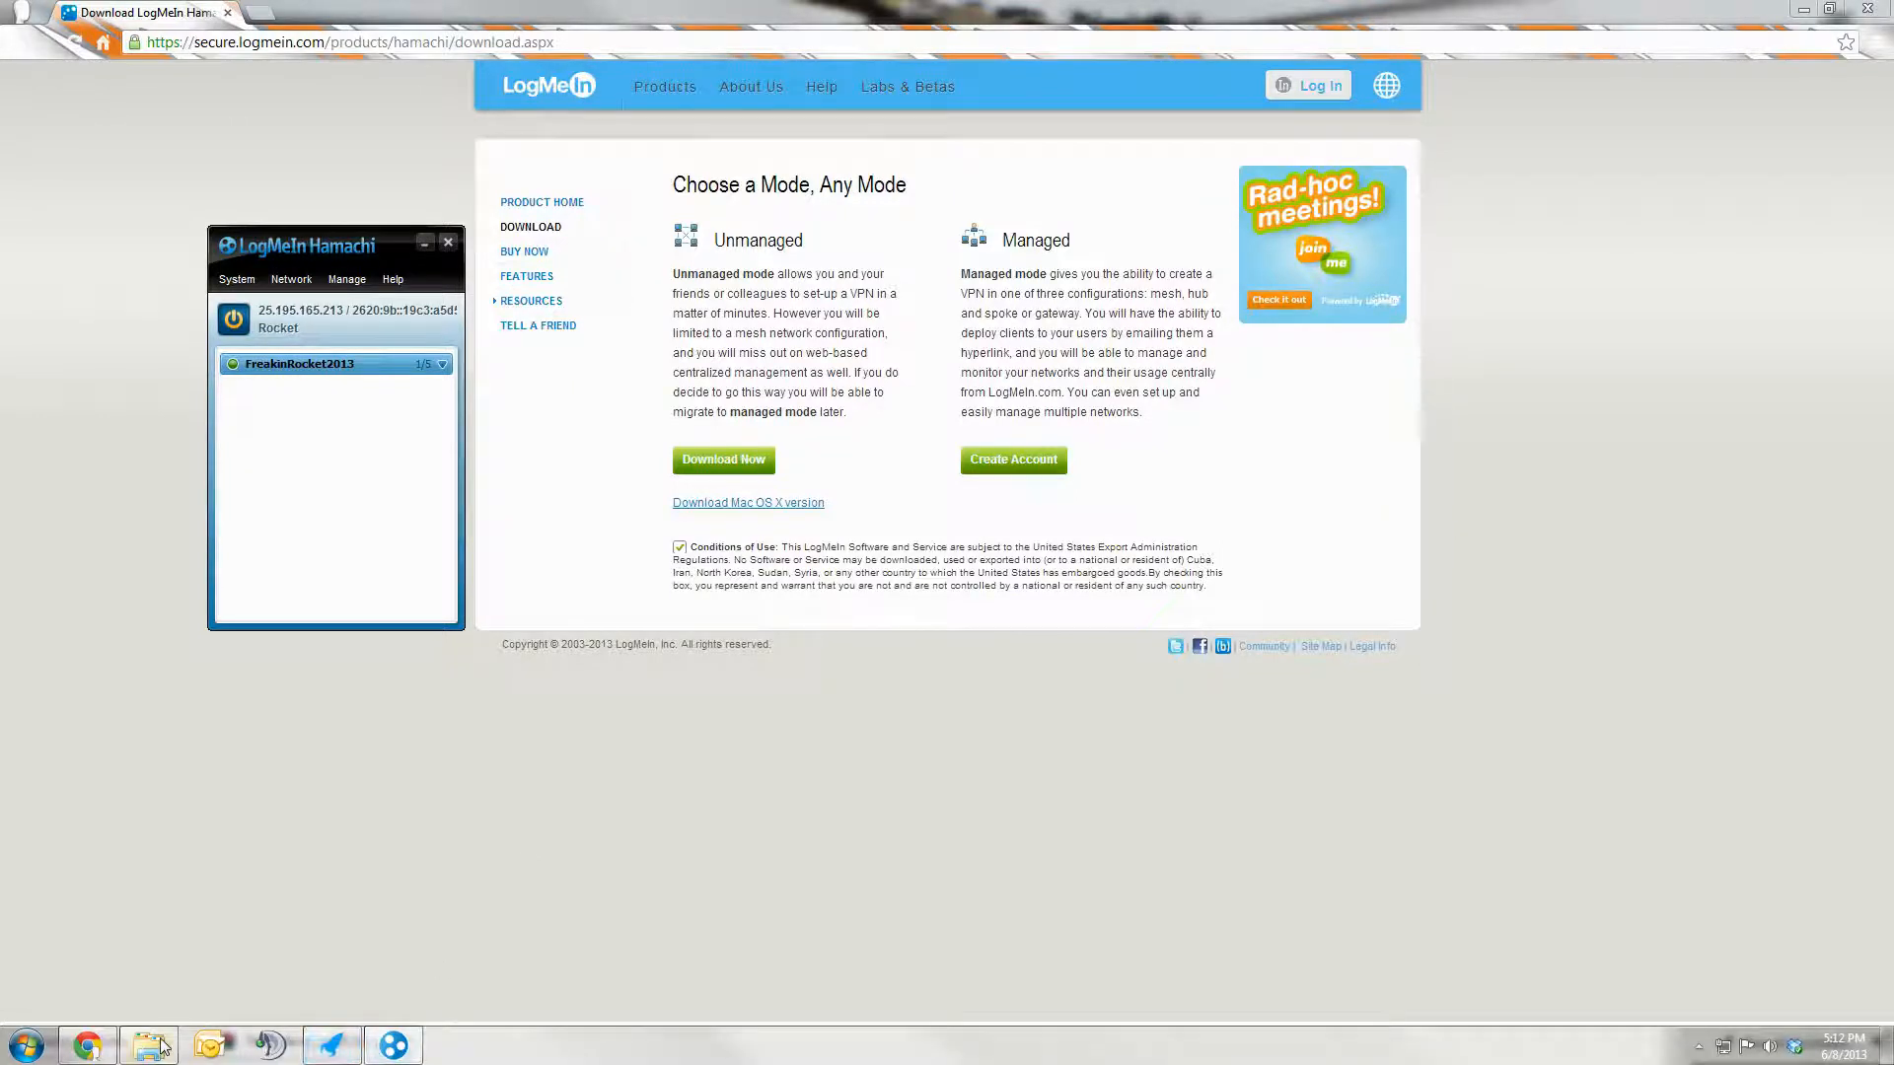
Open server.properties from the Tekkit_Server_v1.0.6 folder in Notepad and set server-ip to 25.195.165.213
click(162, 1046)
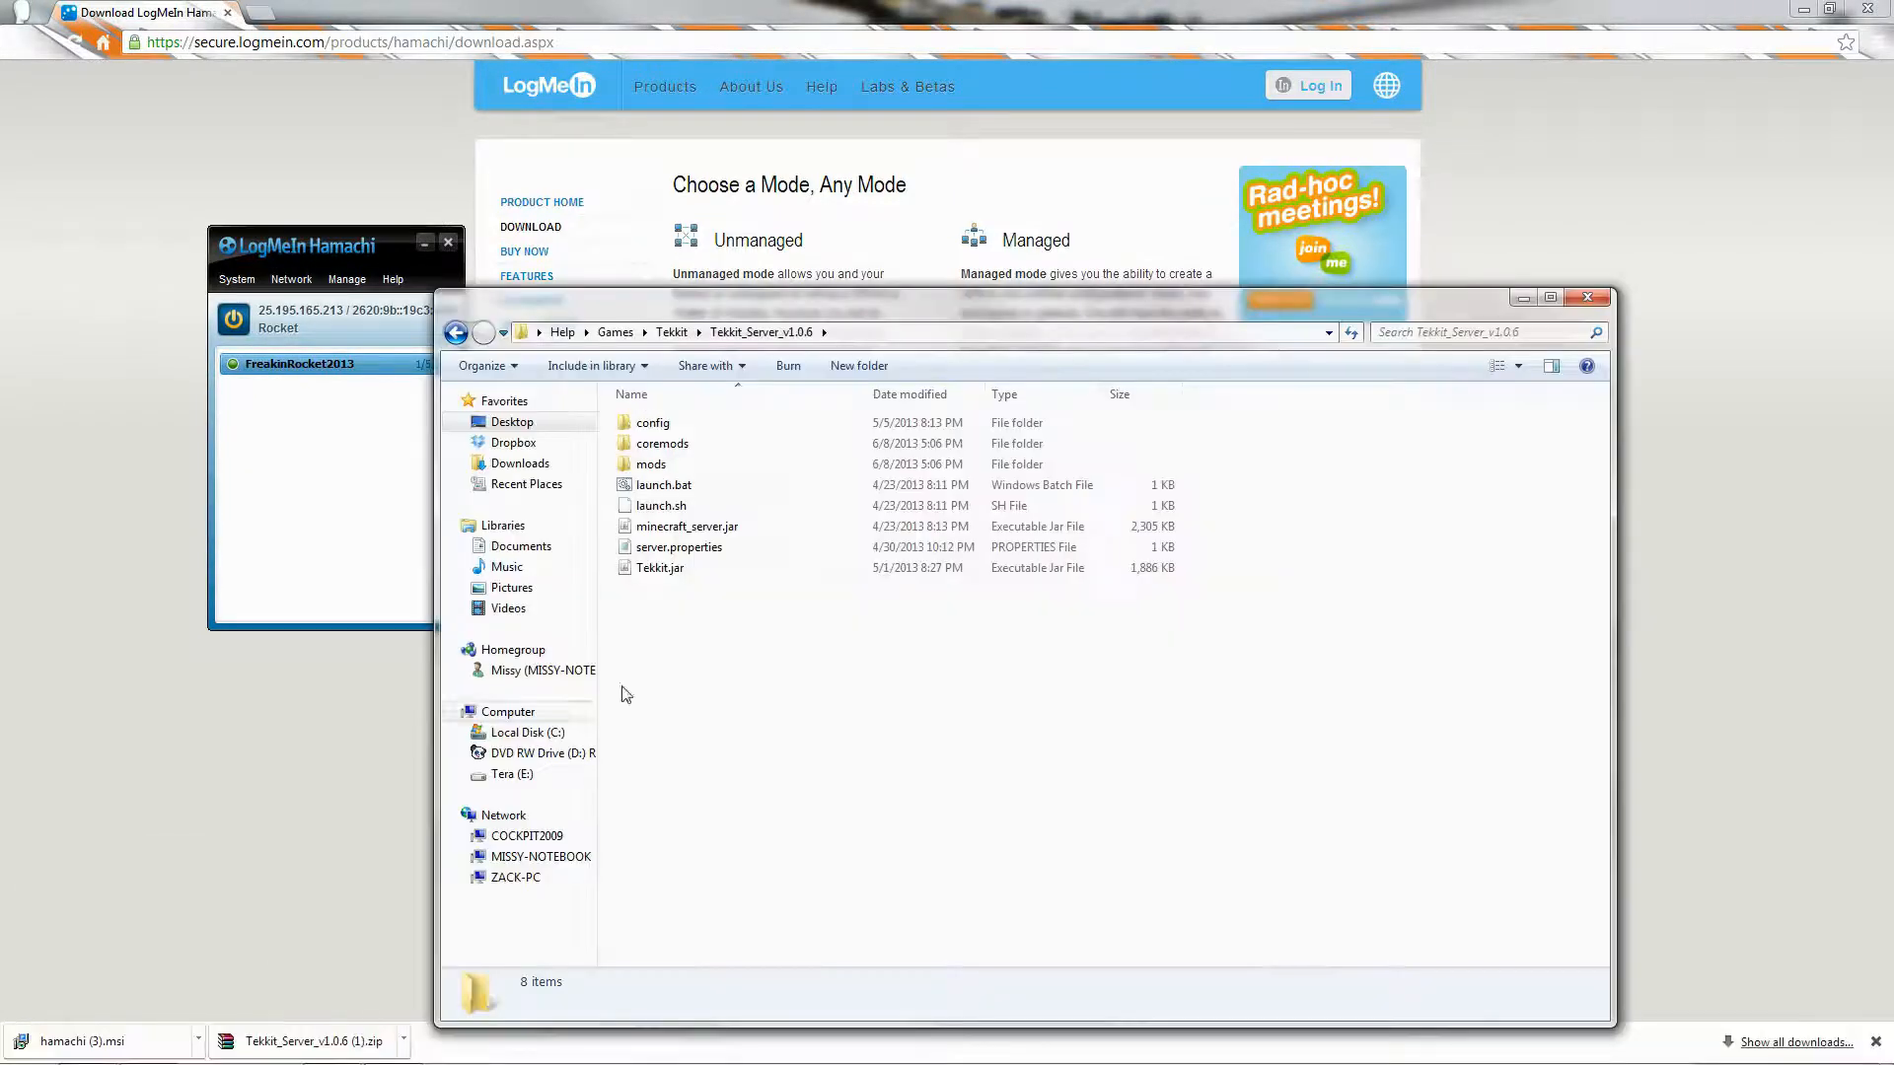
double_click(712, 548)
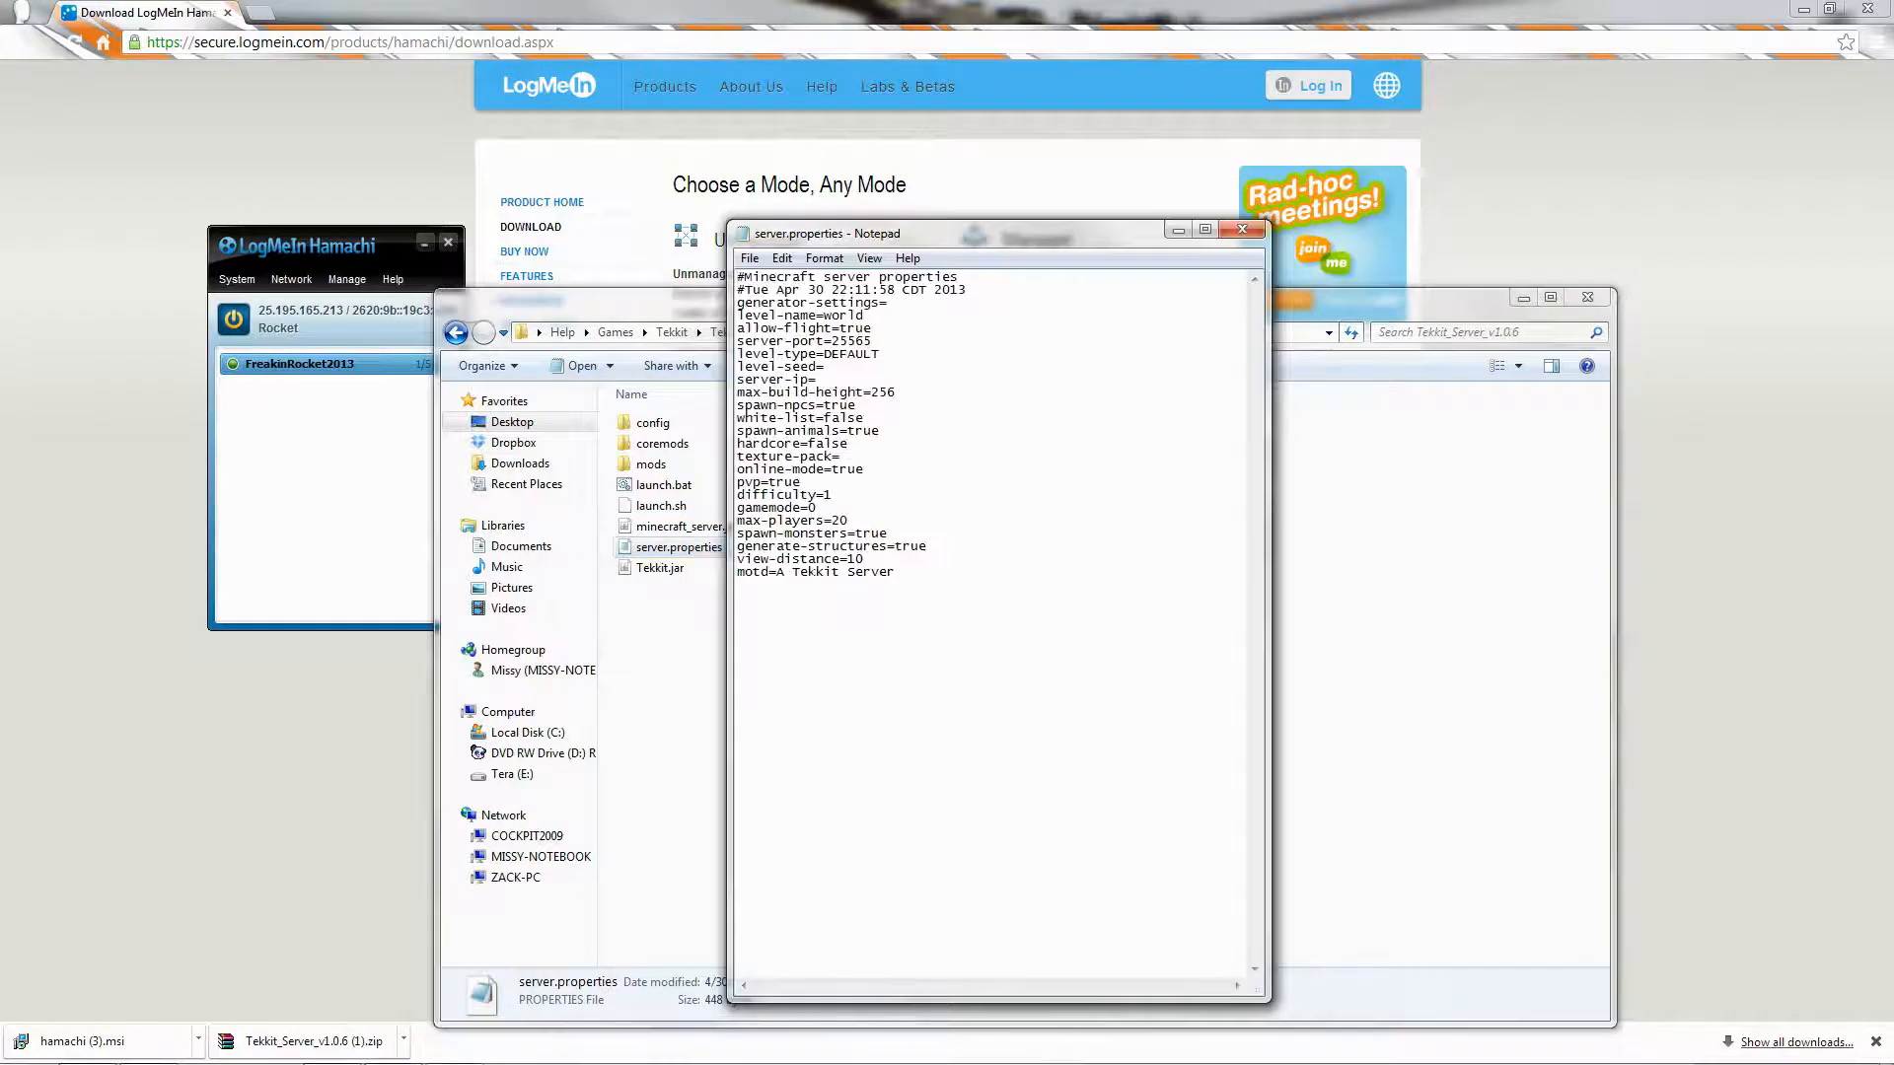
drag(817, 379, 736, 380)
click(817, 379)
text(25.195.165.213)
Replace the motd text in server.properties with "FreakinRocket's server"
key(BackSpace)
key(BackSpace)
key(BackSpace)
key(BackSpace)
key(BackSpace)
key(BackSpace)
key(BackSpace)
key(BackSpace)
key(BackSpace)
key(BackSpace)
key(BackSpace)
key(BackSpace)
key(BackSpace)
text(FreakinRocket)
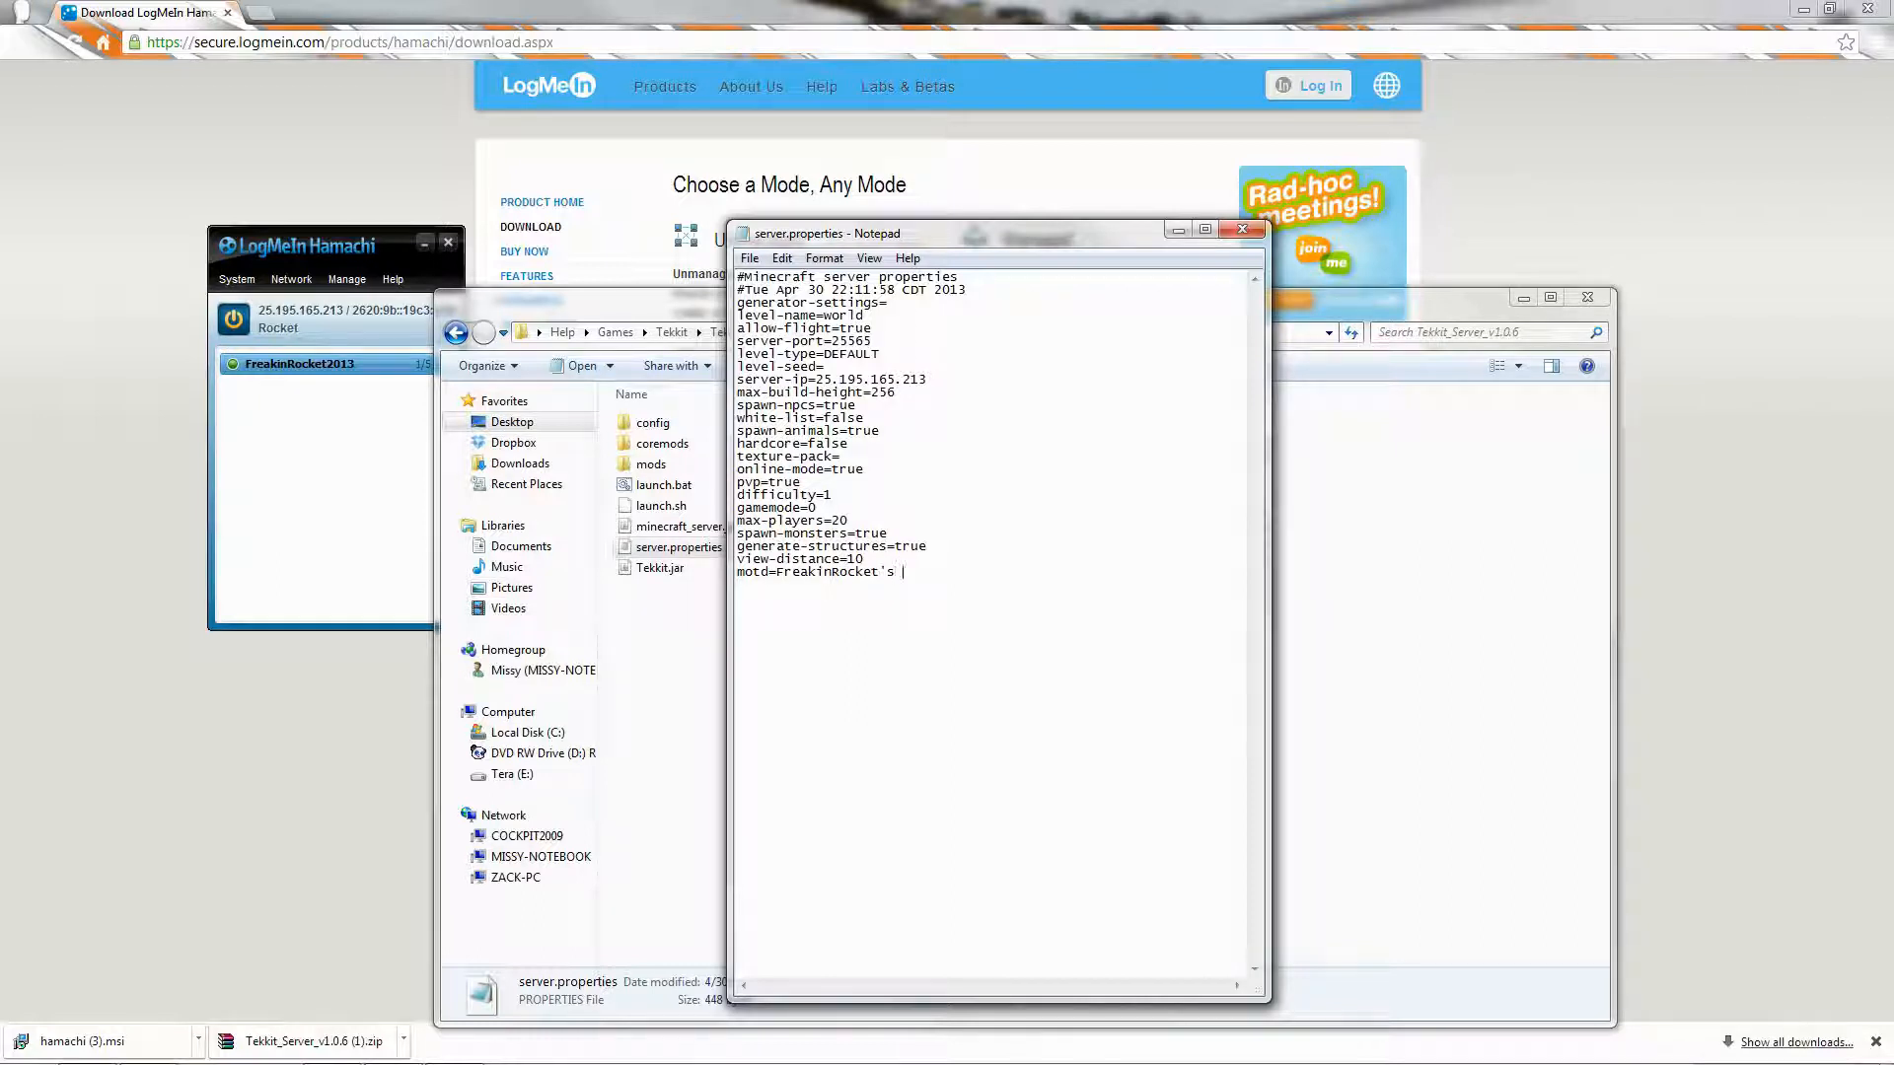
text('s )
text(Awes)
key(BackSpace)
key(BackSpace)
key(BackSpace)
key(BackSpace)
text(server)
Set max-players to 5 and save server.properties
key(BackSpace)
key(BackSpace)
click(750, 259)
click(779, 324)
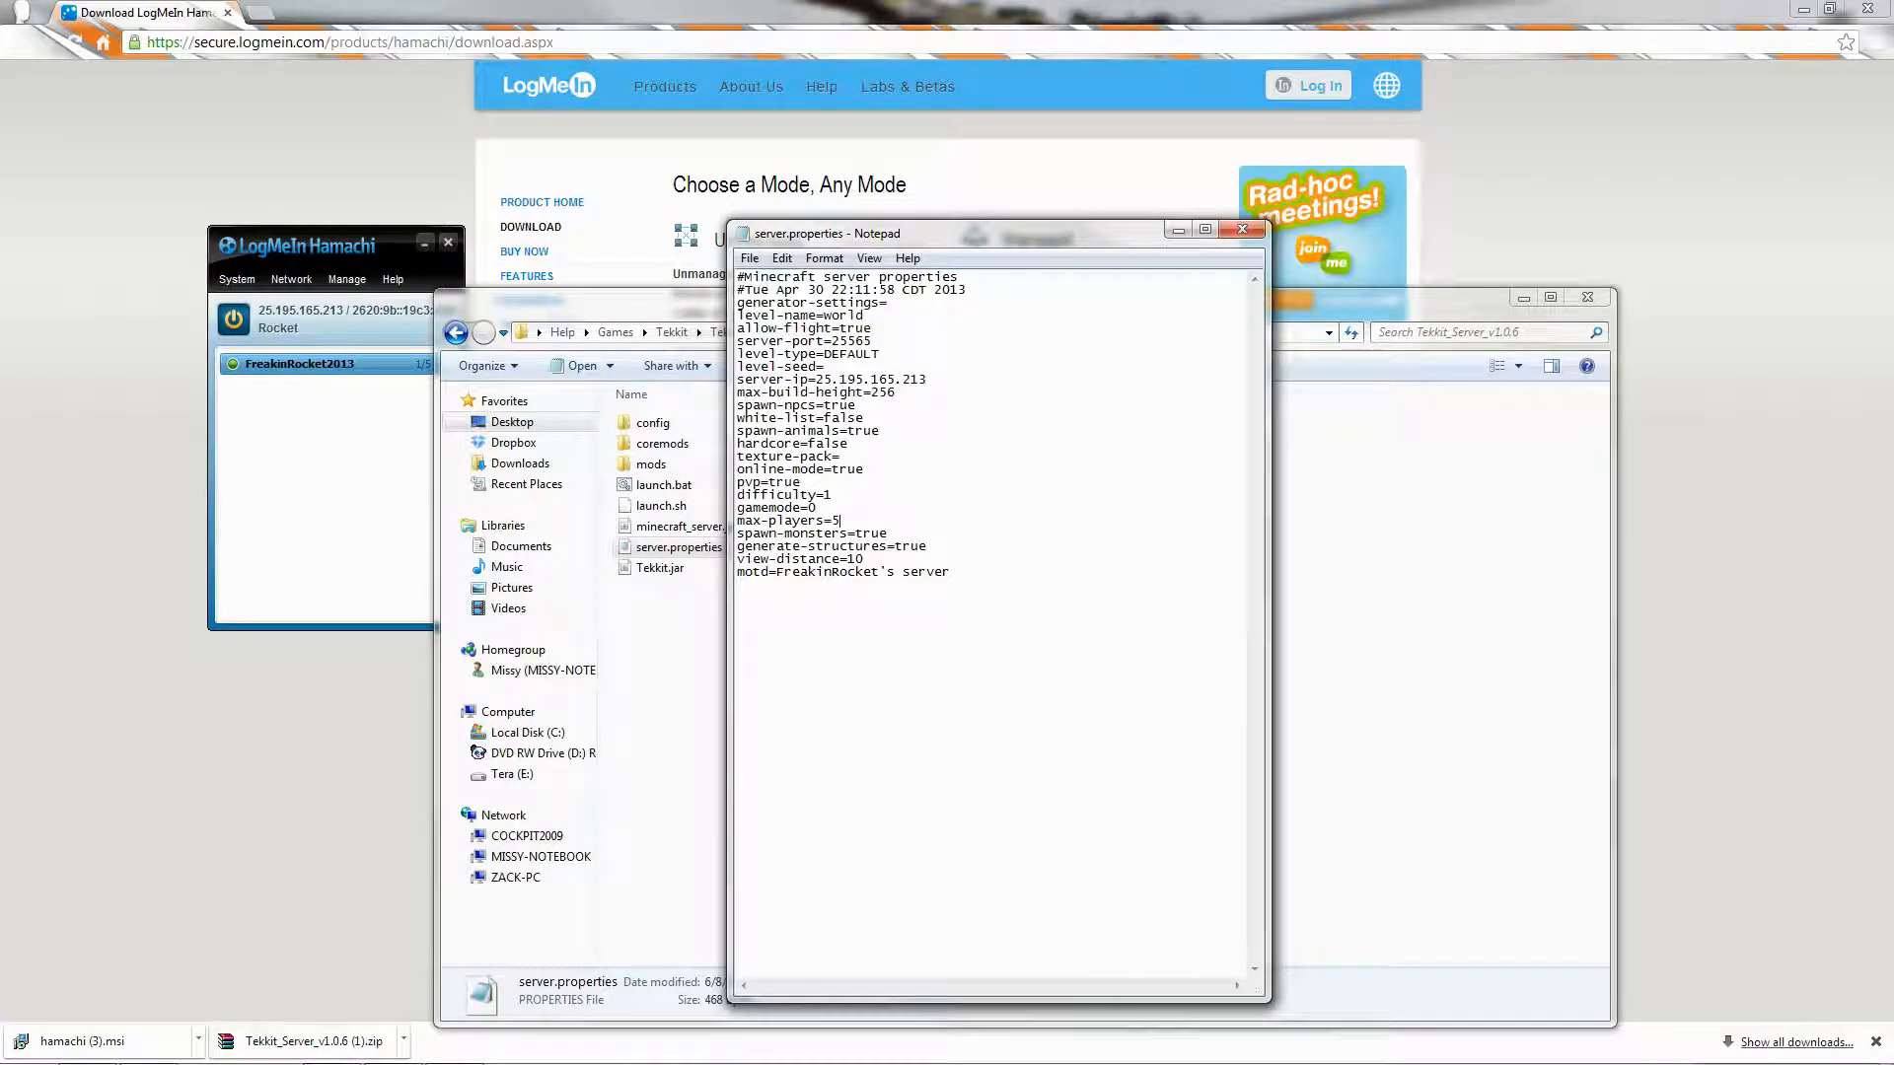
Set level-name to Test in server.properties, save the file and close Notepad
key(BackSpace)
key(BackSpace)
key(BackSpace)
key(BackSpace)
key(BackSpace)
text(Hest)
click(754, 257)
click(779, 324)
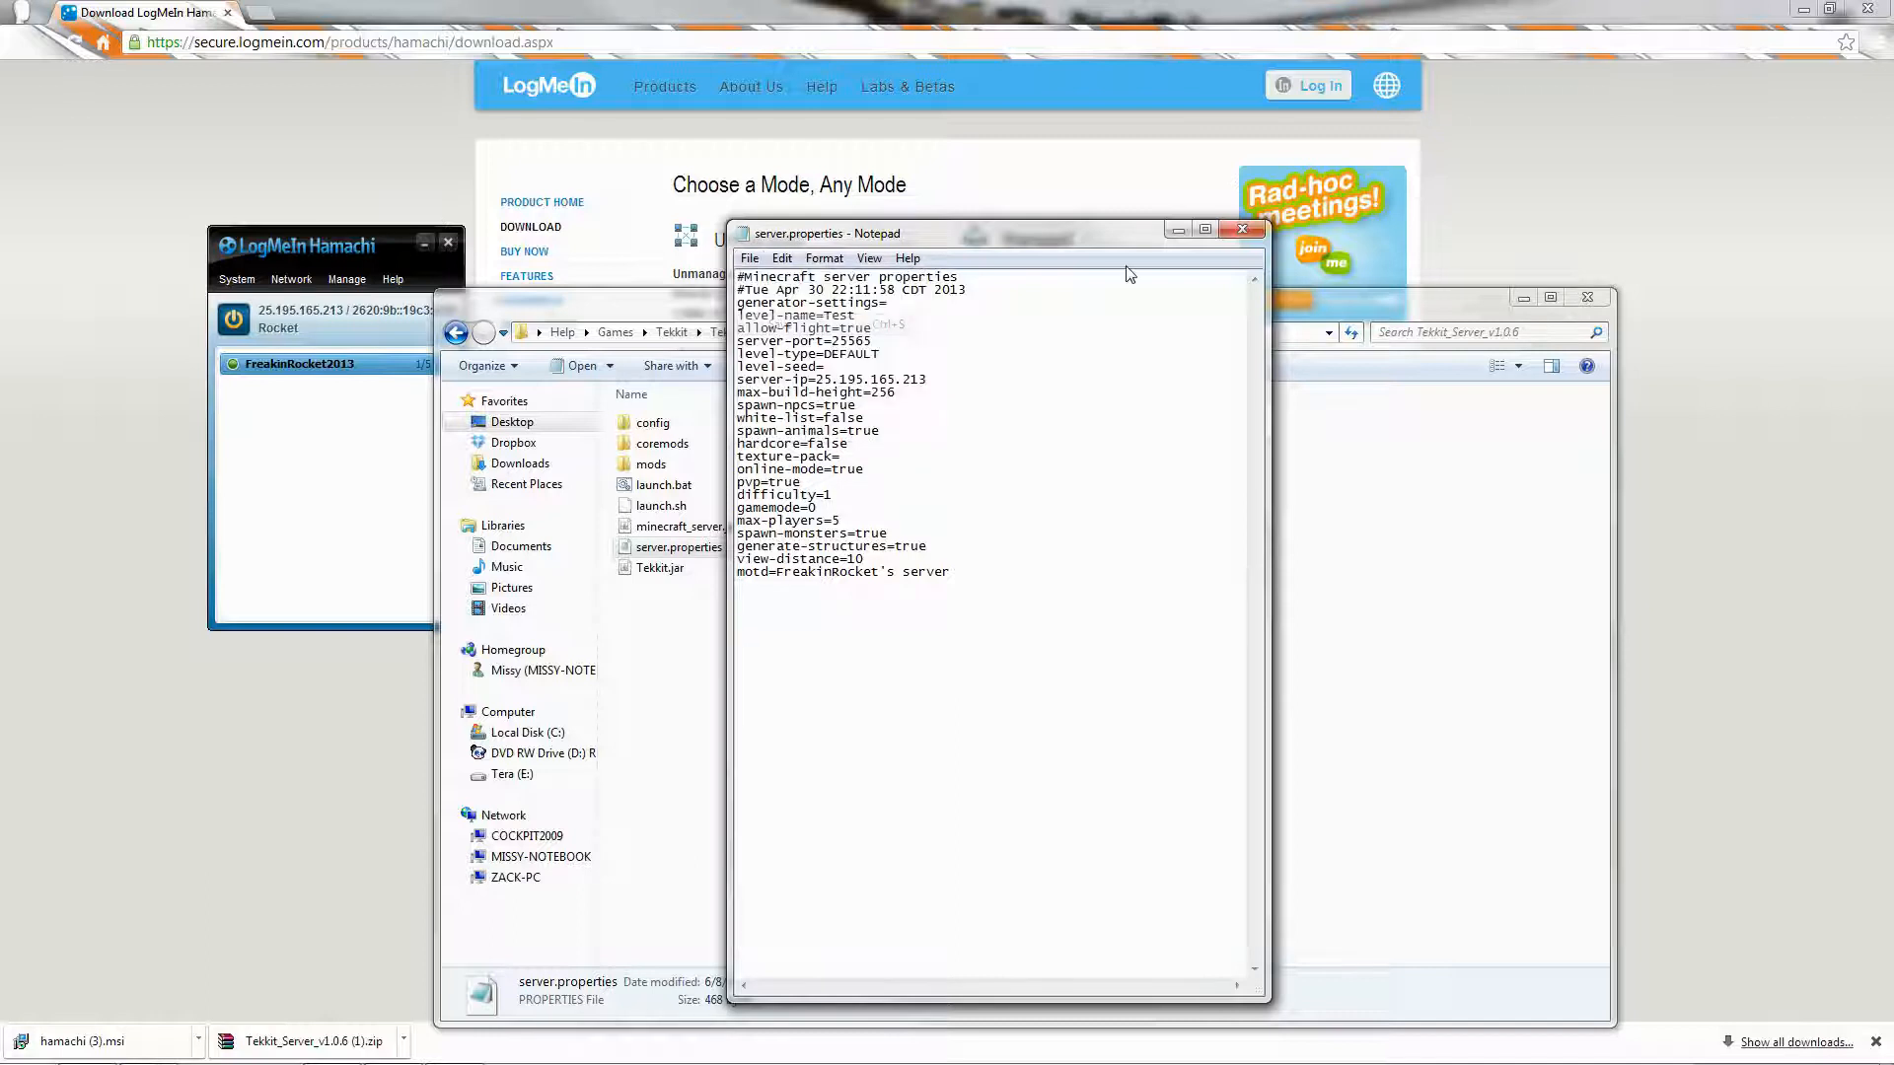
click(1242, 231)
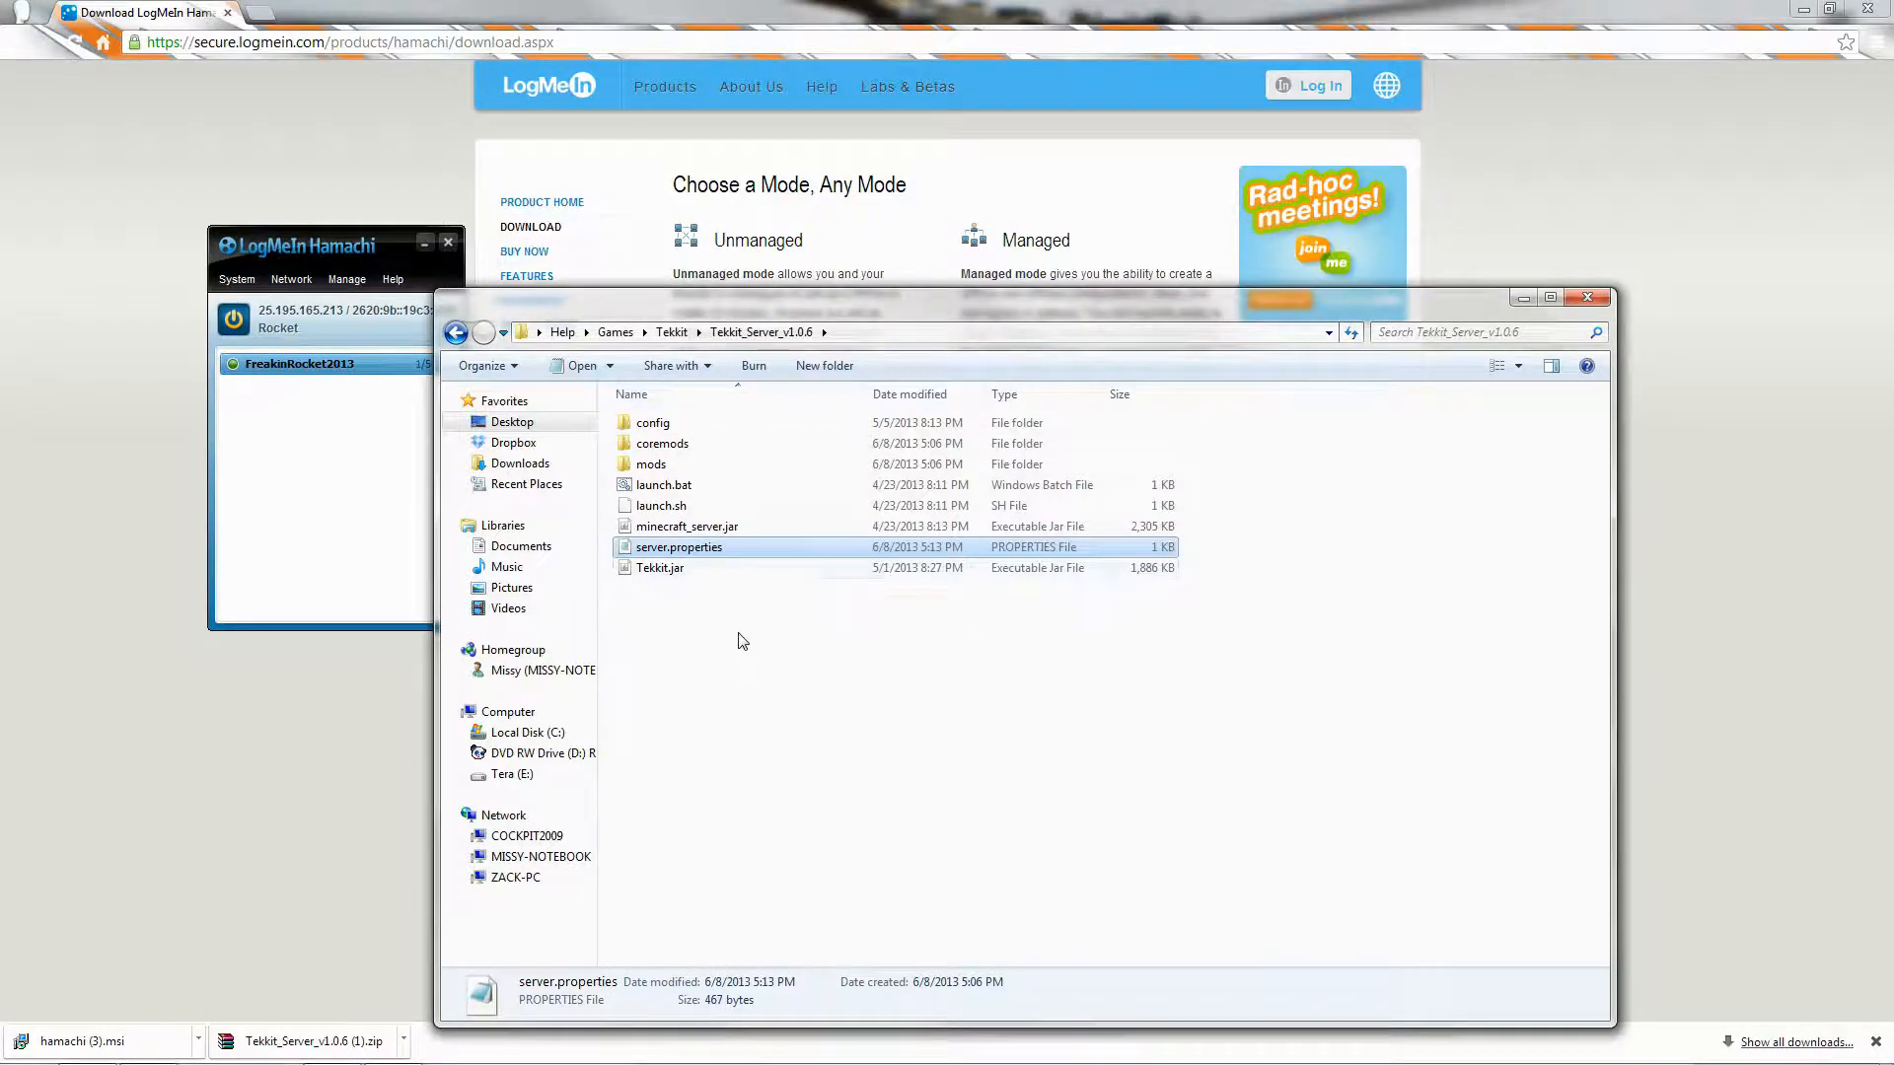
Start the Tekkit server by running launch.bat, and close the Hamachi window while keeping Hamachi running in the background
double_click(687, 492)
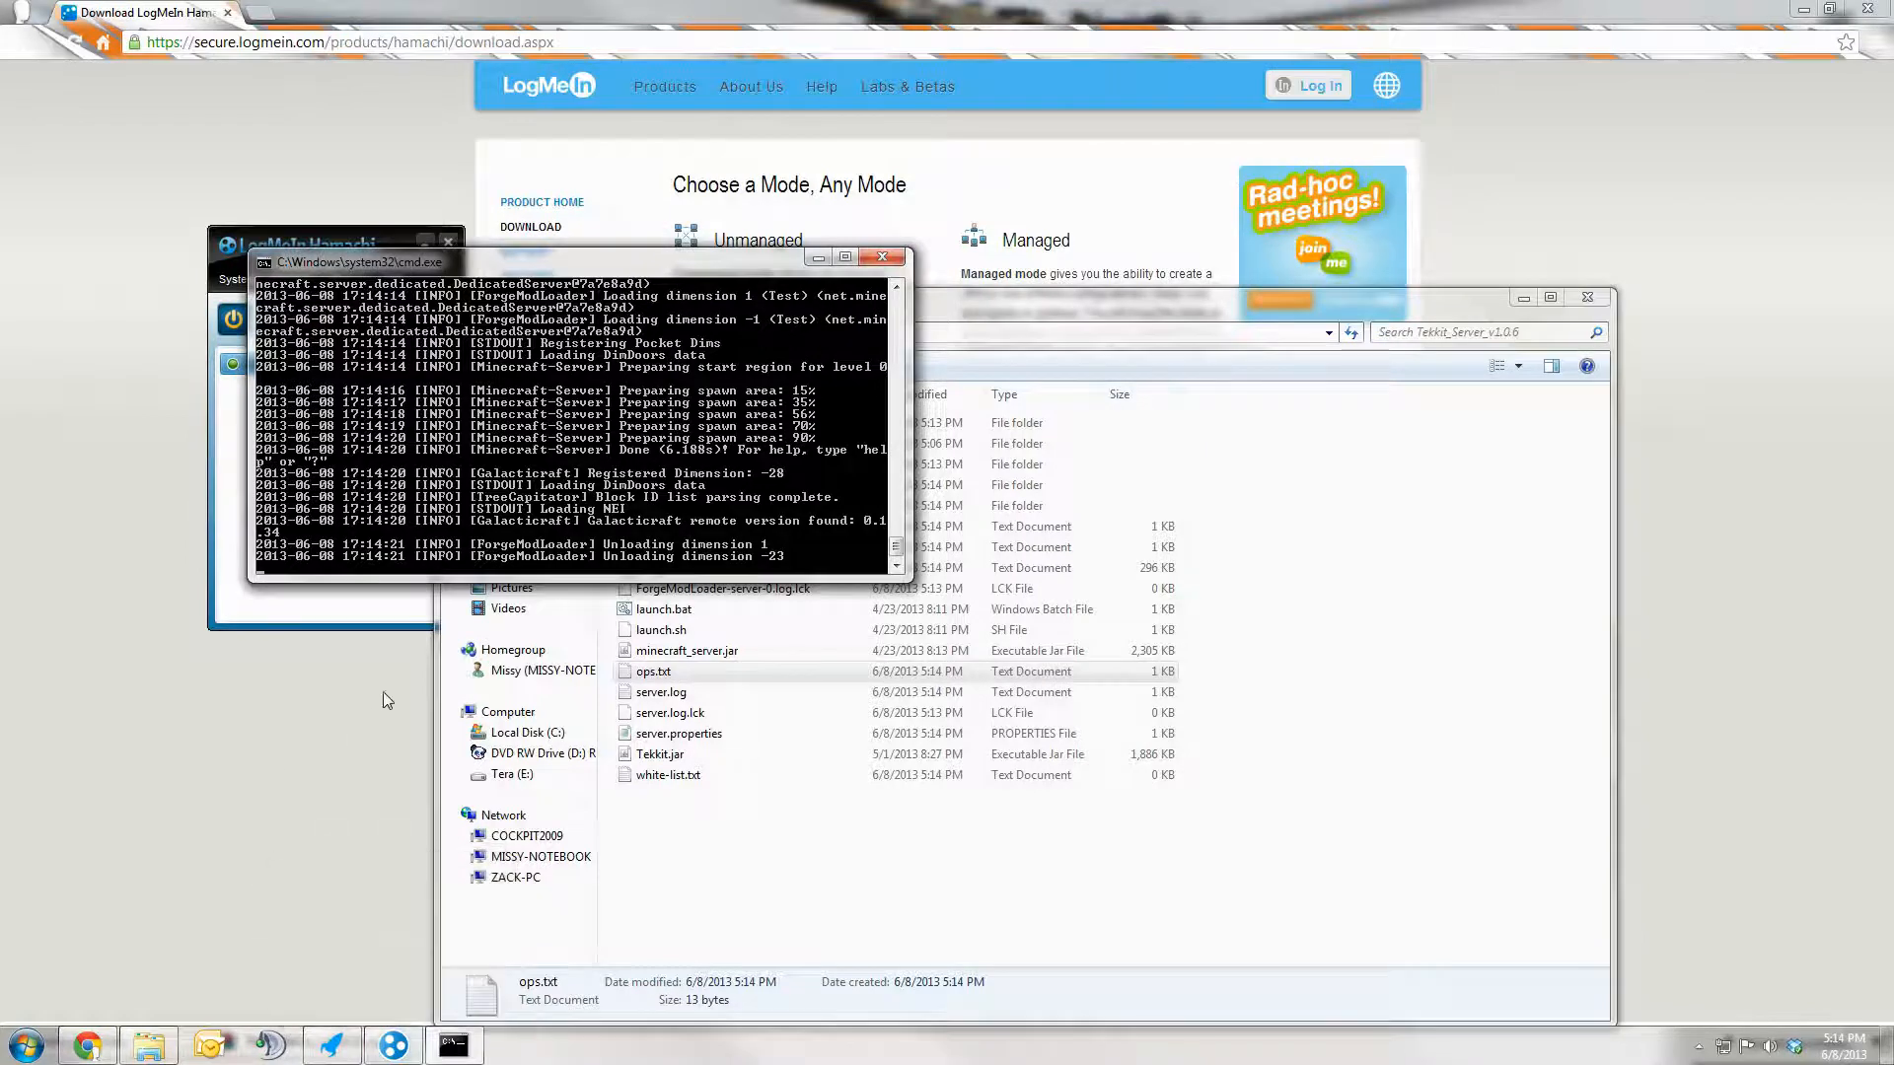
click(413, 1055)
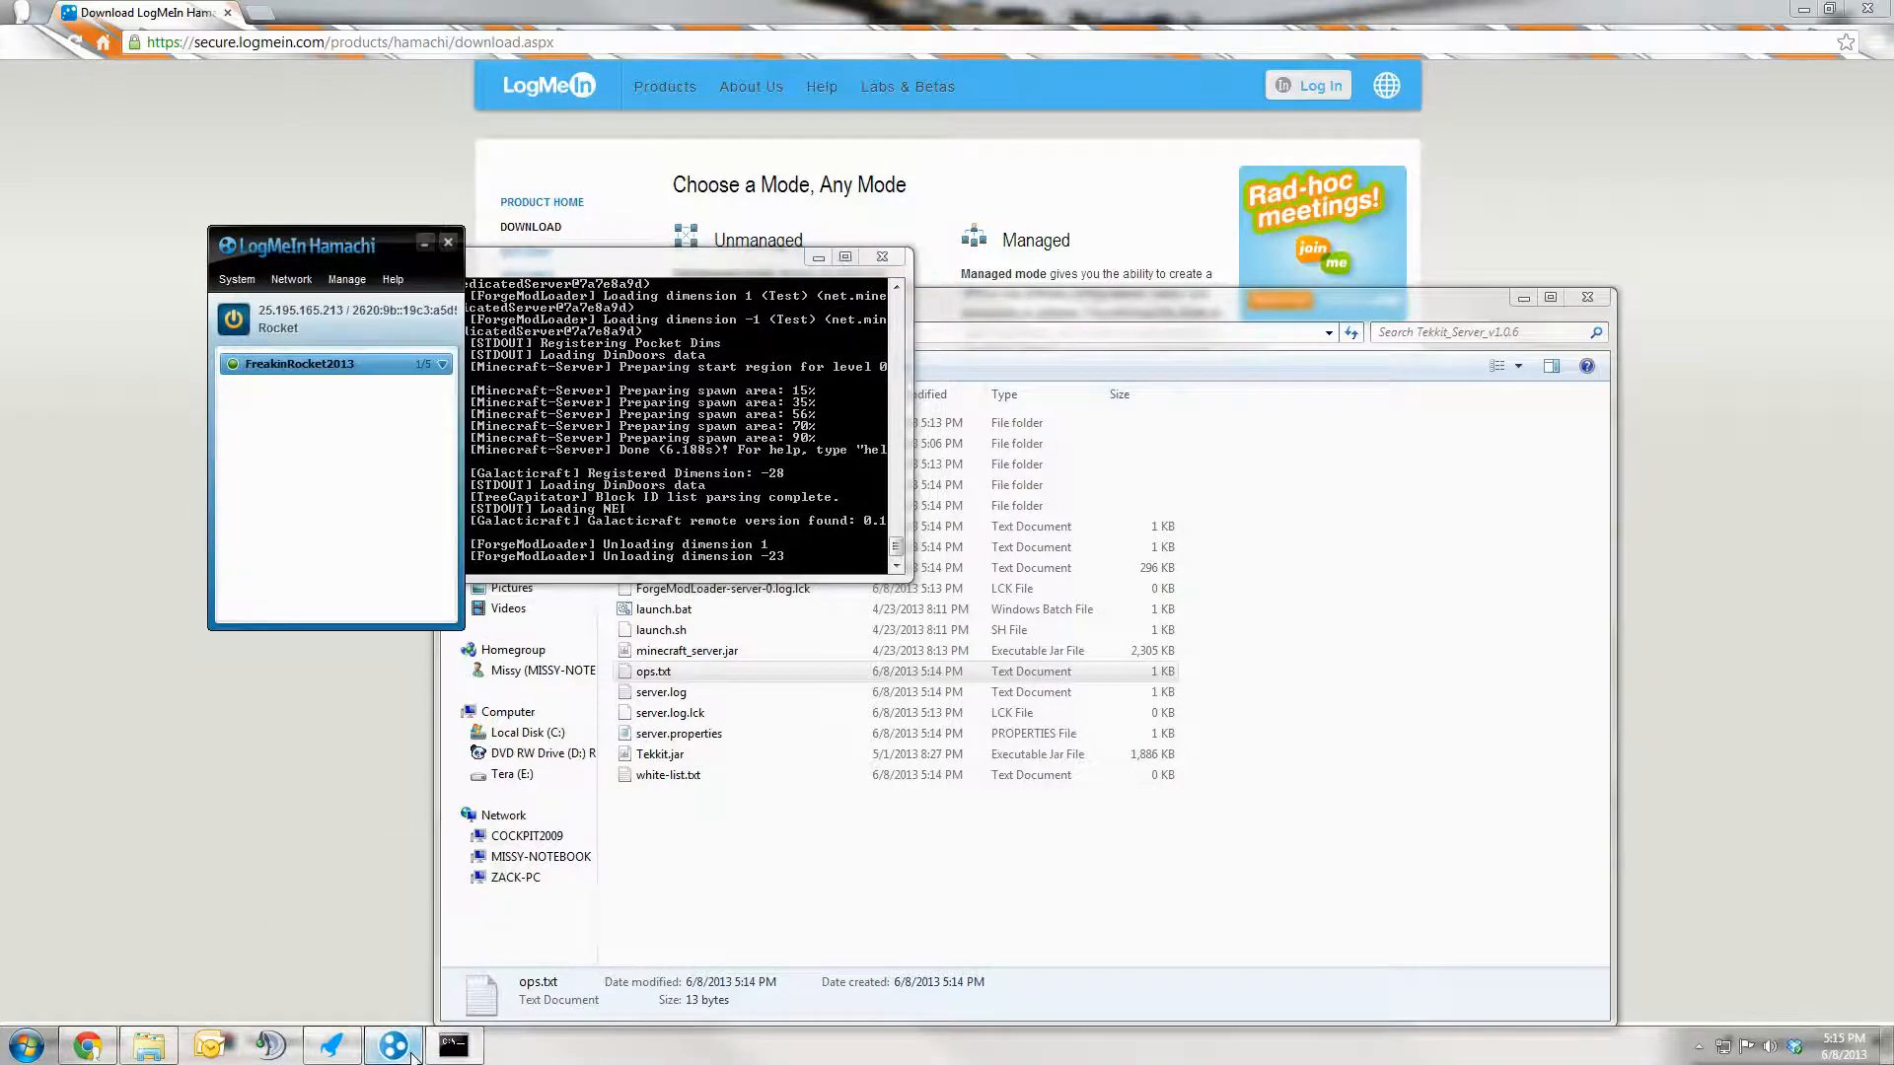
click(448, 241)
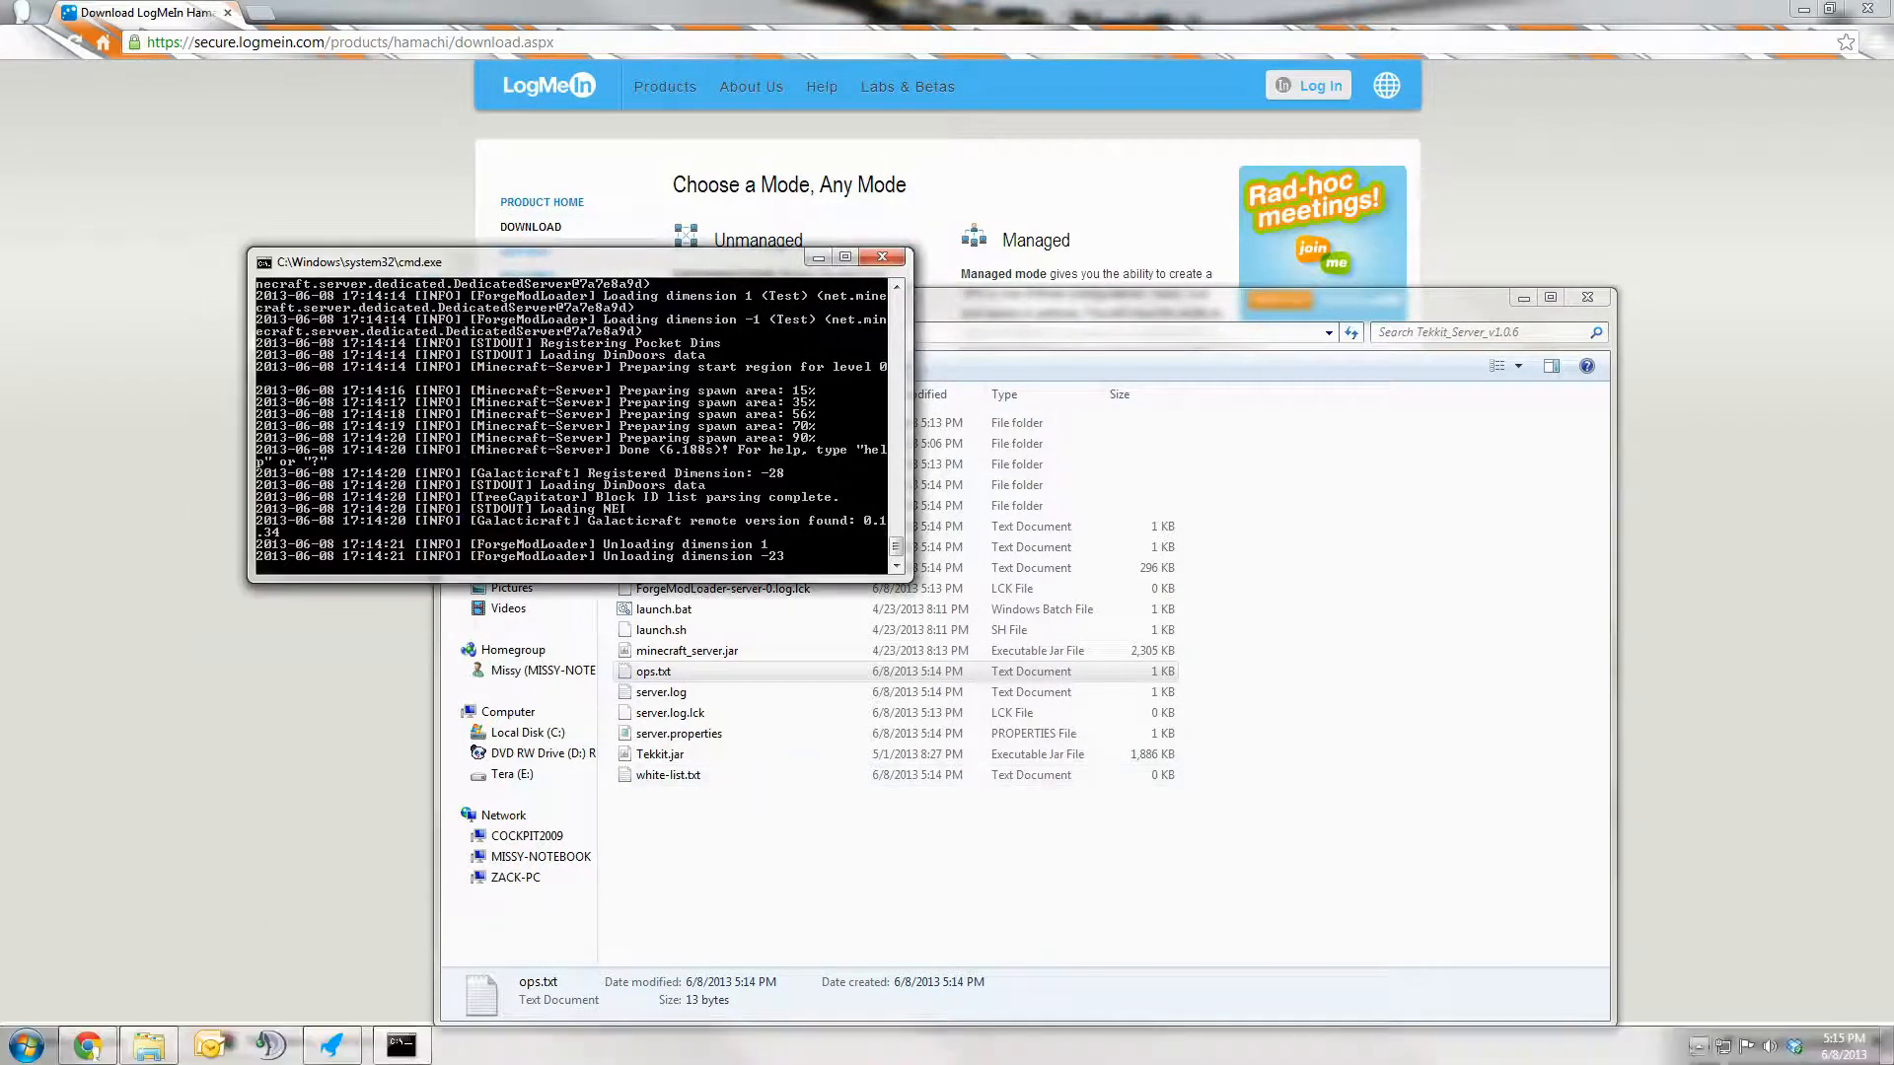
click(1697, 1045)
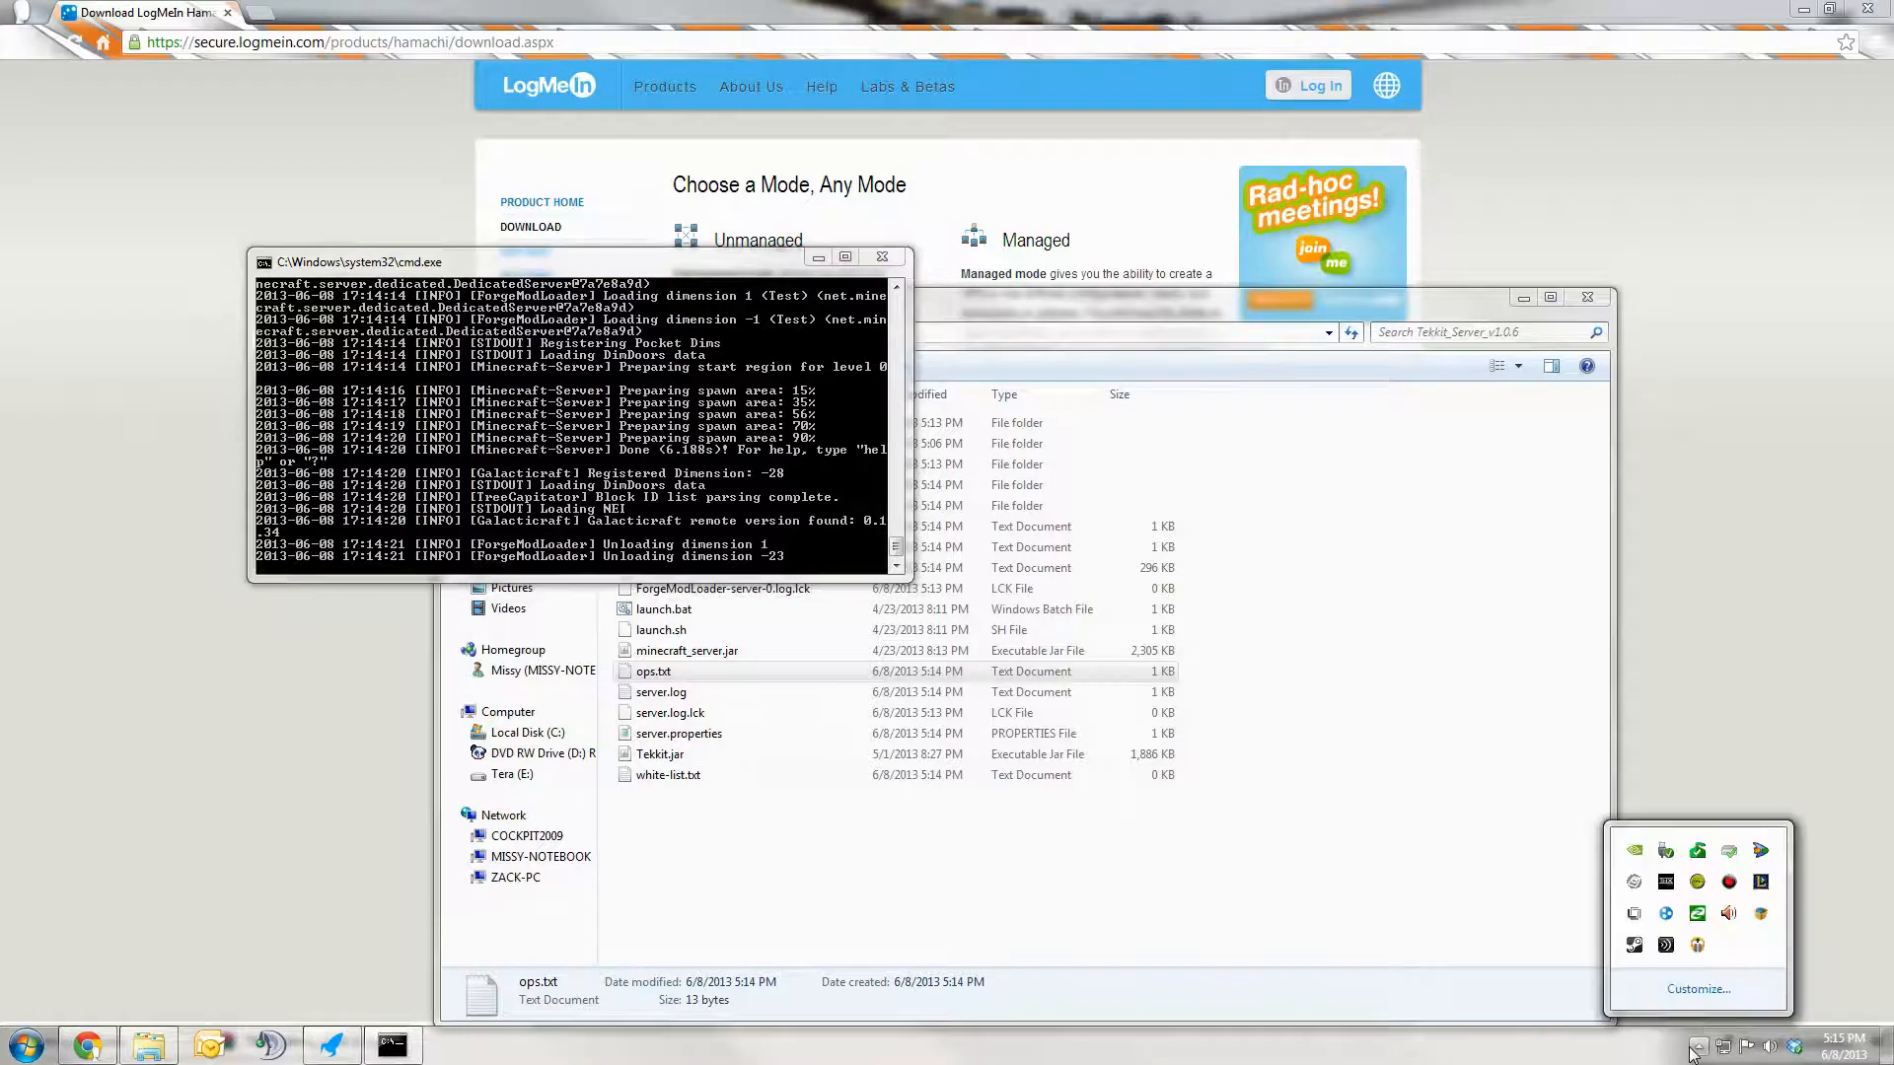
right_click(1666, 916)
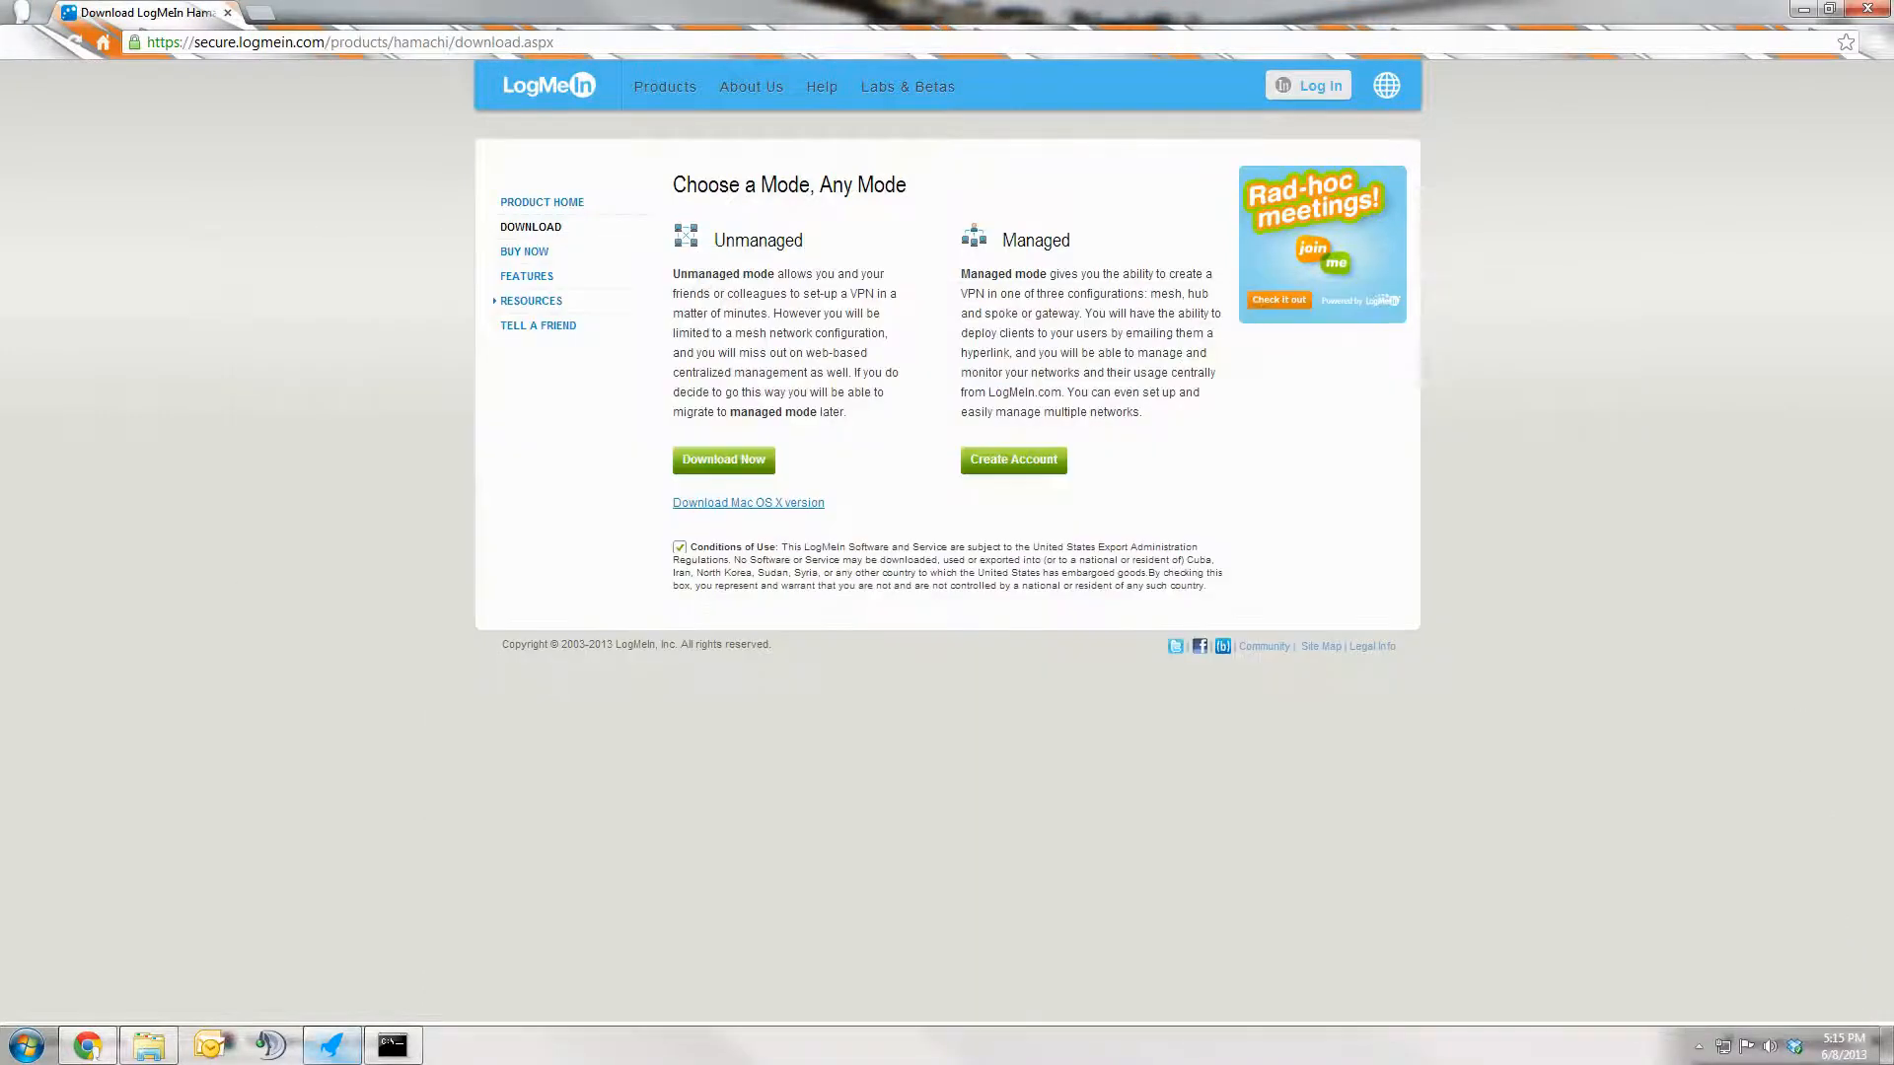
Close the browser, switch to the Technic Launcher, enter the account username and password with Remember enabled, and launch Tekkit
click(1884, 12)
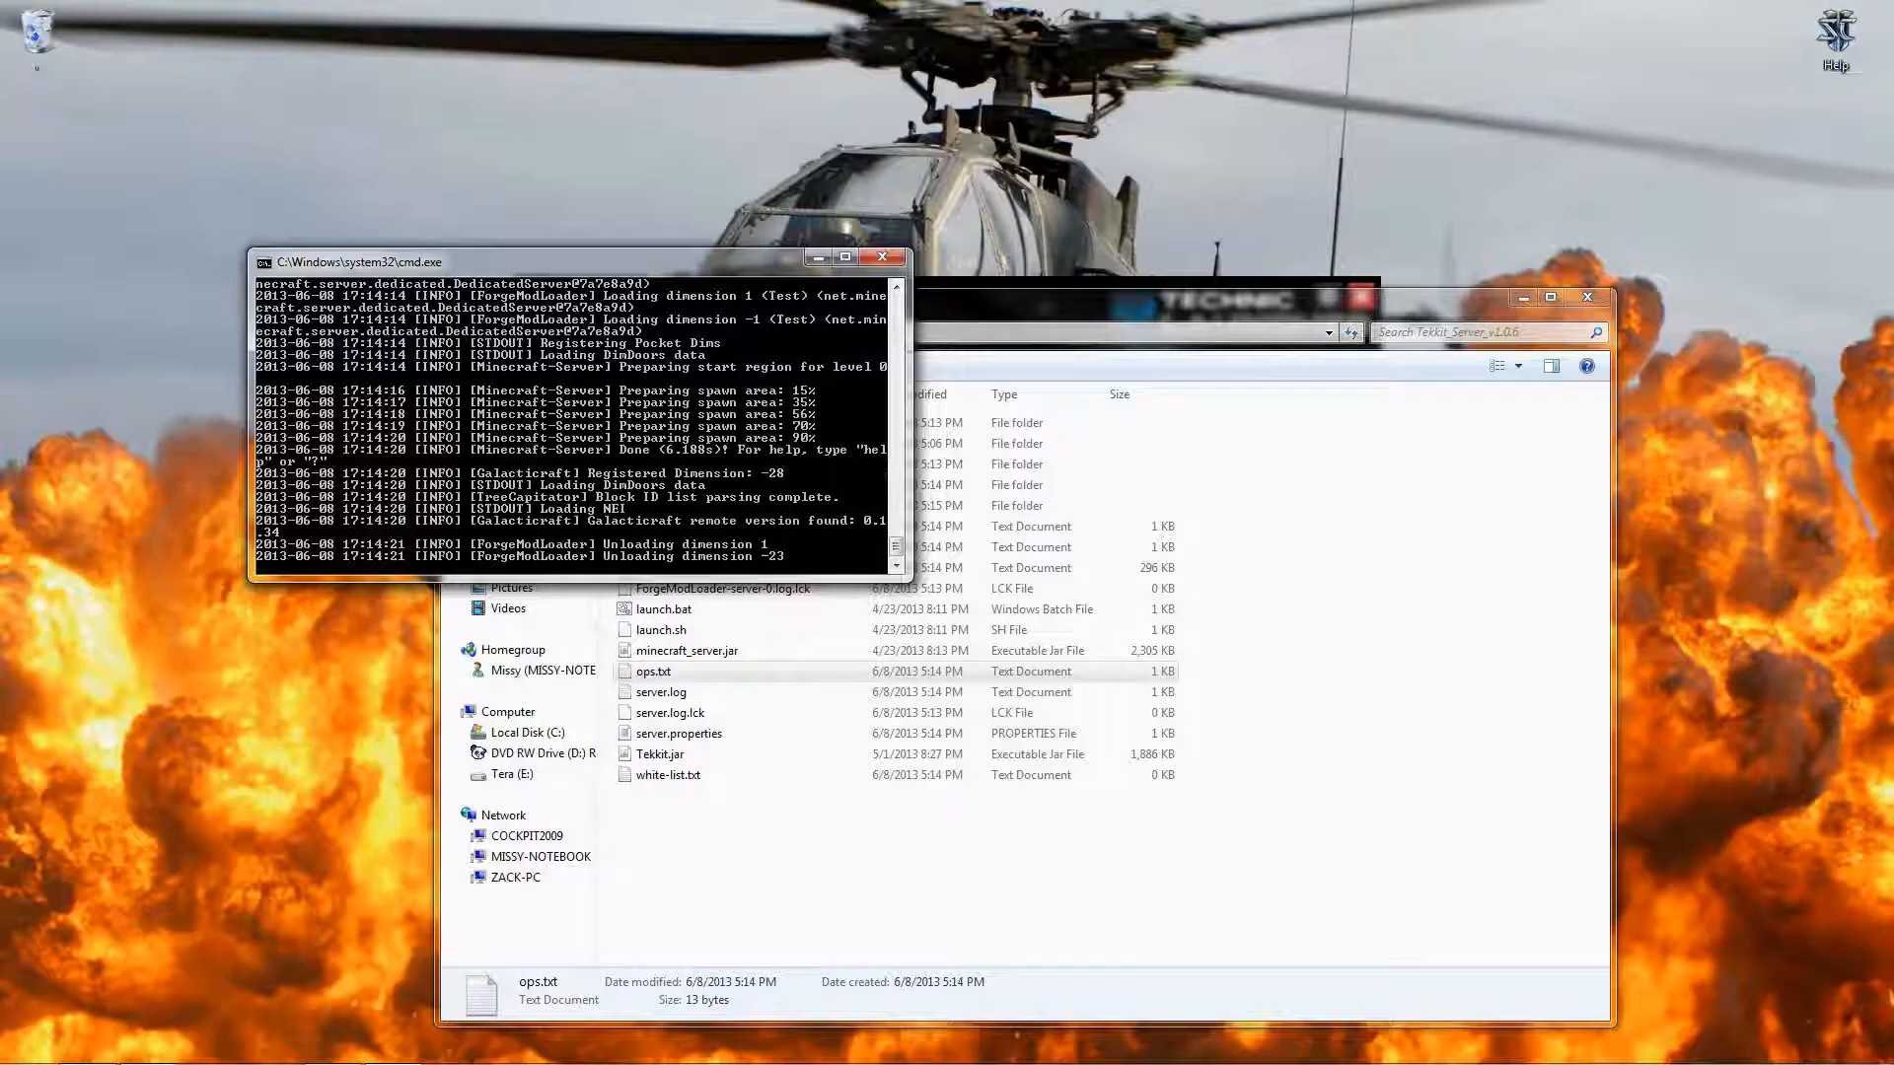
click(1529, 299)
click(1046, 363)
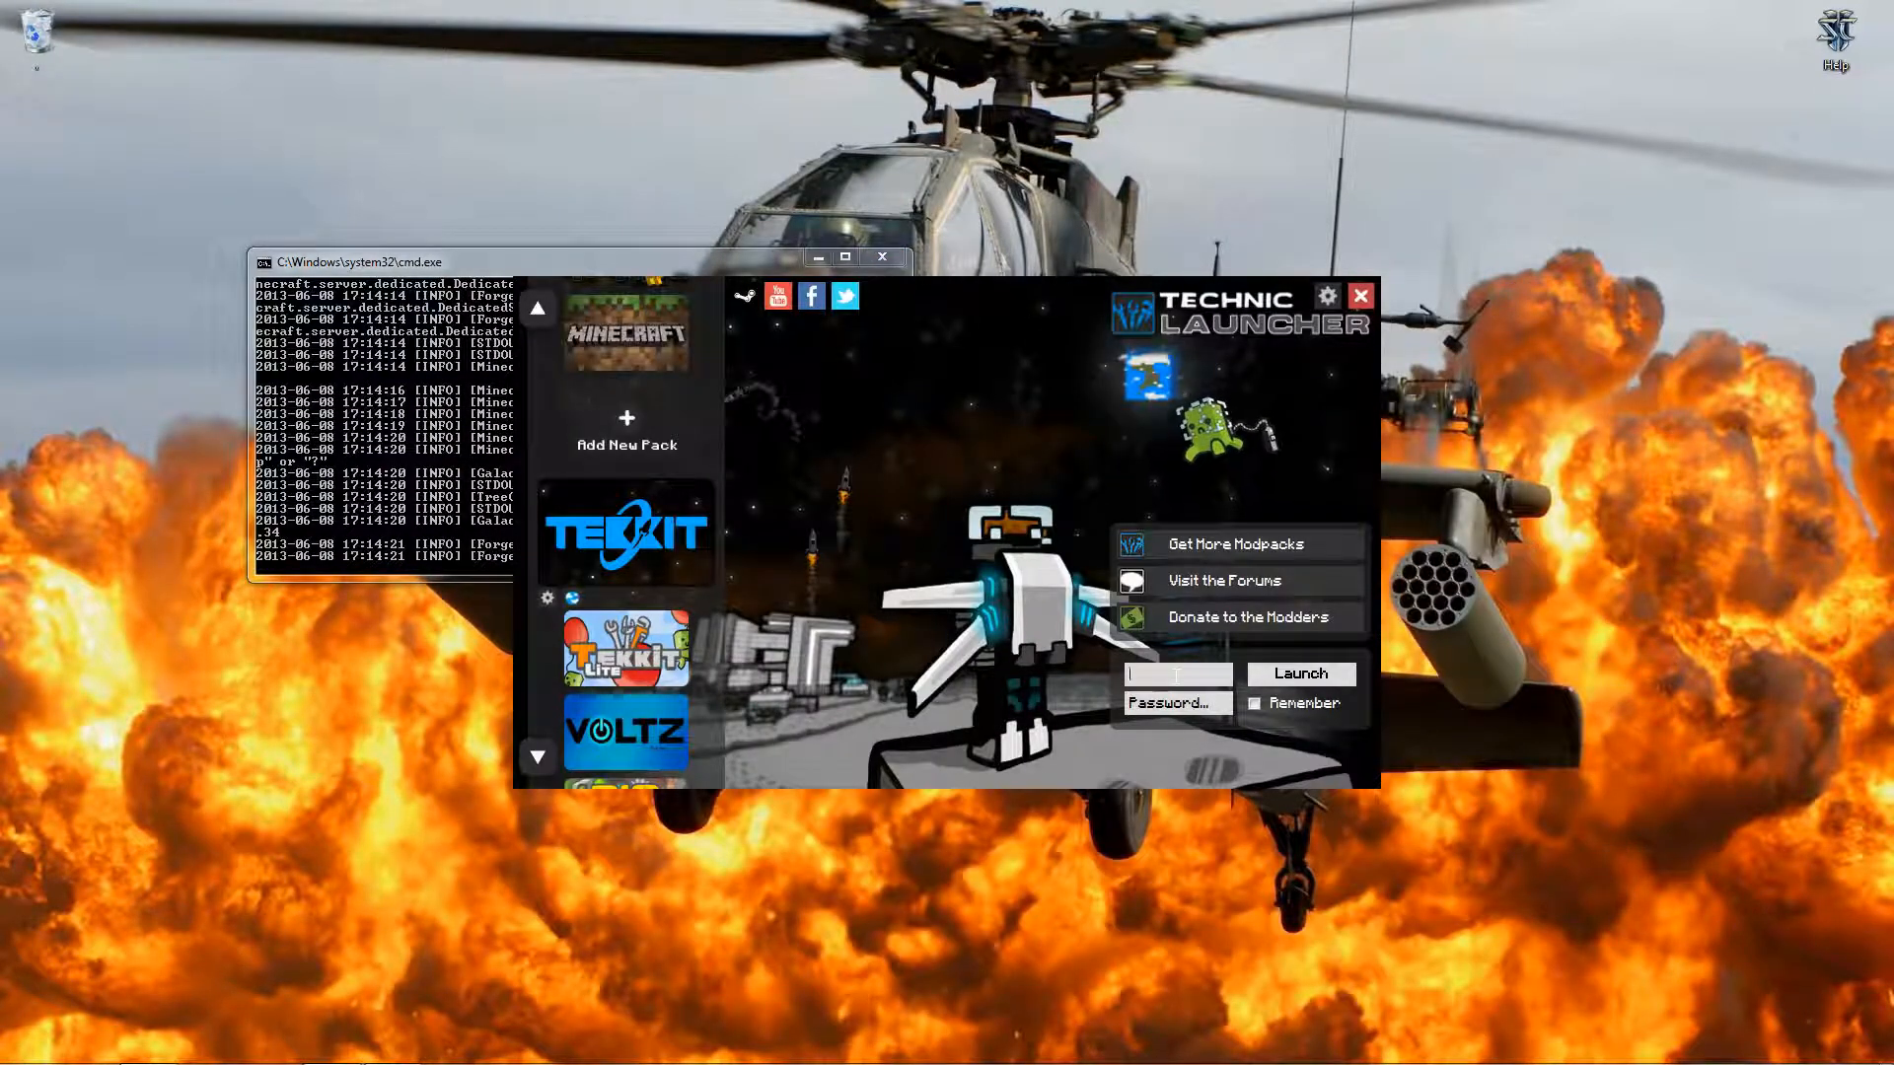
text(FreakinRocket)
key(Tab)
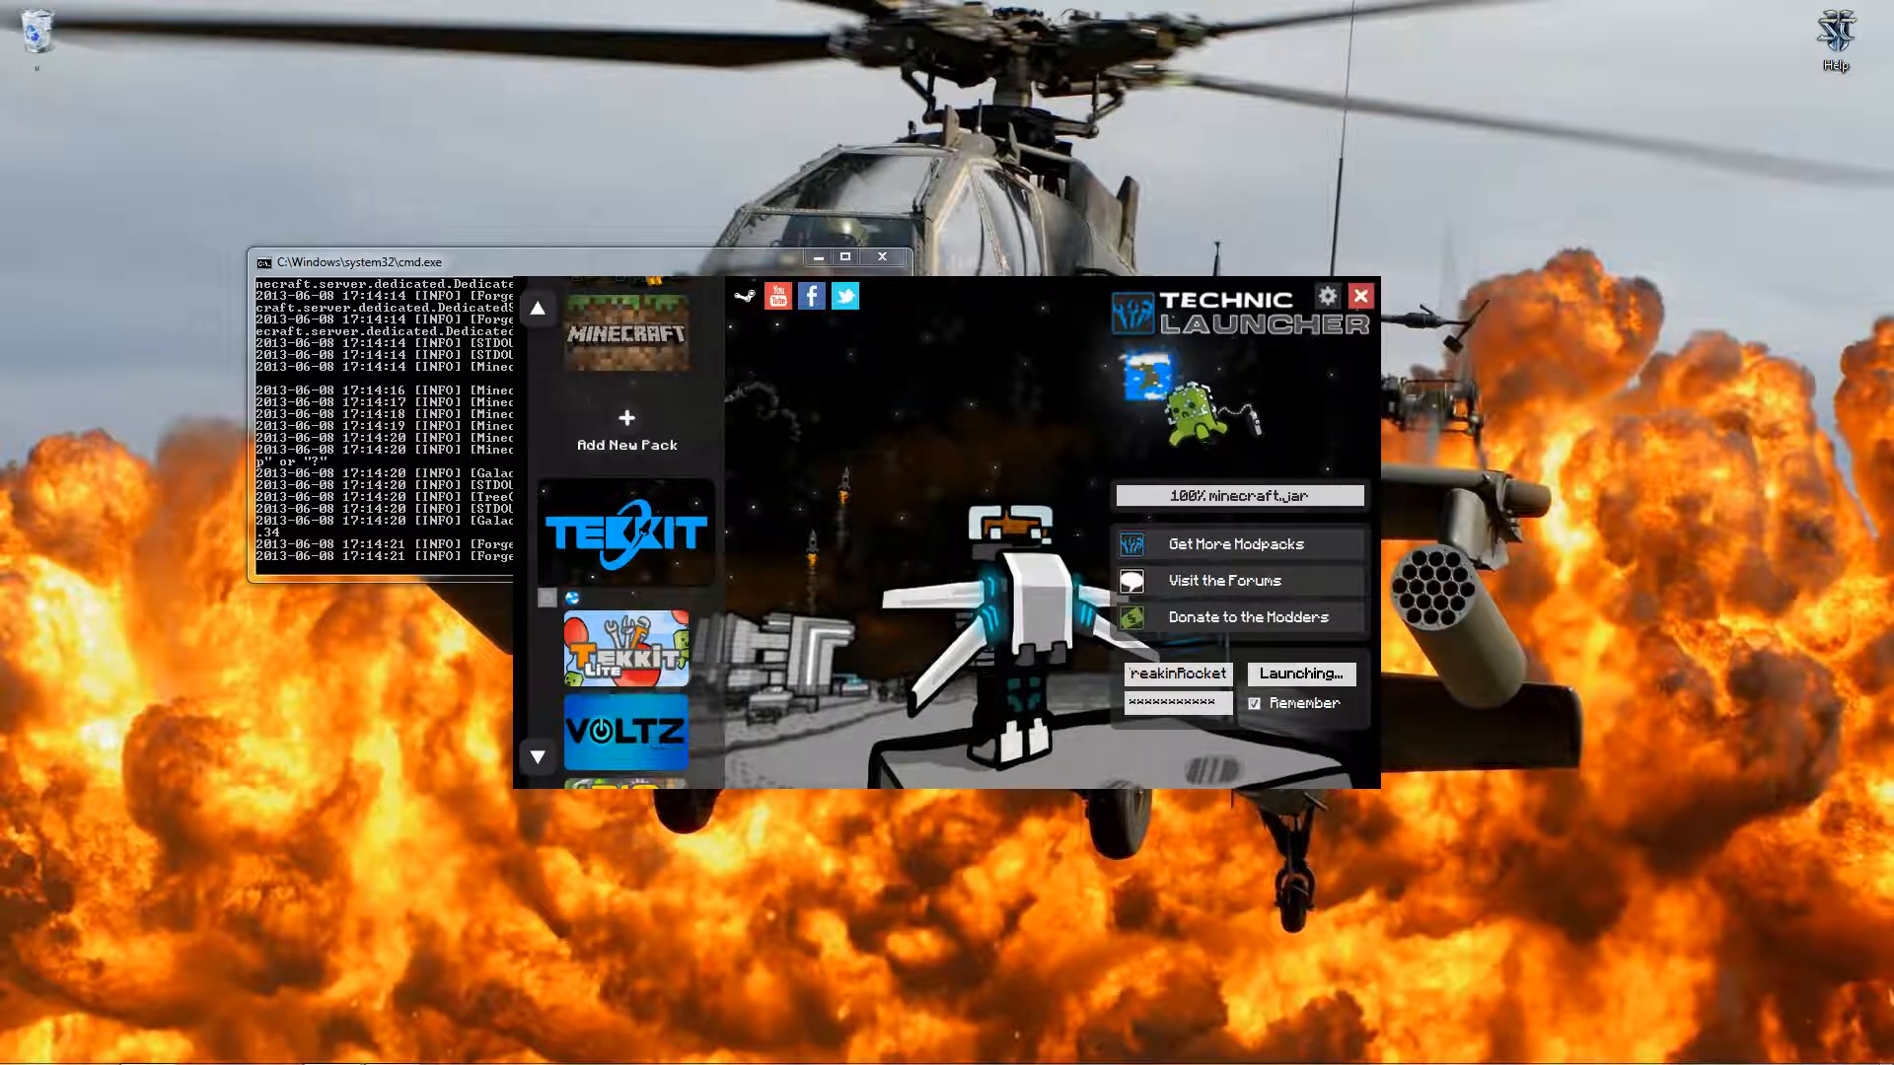
Check this client's IPv4 address in the Hamachi window, close it and minimize the server console
mouse_move(513, 1048)
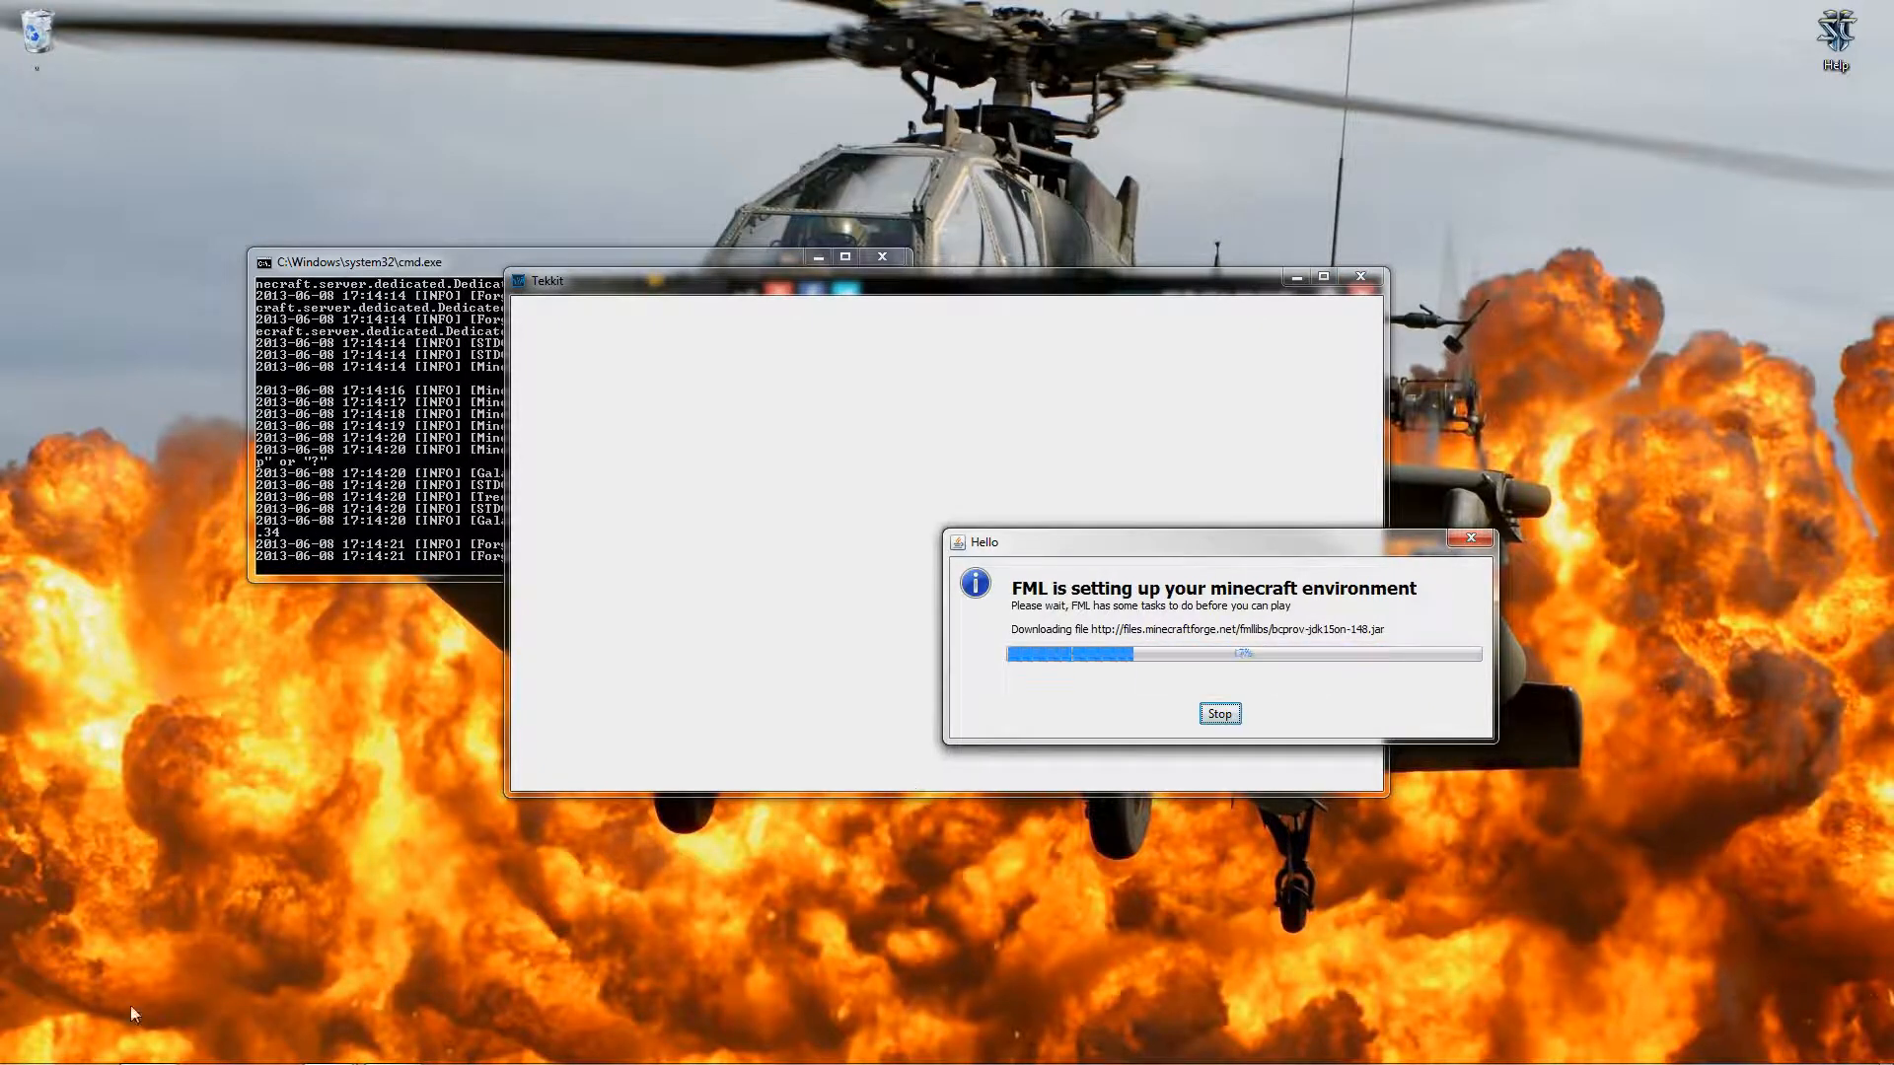
mouse_move(86, 1063)
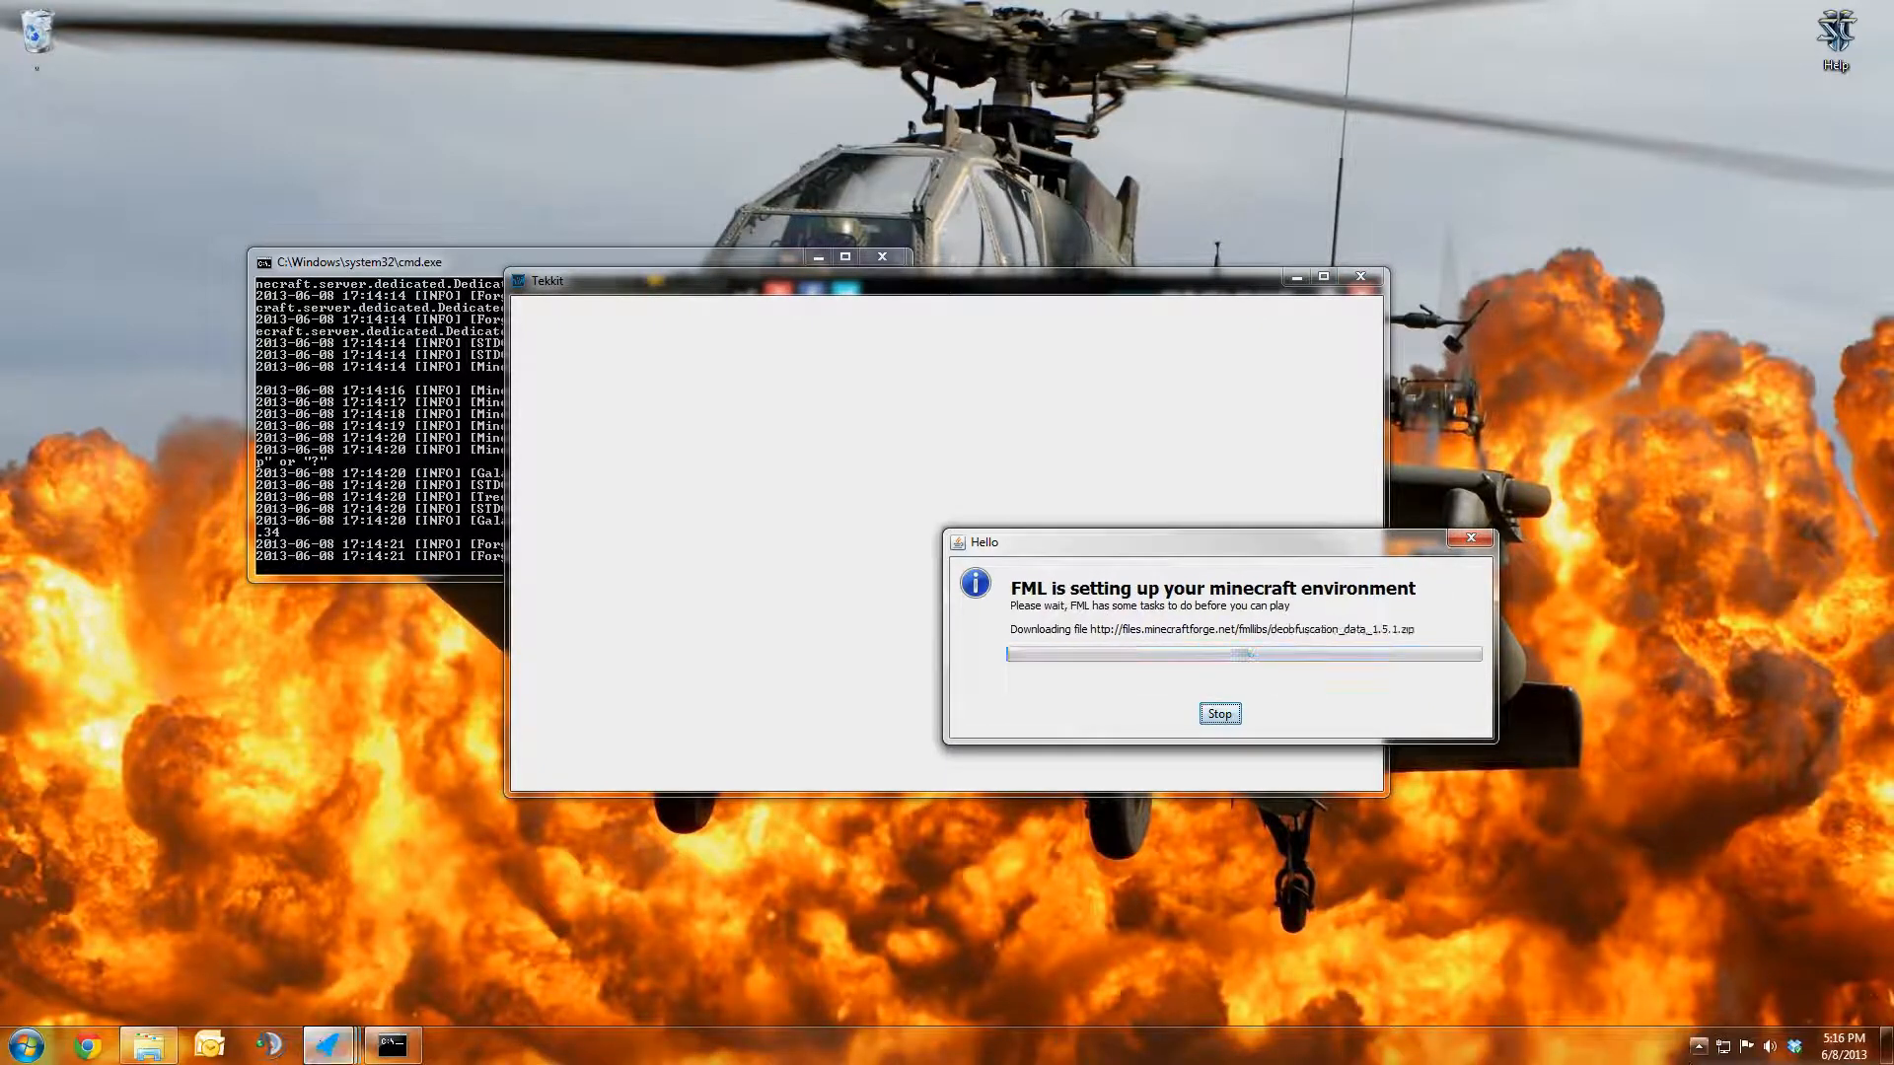
click(1697, 1046)
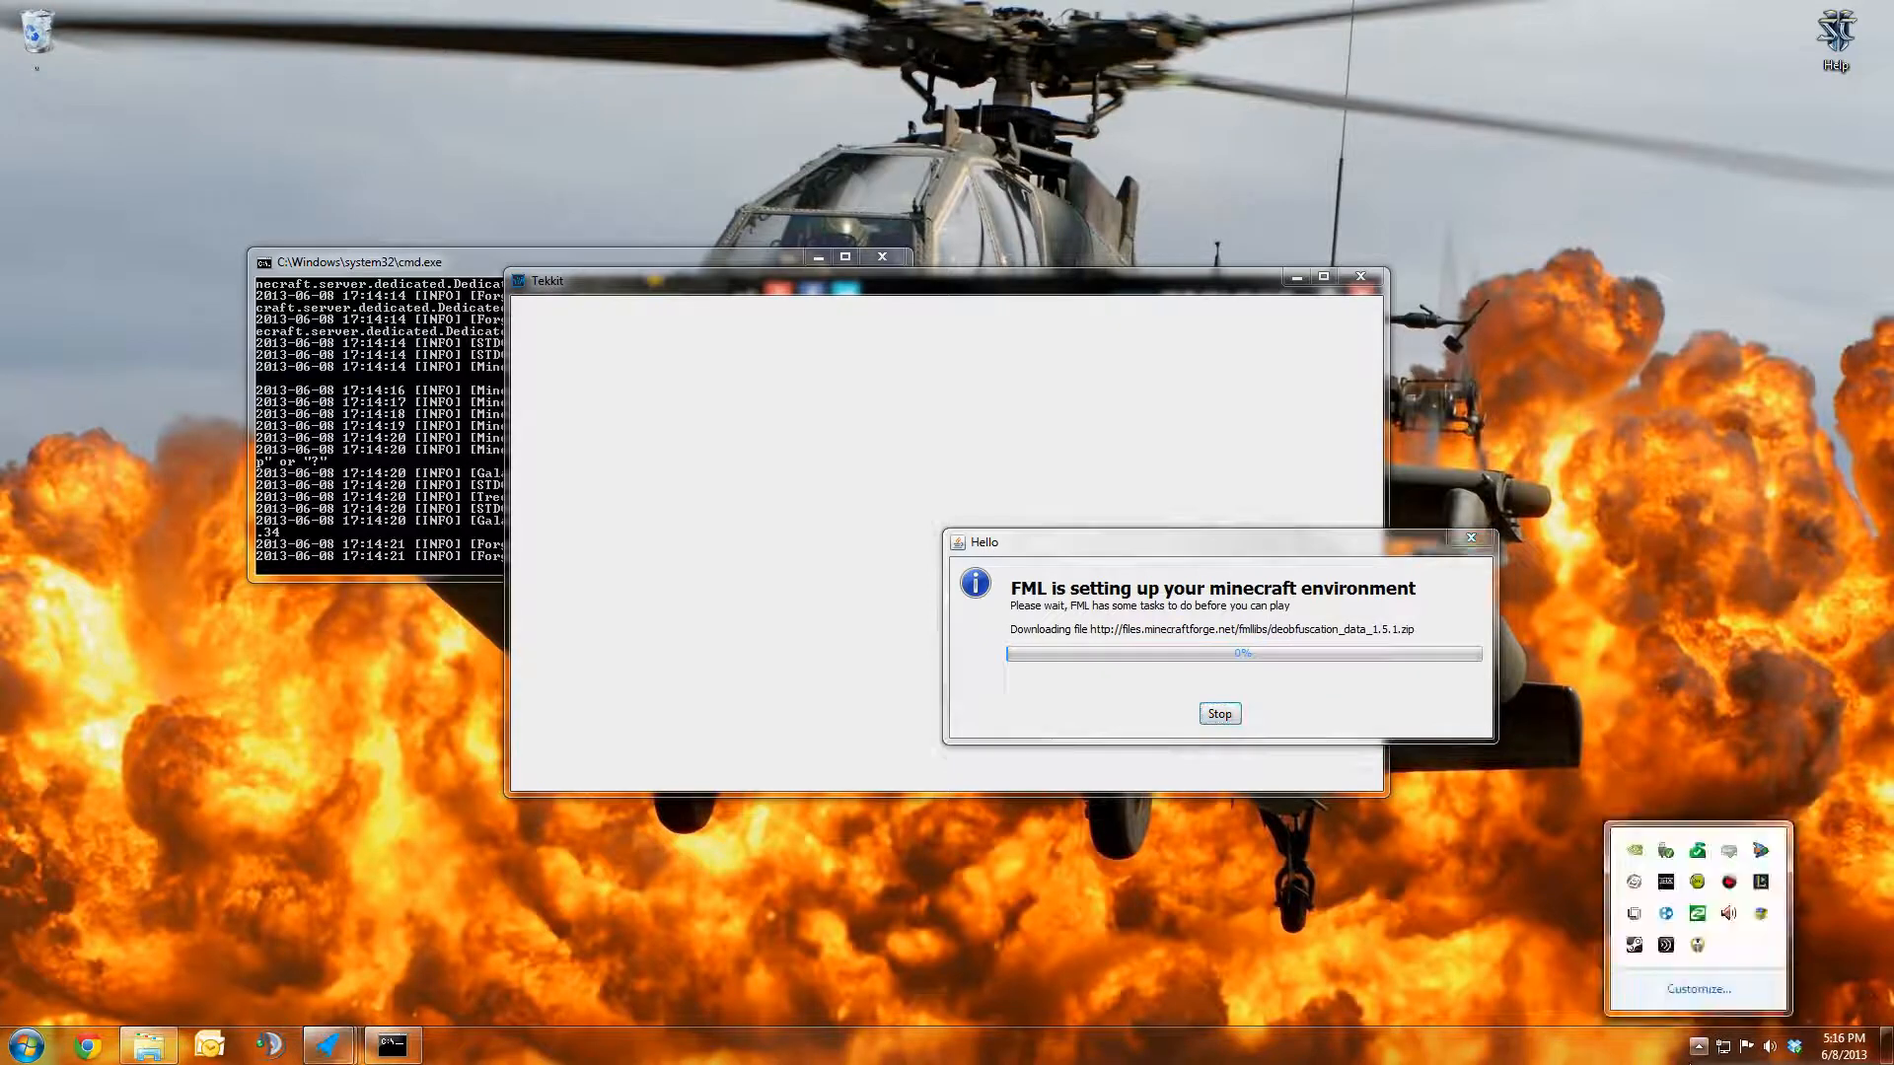
click(1662, 917)
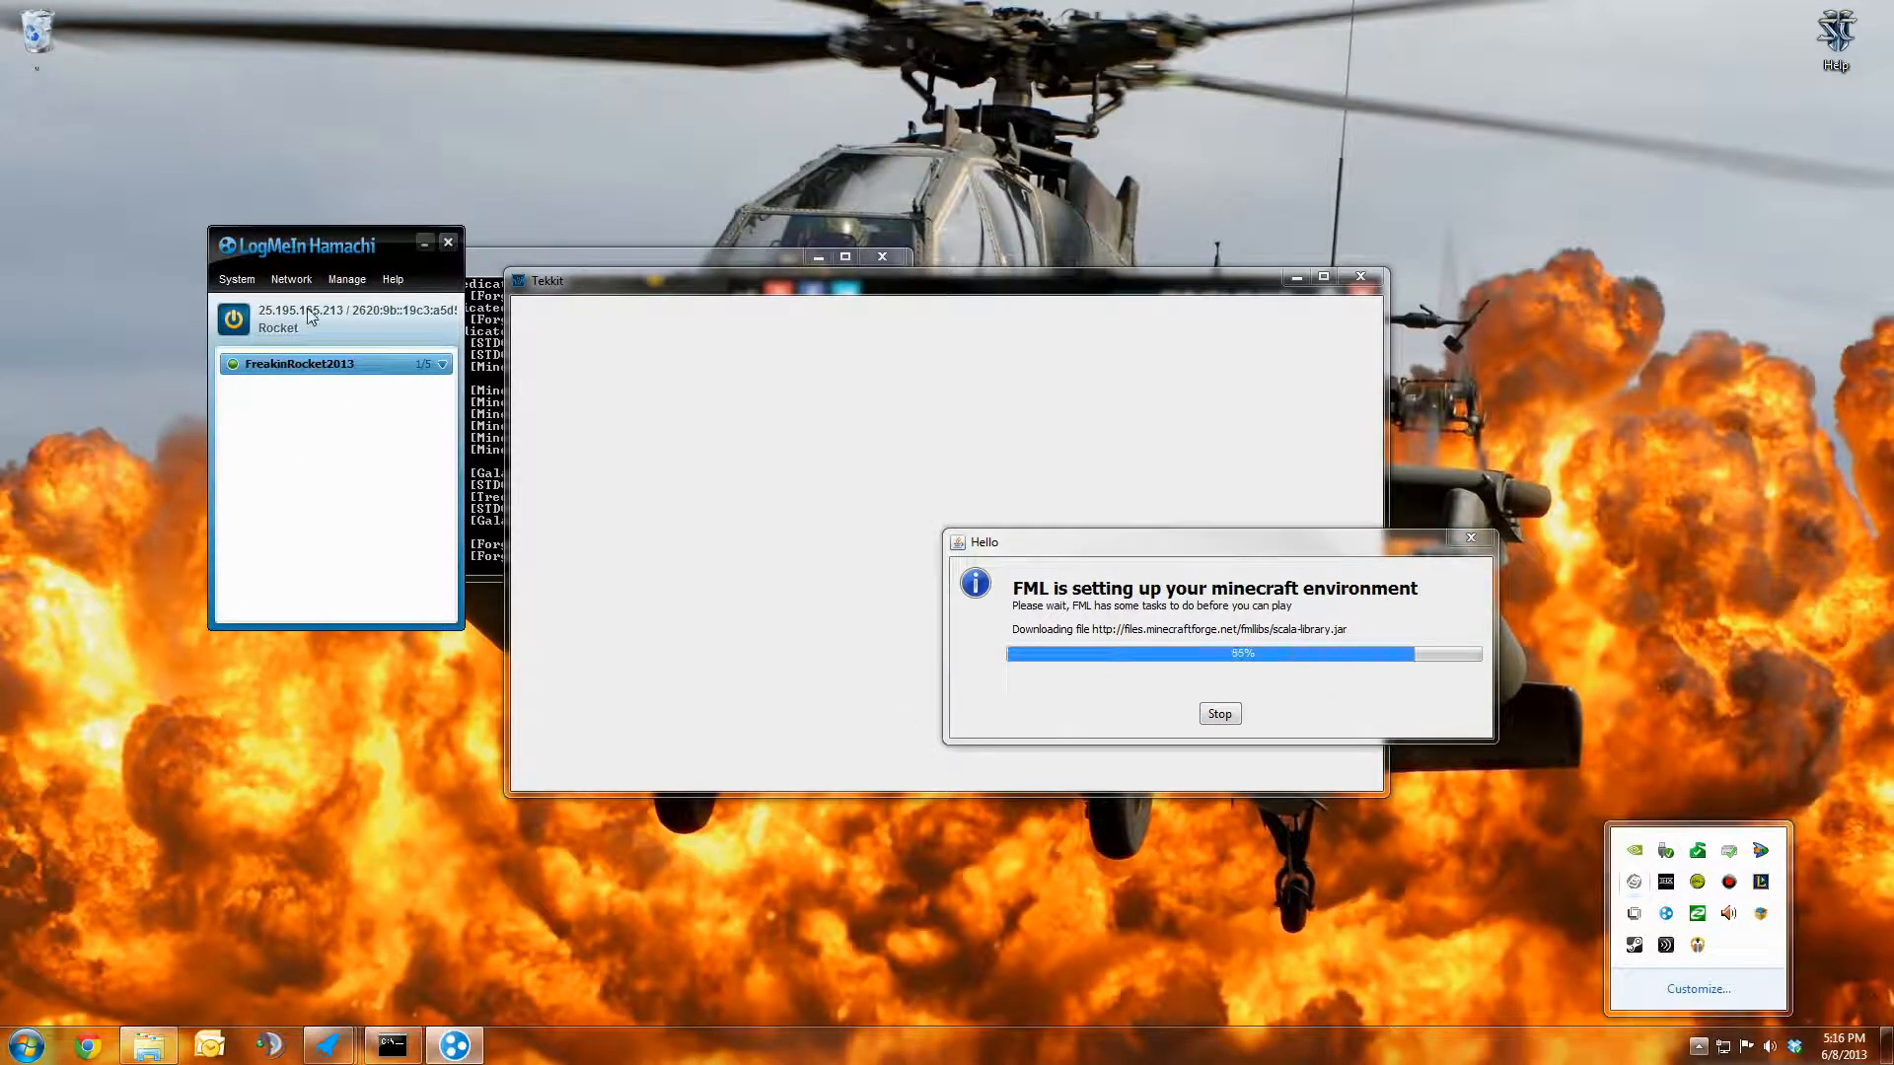
click(447, 241)
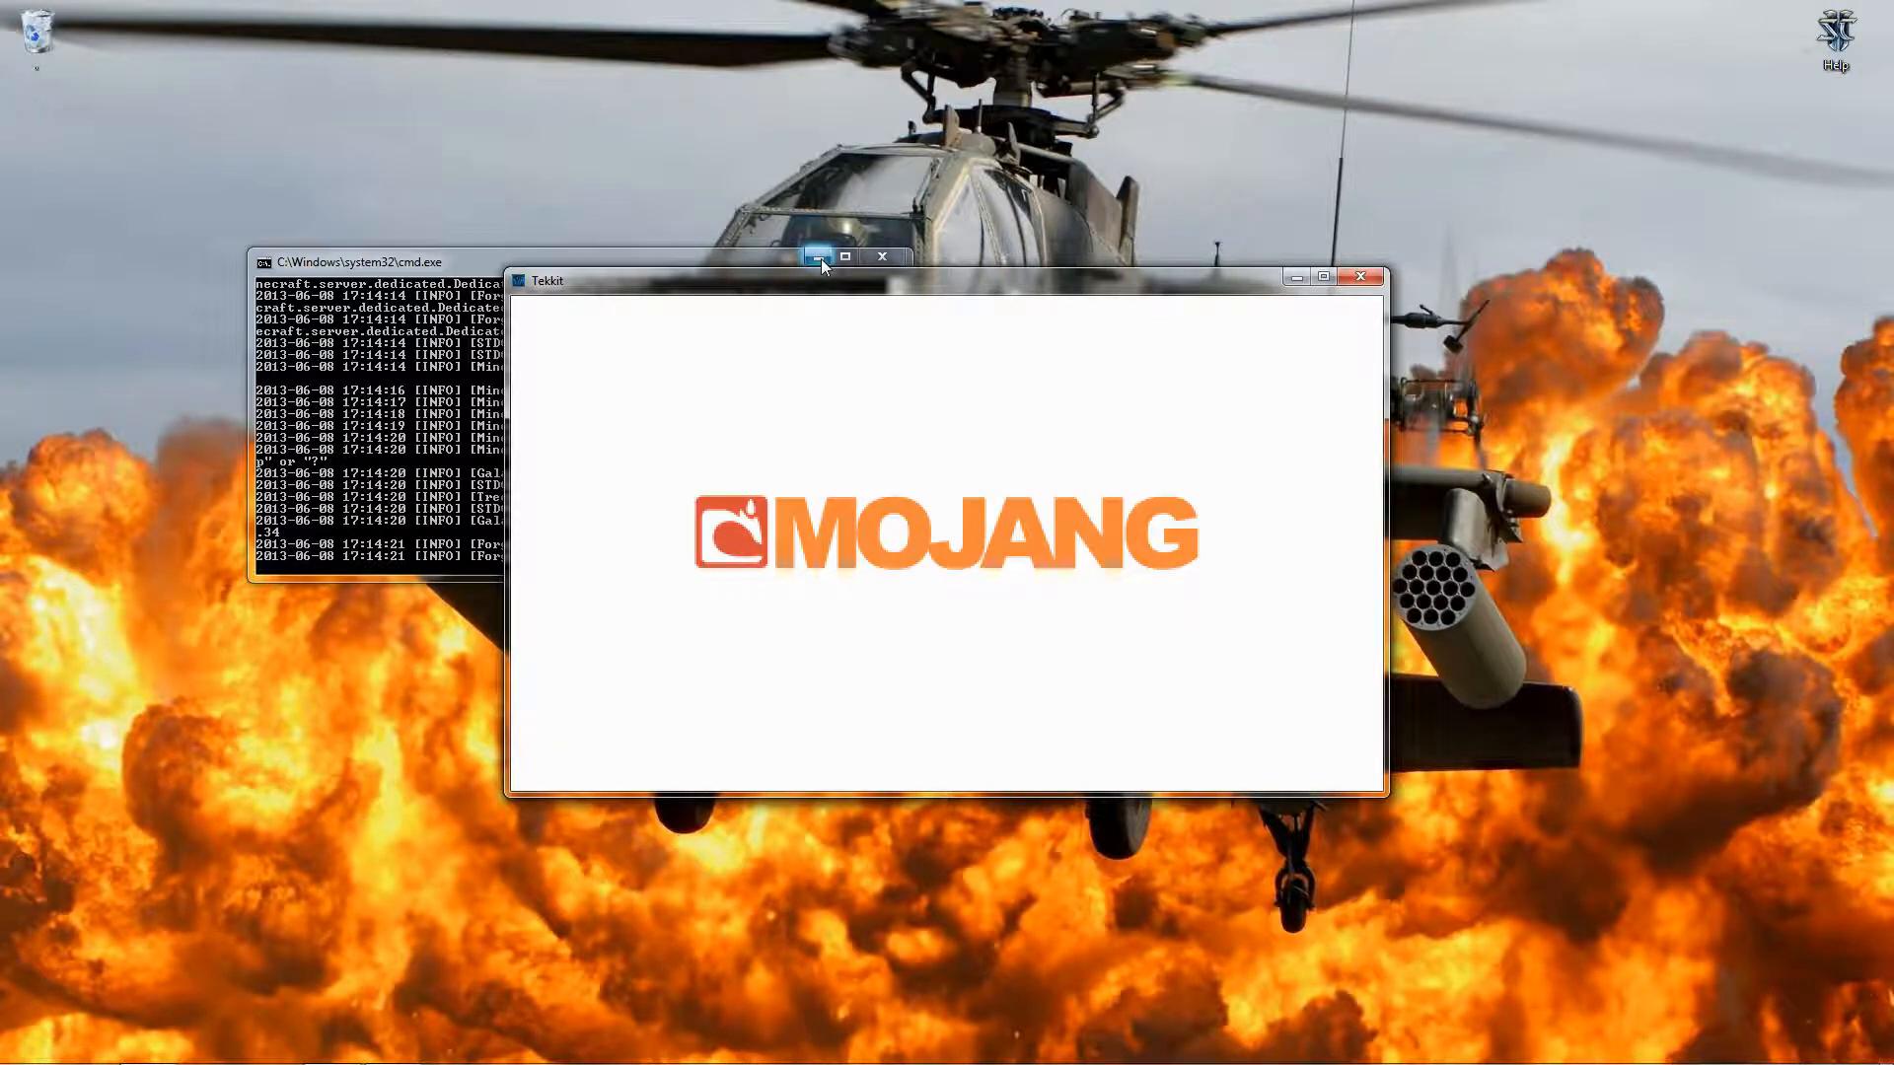
click(818, 258)
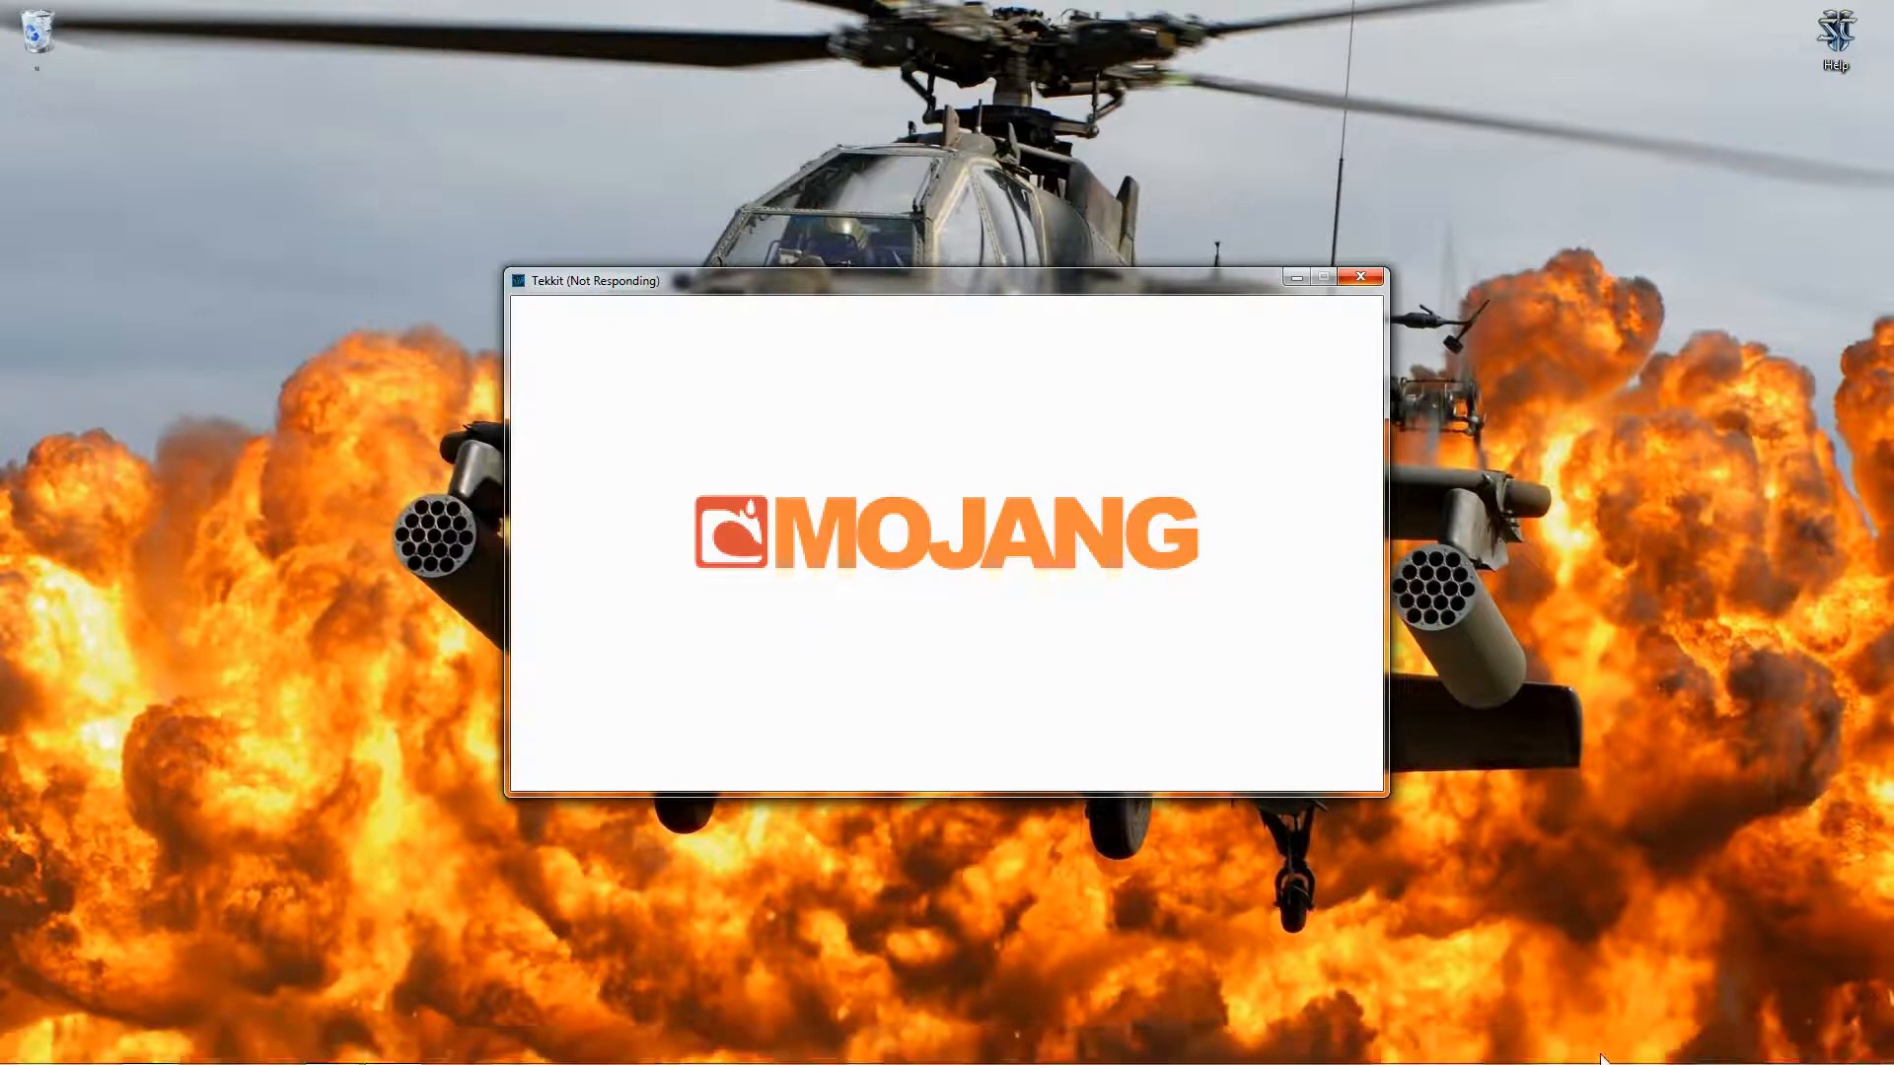
Reopen Hamachi to look at the command for joining an existing network, and close its window
click(1697, 1045)
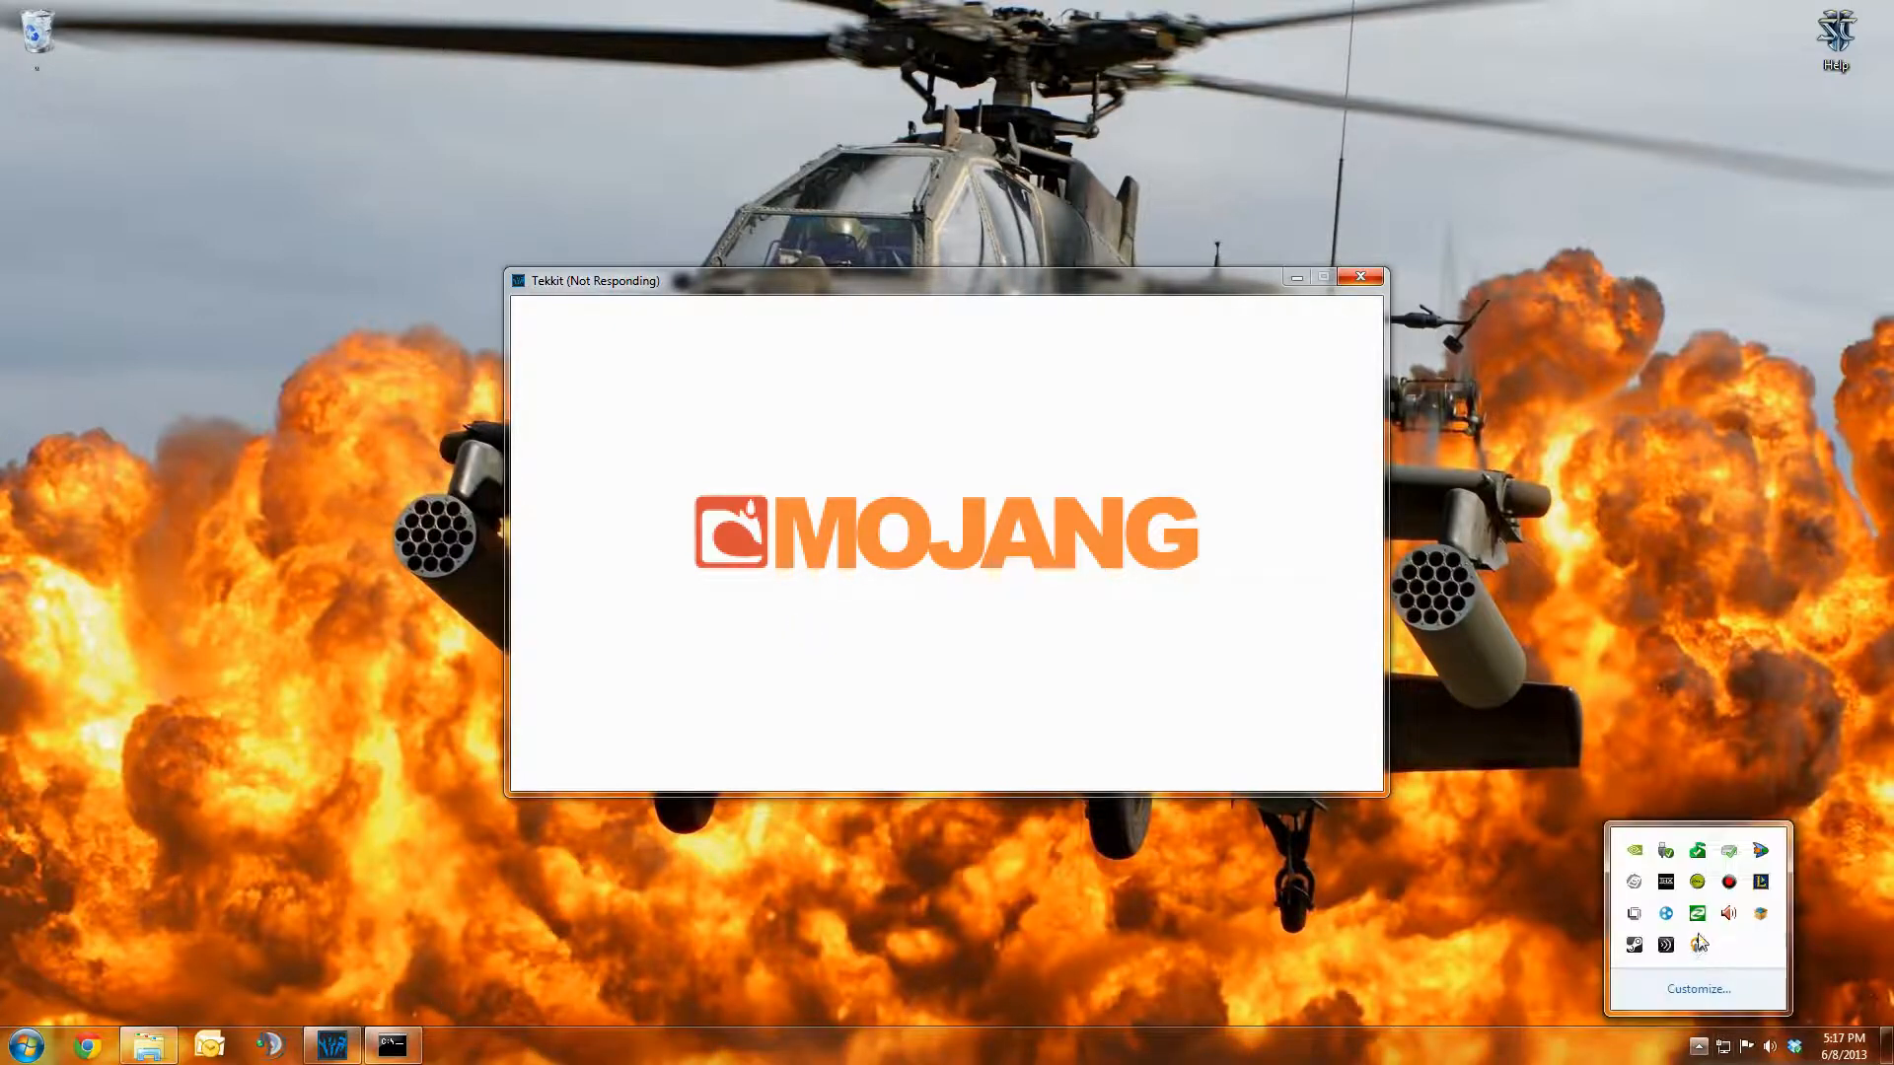
click(1666, 917)
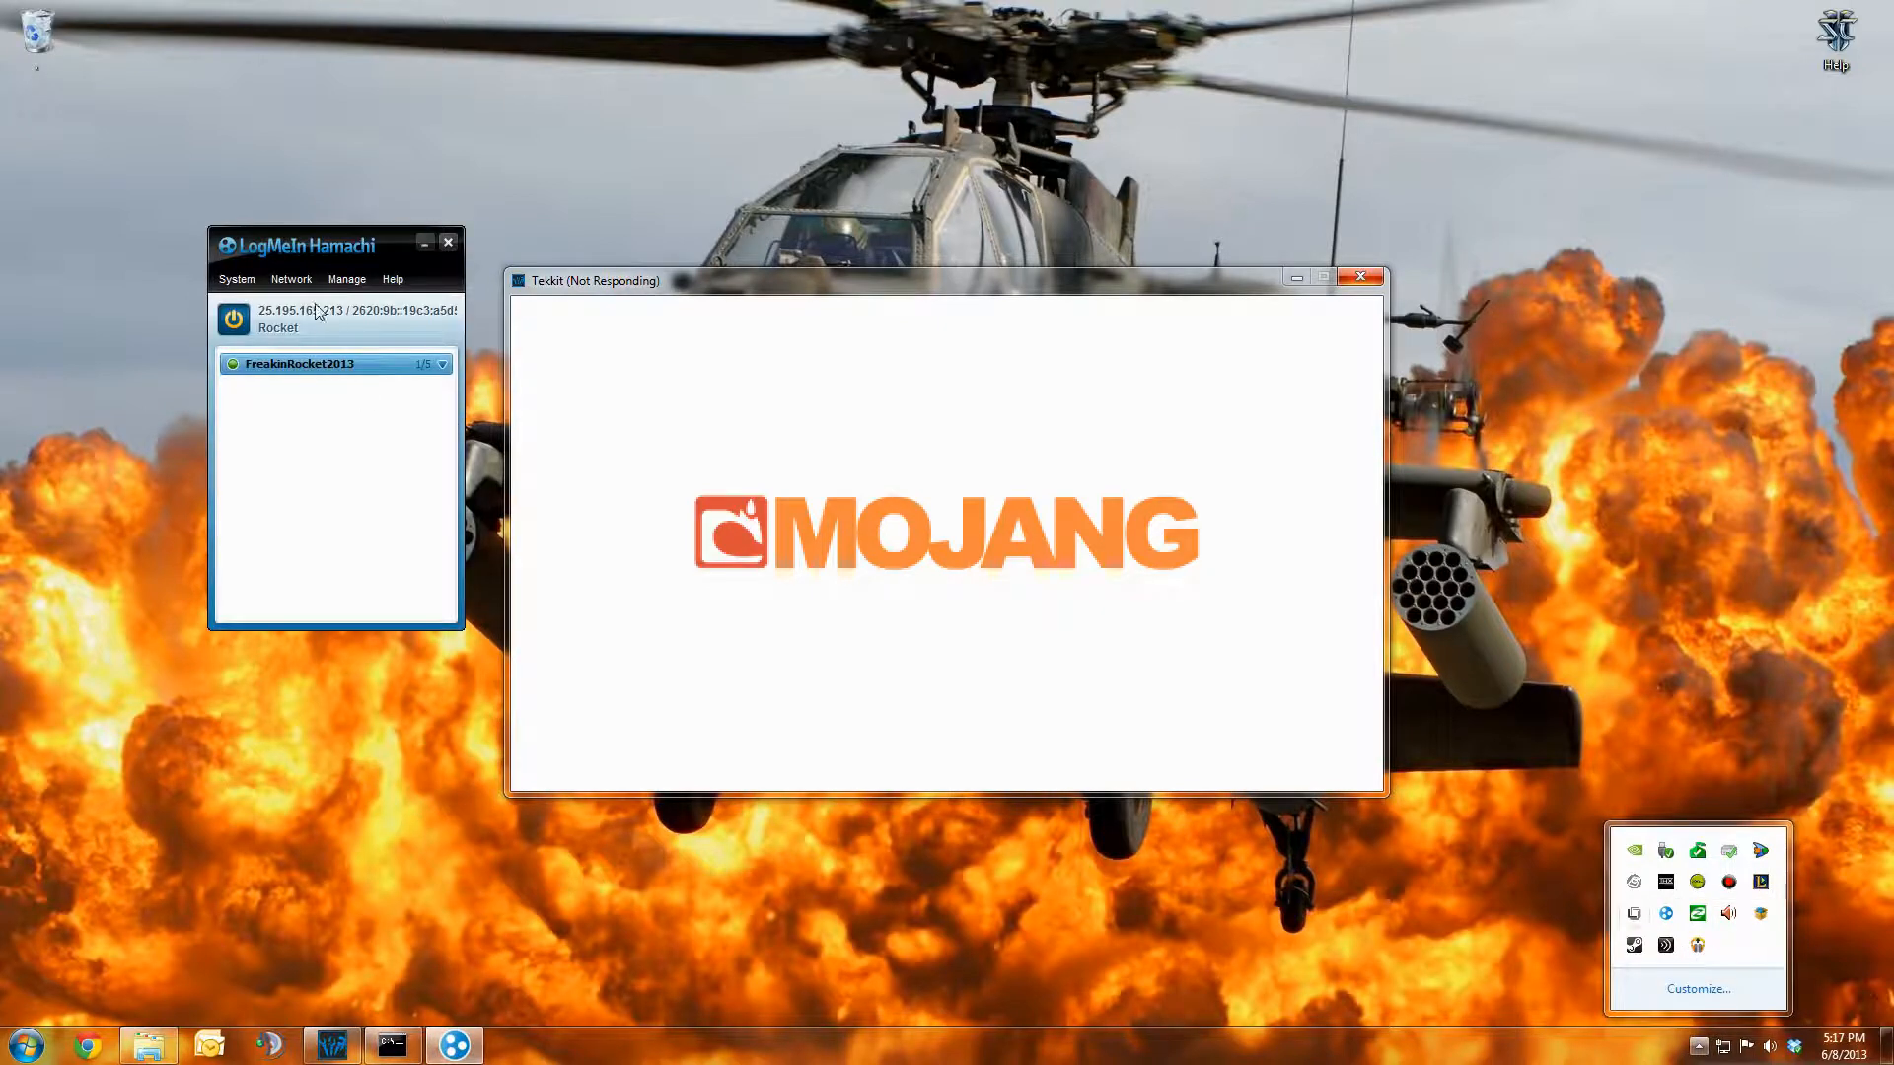
click(301, 285)
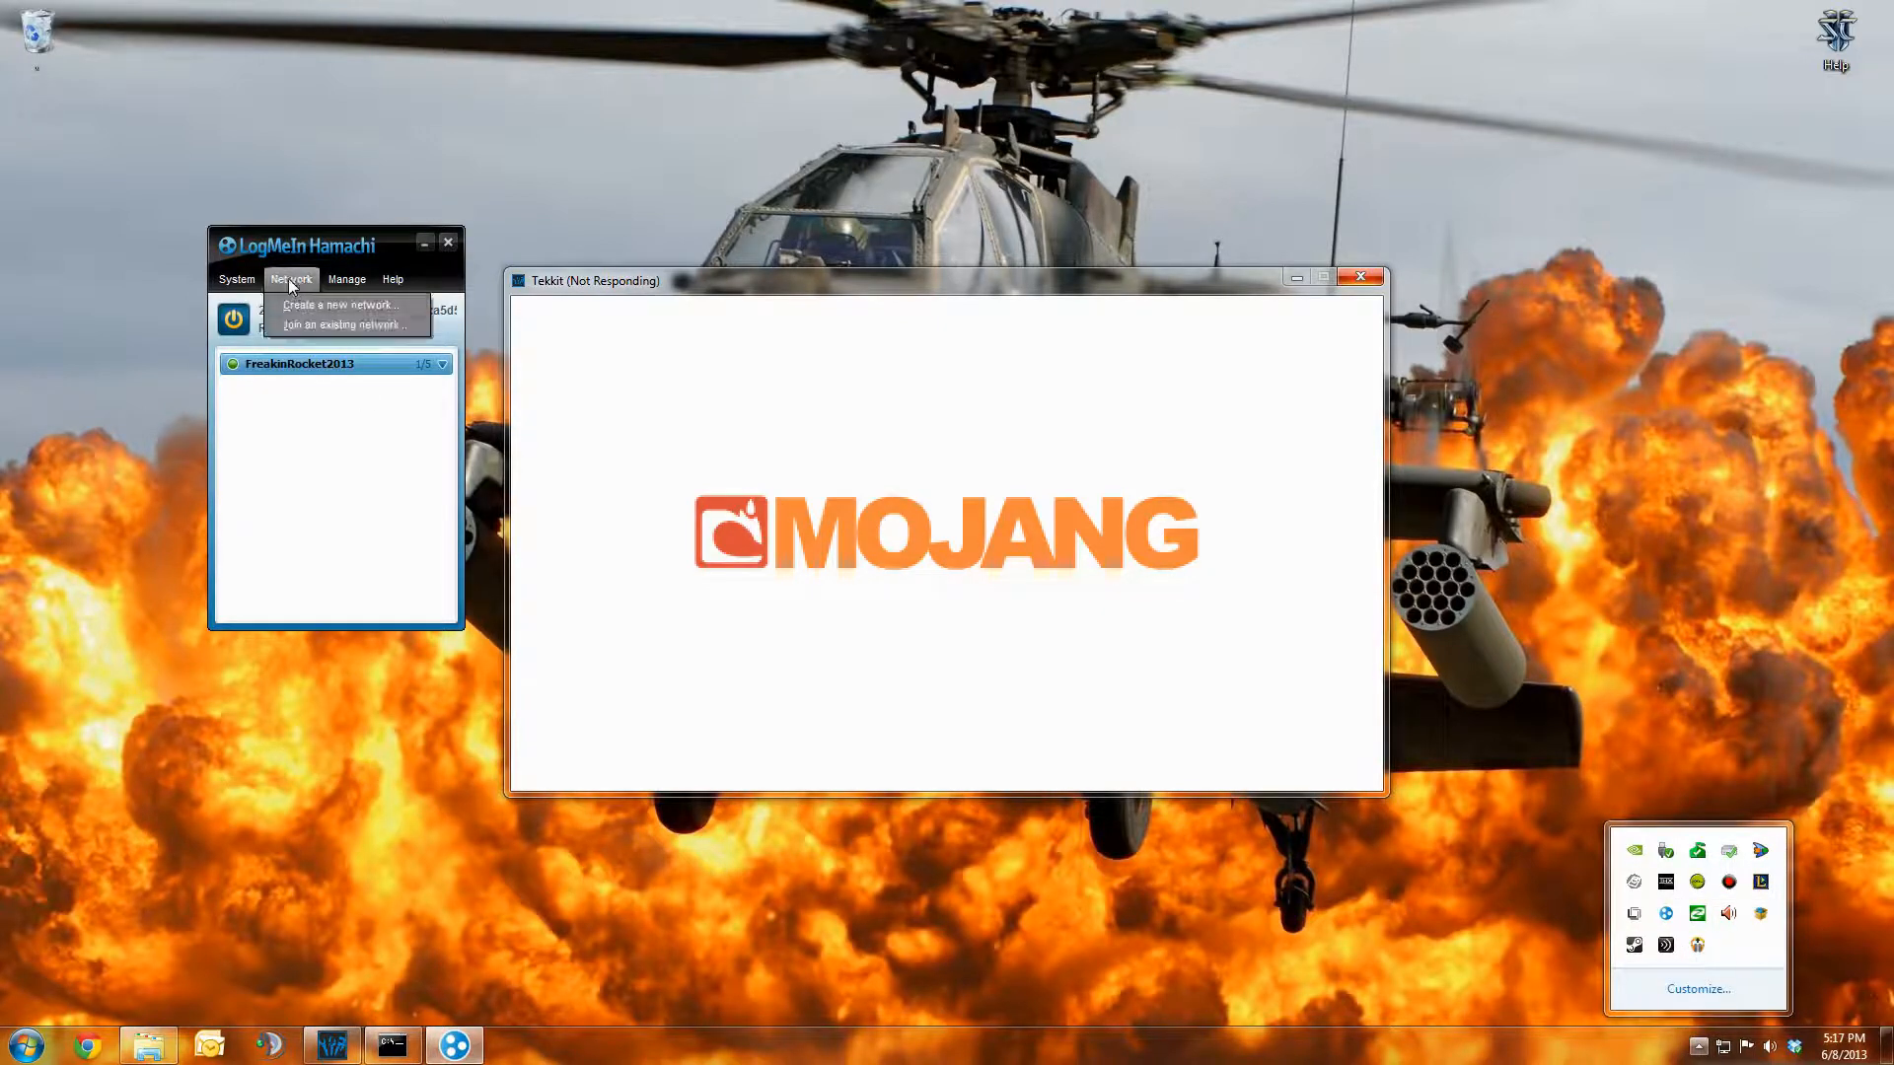
click(296, 486)
click(286, 284)
click(332, 326)
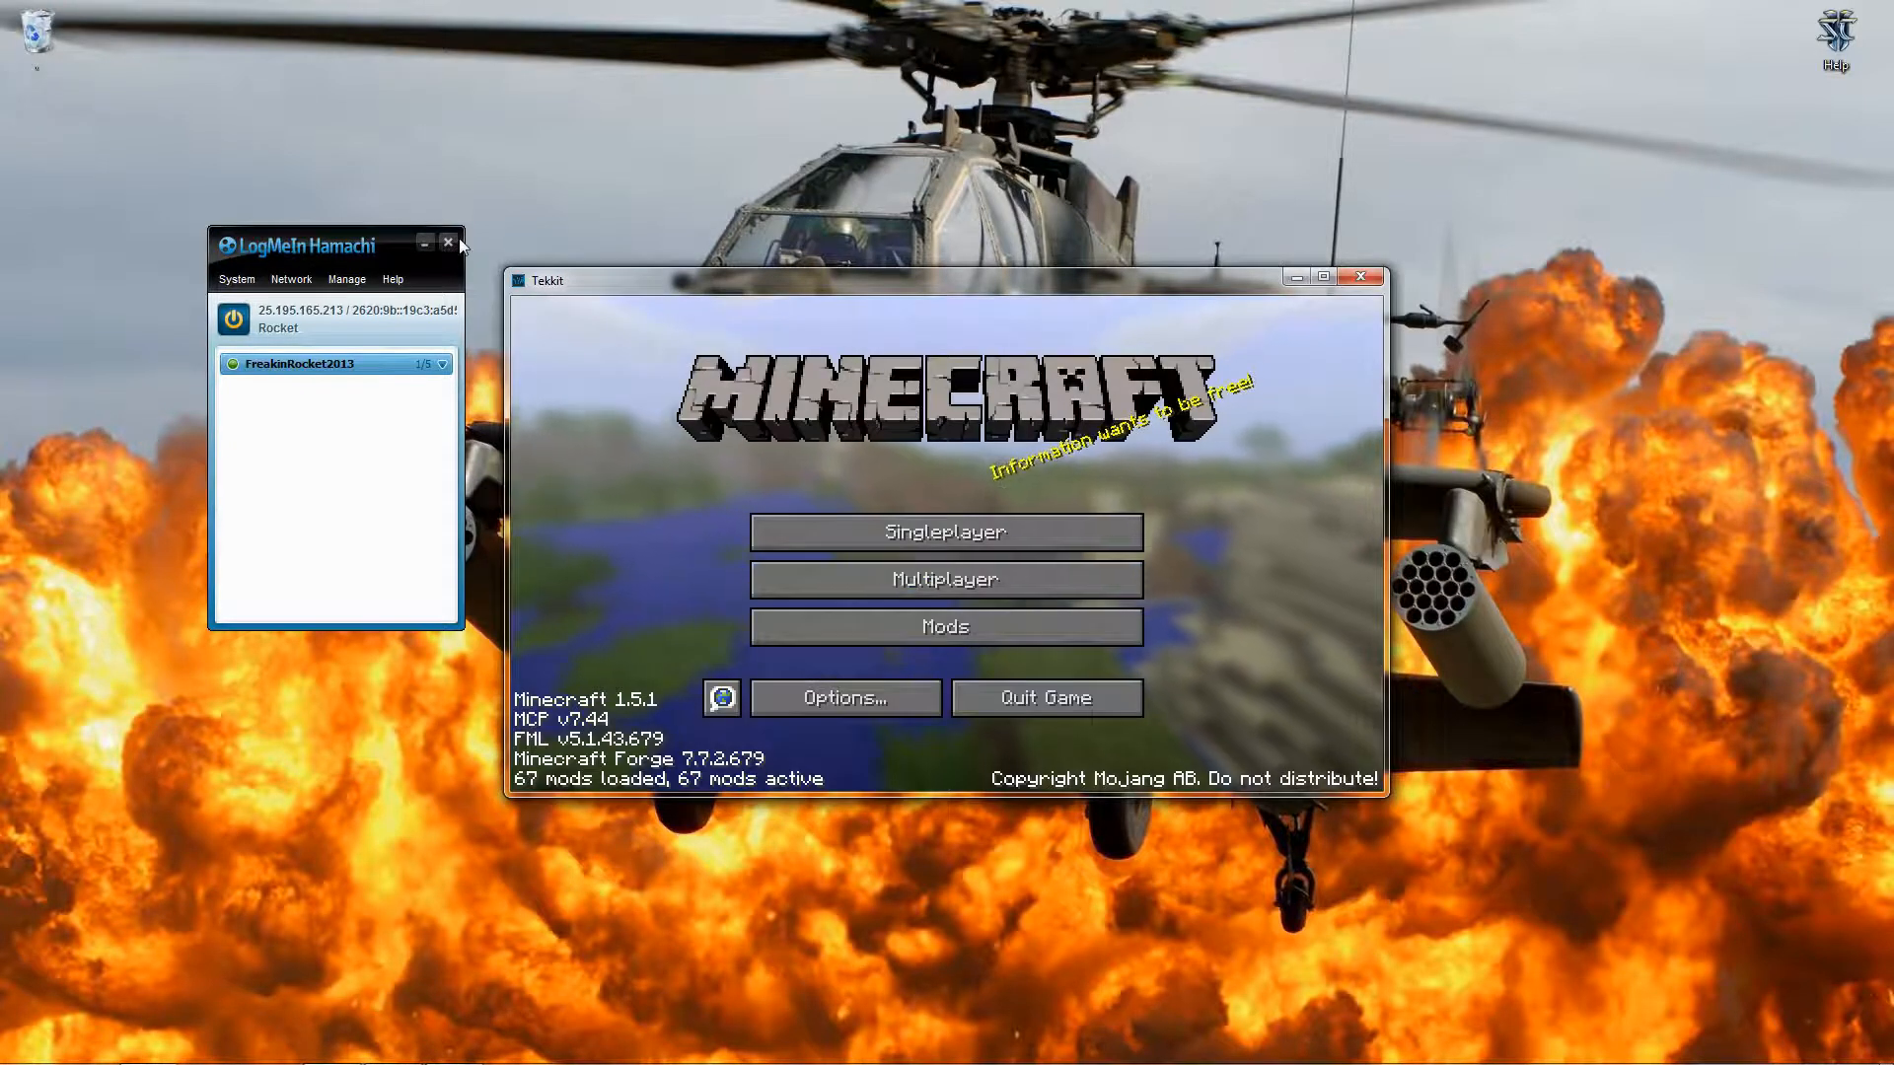
click(425, 238)
click(1091, 589)
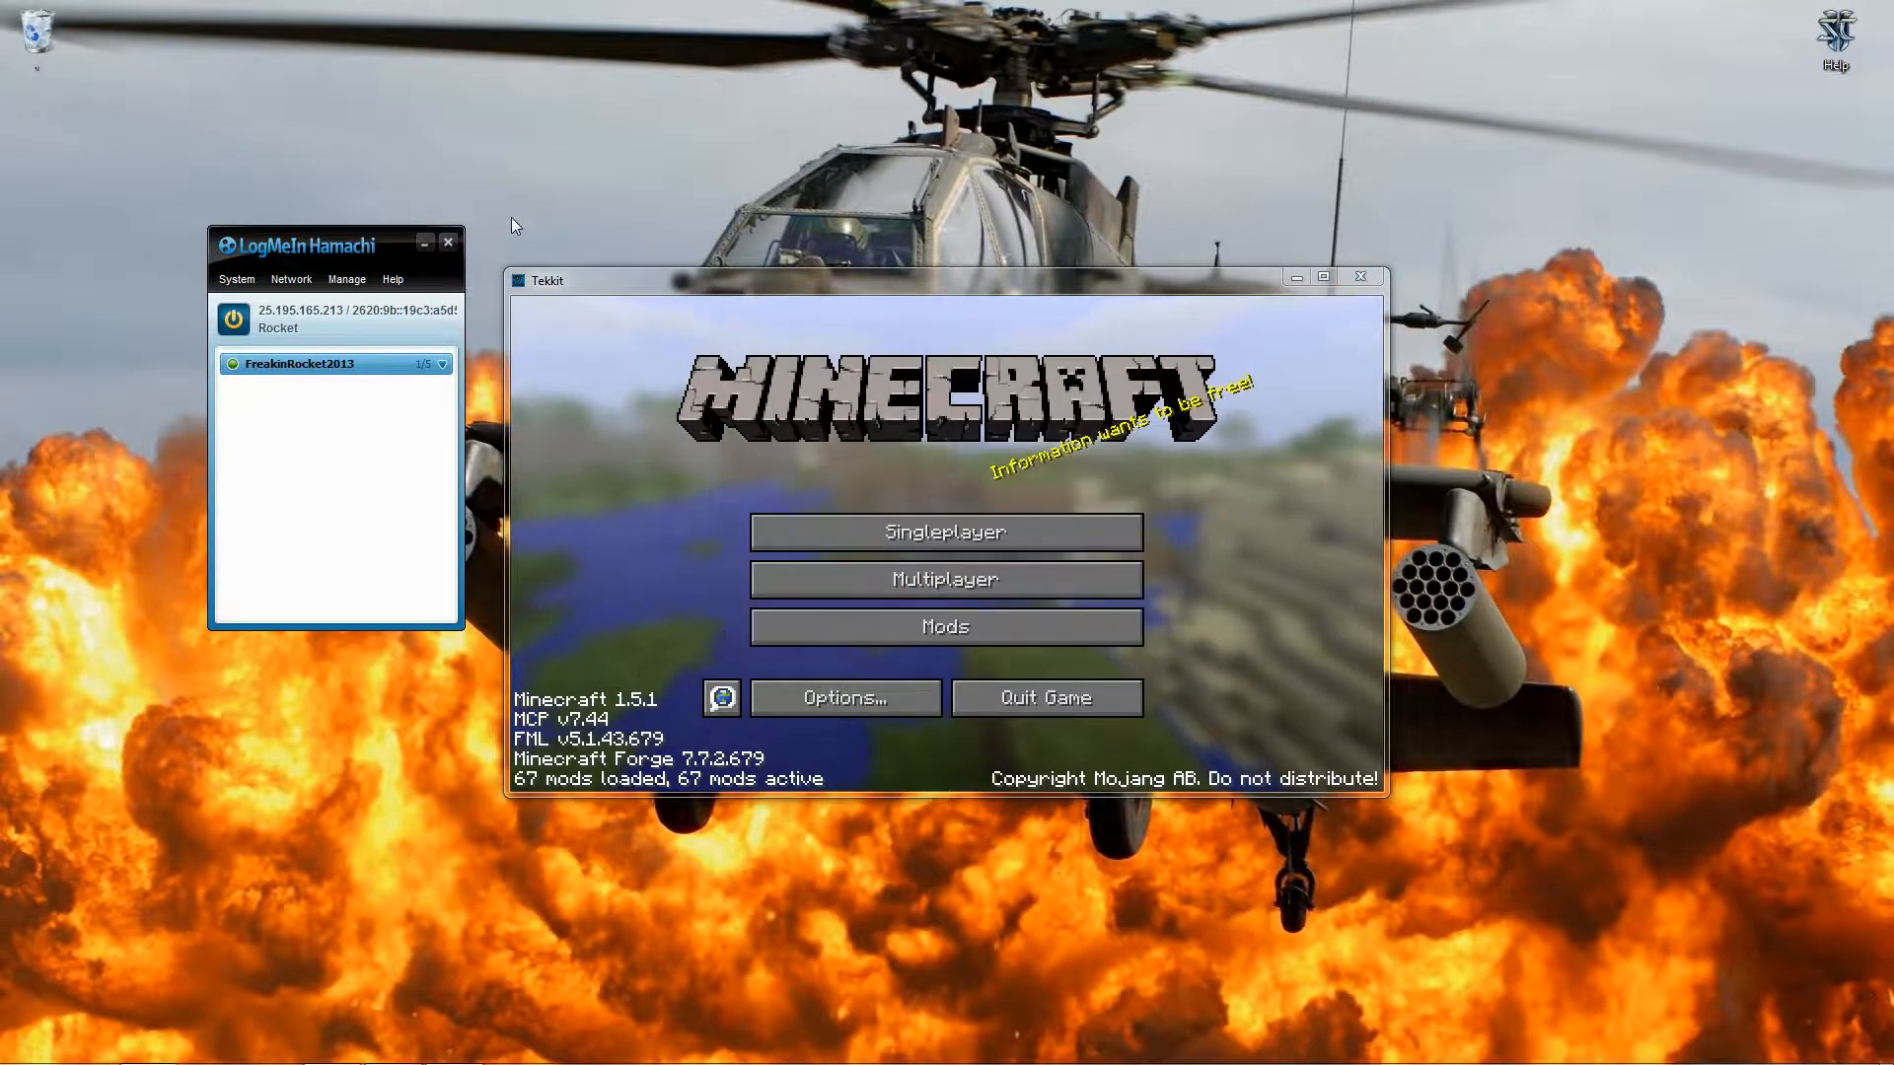
click(450, 243)
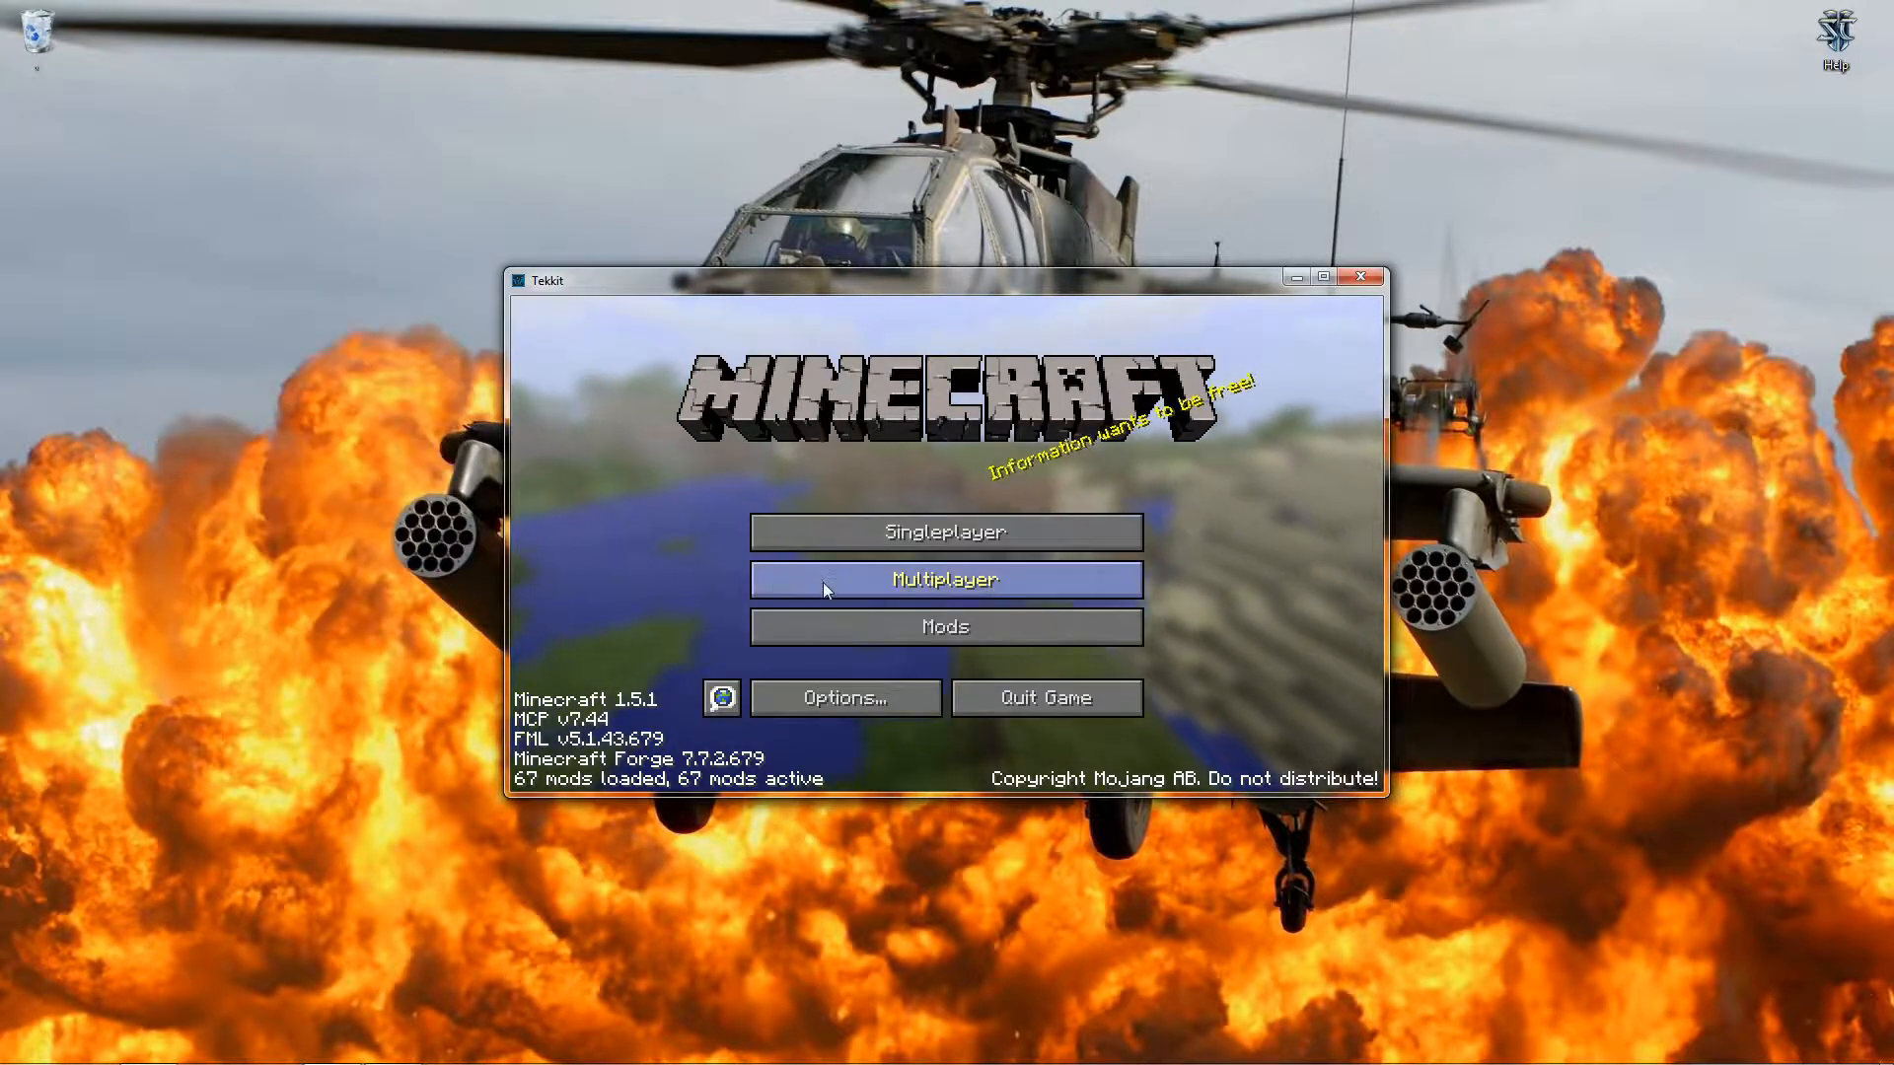
Start a new multiplayer server entry in Tekkit with the server address 25.195.165.213
click(942, 584)
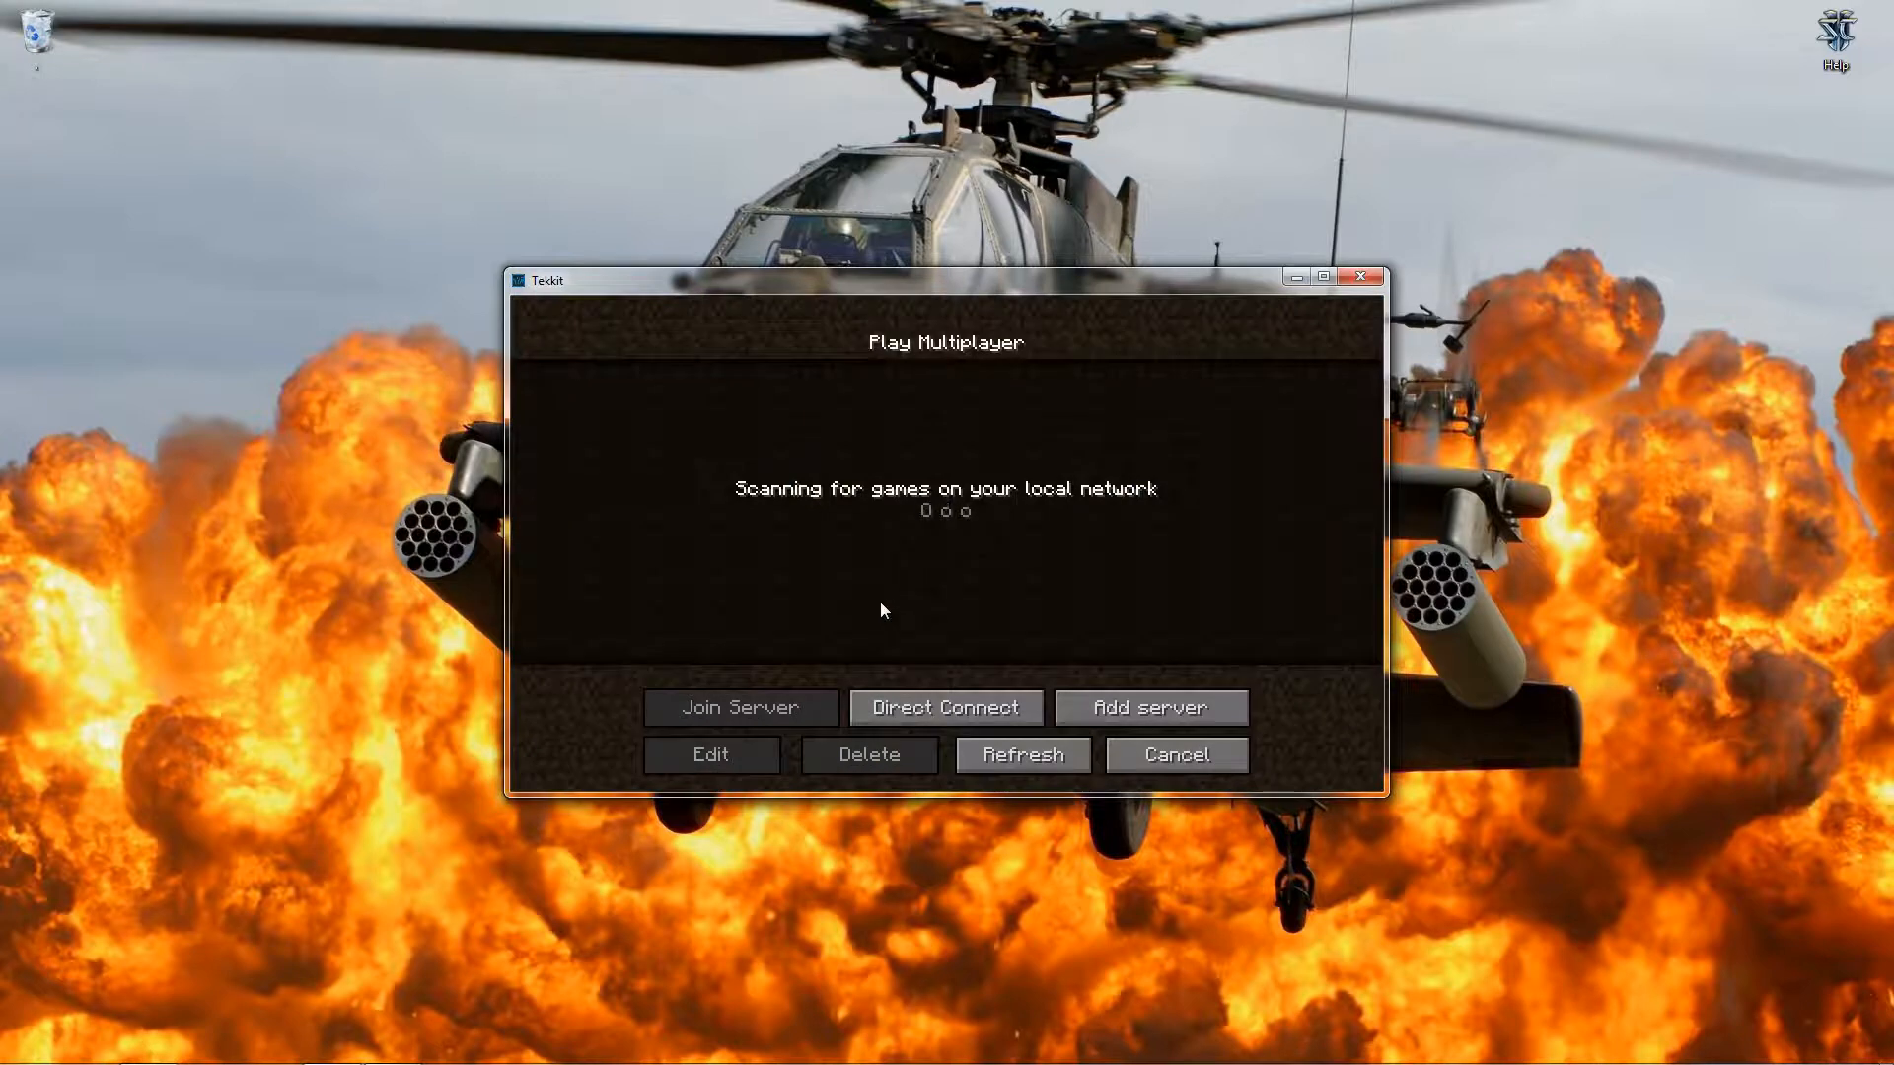
click(1136, 710)
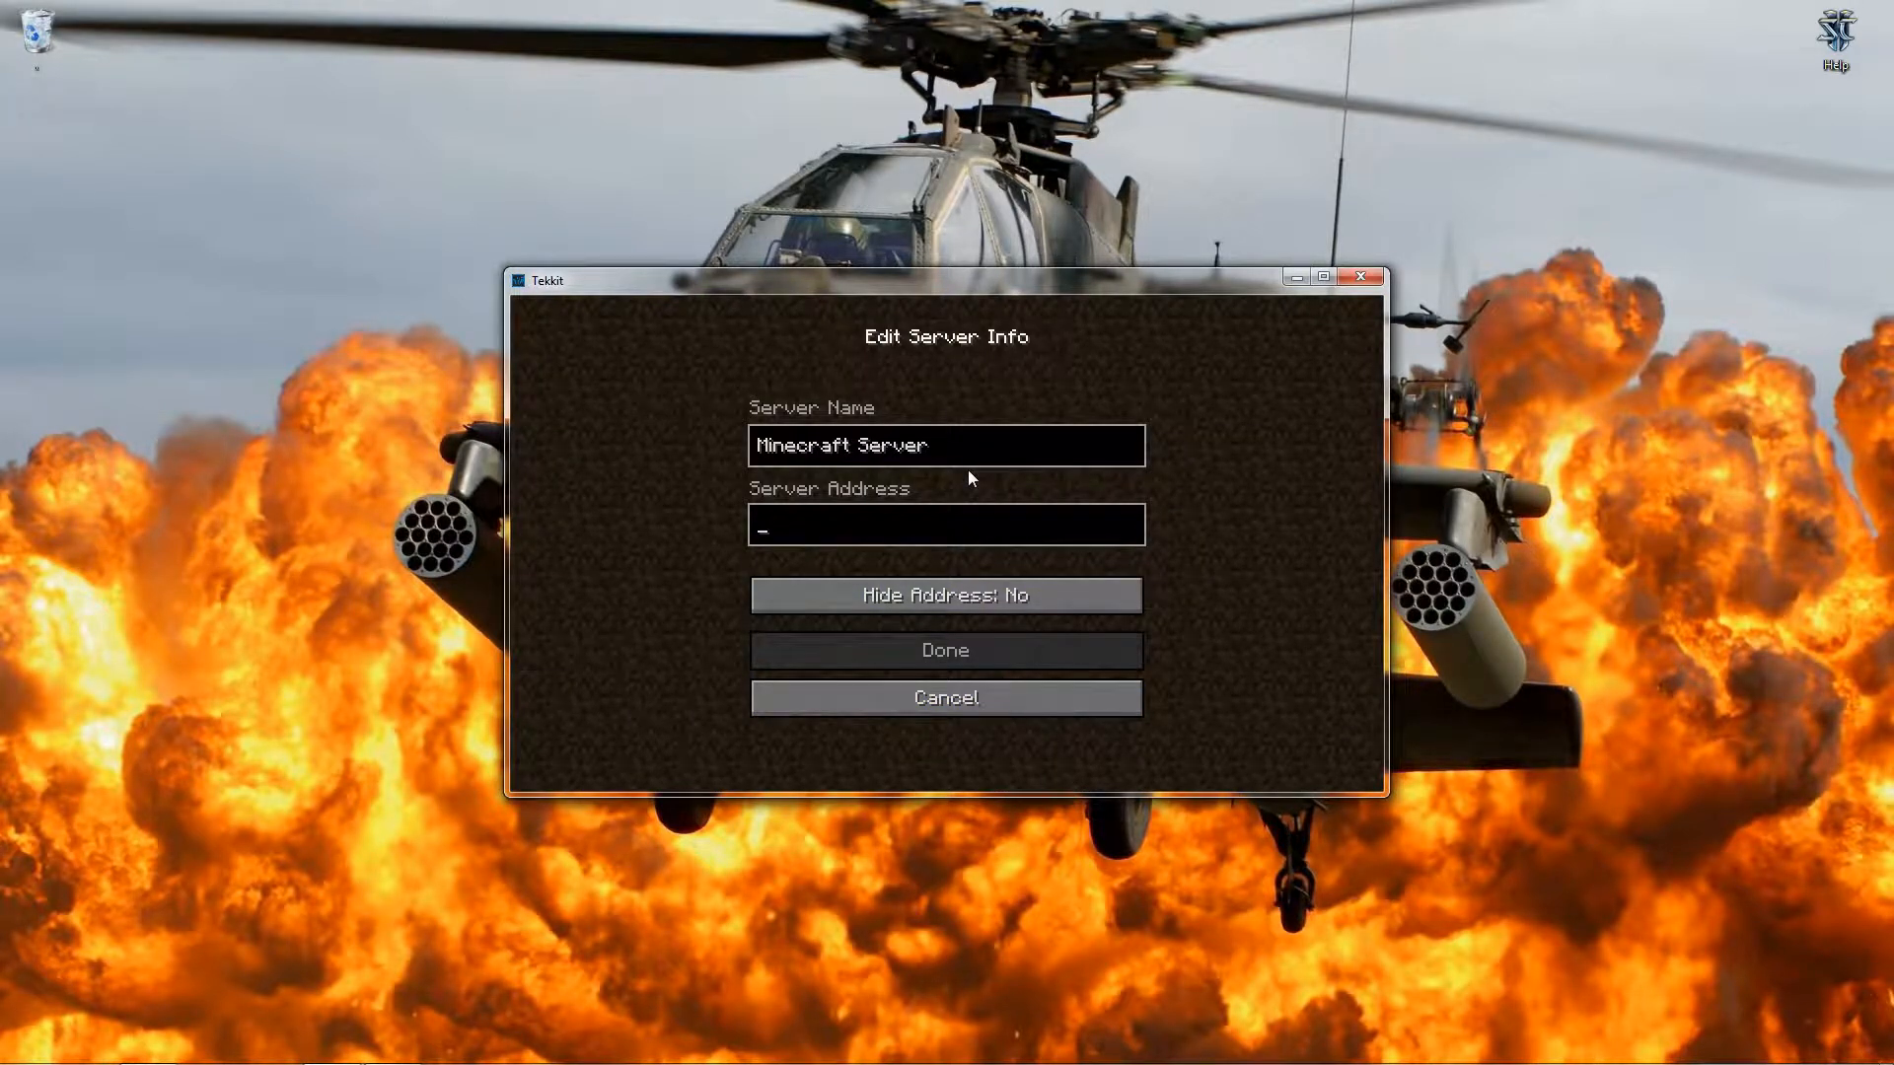
text(25.195.165.213)
Replace the server entry's default name with "Mine" and save the entry
key(BackSpace)
key(BackSpace)
key(BackSpace)
key(BackSpace)
key(BackSpace)
key(BackSpace)
key(BackSpace)
key(BackSpace)
key(BackSpace)
key(BackSpace)
key(BackSpace)
key(BackSpace)
key(BackSpace)
key(BackSpace)
key(BackSpace)
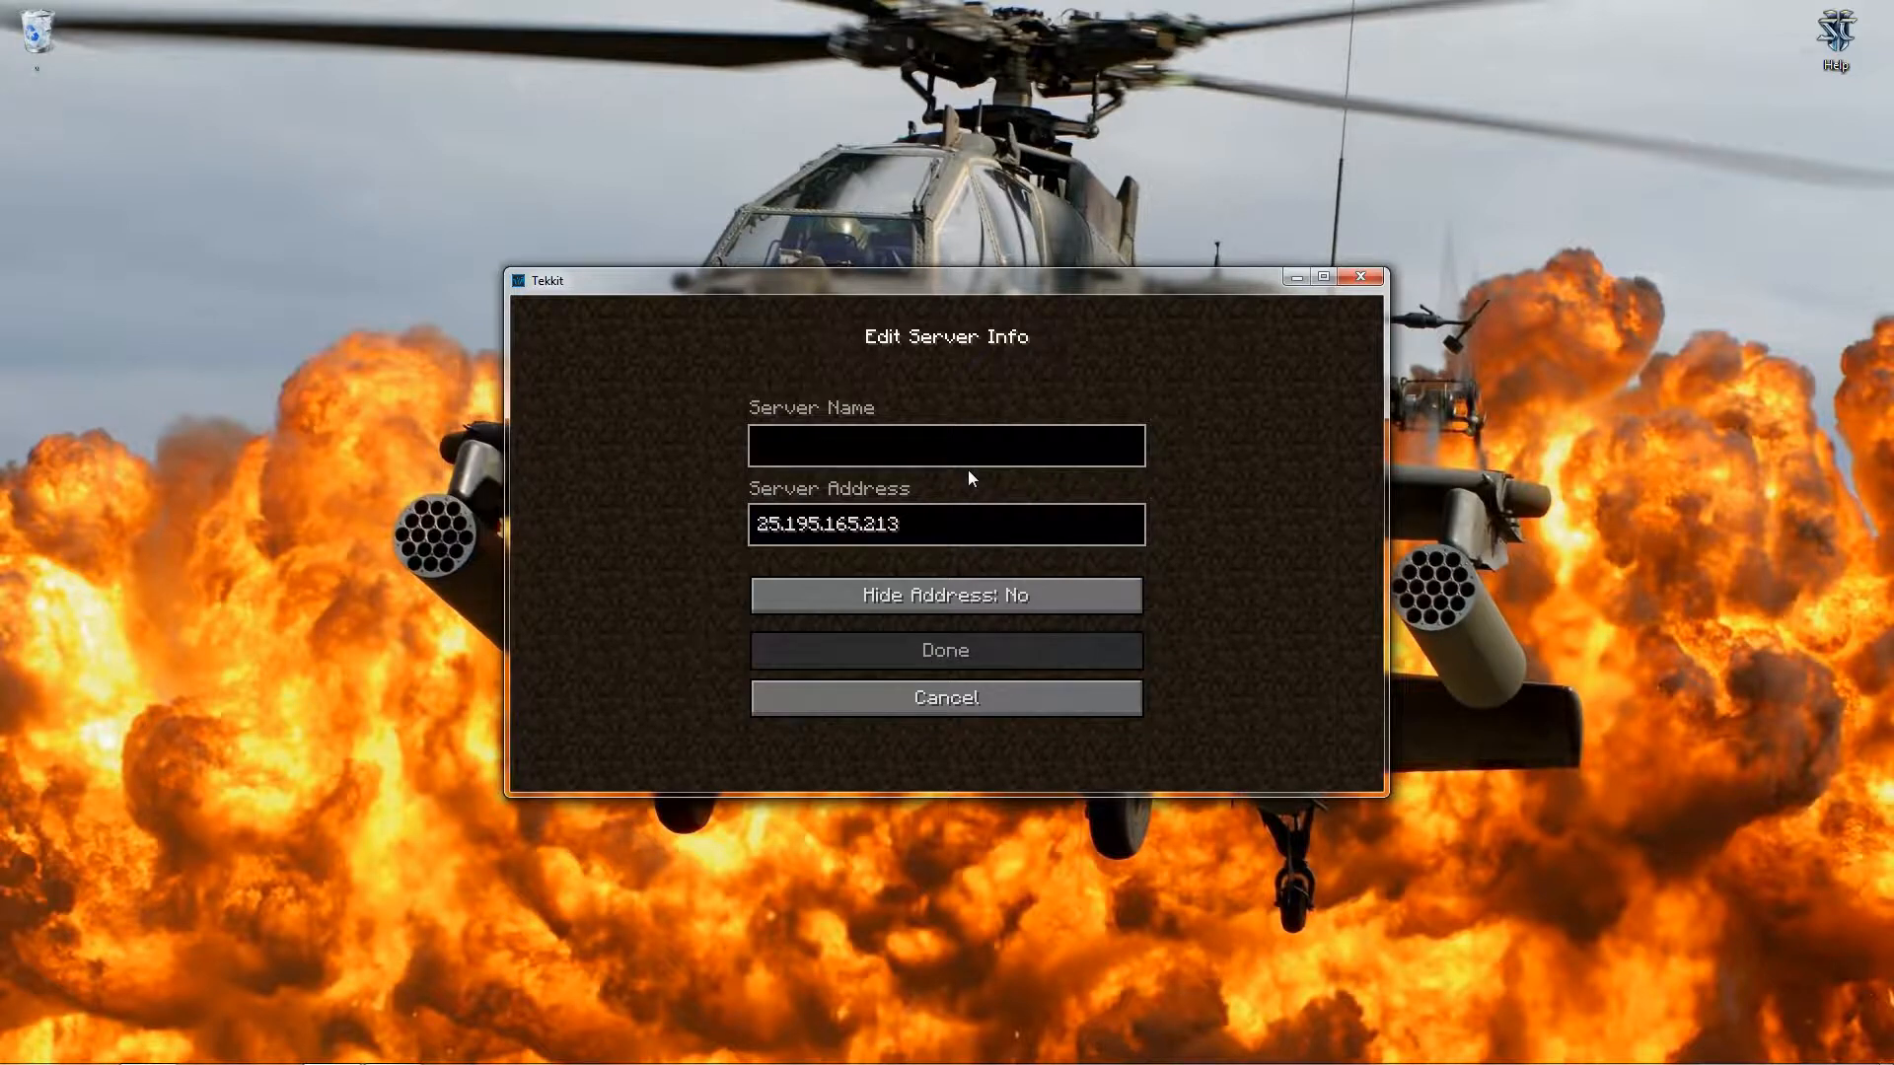
text(Mine)
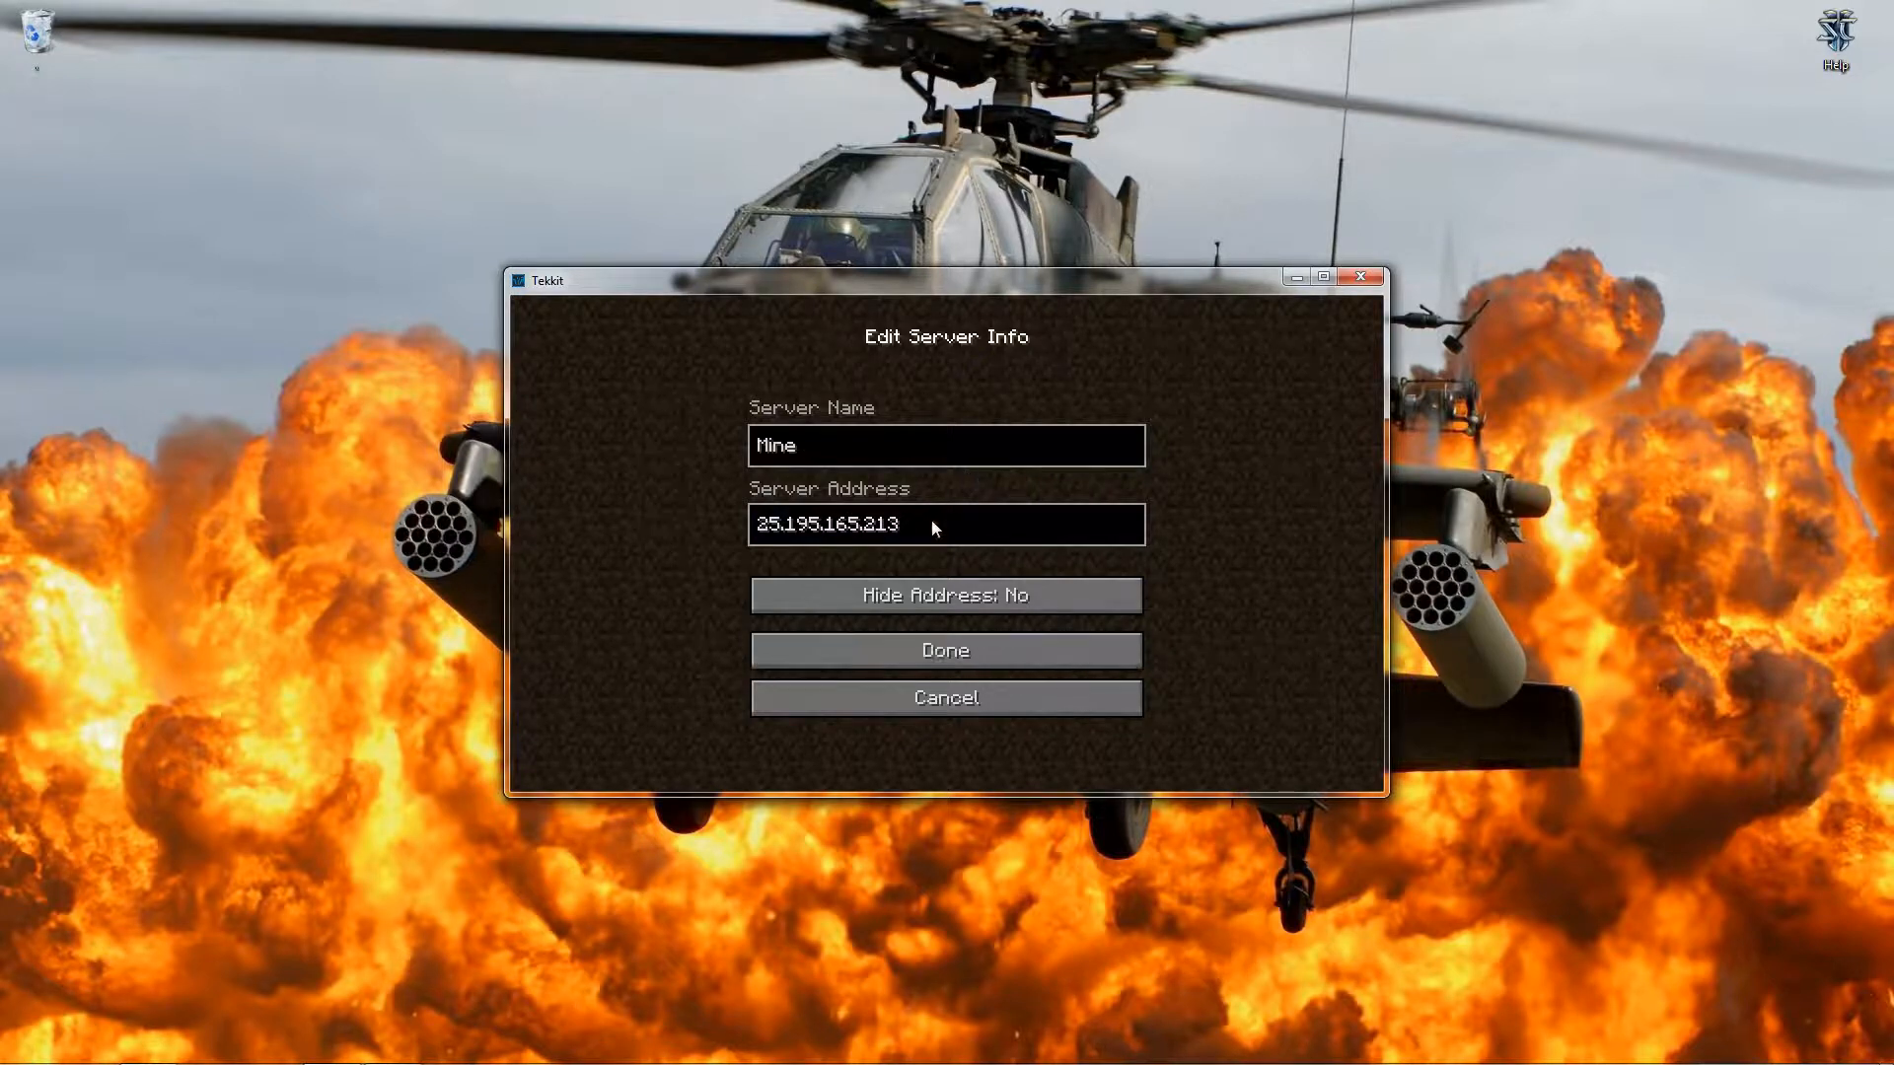
click(1050, 649)
Join the Mine server from the multiplayer list and move around in its world to try it out
click(875, 481)
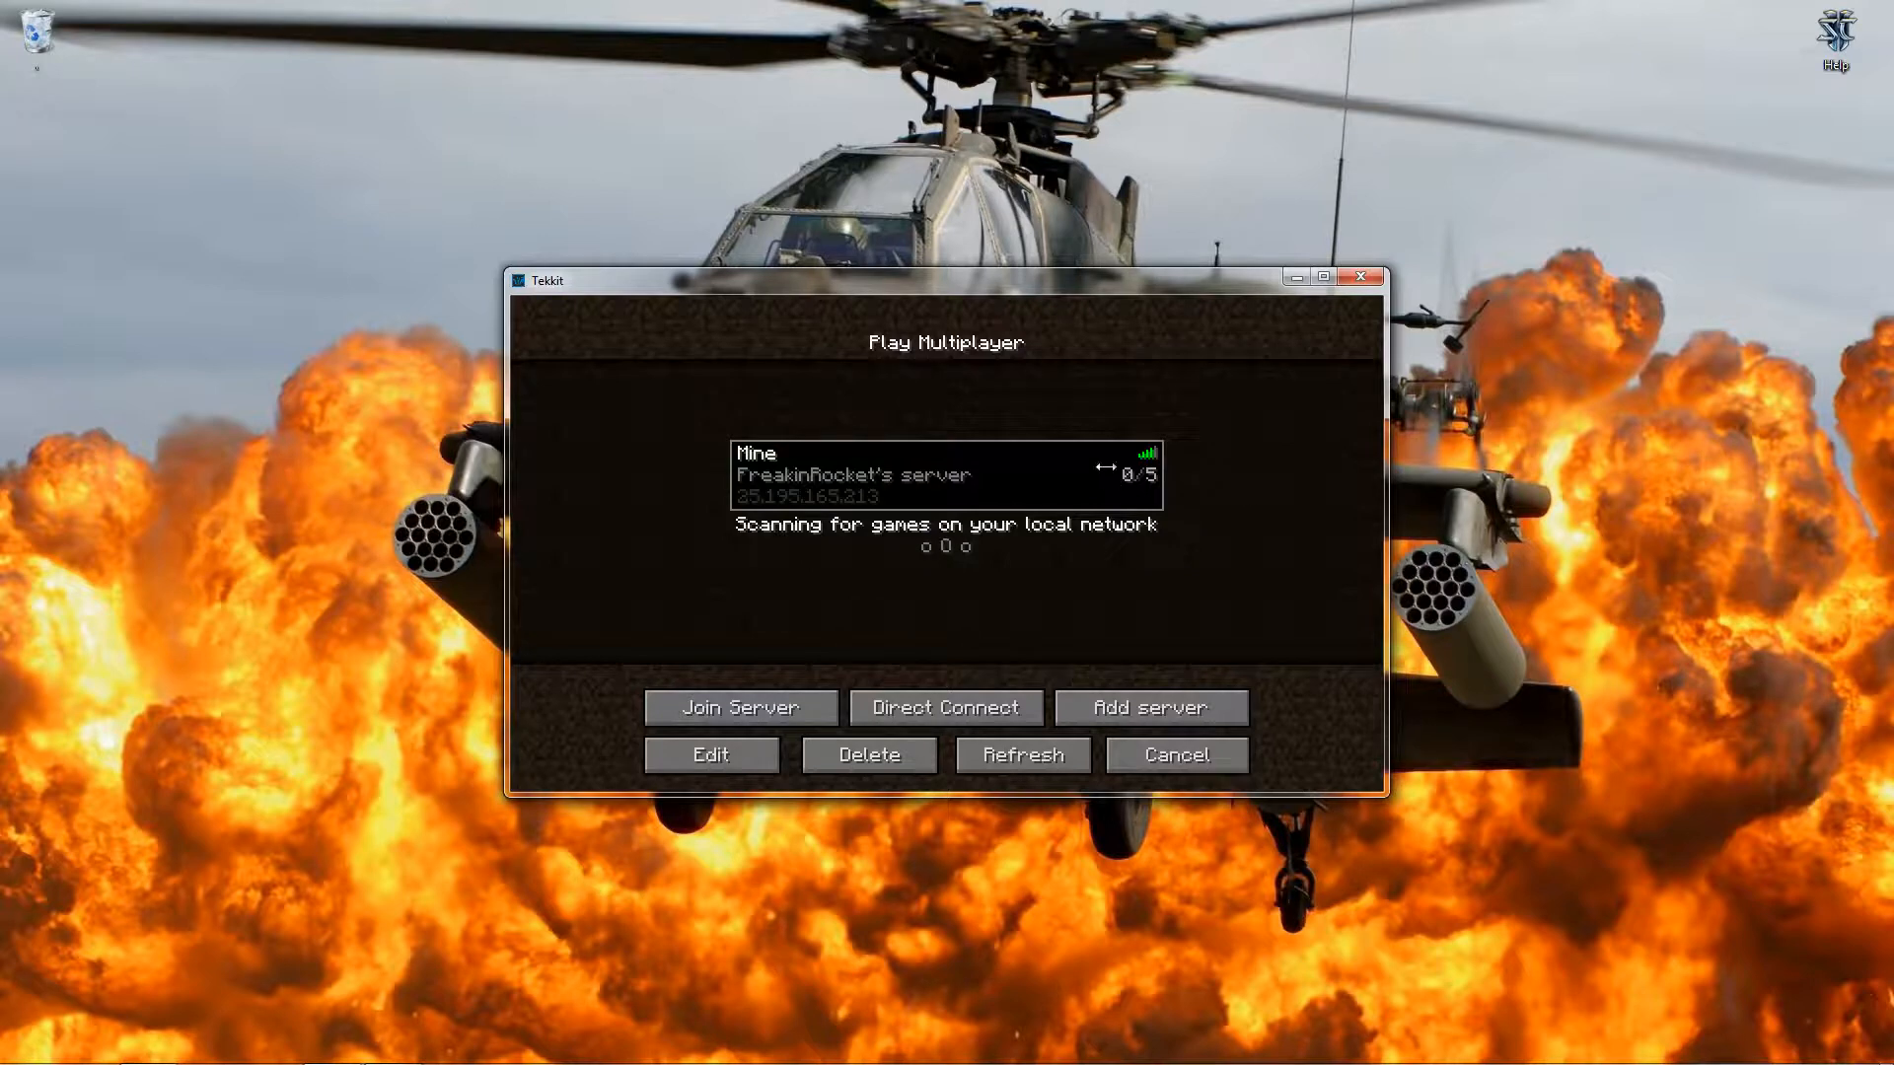
click(761, 719)
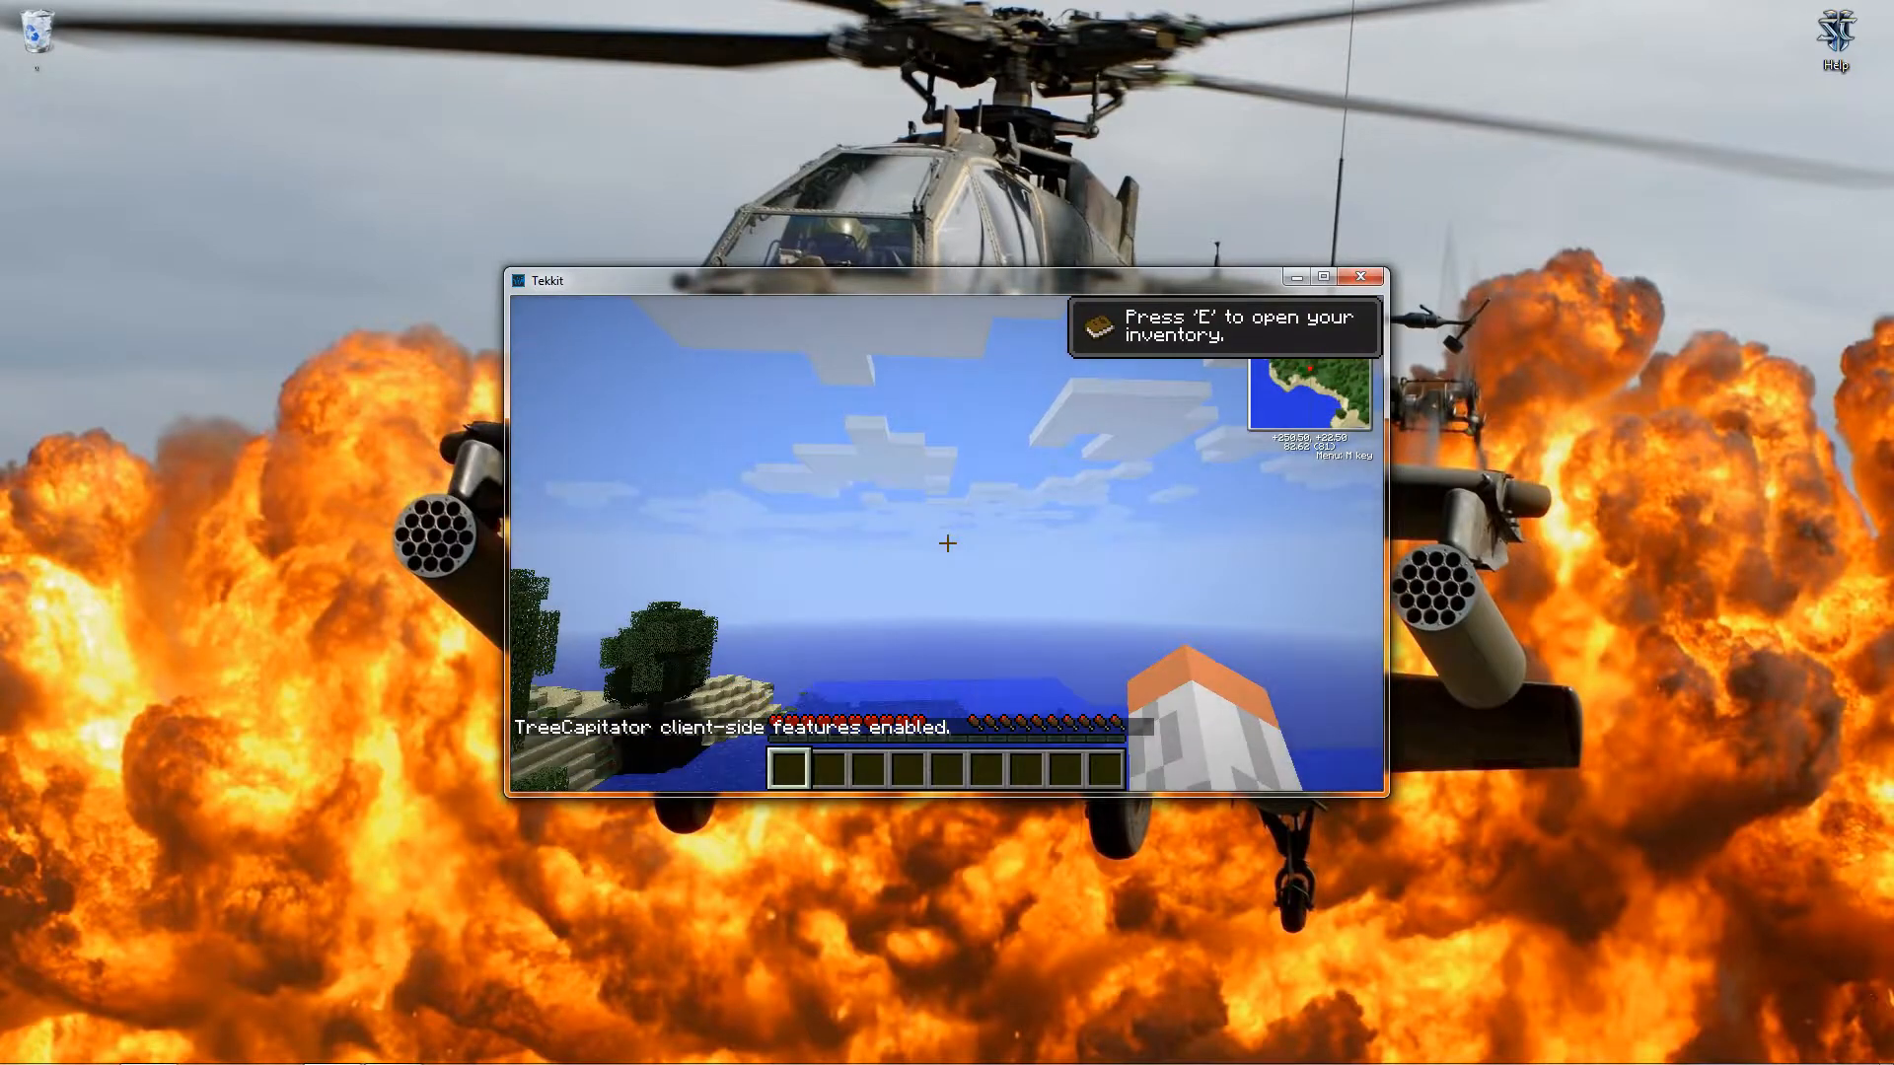
key(w)
key(w)
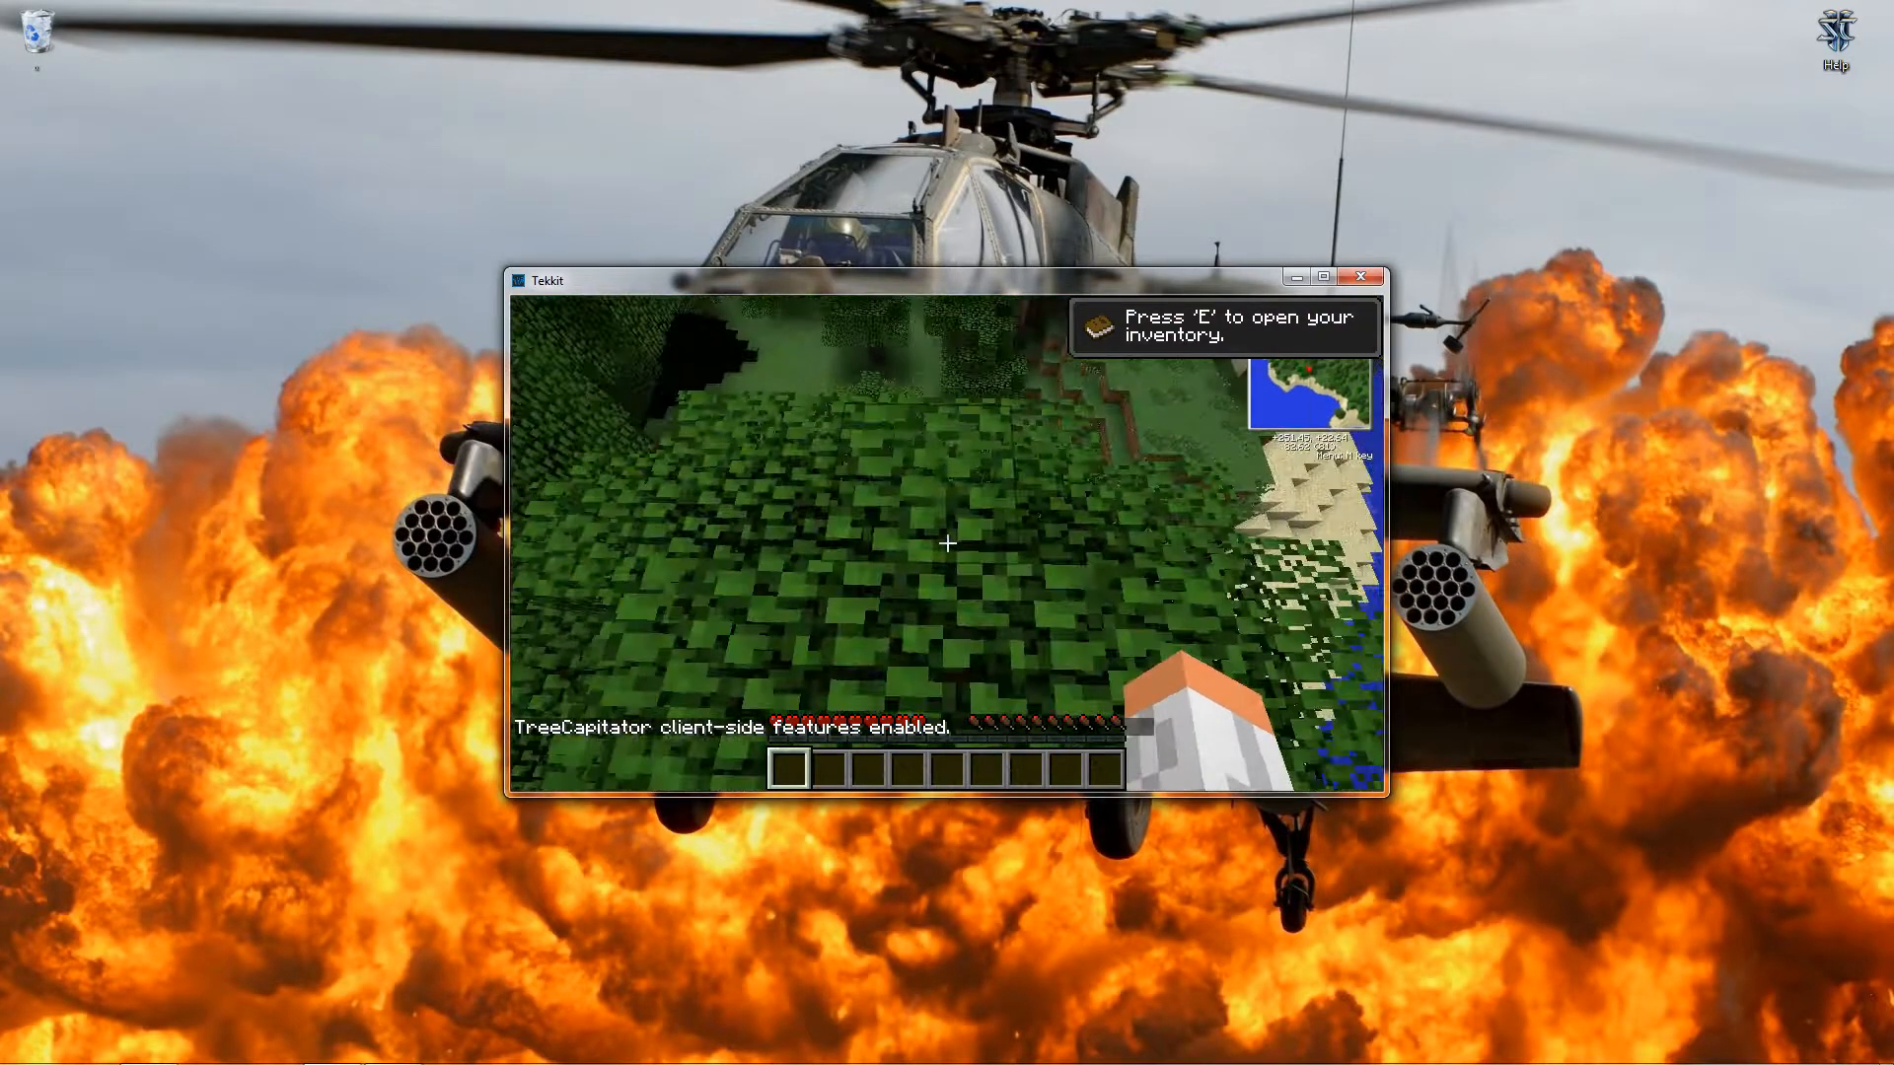
key(shift)
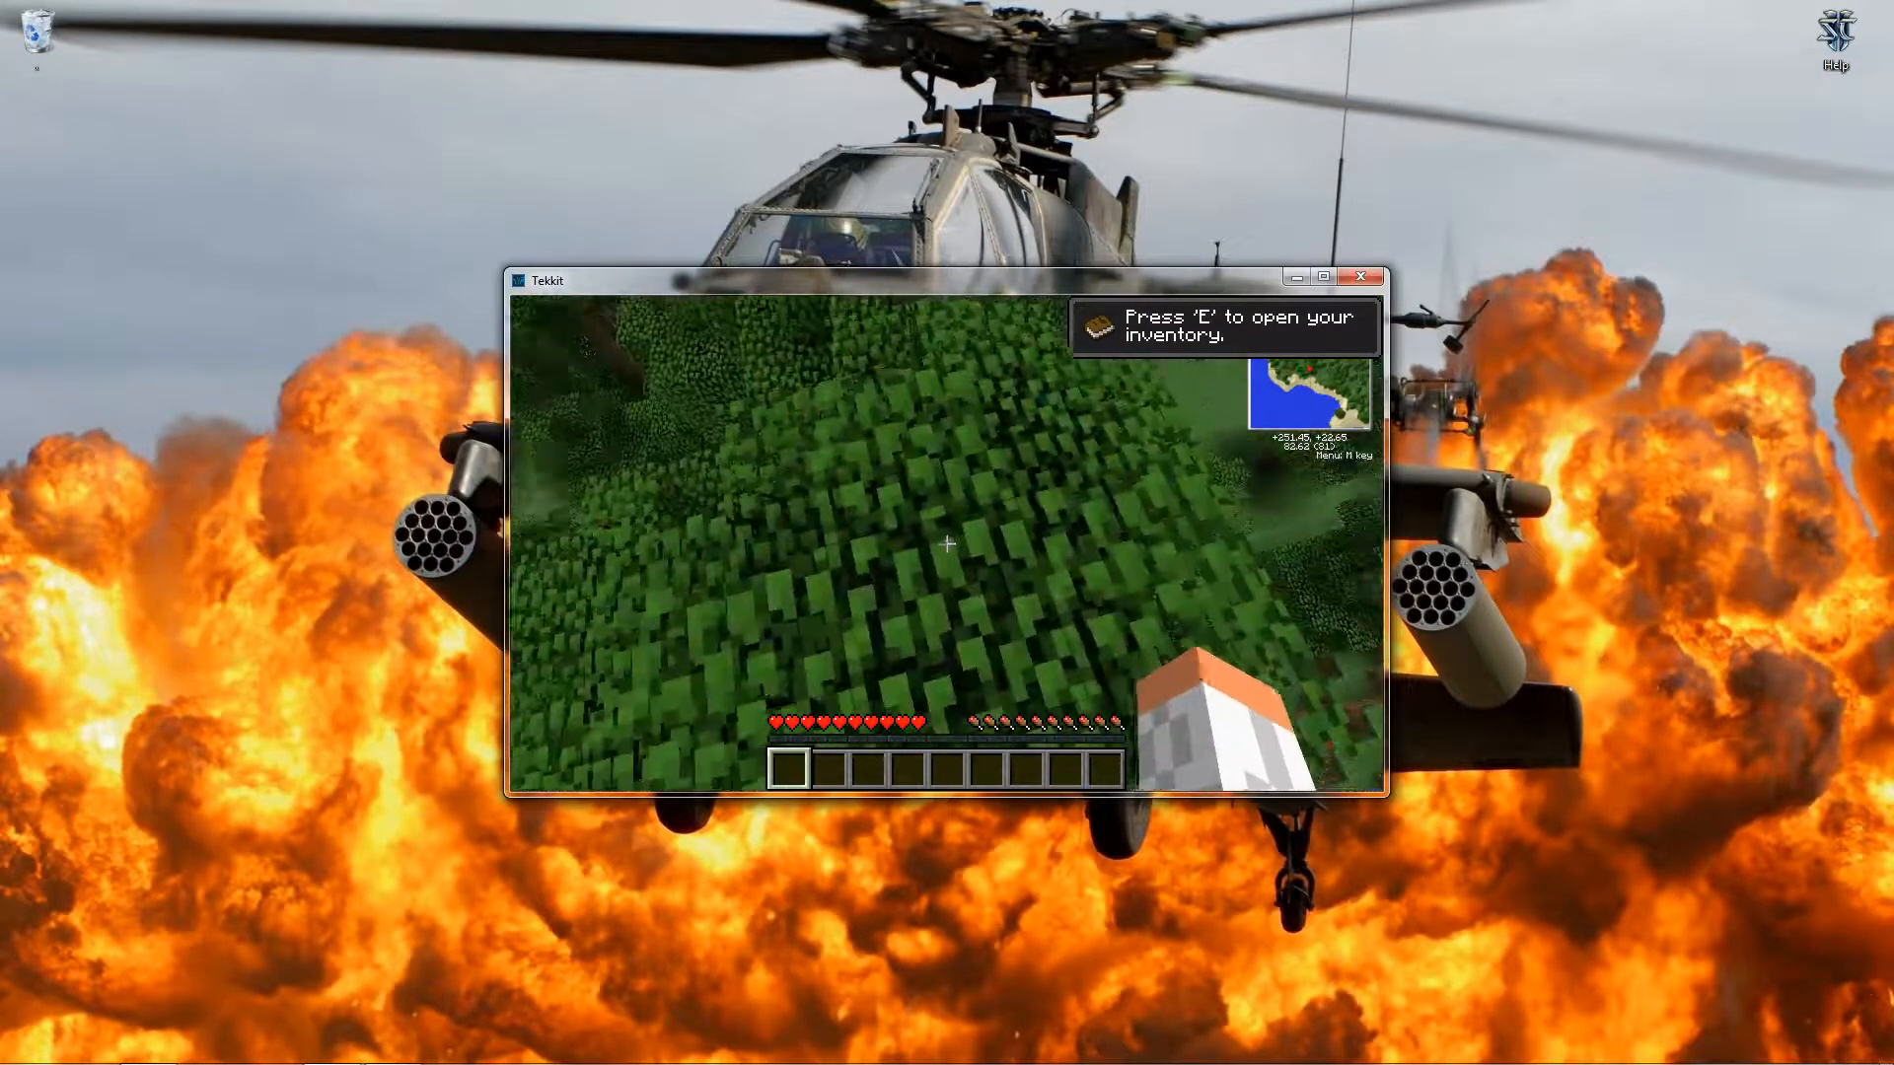
click(947, 544)
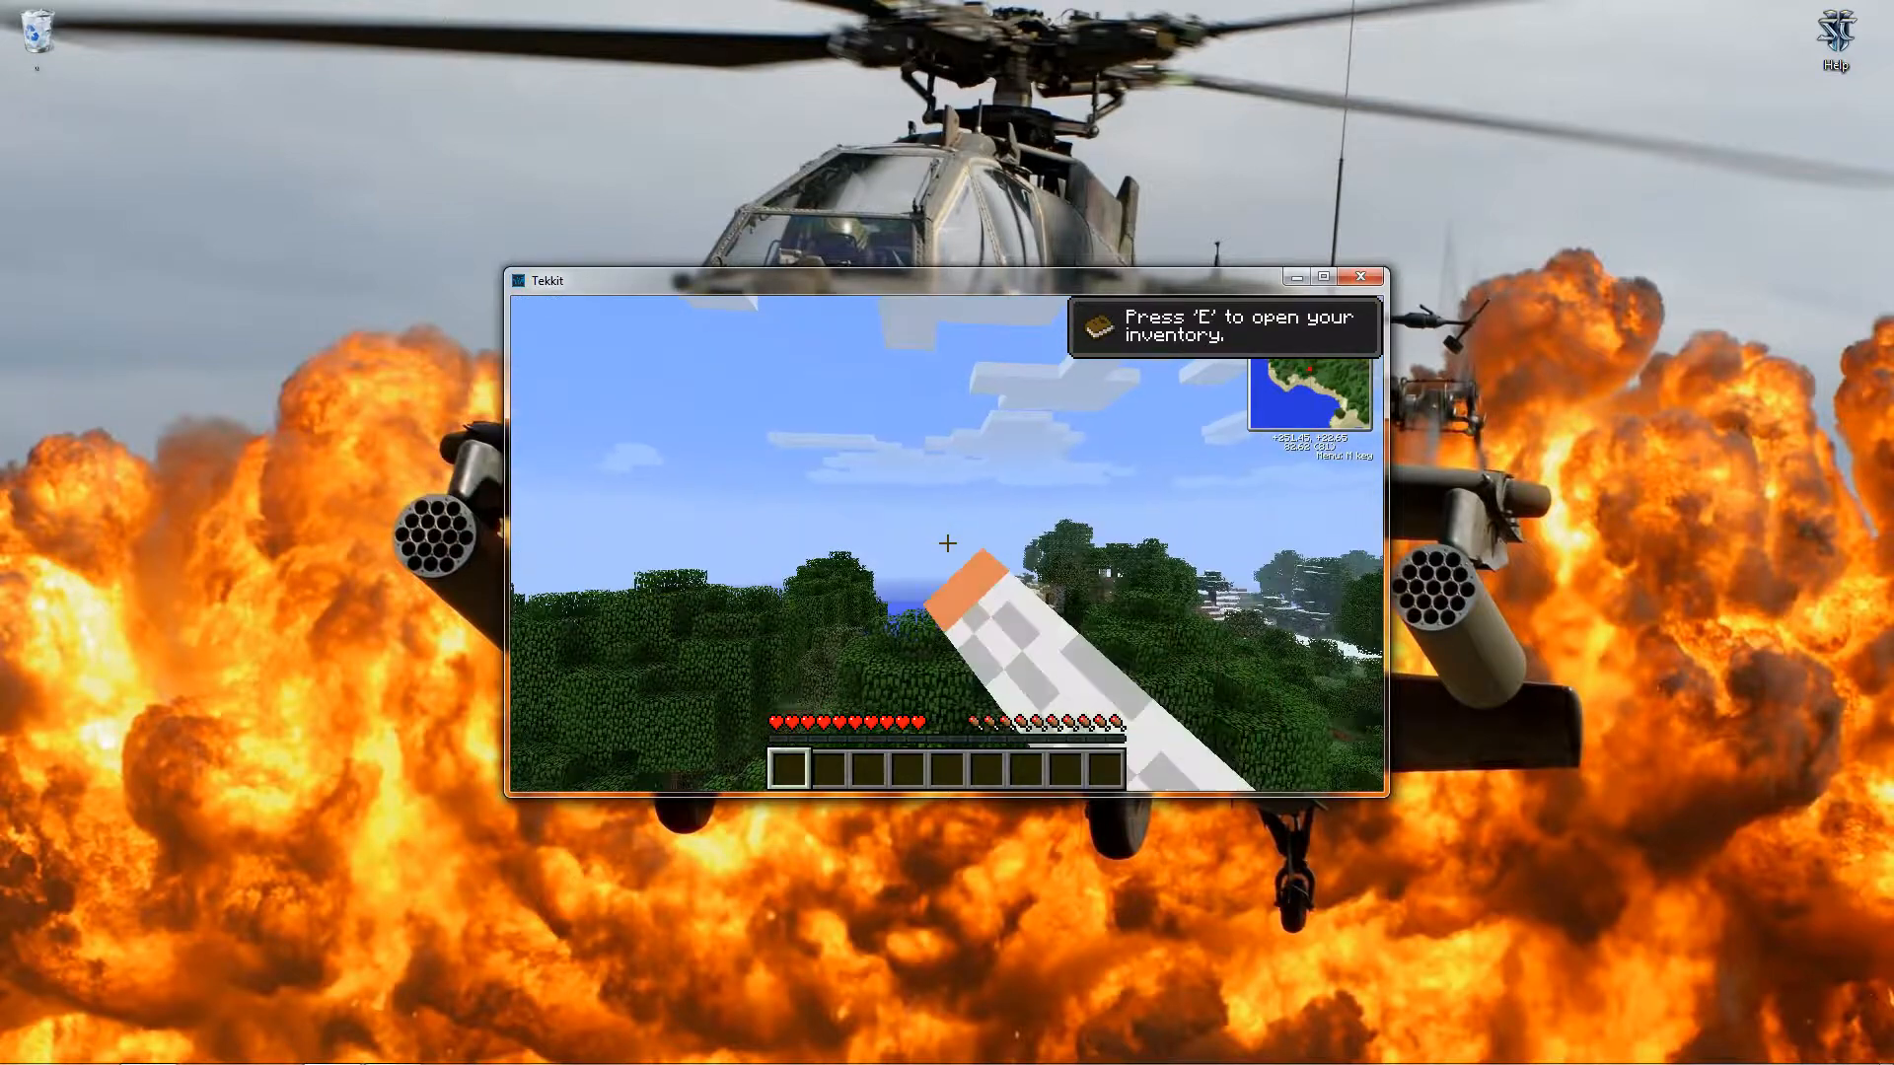